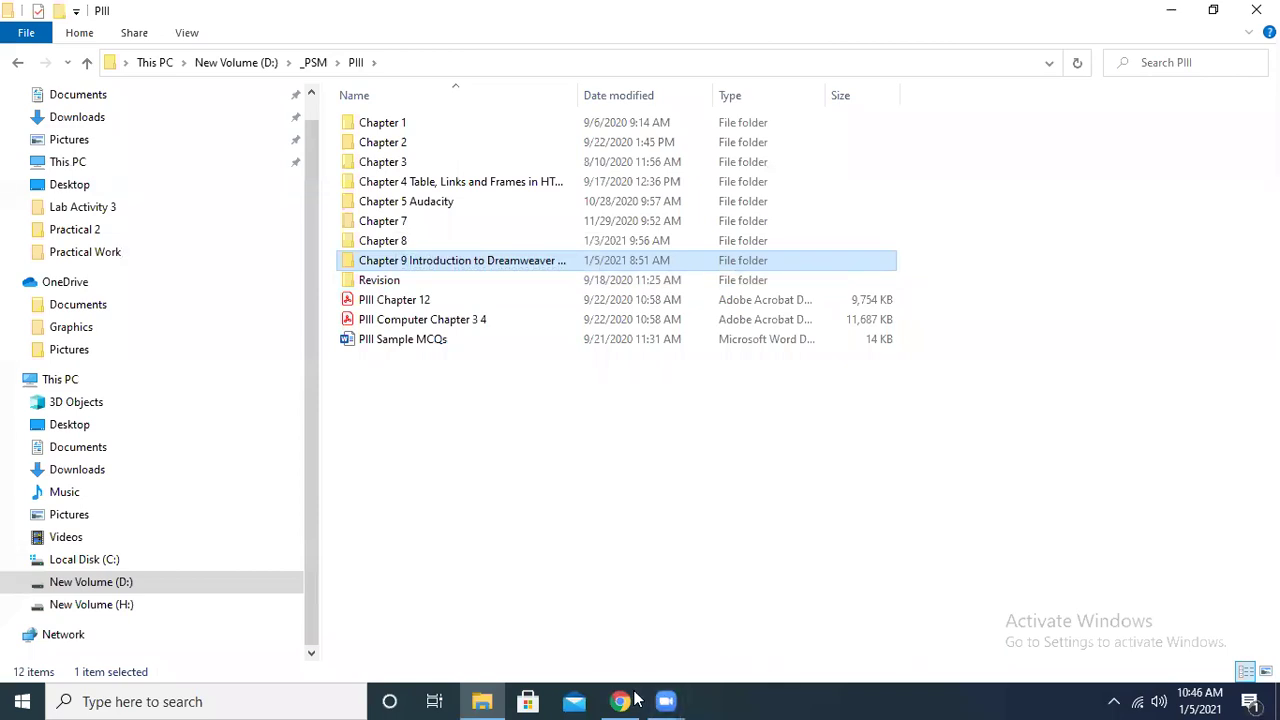
Open the PDF PIChapter 10 (1) from the Chapter 10 folder inside _PSM's PI folder
{"action": "left_click", "coordinate": [665, 701]}
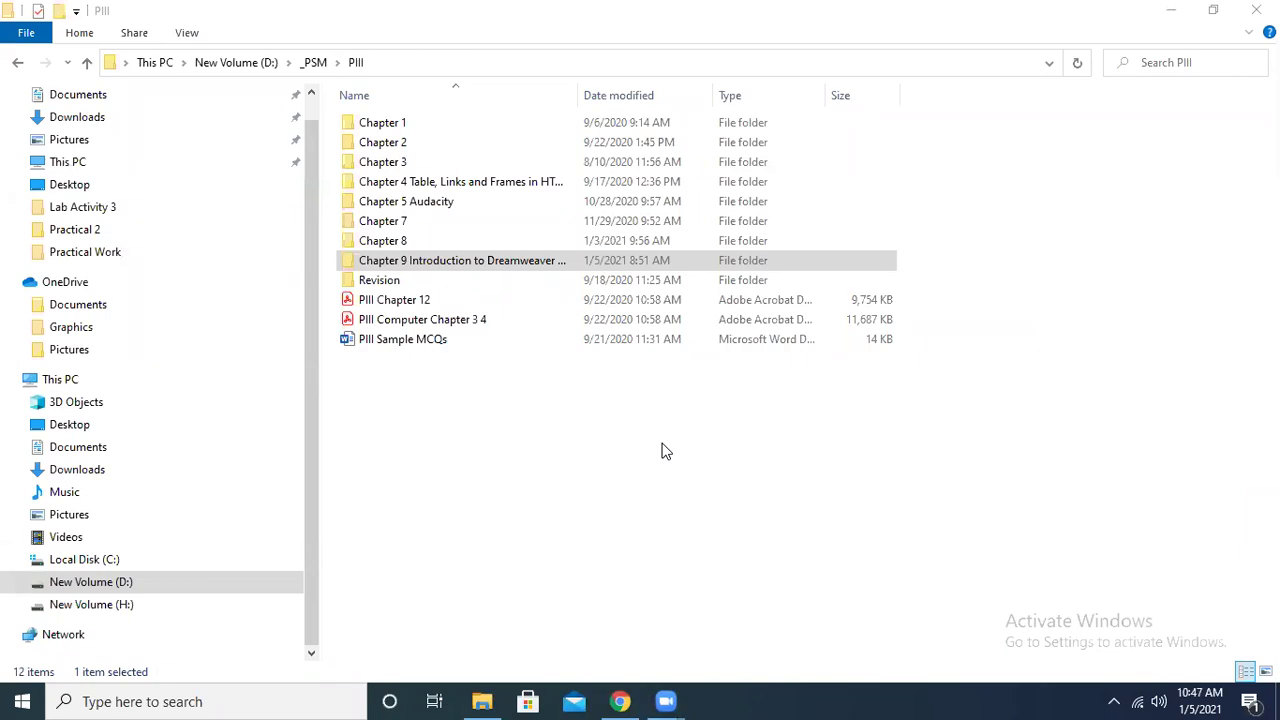
{"action": "left_click", "coordinate": [87, 62]}
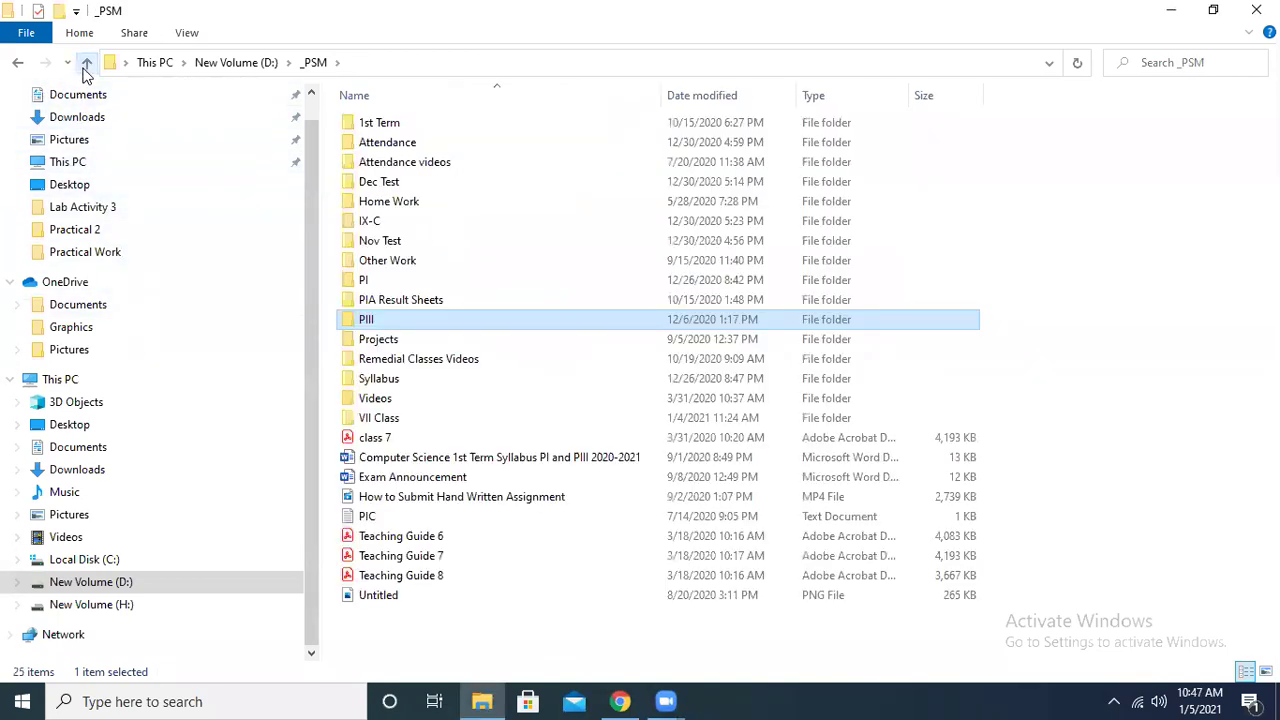
{"action": "double_click", "coordinate": [365, 281]}
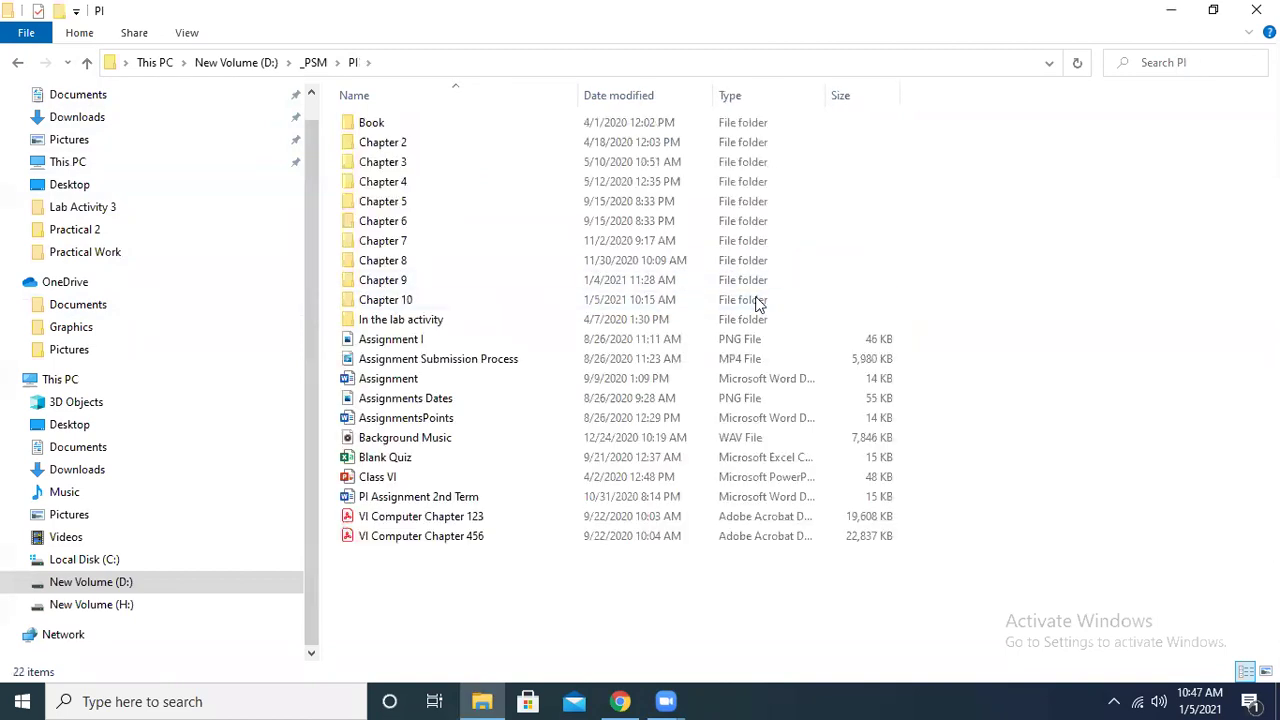
{"action": "double_click", "coordinate": [416, 300]}
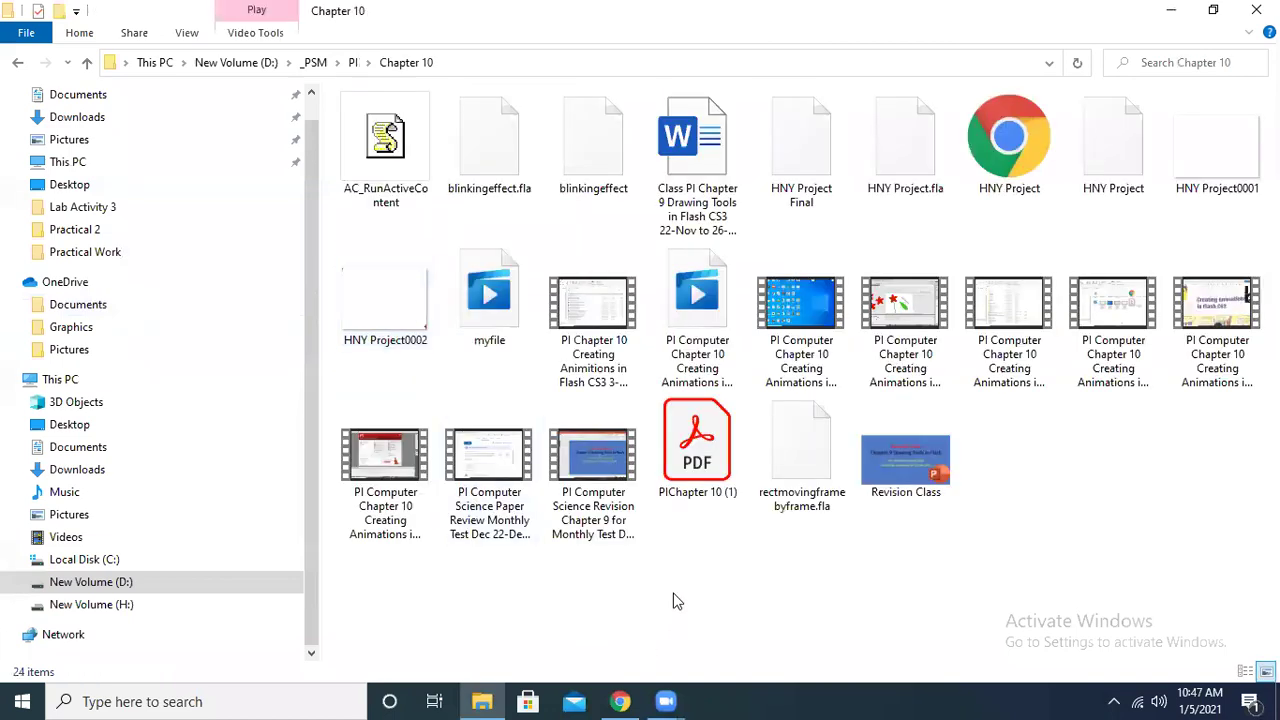
{"action": "left_click", "coordinate": [704, 496]}
{"action": "double_click", "coordinate": [704, 496]}
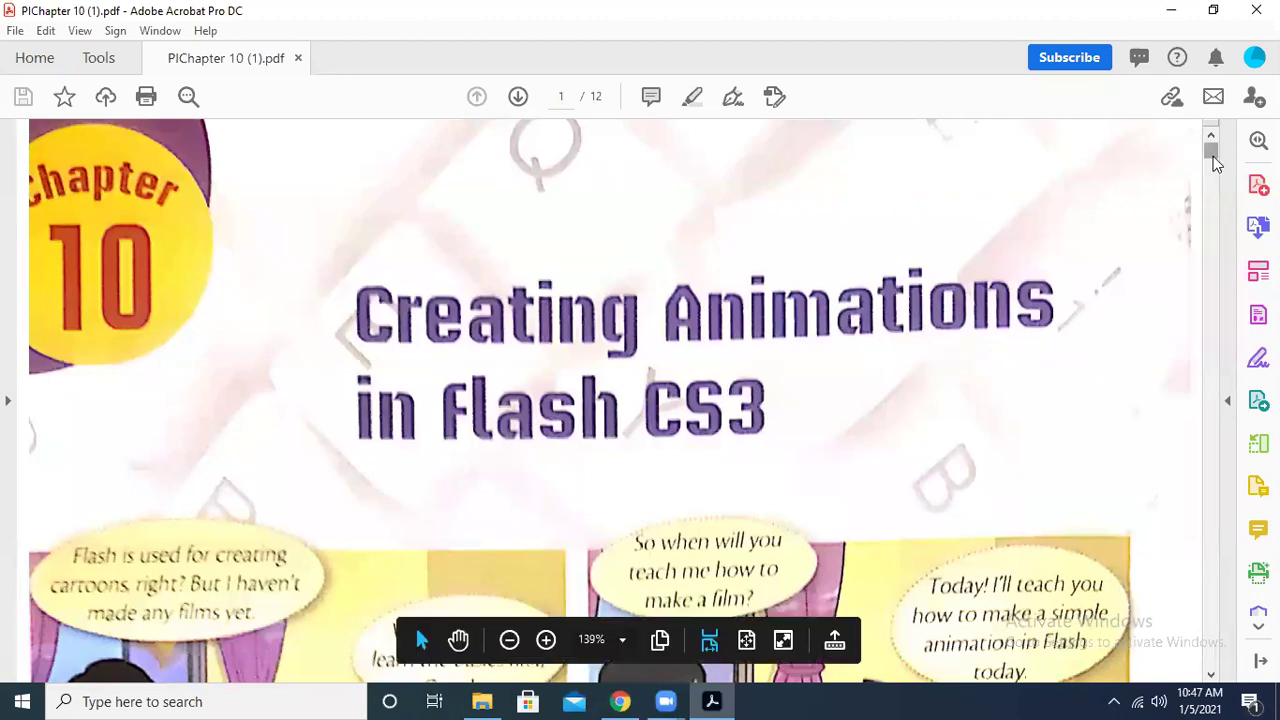
Go to the Objective Type Questions on page 10 of the chapter PDF and examine the multiple-choice answers
{"action": "scroll", "coordinate": [1213, 165], "scroll_direction": "down", "scroll_amount": 5}
{"action": "left_click_drag", "start_coordinate": [1217, 185], "coordinate": [1201, 572]}
{"action": "scroll", "coordinate": [1203, 561], "scroll_direction": "up", "scroll_amount": 3}
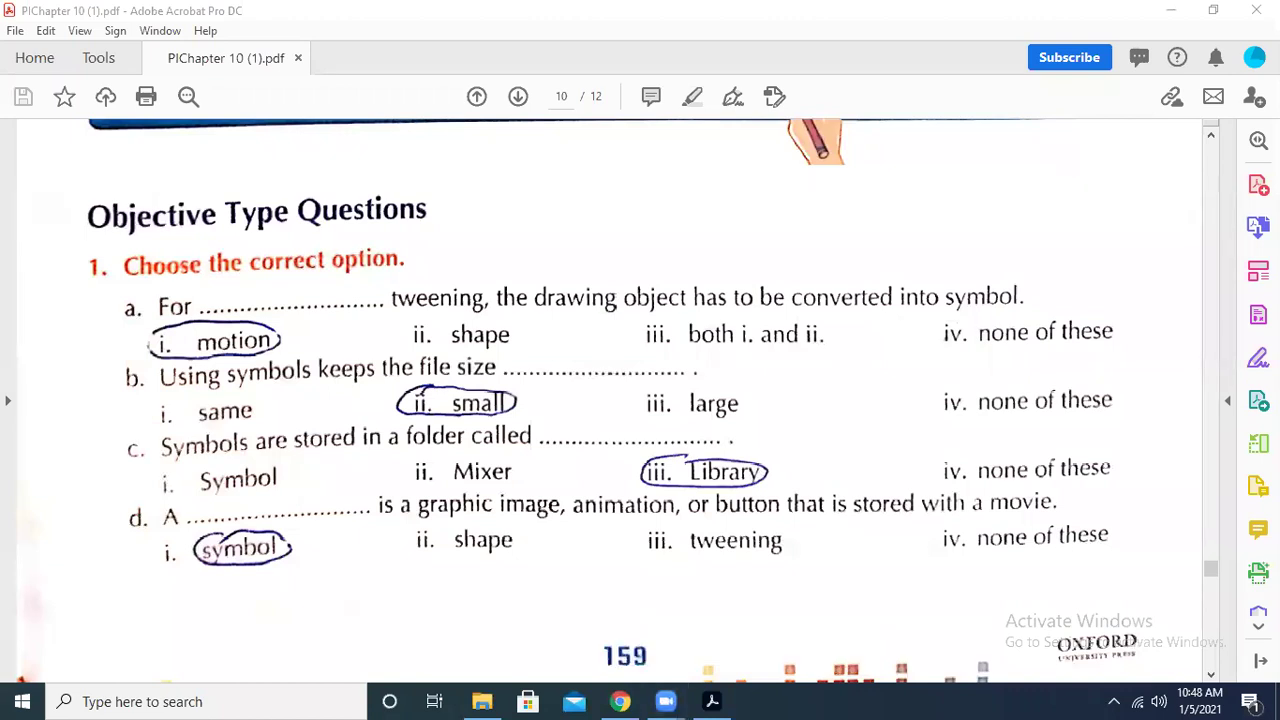
{"action": "mouse_move", "coordinate": [791, 609]}
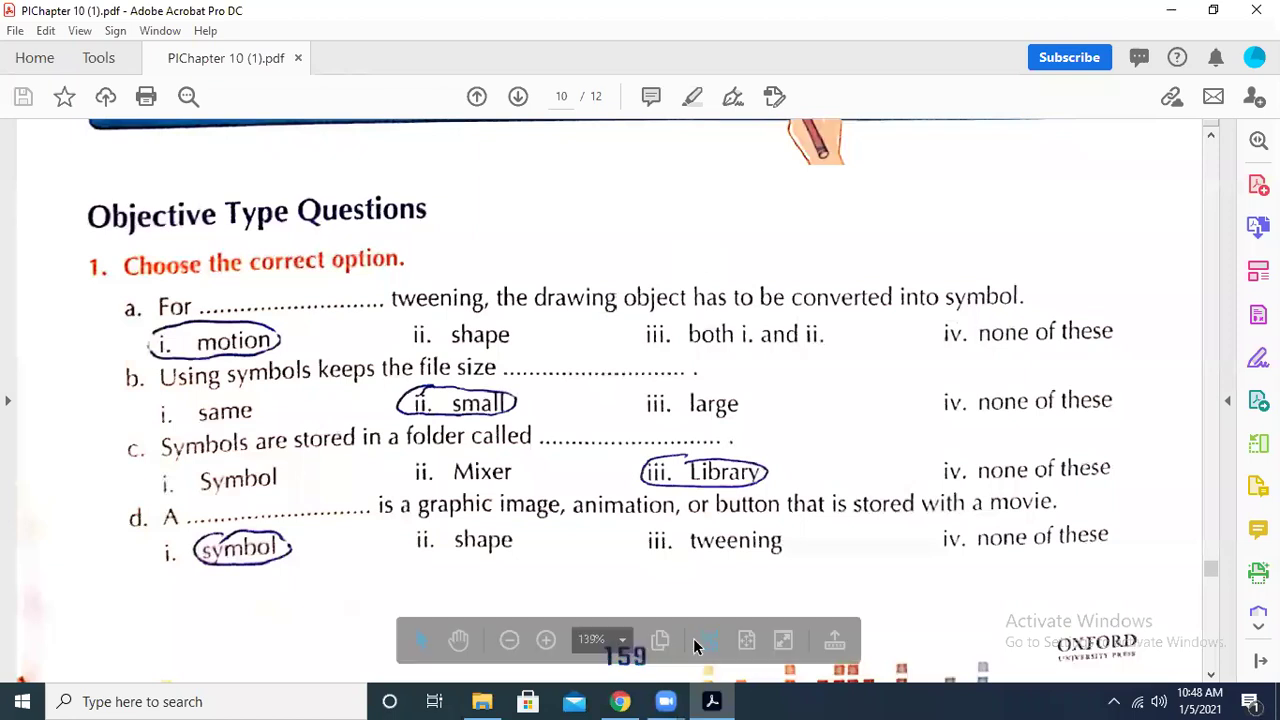
Switch to Google Classroom in Chrome and display the classwork of the P1B Computer Science class
{"action": "key", "text": "alt+Tab"}
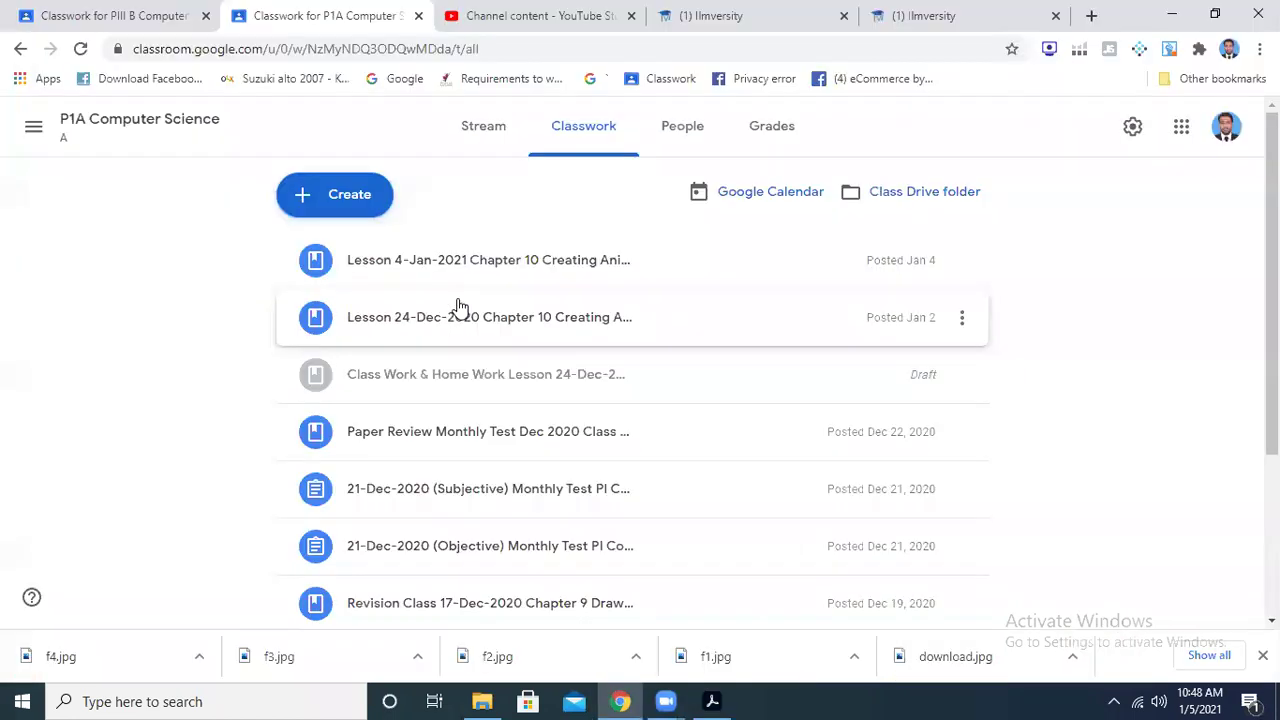
{"action": "left_click", "coordinate": [33, 128]}
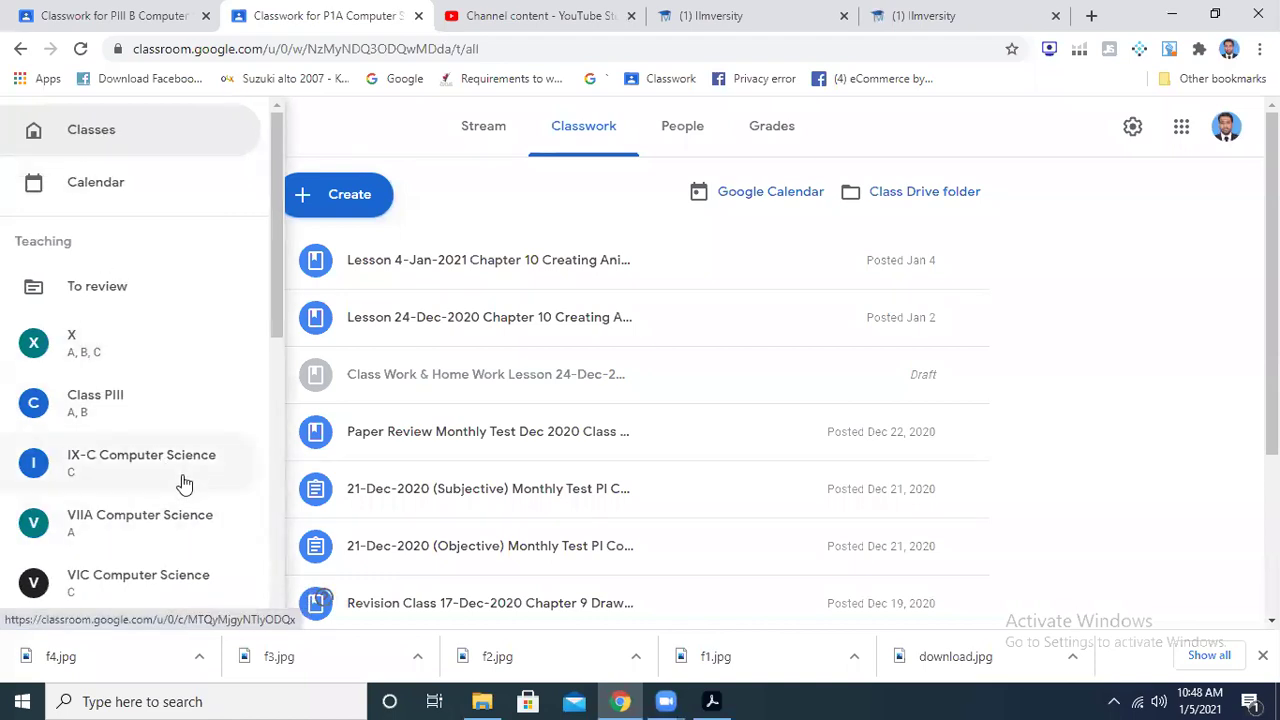
{"action": "scroll", "coordinate": [180, 480], "scroll_direction": "down", "scroll_amount": 2}
{"action": "left_click", "coordinate": [150, 512]}
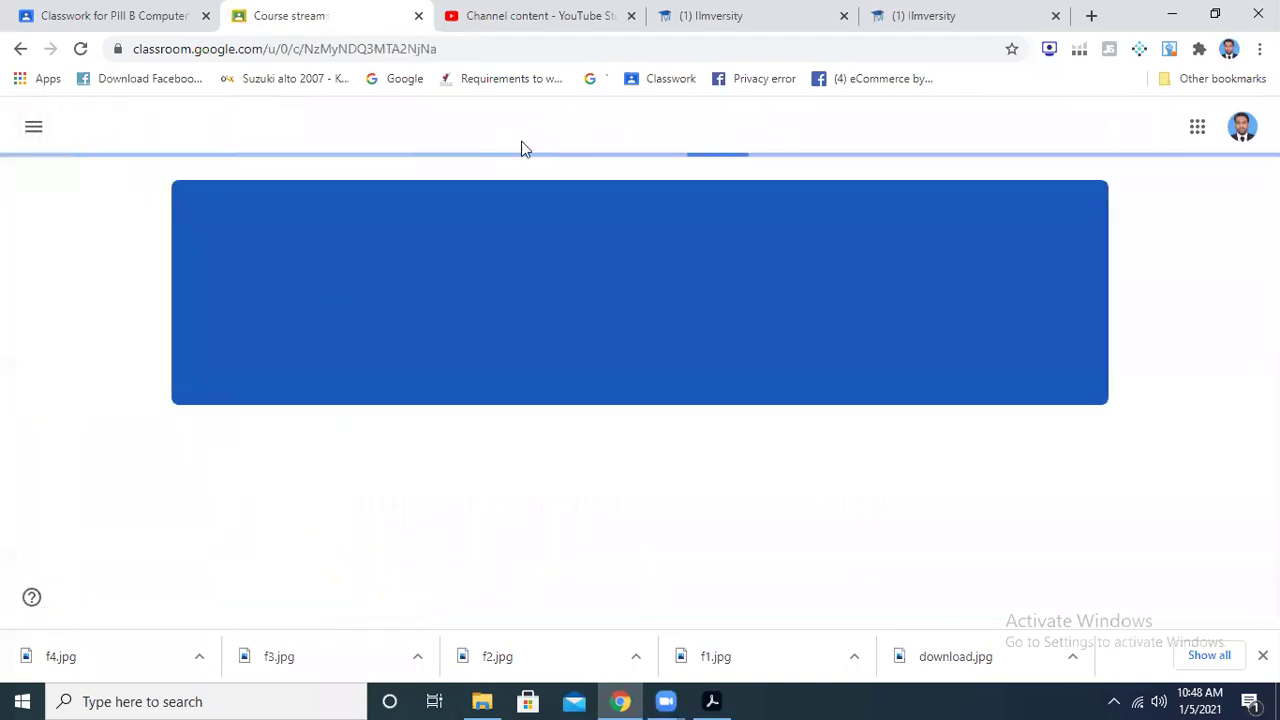
{"action": "left_click", "coordinate": [565, 125]}
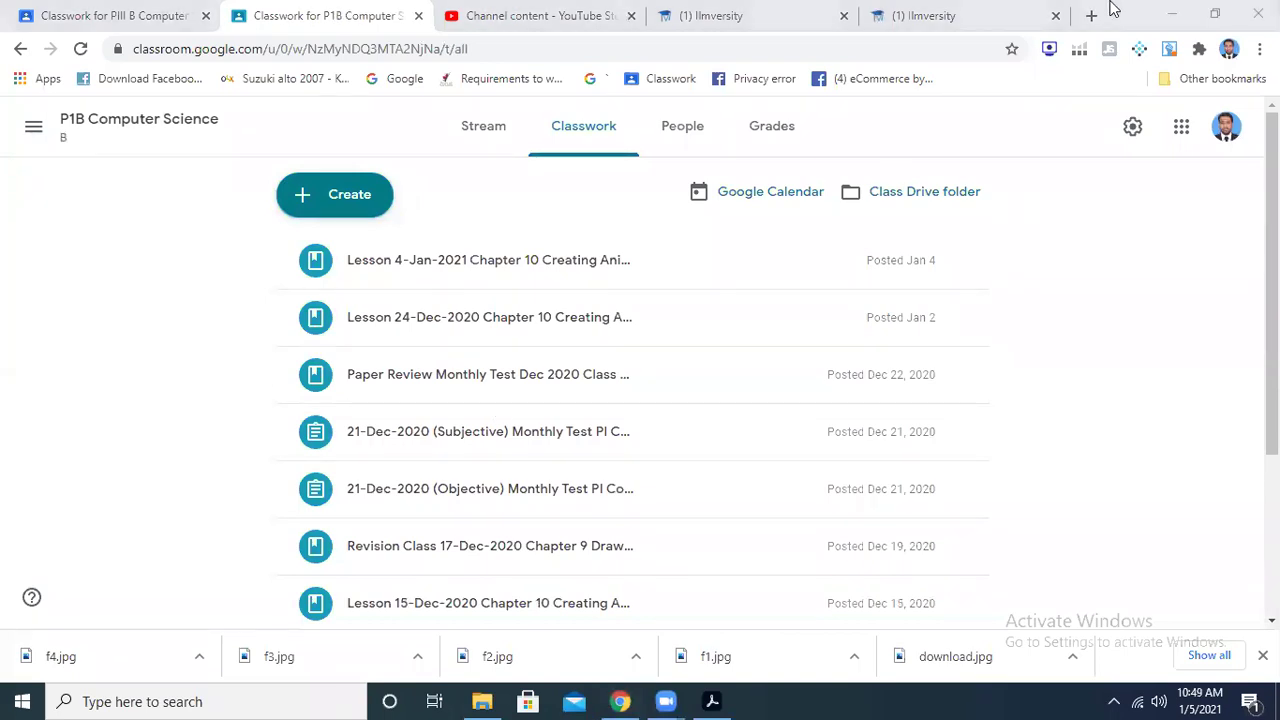
Load the older P1B classwork posts and look through the December and November lessons and tests
{"action": "scroll", "coordinate": [632, 390], "scroll_direction": "down", "scroll_amount": 3}
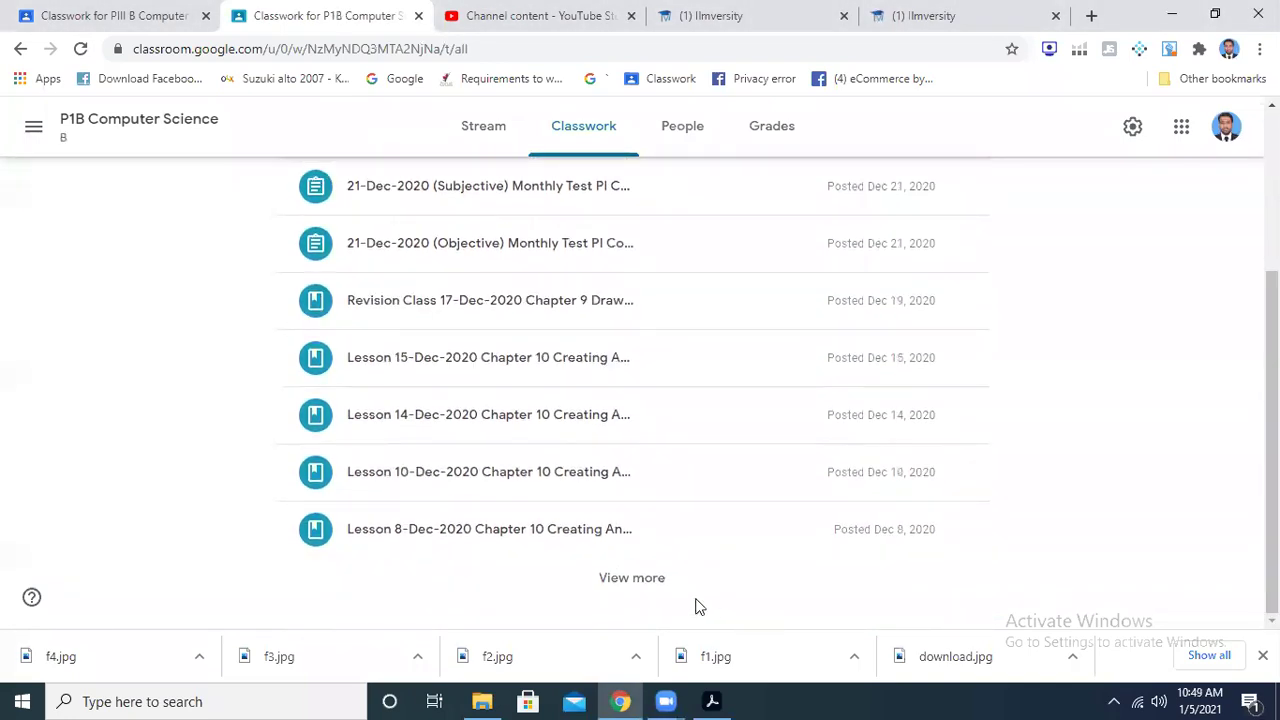
{"action": "left_click", "coordinate": [648, 584]}
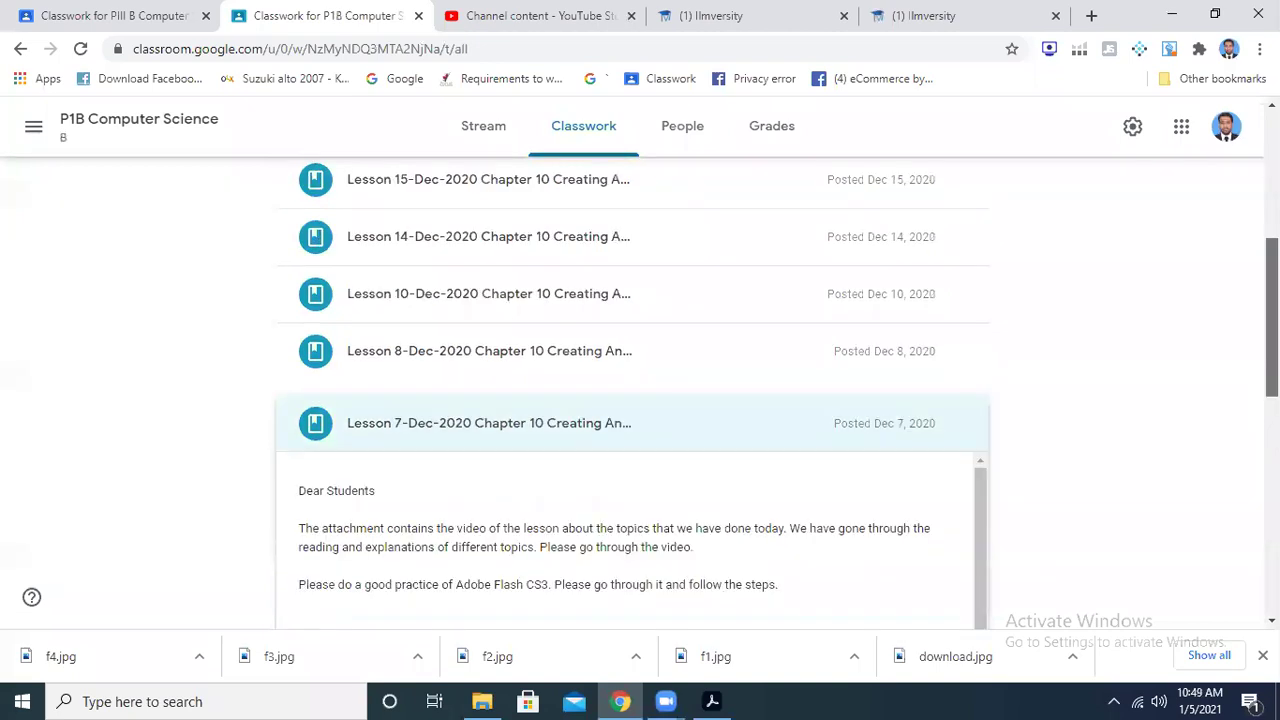
{"action": "left_click", "coordinate": [646, 317]}
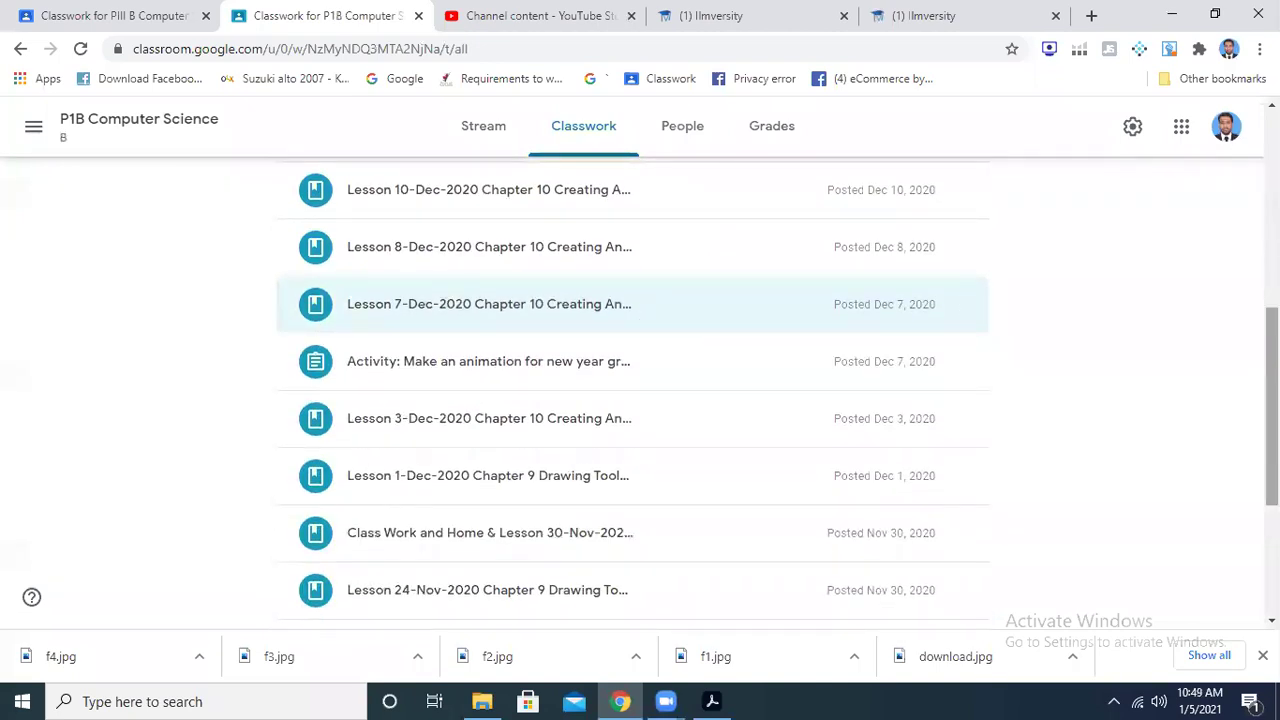
{"action": "scroll", "coordinate": [633, 393], "scroll_direction": "down", "scroll_amount": 2}
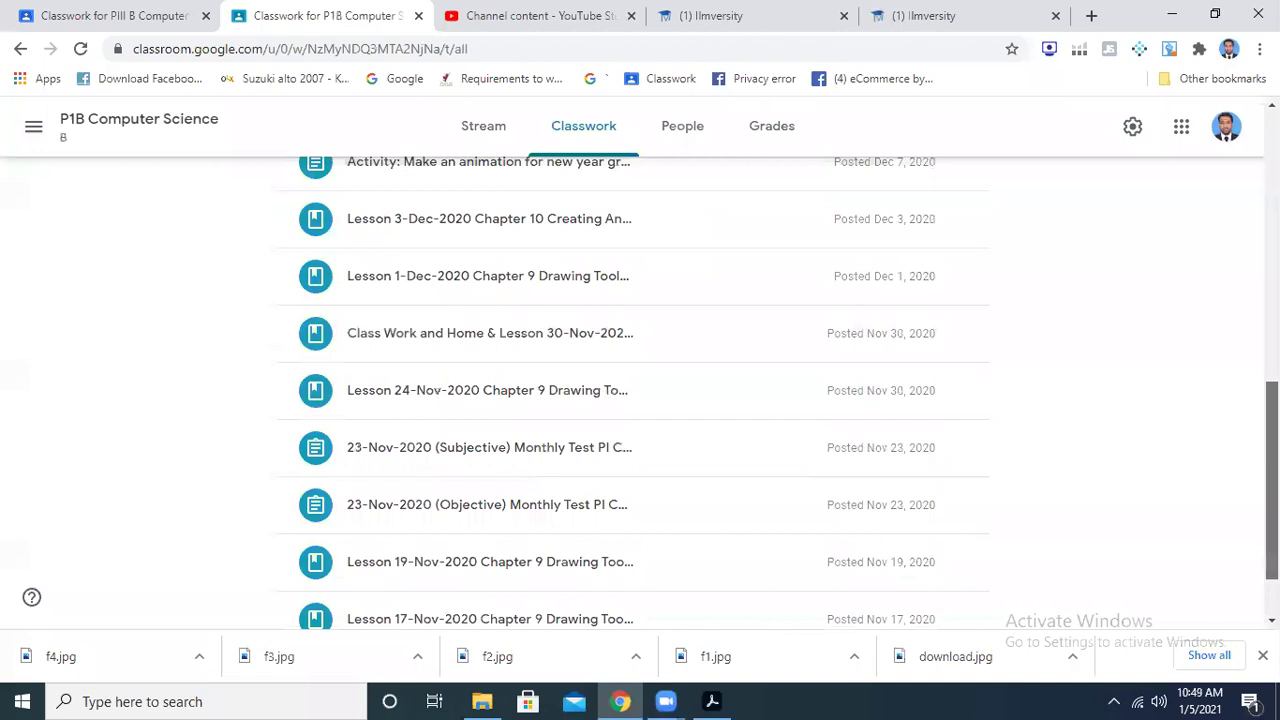
{"action": "scroll", "coordinate": [633, 393], "scroll_direction": "down", "scroll_amount": 1}
{"action": "scroll", "coordinate": [1238, 172], "scroll_direction": "up", "scroll_amount": 10}
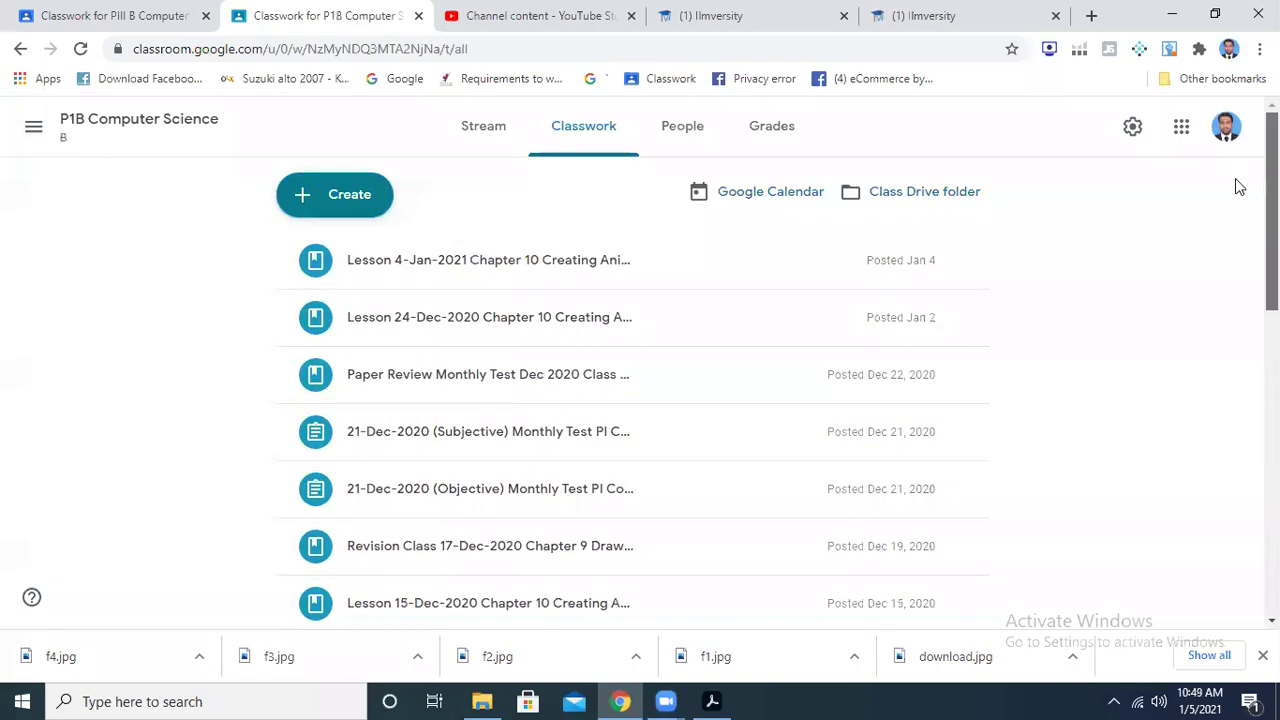
Find the activity on making a new year greetings animation in the classwork and open its turned-in student work
{"action": "scroll", "coordinate": [1240, 200], "scroll_direction": "down", "scroll_amount": 1}
{"action": "scroll", "coordinate": [1243, 229], "scroll_direction": "down", "scroll_amount": 1}
{"action": "scroll", "coordinate": [633, 393], "scroll_direction": "down", "scroll_amount": 2}
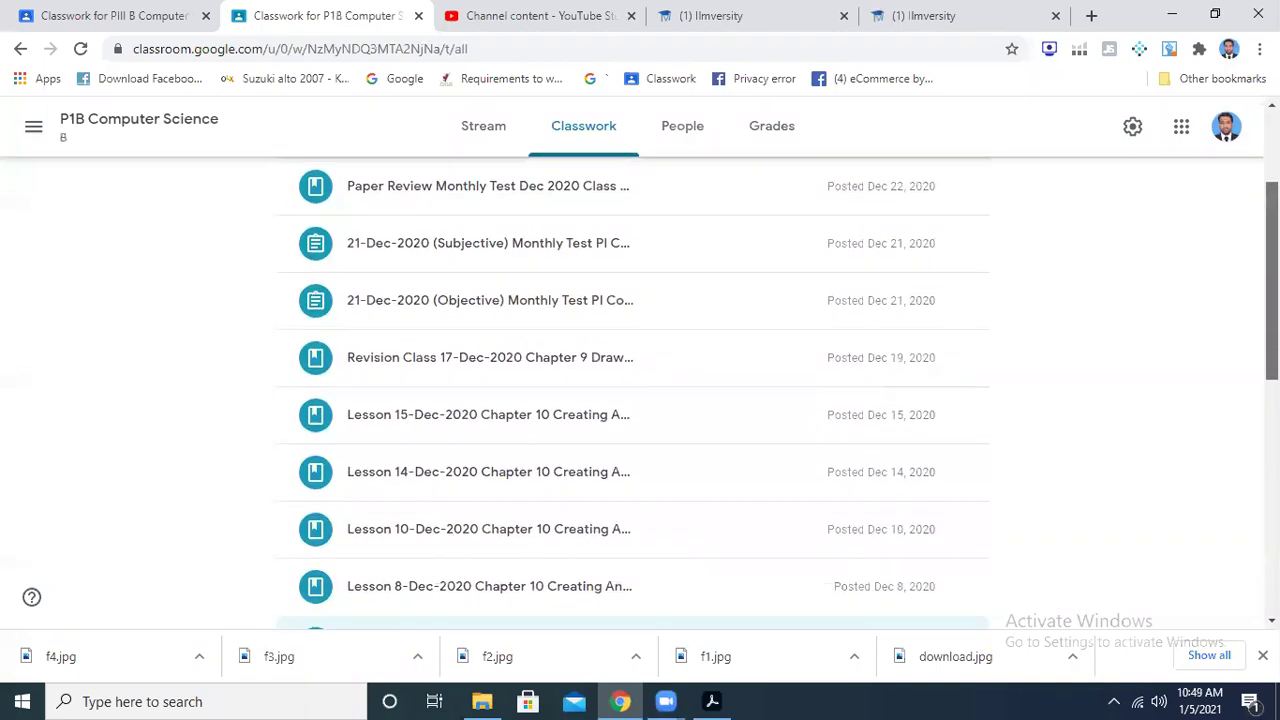
{"action": "scroll", "coordinate": [486, 480], "scroll_direction": "down", "scroll_amount": 1}
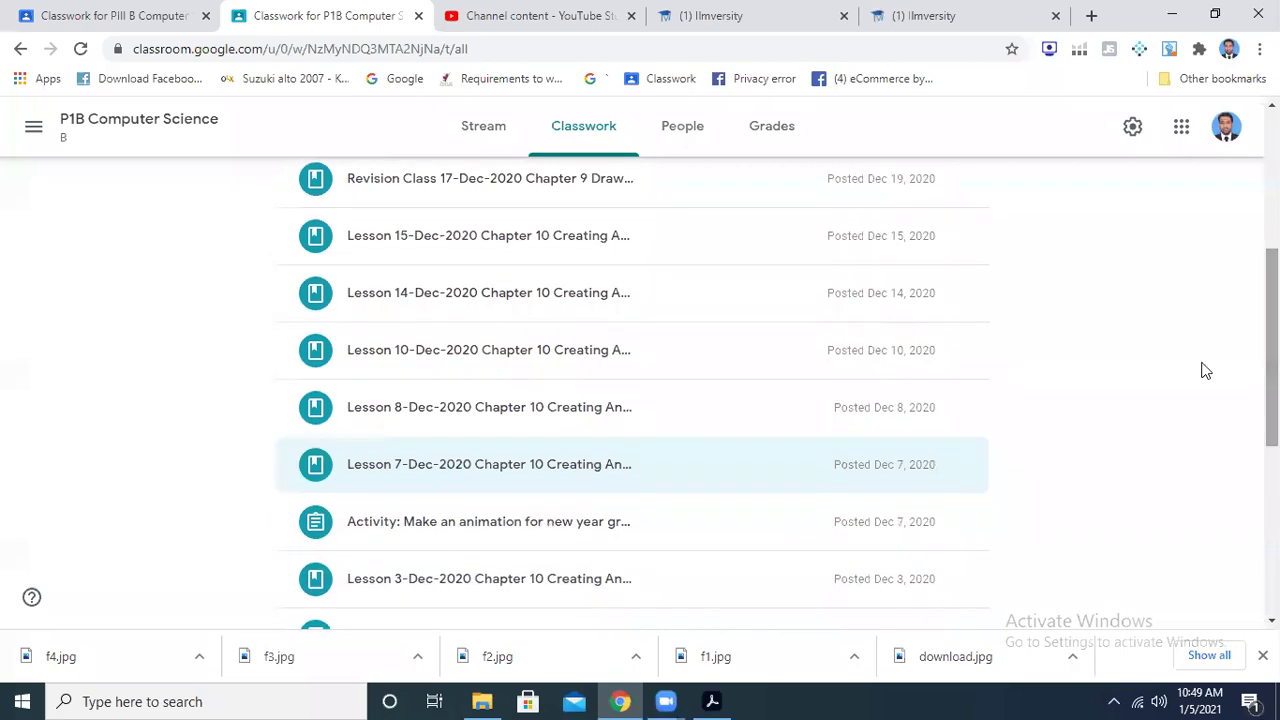
{"action": "left_click", "coordinate": [486, 523]}
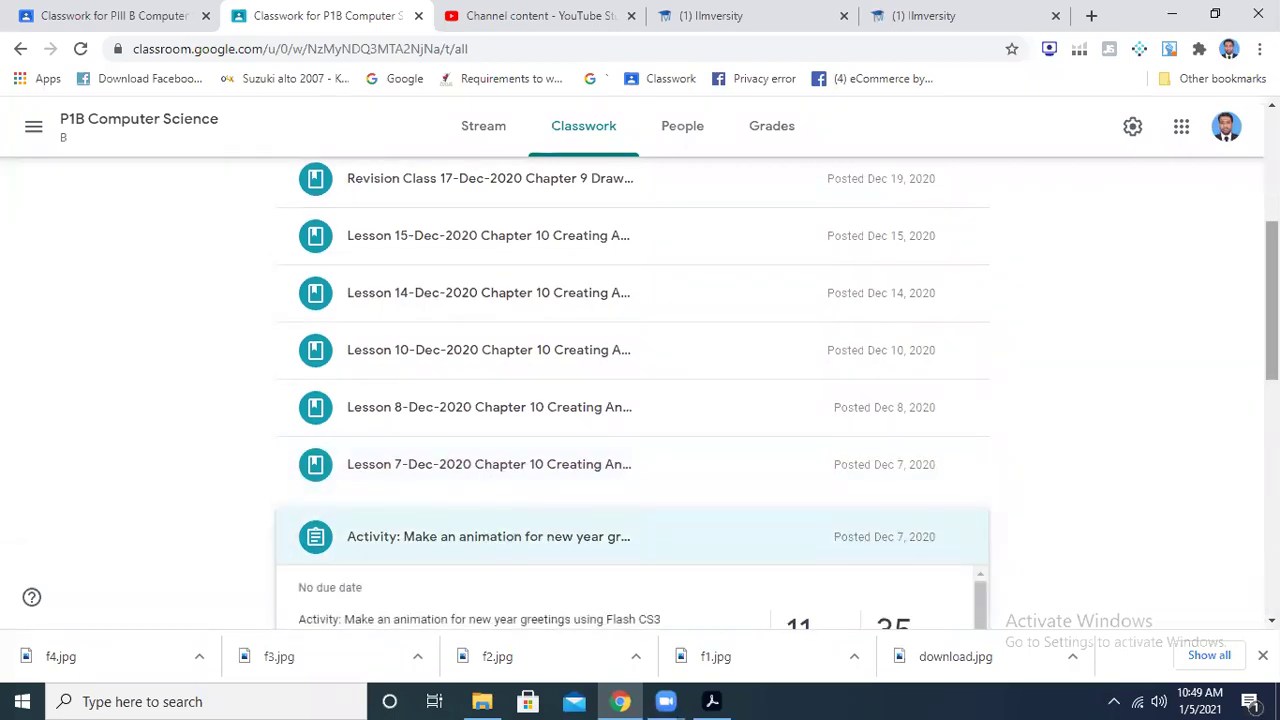
{"action": "scroll", "coordinate": [700, 480], "scroll_direction": "down", "scroll_amount": 4}
{"action": "left_click", "coordinate": [340, 448]}
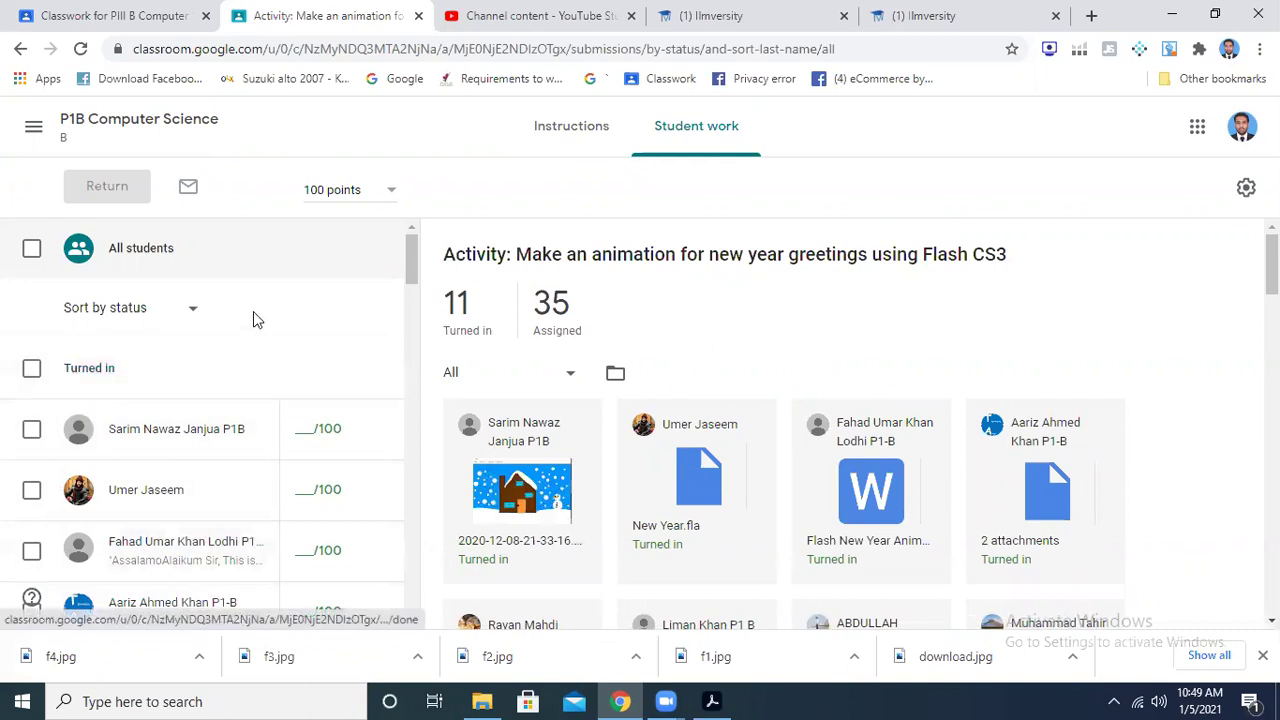
Open the submission with two attachments, and view its Flash CS3-Mission Impossible.avi attachment in a new browser tab
{"action": "left_click_drag", "start_coordinate": [416, 253], "coordinate": [418, 290]}
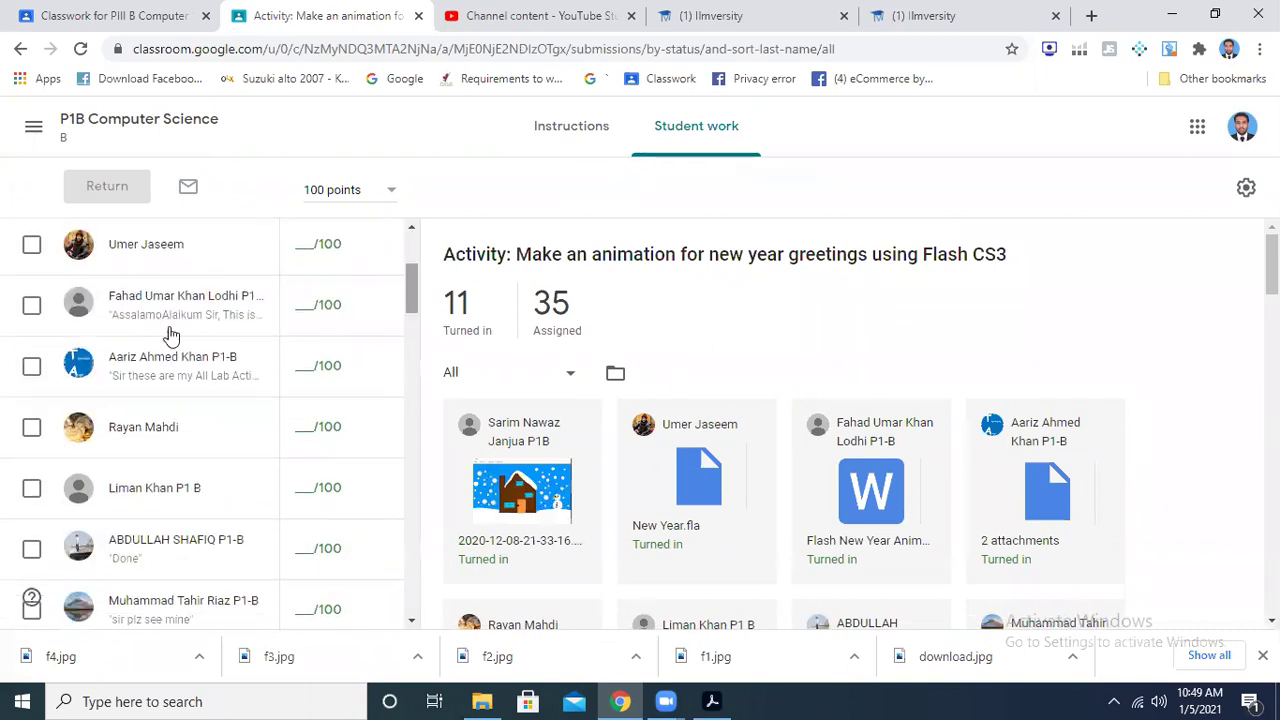
{"action": "left_click", "coordinate": [167, 358]}
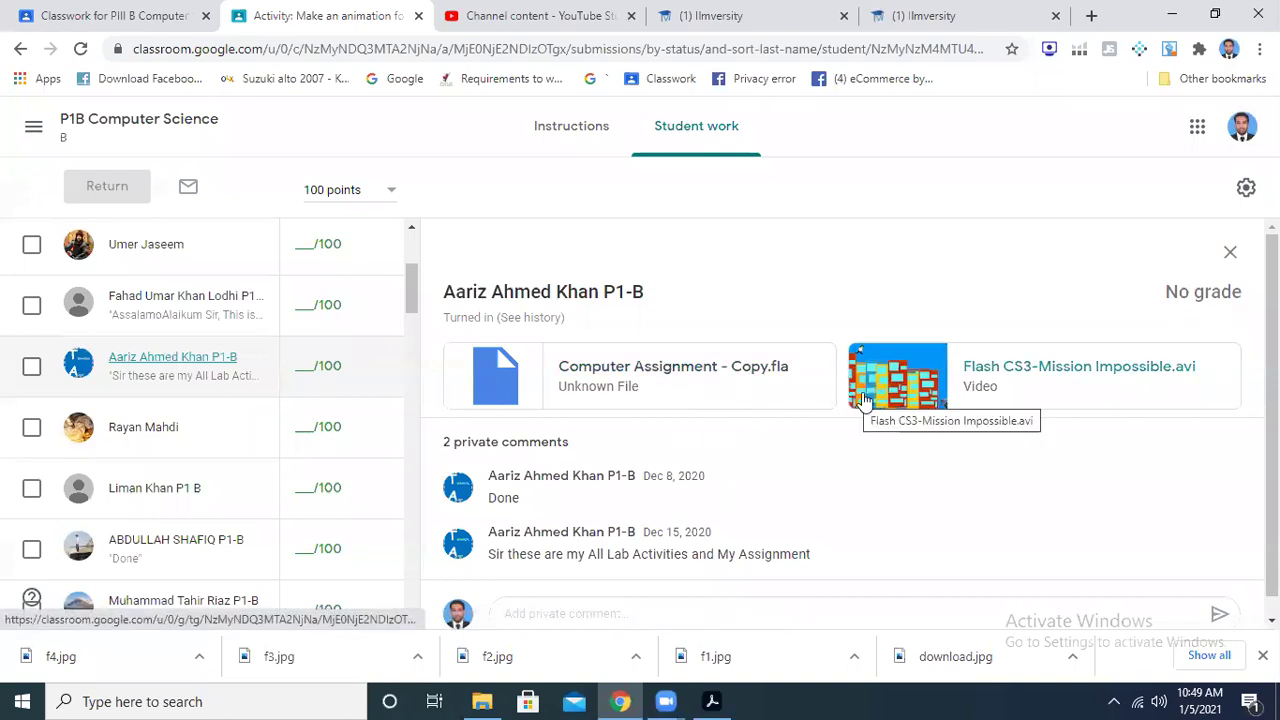
{"action": "right_click", "coordinate": [884, 373]}
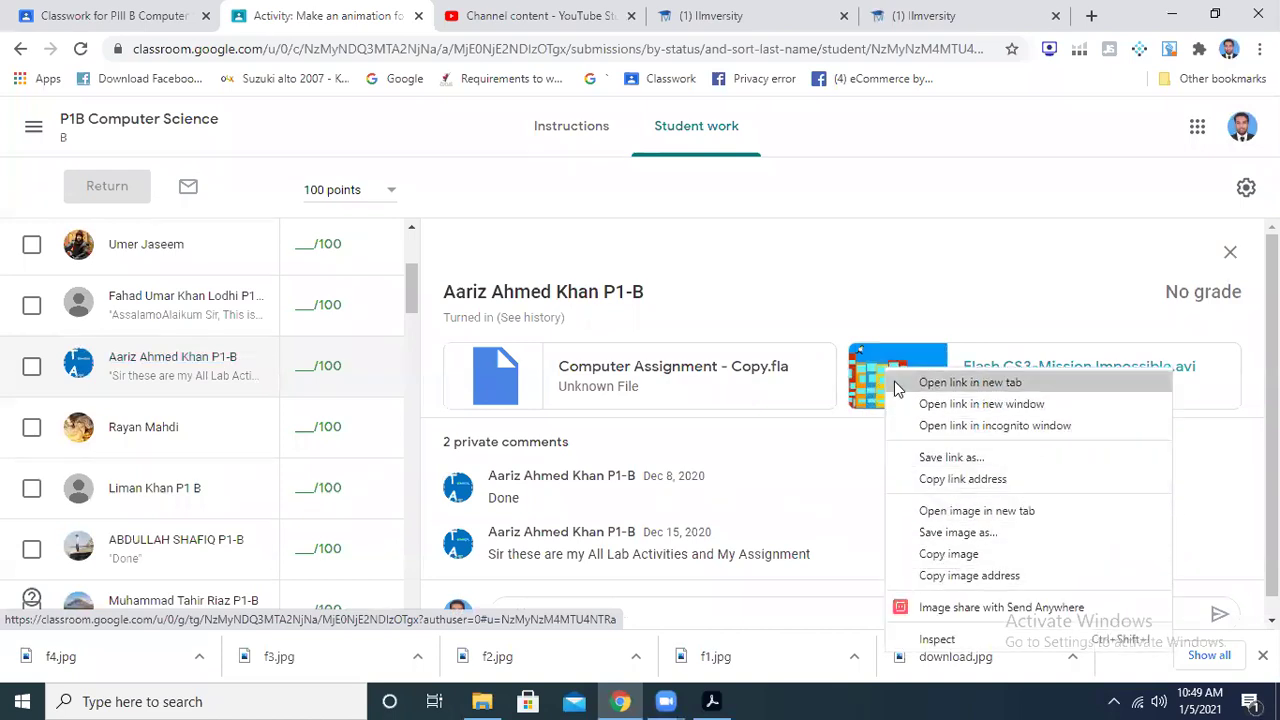
{"action": "left_click", "coordinate": [868, 365]}
{"action": "left_click", "coordinate": [868, 365]}
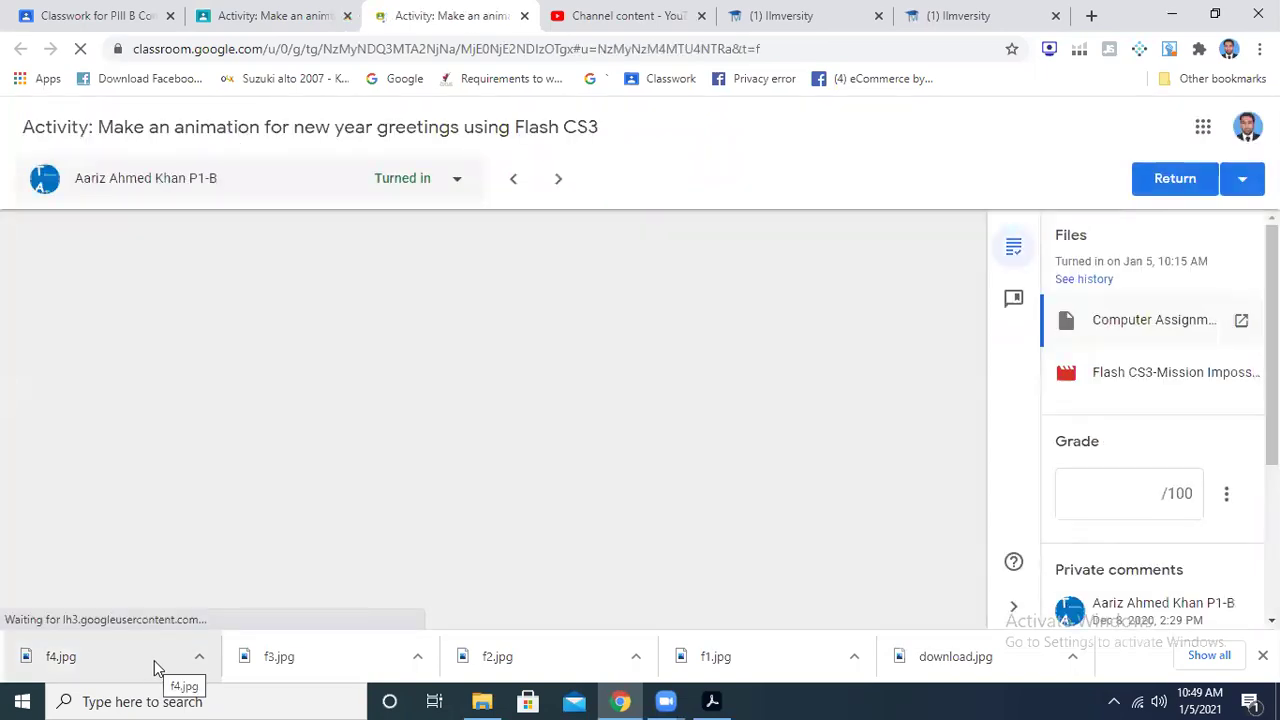
Reopen the submission's video attachment from the student work page and download Computer Assignment - Copy.fla
{"action": "left_click", "coordinate": [276, 16]}
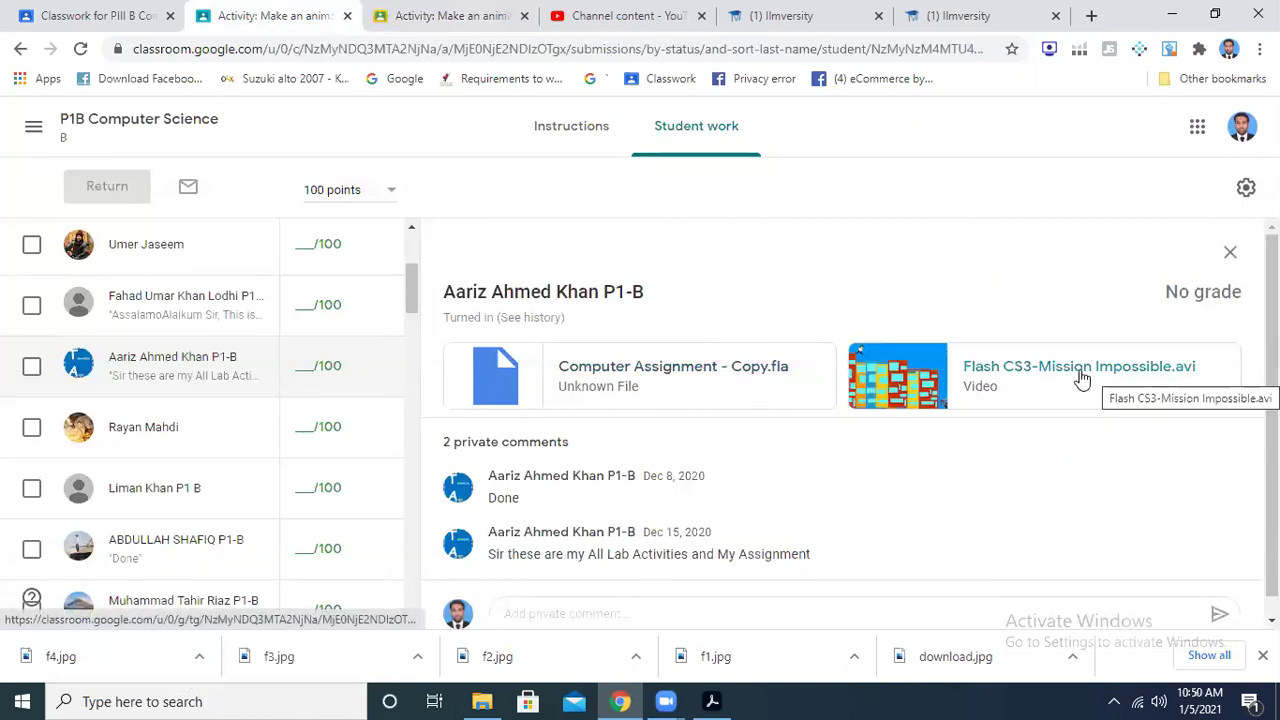
{"action": "right_click", "coordinate": [1012, 374]}
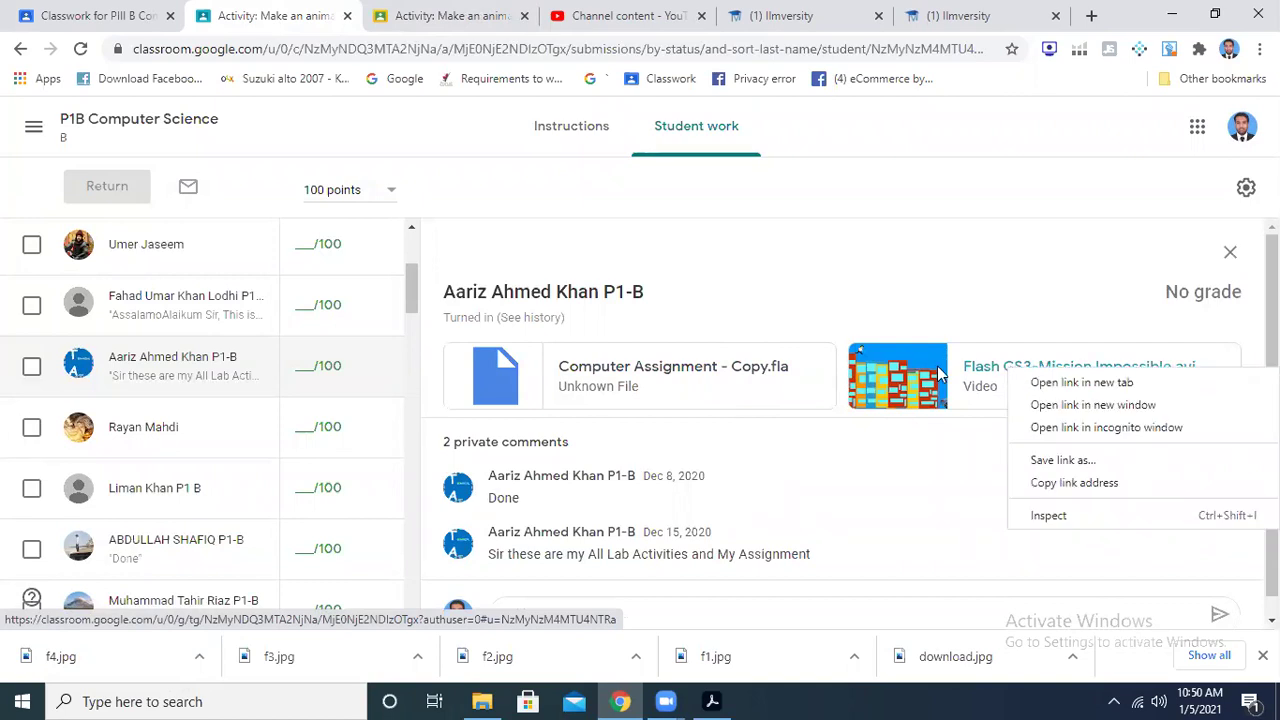
{"action": "left_click", "coordinate": [912, 376]}
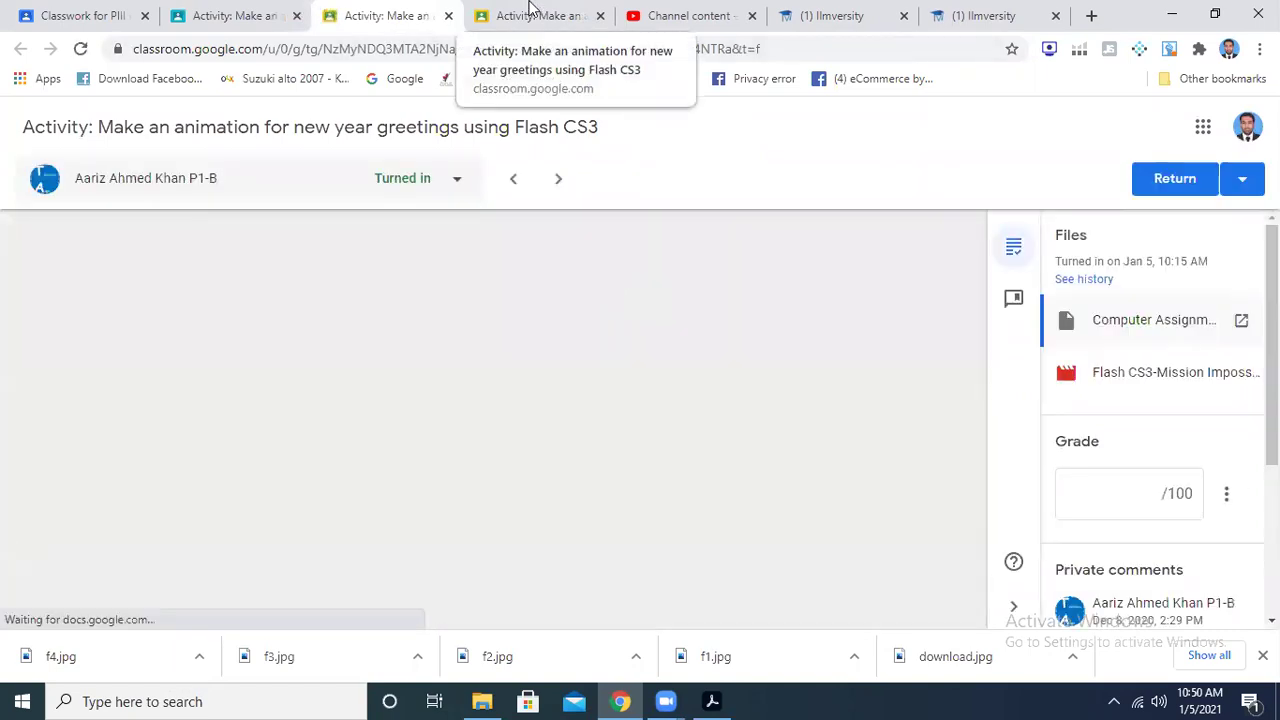
{"action": "left_click", "coordinate": [530, 10]}
{"action": "left_click", "coordinate": [497, 410]}
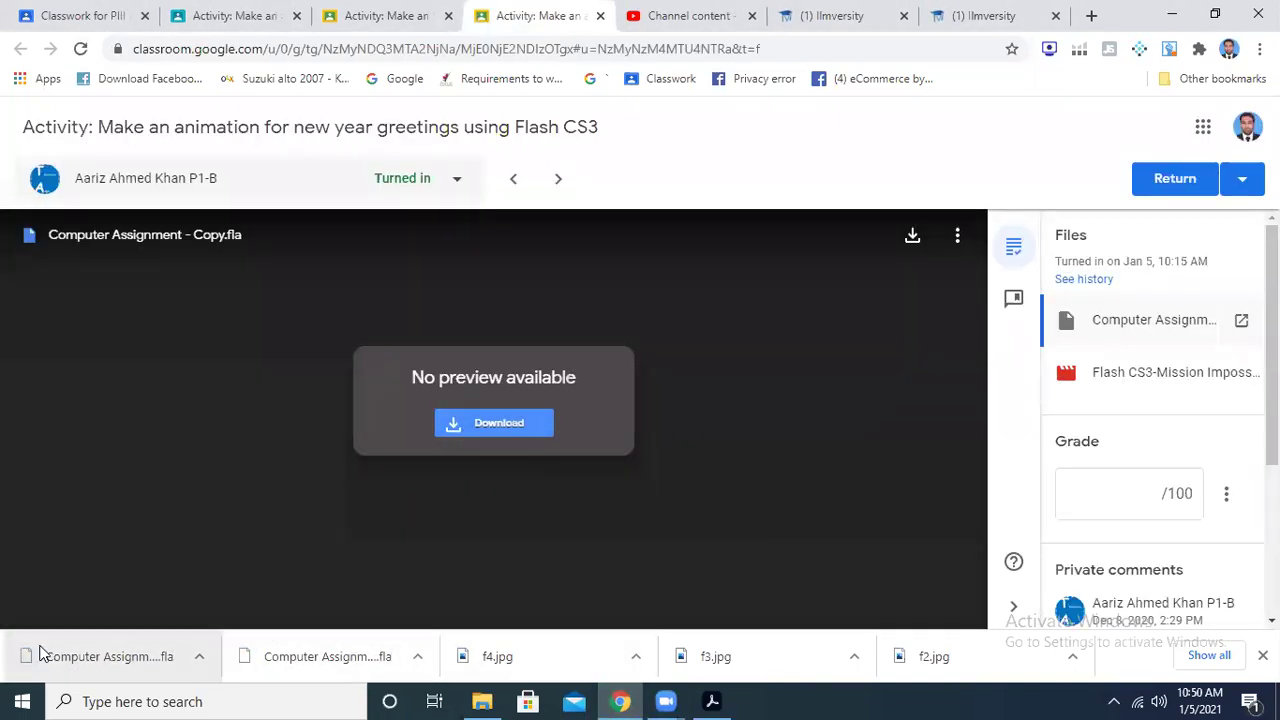
Clear the open windows from the desktop and start Adobe Flash CS3 Professional
{"action": "left_click", "coordinate": [20, 701]}
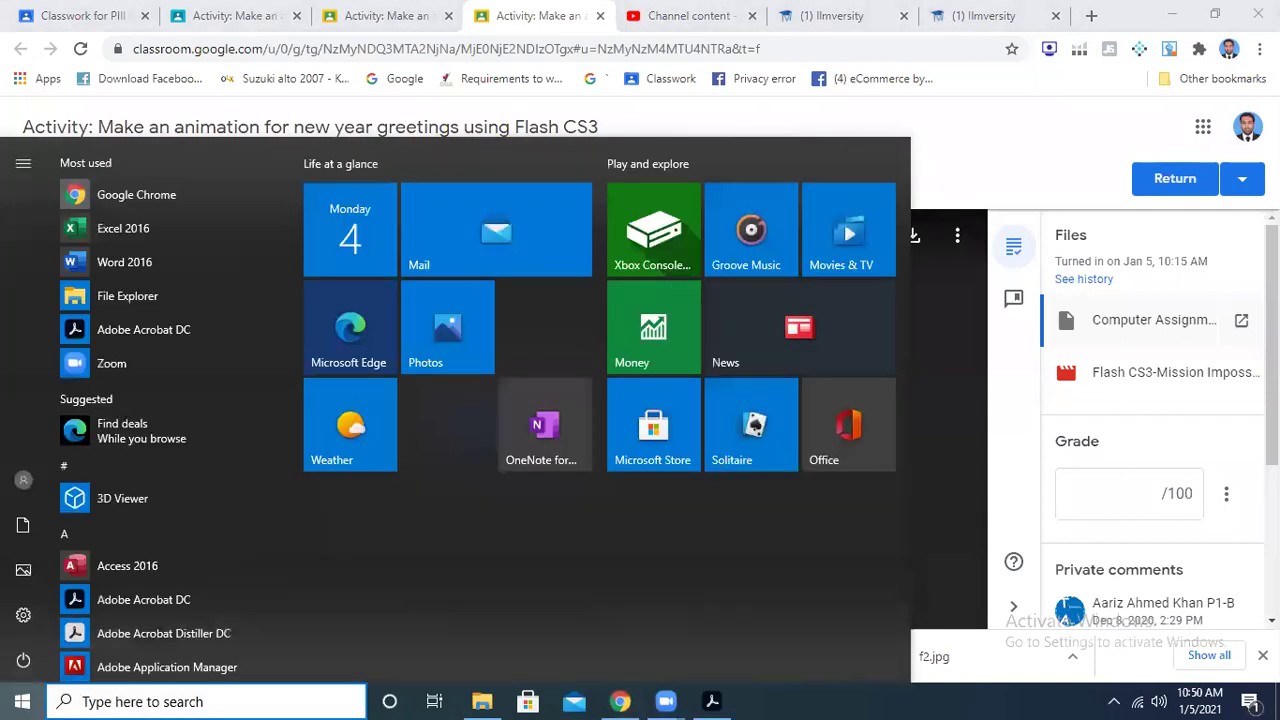
{"action": "key", "text": "Escape"}
{"action": "left_click", "coordinate": [1172, 15]}
{"action": "left_click", "coordinate": [1166, 8]}
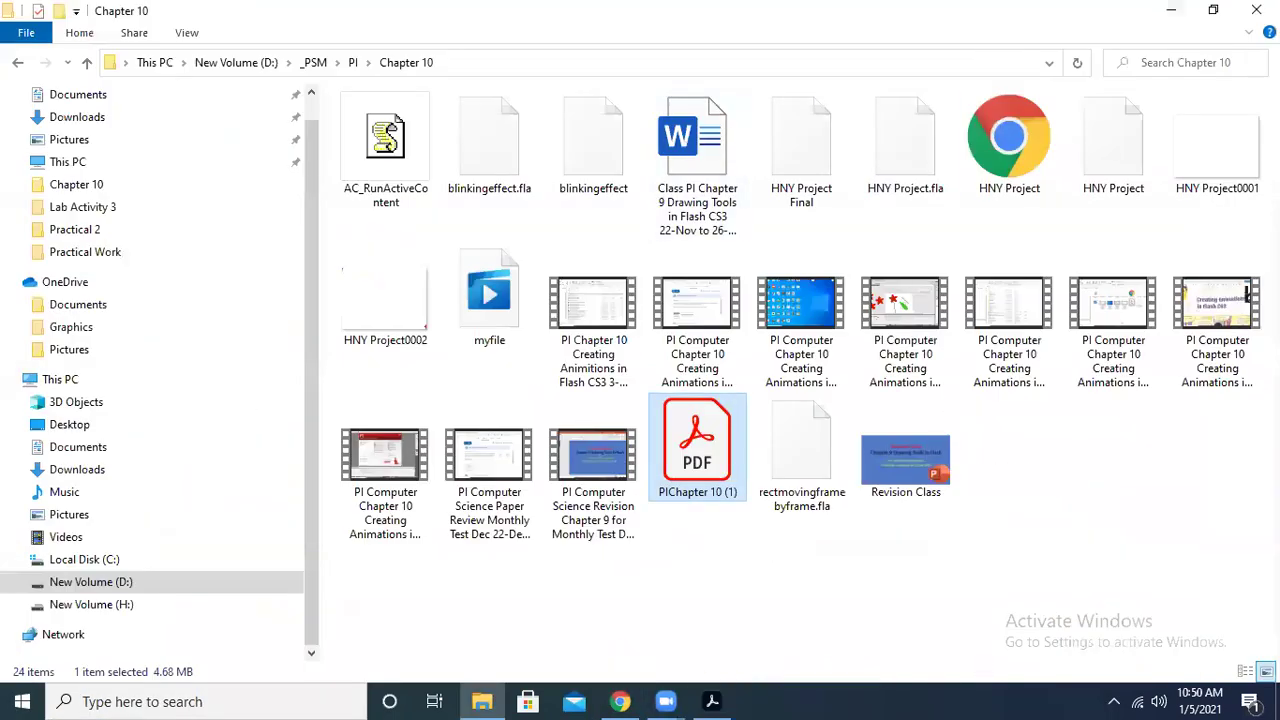
{"action": "left_click", "coordinate": [1257, 10]}
{"action": "left_click", "coordinate": [105, 45]}
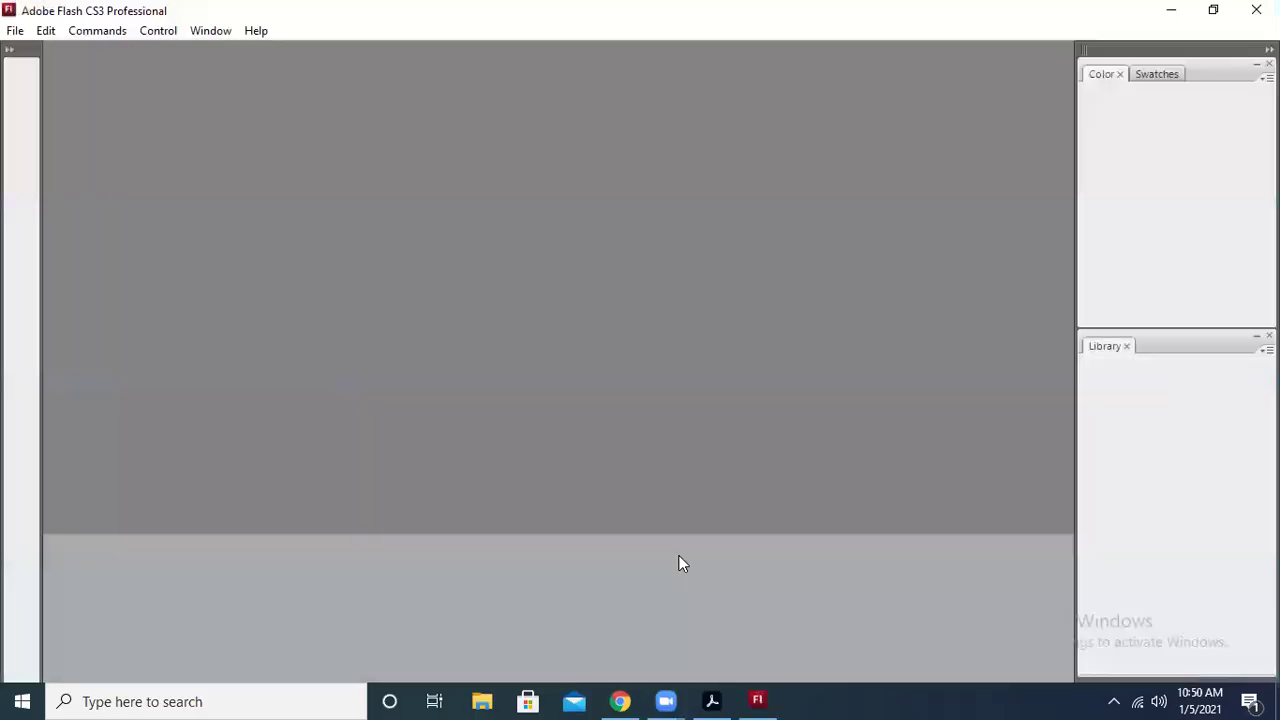
Switch back to Chrome and open the Flash CS3-Mission Impossible.avi attachment again from the student's submission
{"action": "left_click", "coordinate": [620, 701]}
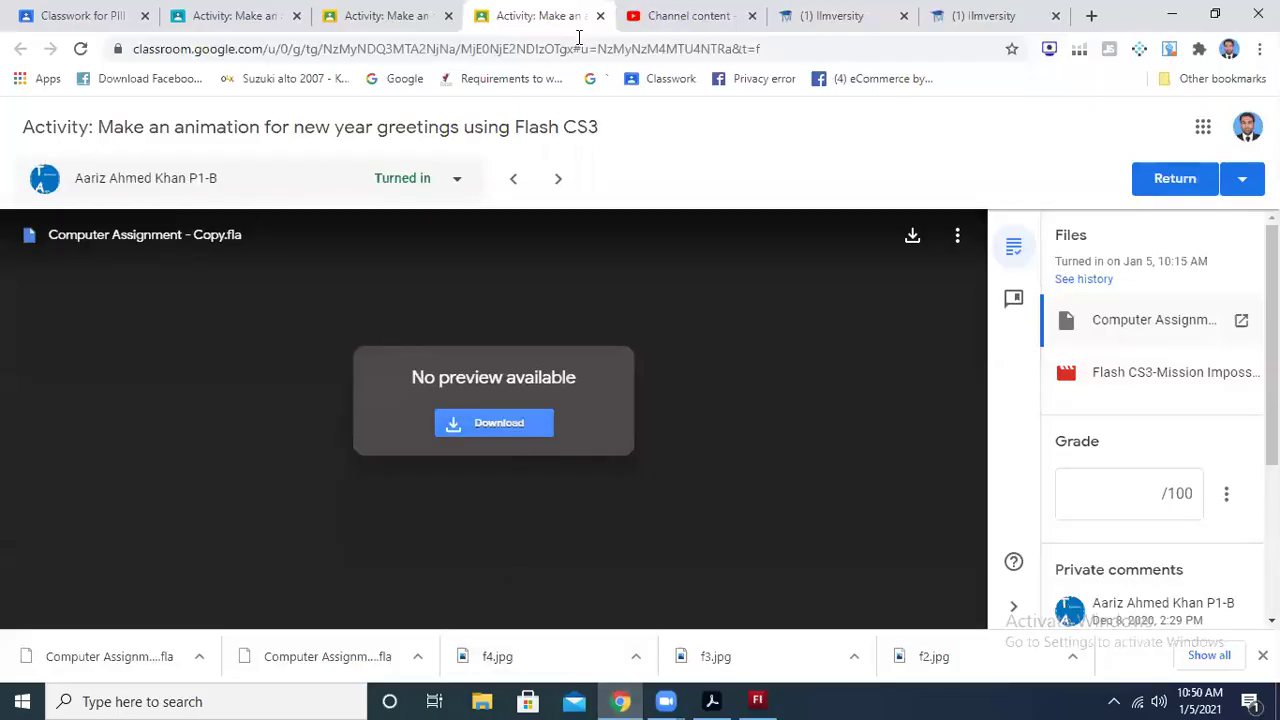
{"action": "left_click", "coordinate": [405, 16]}
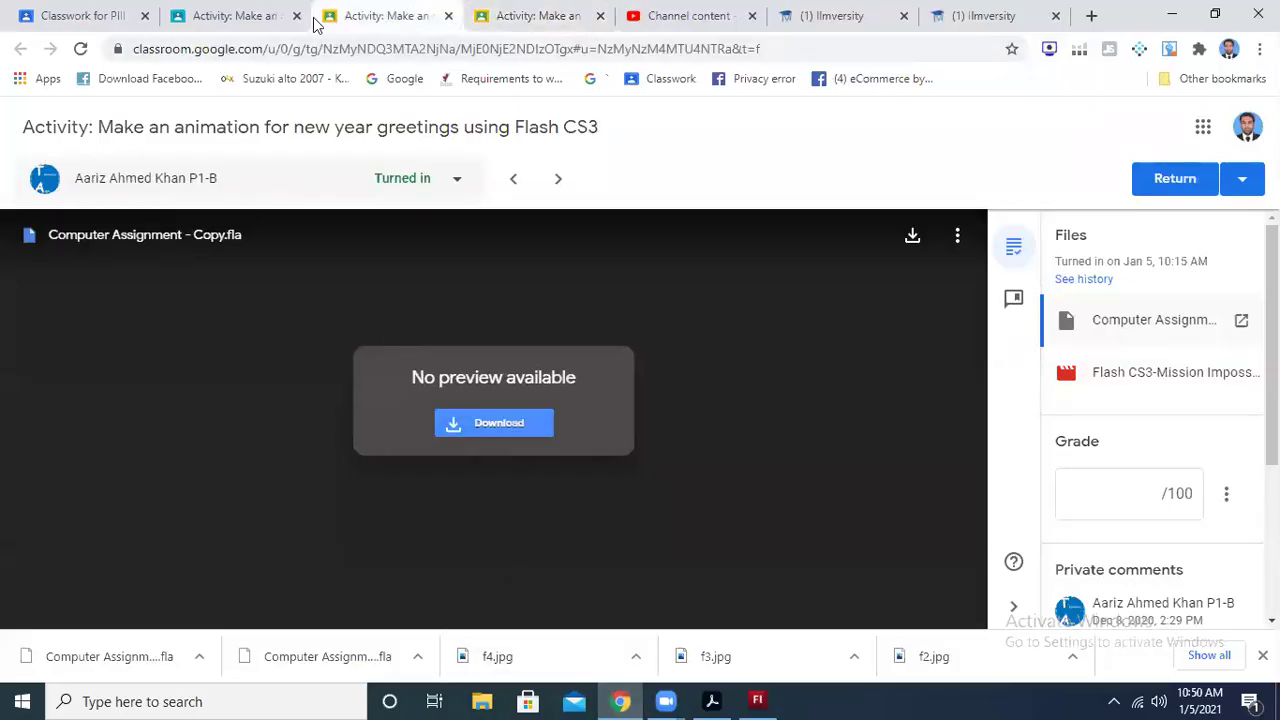
{"action": "left_click", "coordinate": [213, 12]}
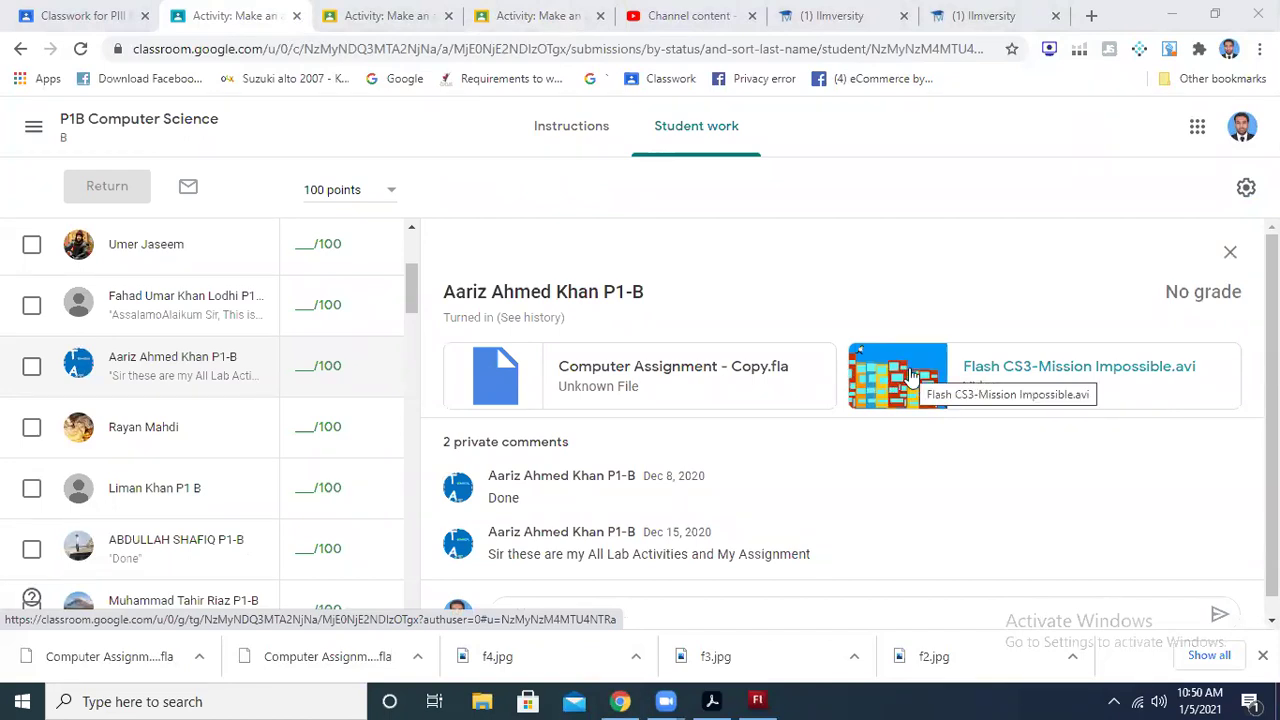
{"action": "left_click", "coordinate": [1052, 377]}
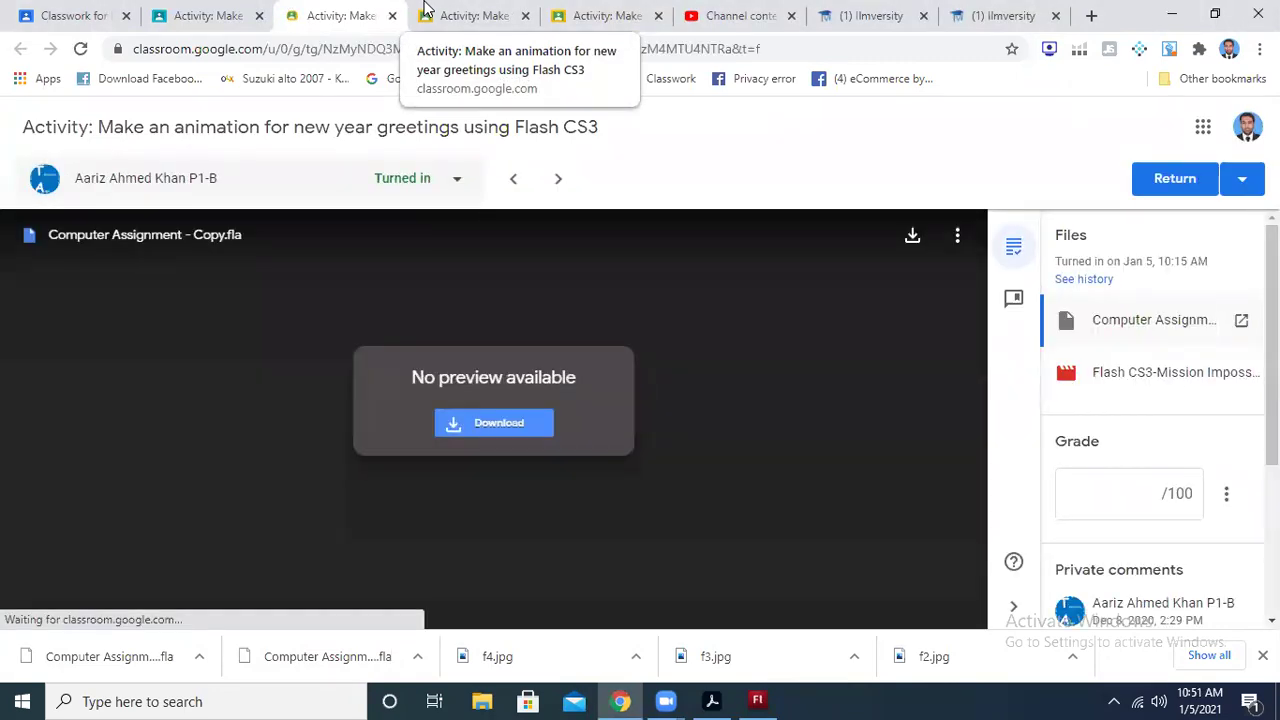
Download the Flash CS3-Mission Impossible.avi attachment from the submission and show the downloaded file in its folder
{"action": "left_click", "coordinate": [1194, 386]}
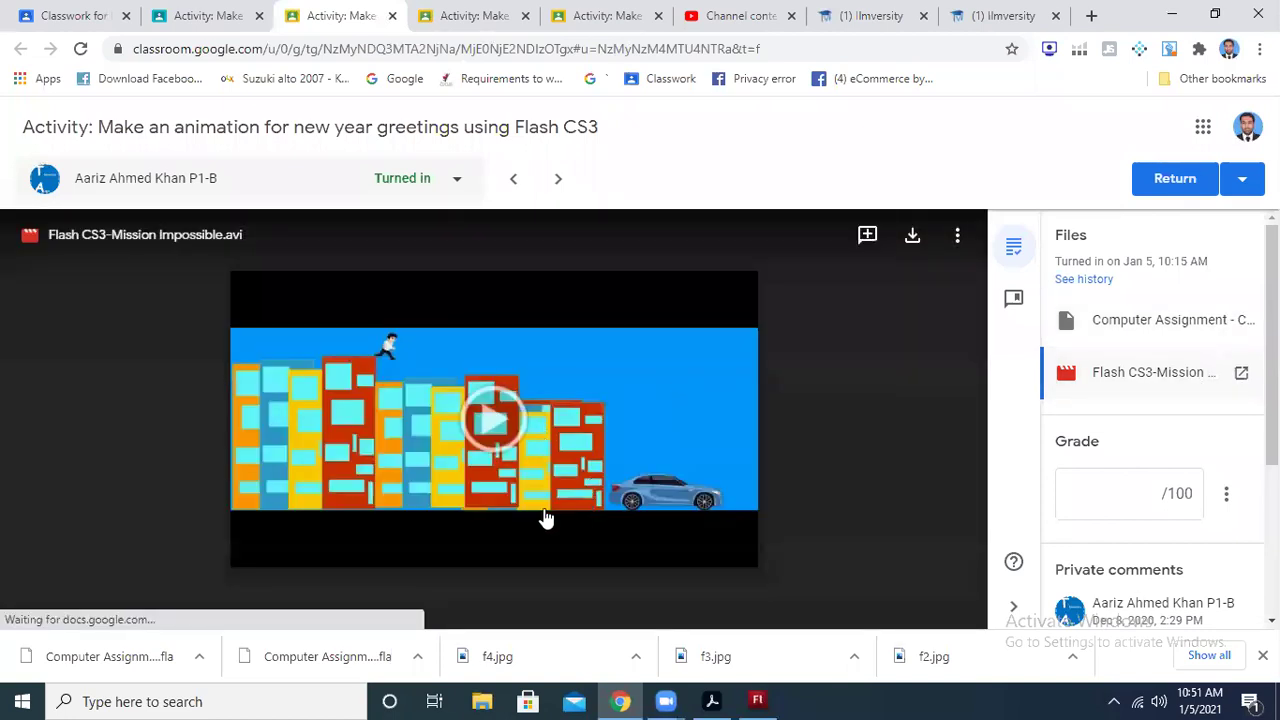
{"action": "left_click", "coordinate": [911, 238]}
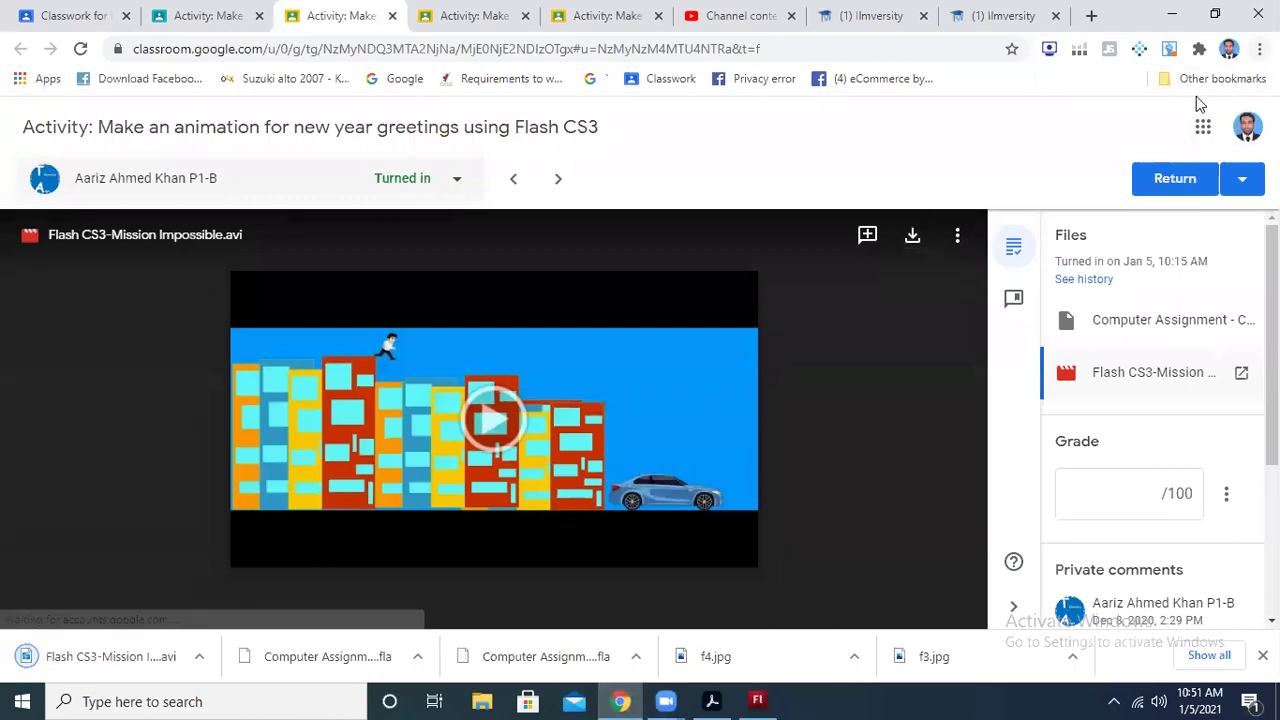
{"action": "left_click", "coordinate": [1259, 48]}
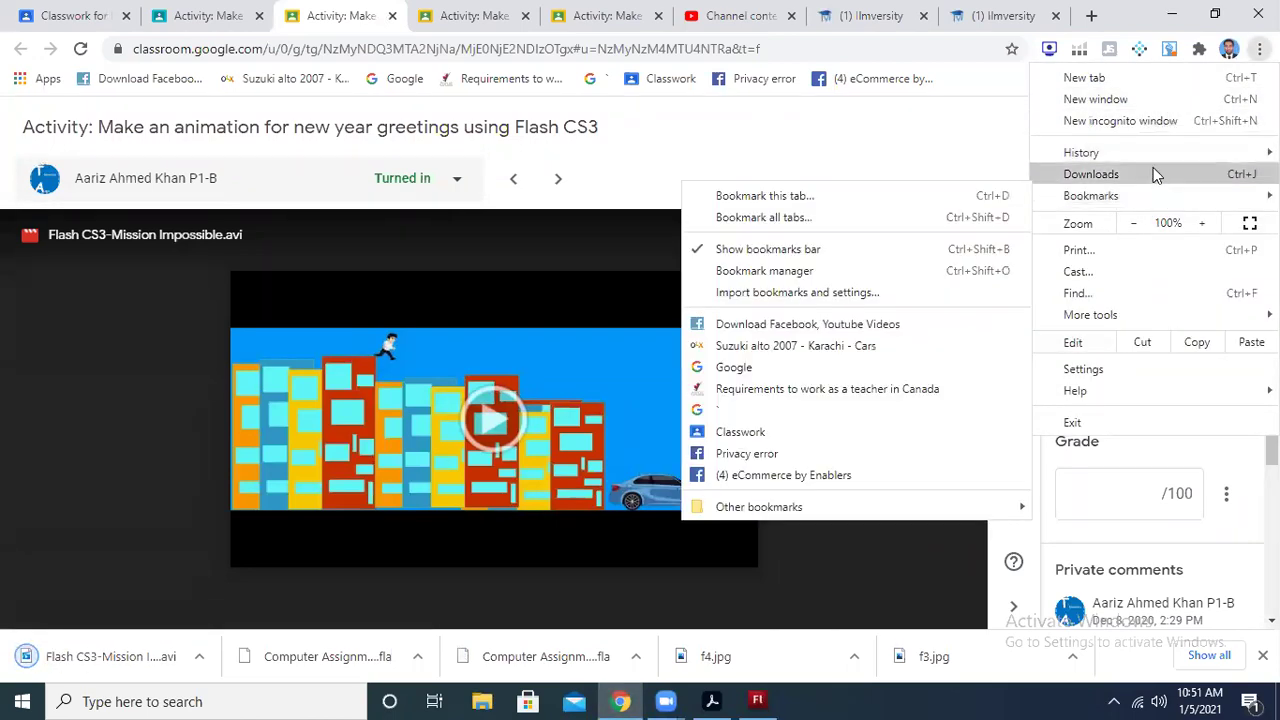
{"action": "left_click", "coordinate": [1153, 171]}
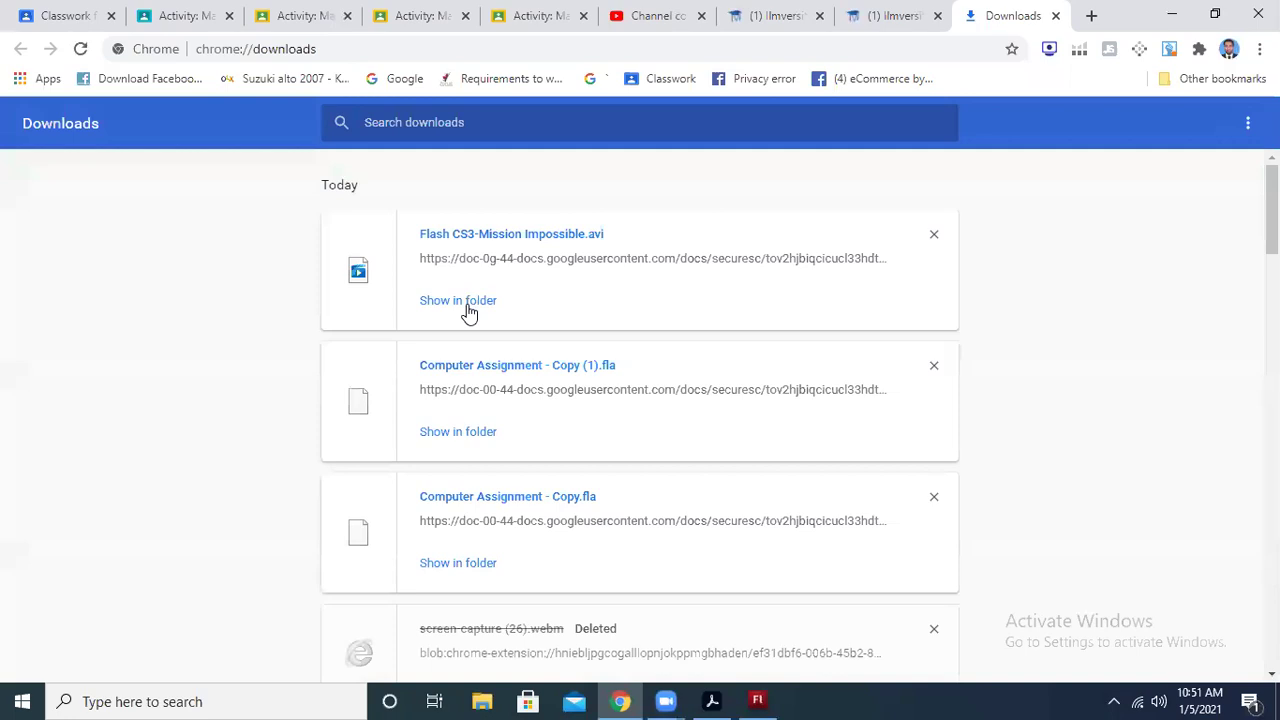
{"action": "left_click", "coordinate": [467, 308]}
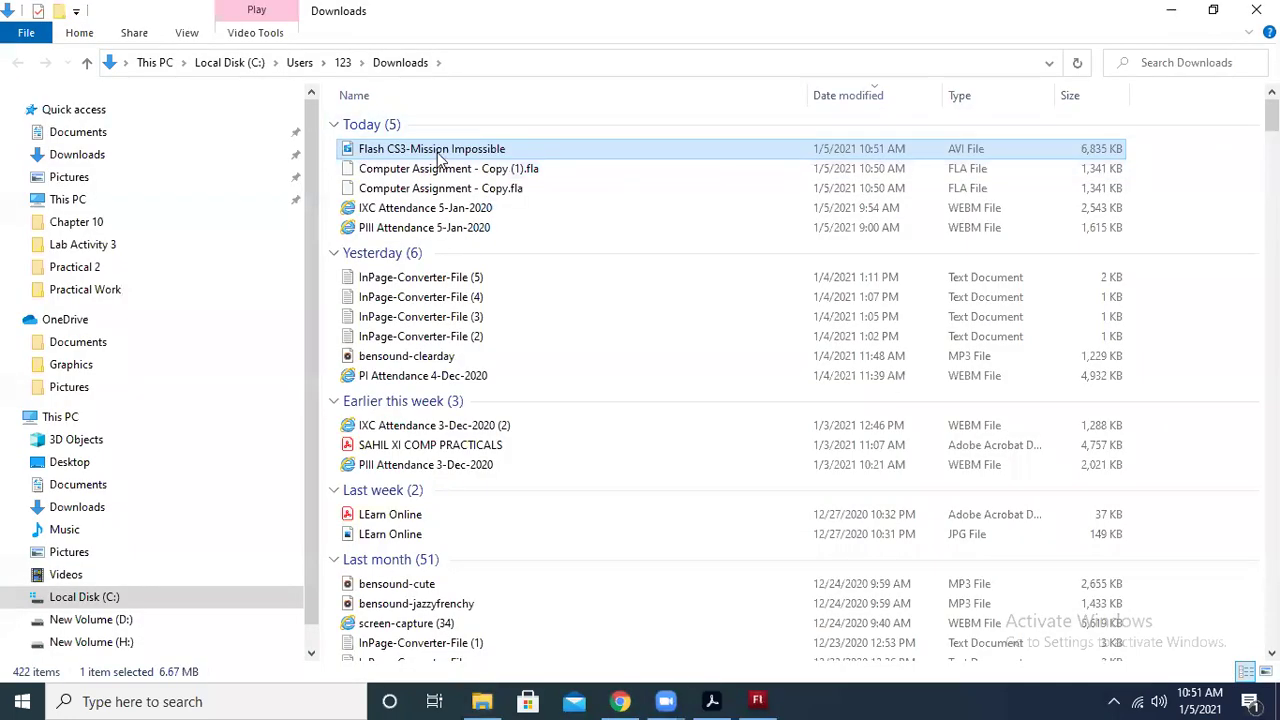
Try to play Flash CS3-Mission Impossible in the default player with the speaker volume lowered to 69, and close the player
{"action": "double_click", "coordinate": [445, 152]}
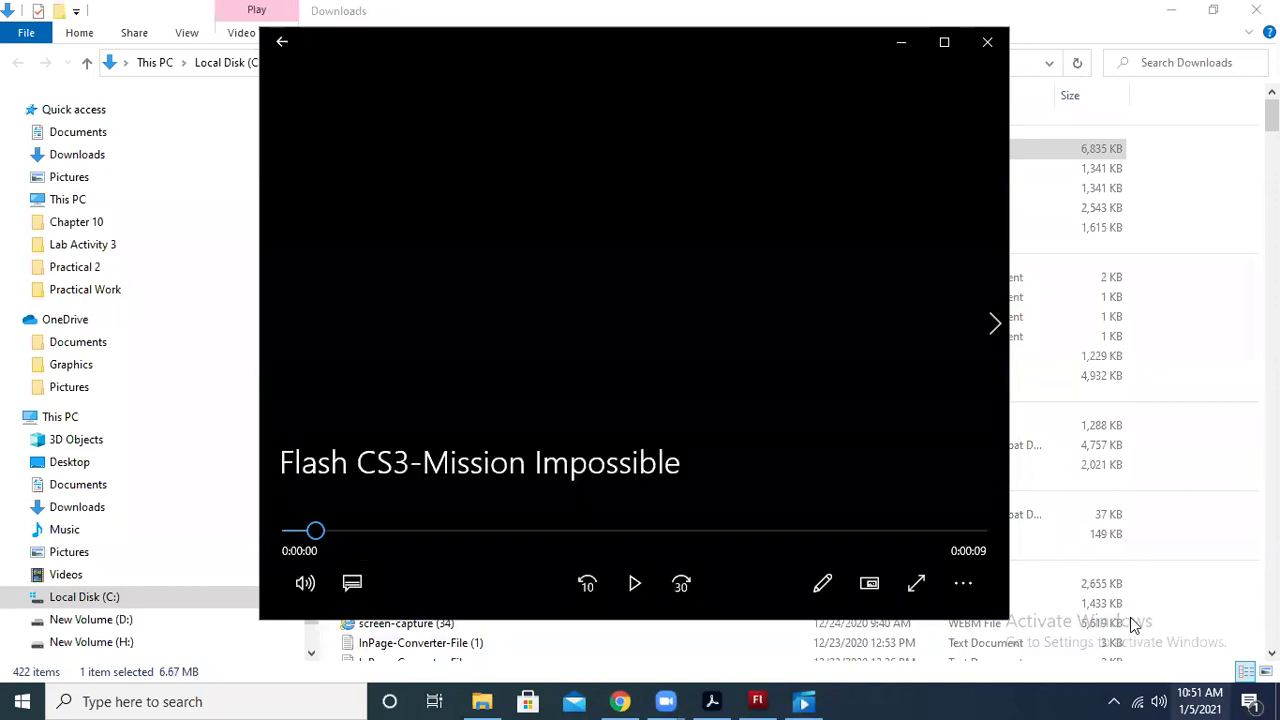
{"action": "key", "text": "XF86AudioPlay"}
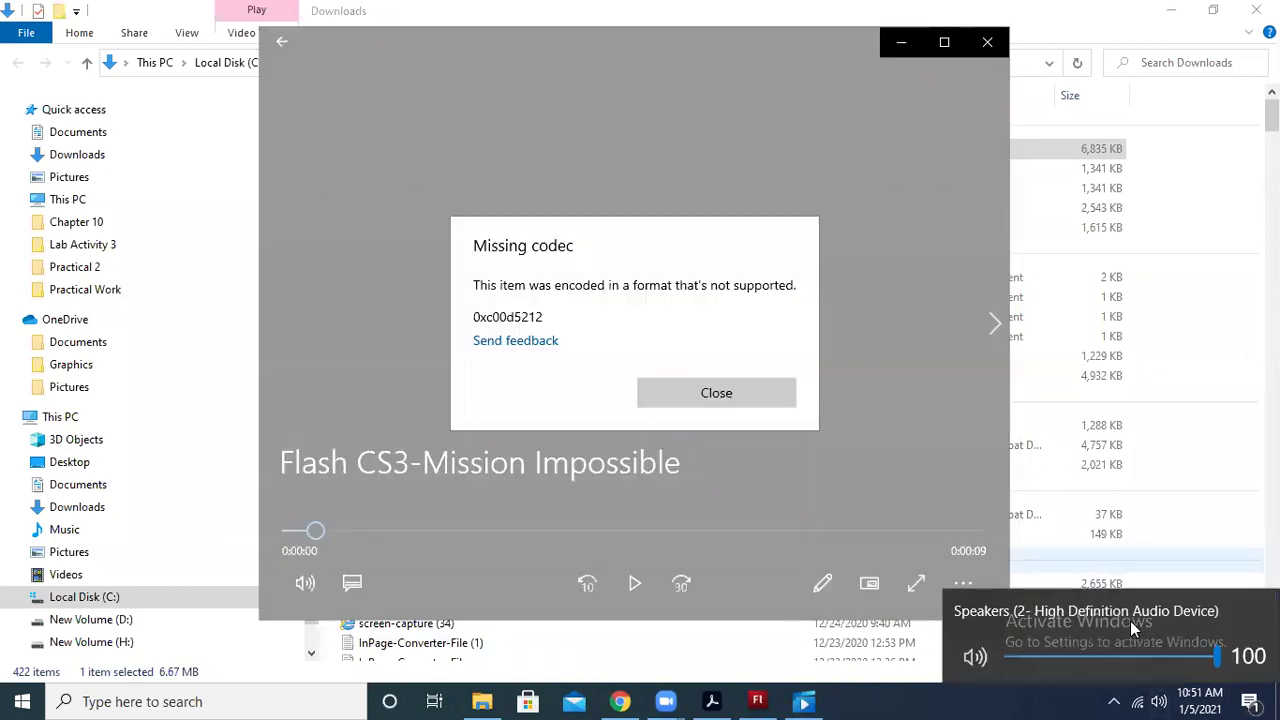
{"action": "key", "text": "XF86AudioLowerVolume"}
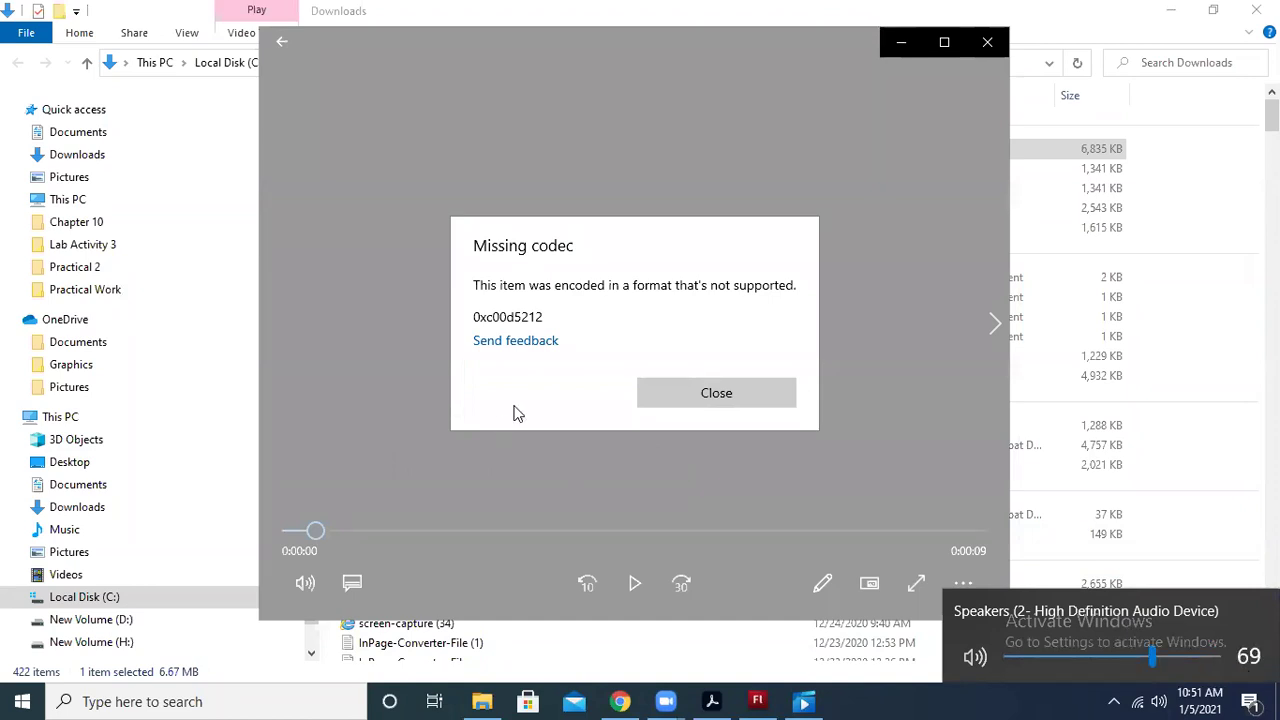
{"action": "left_click", "coordinate": [695, 394]}
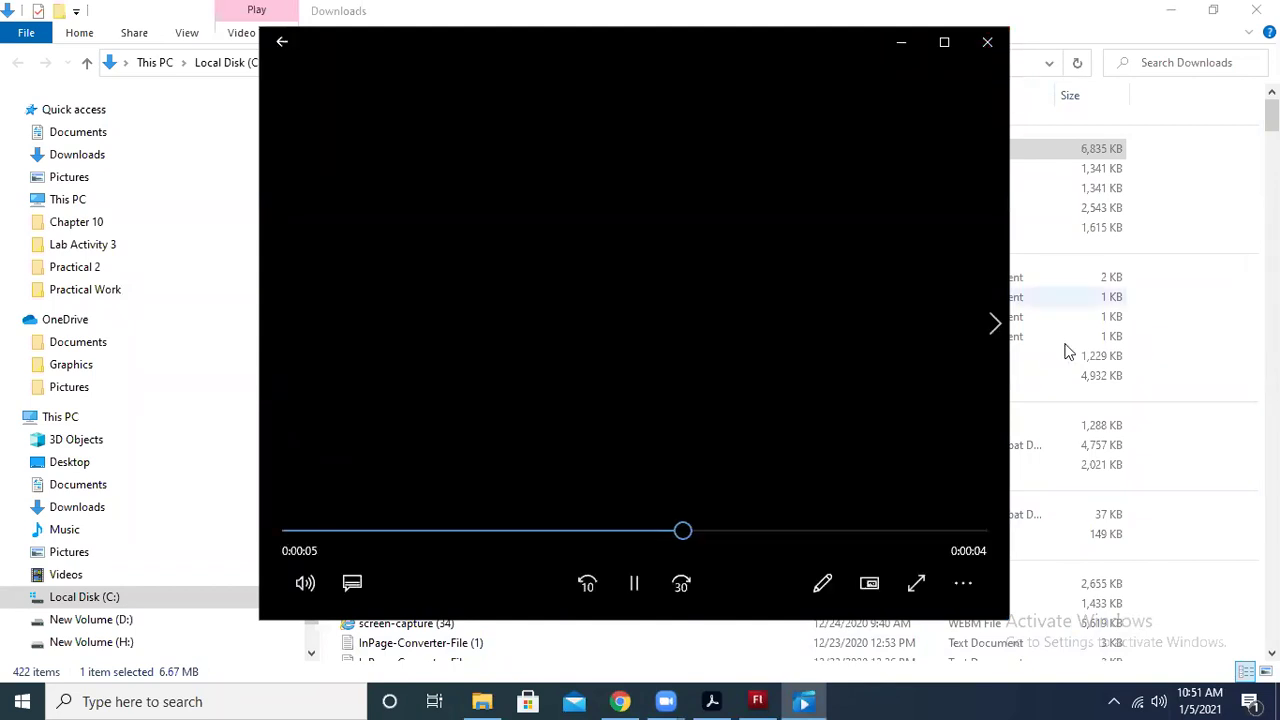
{"action": "left_click", "coordinate": [990, 48]}
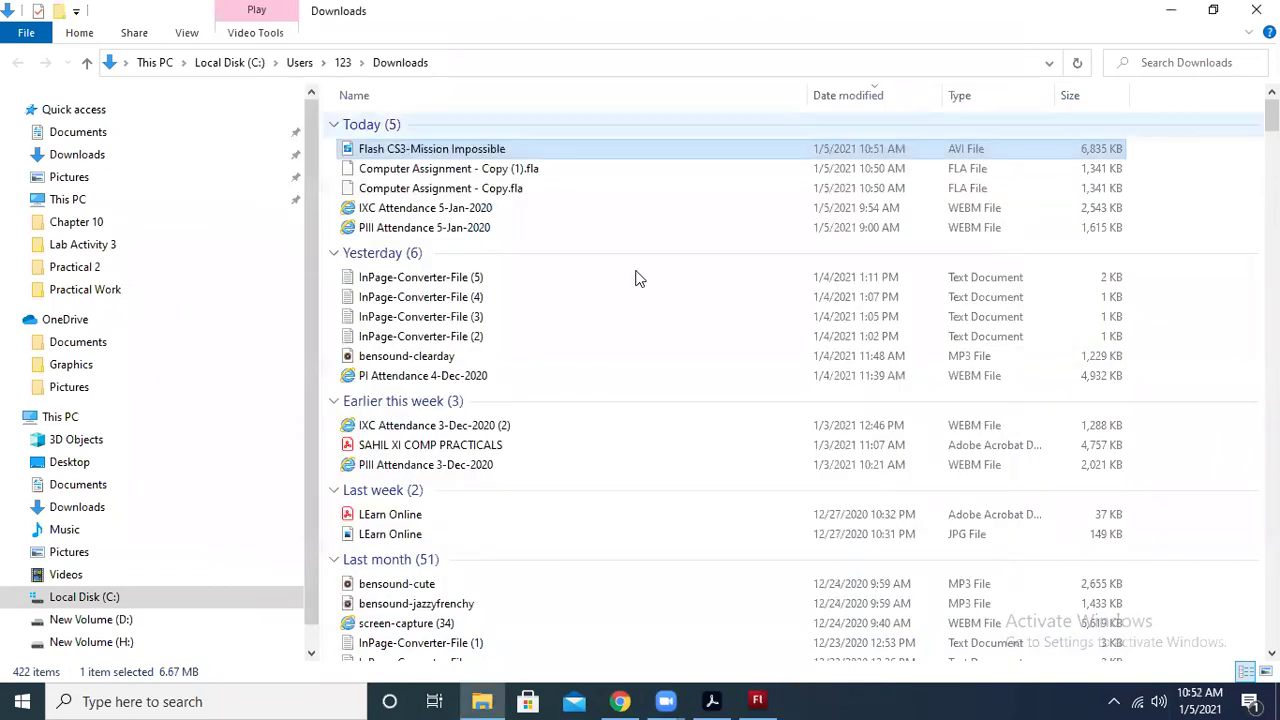
Open the downloaded Flash CS3-Mission Impossible video with VLC media player
{"action": "right_click", "coordinate": [477, 150]}
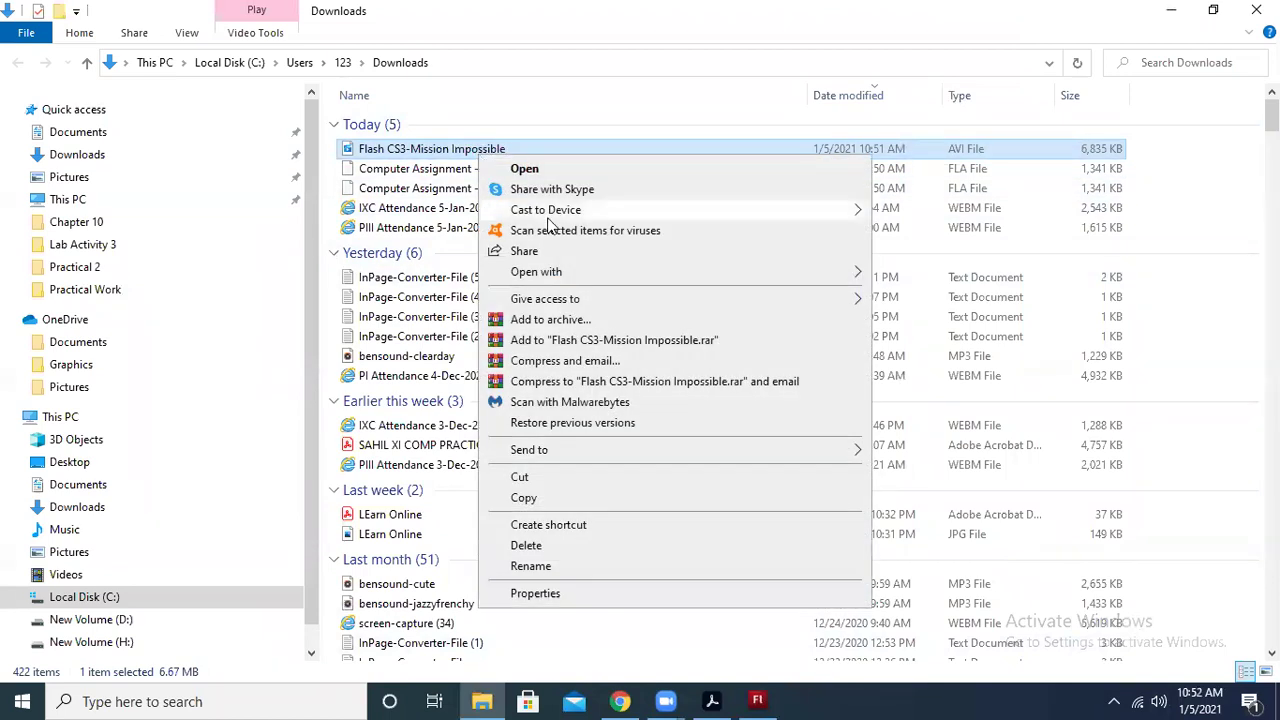
{"action": "right_click", "coordinate": [437, 152]}
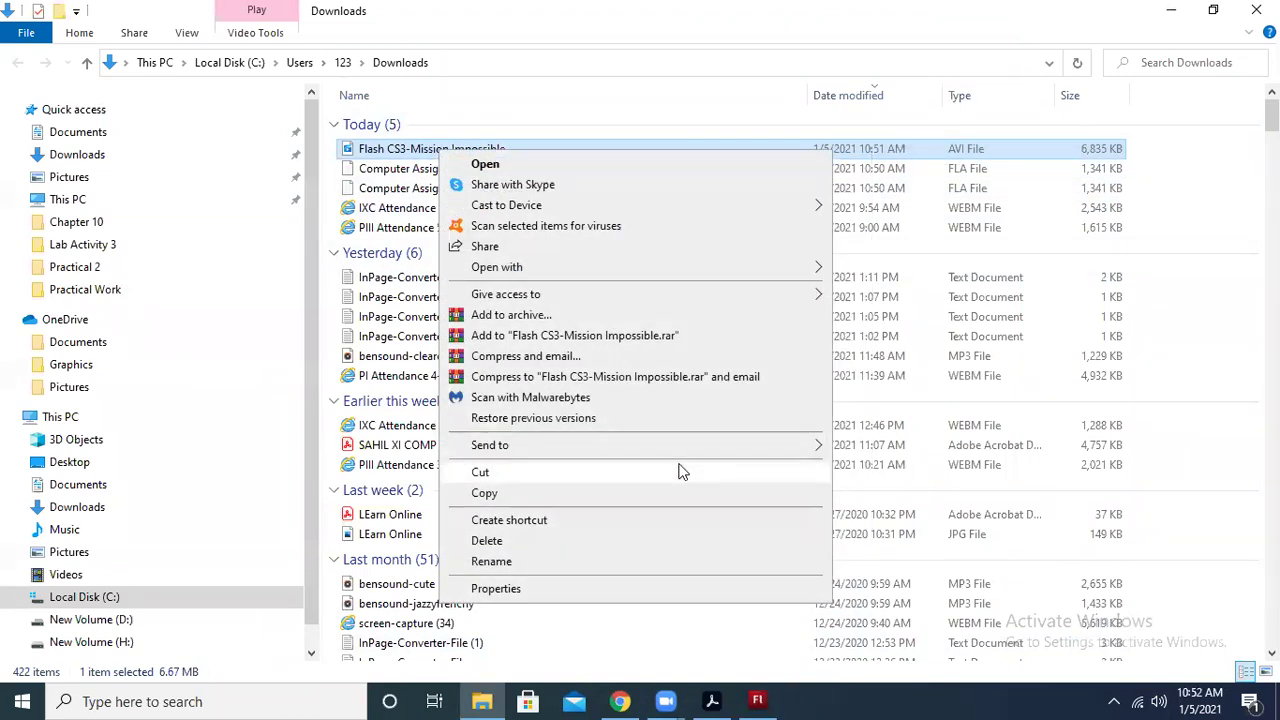
{"action": "mouse_move", "coordinate": [671, 274]}
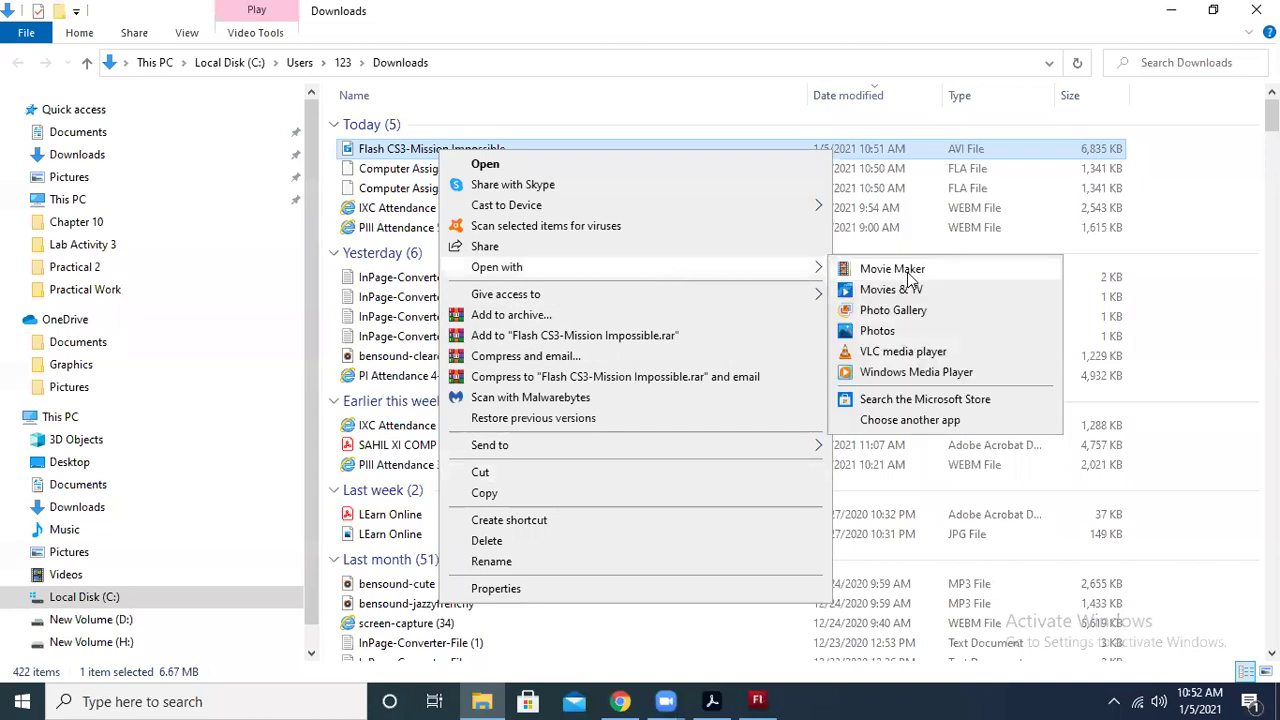
{"action": "left_click", "coordinate": [903, 352]}
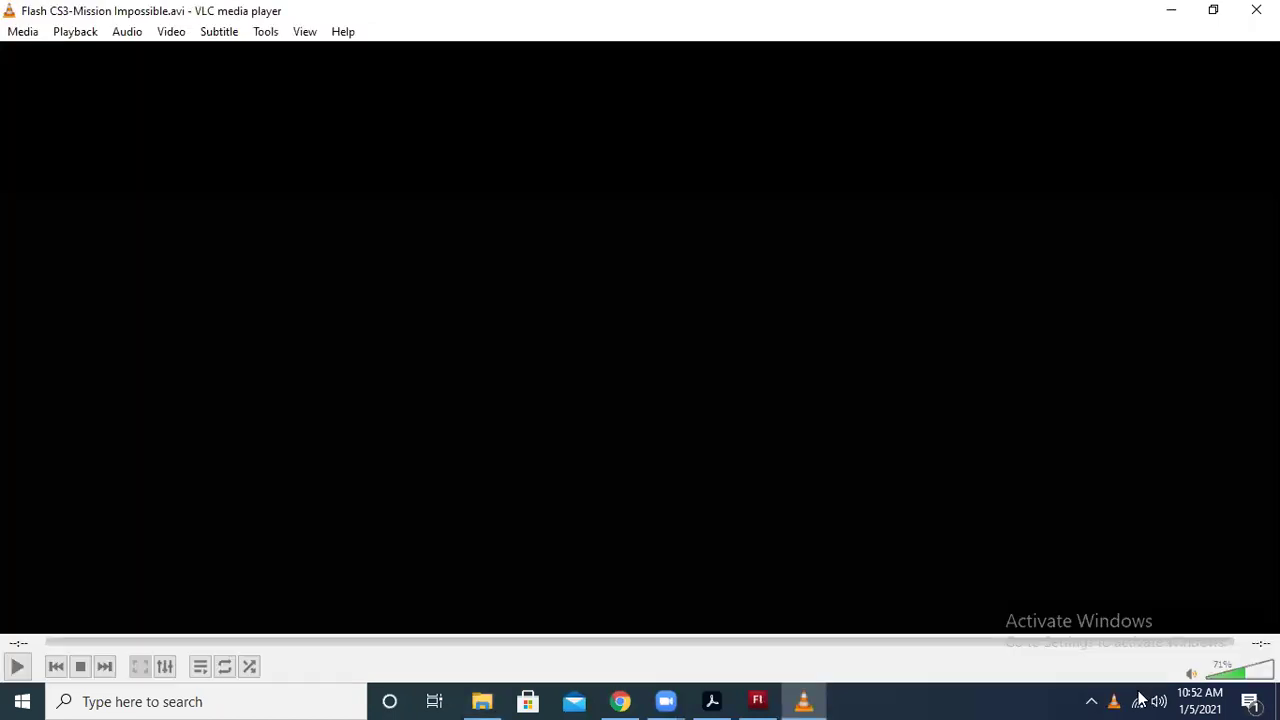
Adjust the system speaker volume while the Mission Impossible animation plays
{"action": "left_click", "coordinate": [1160, 697]}
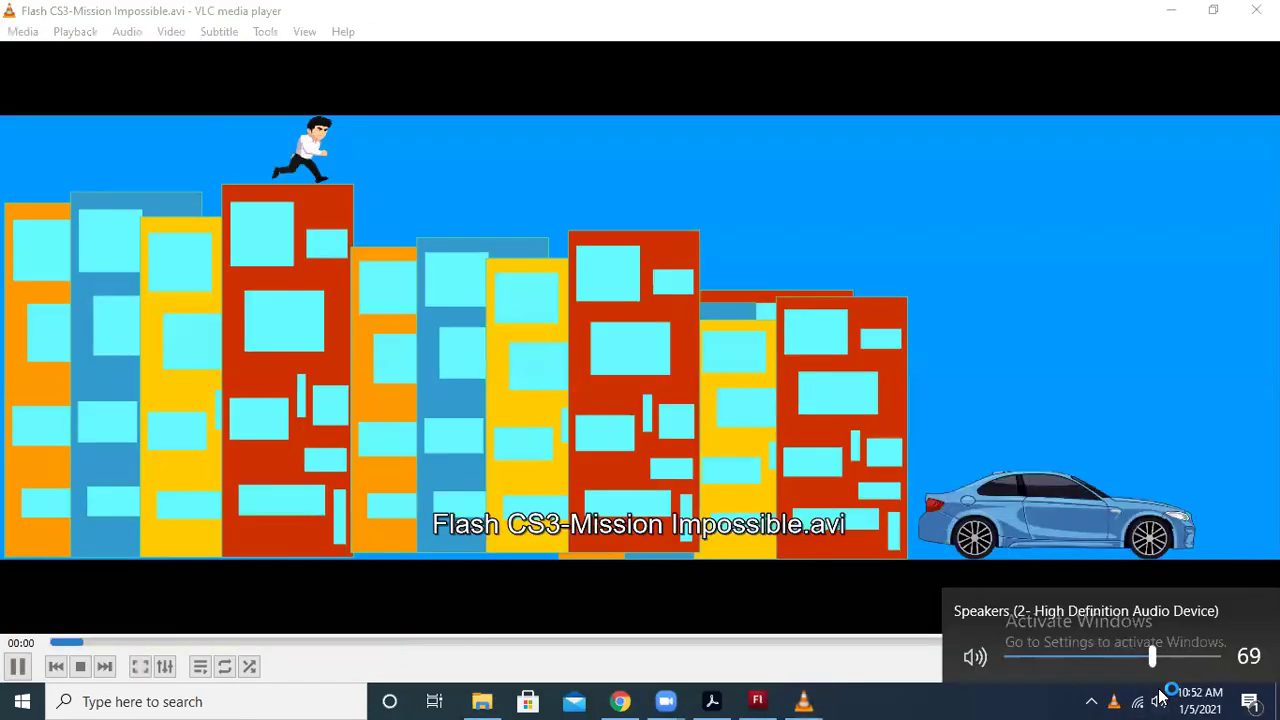
{"action": "scroll", "coordinate": [1160, 697], "scroll_direction": "down", "scroll_amount": 10}
{"action": "scroll", "coordinate": [1160, 697], "scroll_direction": "down", "scroll_amount": 12}
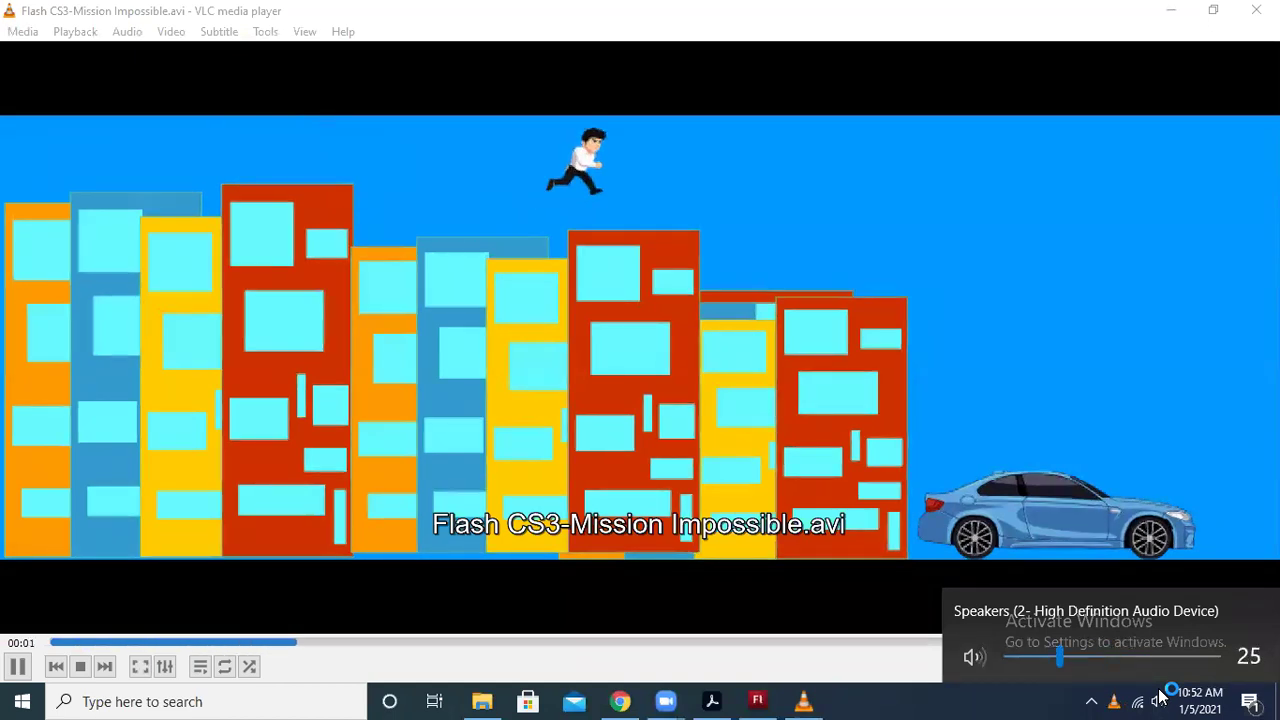
{"action": "scroll", "coordinate": [1160, 697], "scroll_direction": "up", "scroll_amount": 13}
{"action": "scroll", "coordinate": [1160, 697], "scroll_direction": "down", "scroll_amount": 9}
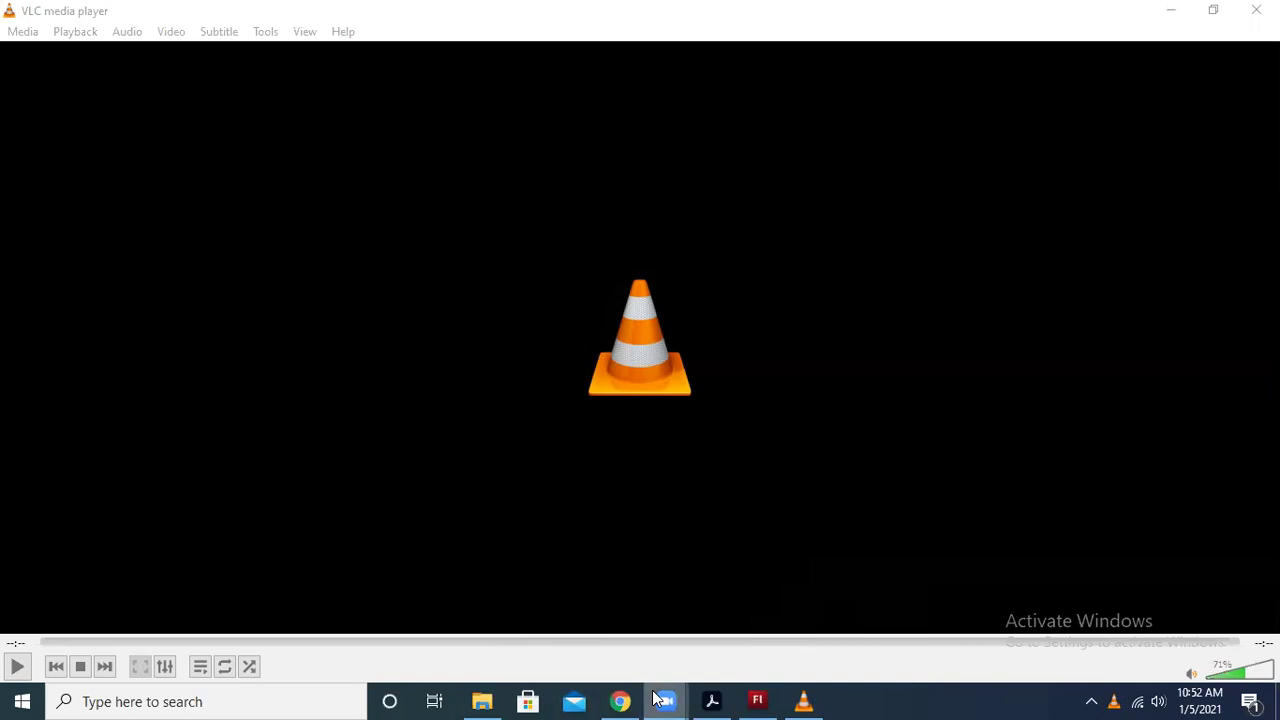
Switch back to Chrome, close the three attachment preview tabs, and return to the new year greetings activity's student work page
{"action": "left_click", "coordinate": [622, 701]}
{"action": "left_click", "coordinate": [188, 16]}
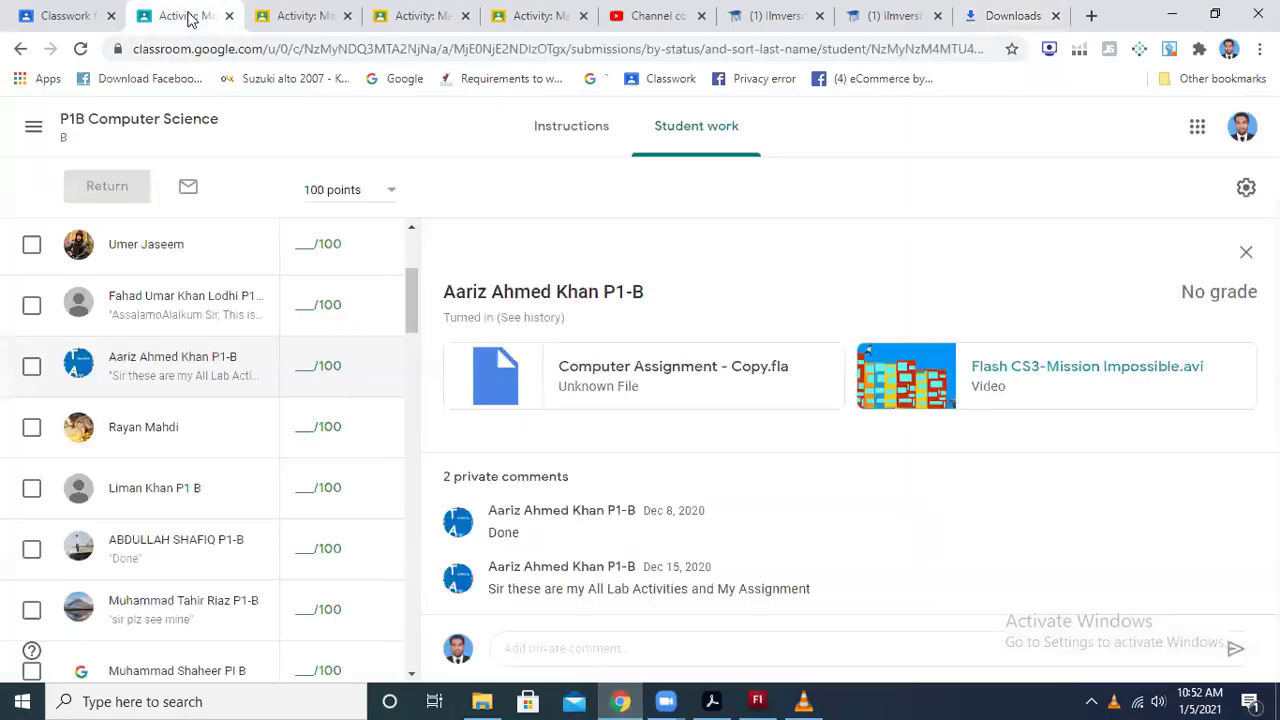
{"action": "left_click", "coordinate": [300, 16]}
{"action": "left_click", "coordinate": [347, 16]}
{"action": "left_click", "coordinate": [347, 16]}
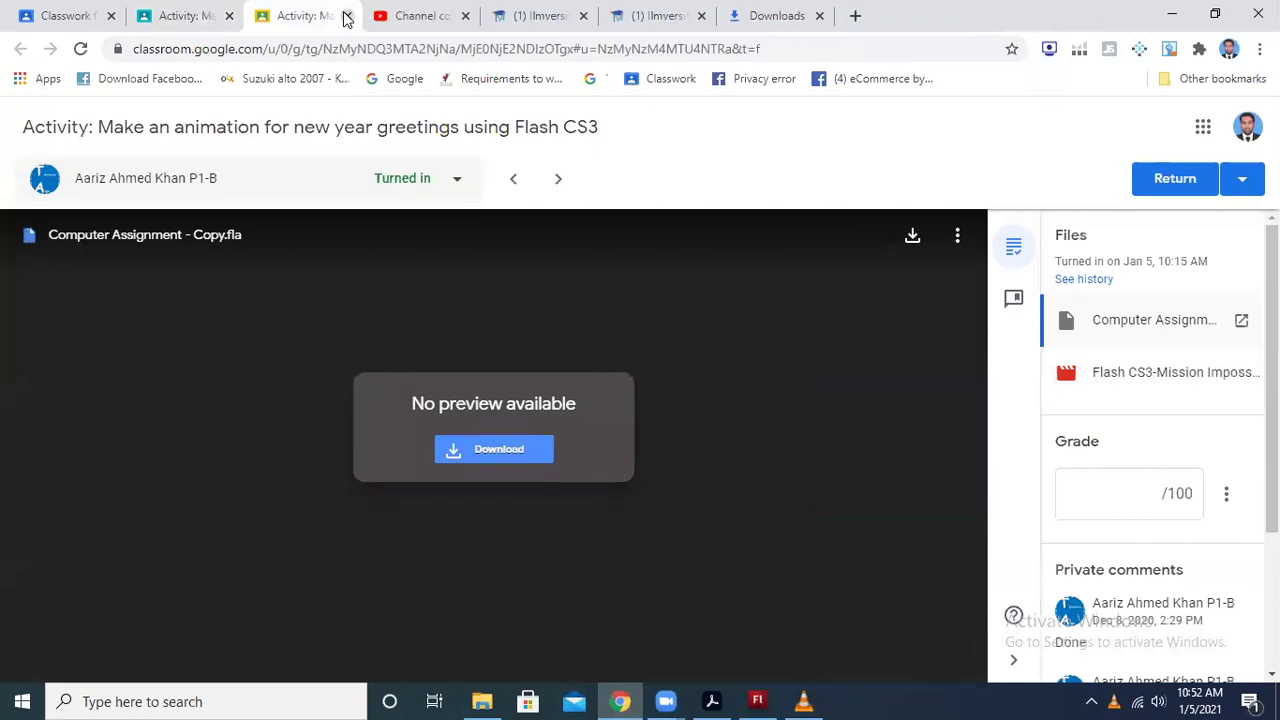
{"action": "left_click", "coordinate": [347, 16]}
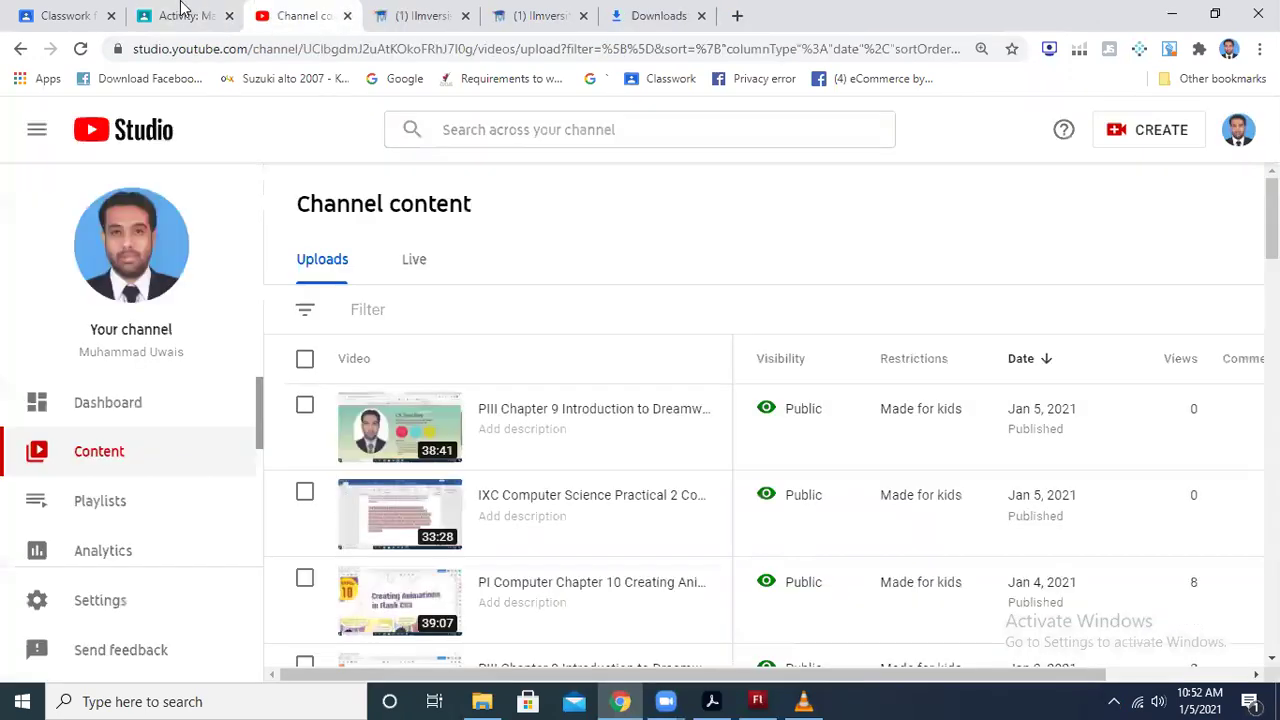
{"action": "left_click", "coordinate": [183, 12]}
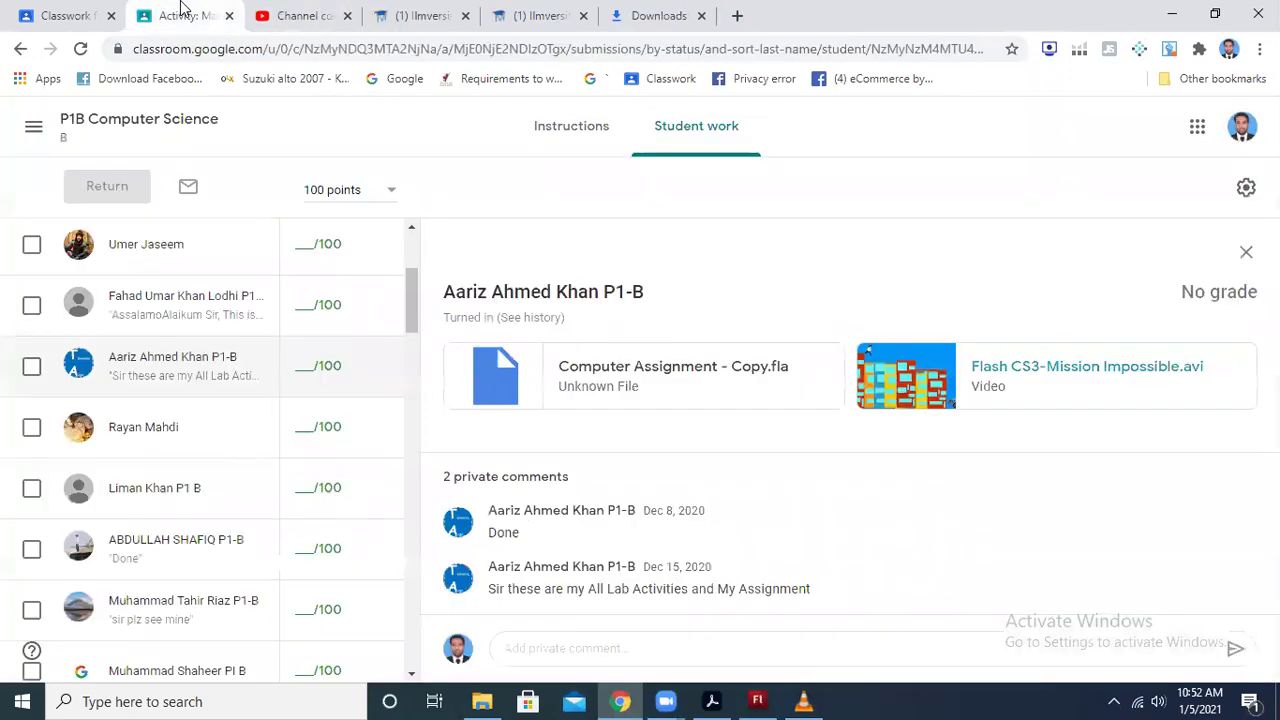
{"action": "left_click", "coordinate": [97, 8]}
{"action": "left_click", "coordinate": [180, 12]}
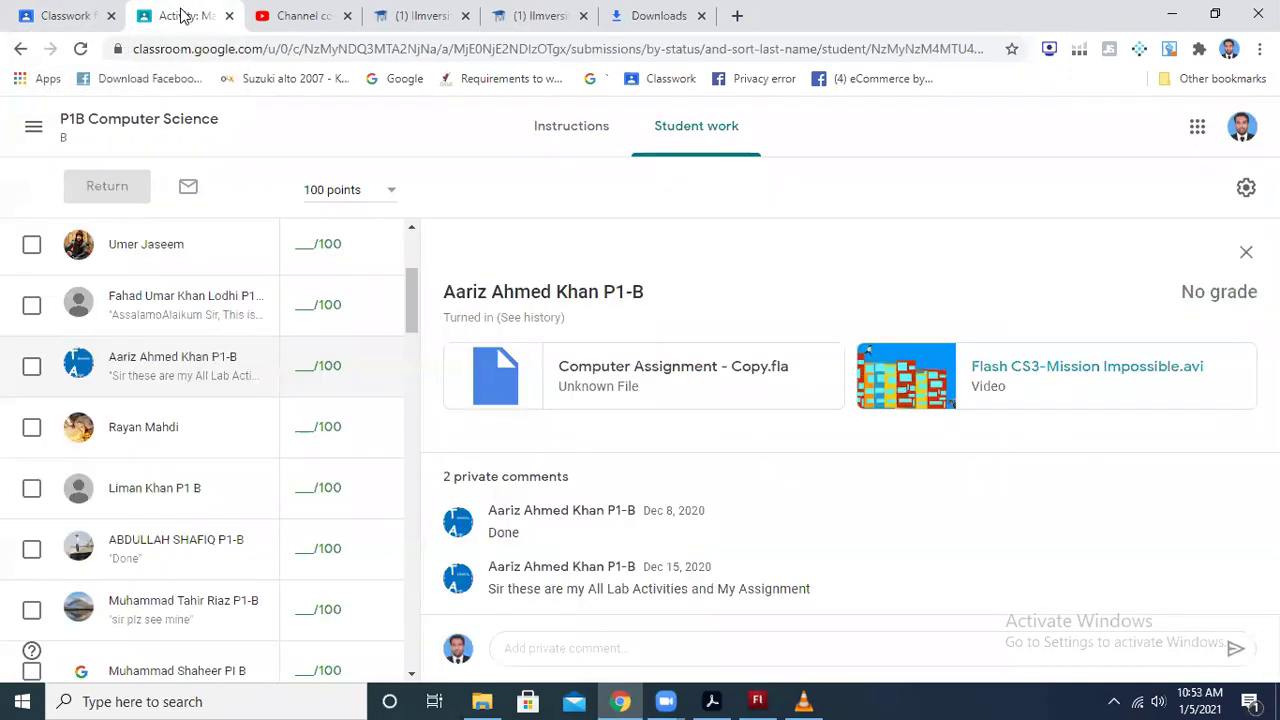
Look through the list of students who turned in the activity and return to the P1B Computer Science classwork list
{"action": "left_click_drag", "start_coordinate": [412, 315], "coordinate": [414, 278]}
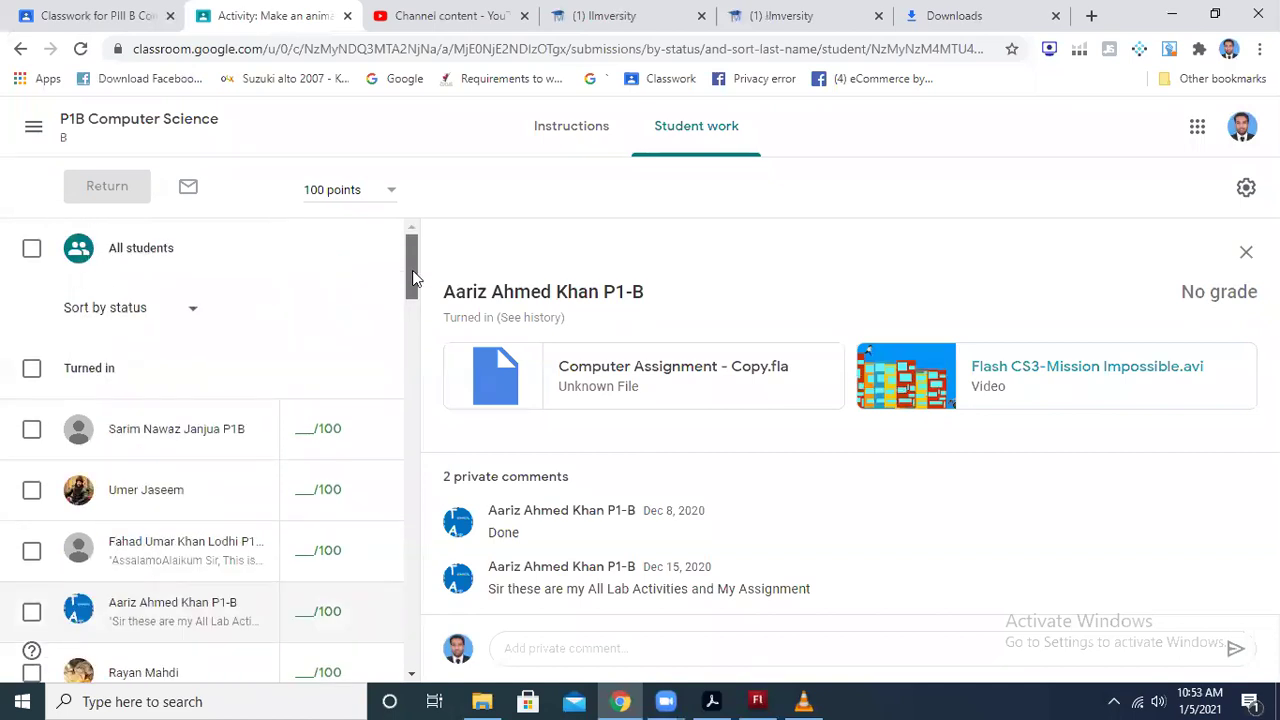
{"action": "left_click_drag", "start_coordinate": [414, 278], "coordinate": [422, 315]}
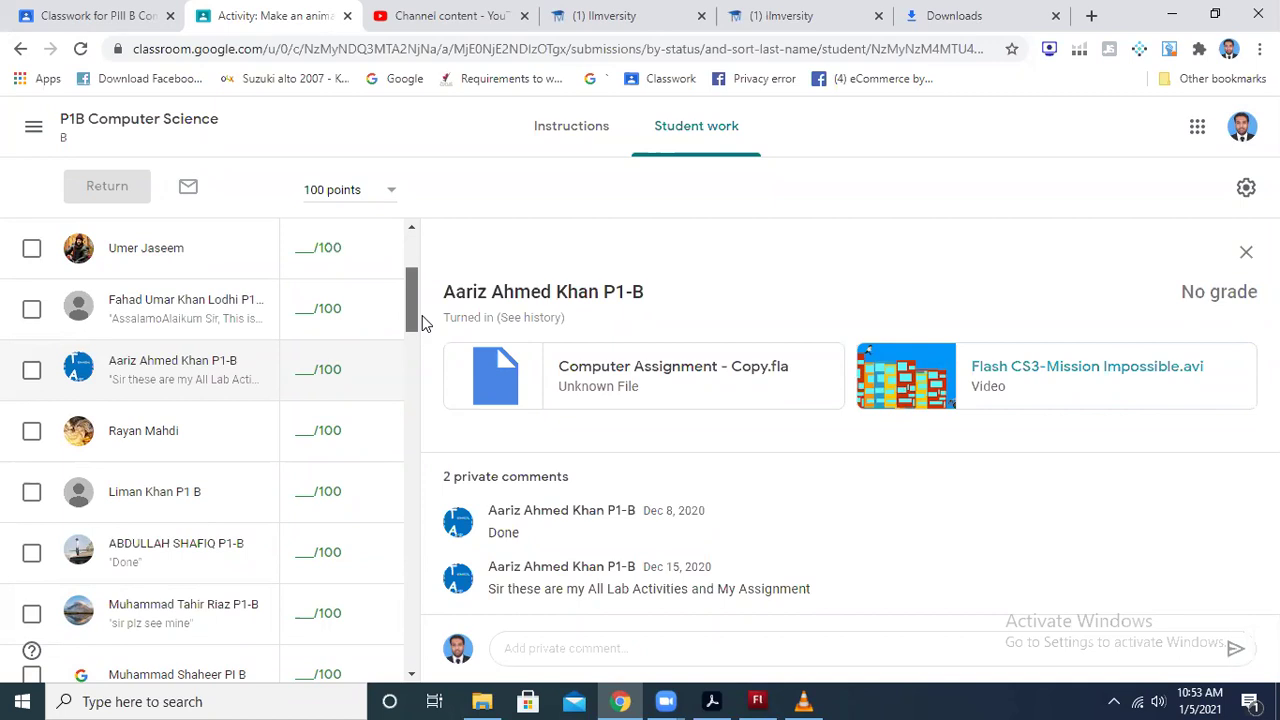
{"action": "left_click_drag", "start_coordinate": [422, 315], "coordinate": [418, 270]}
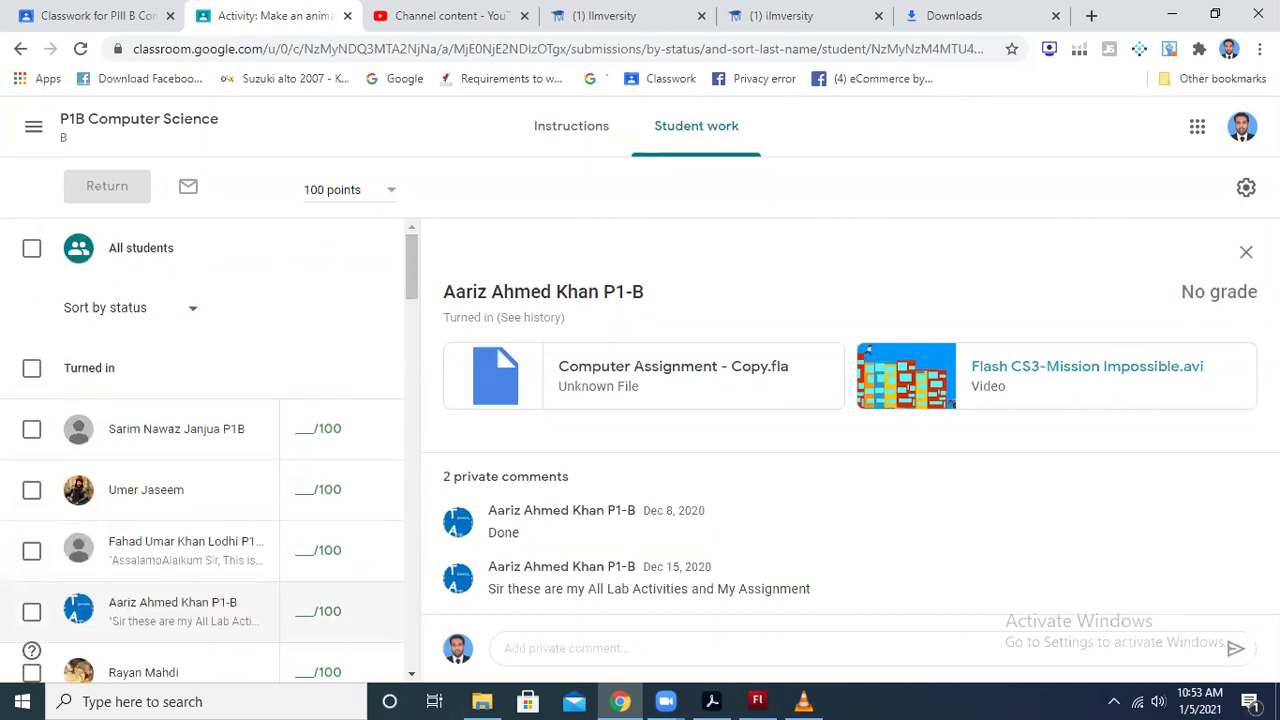
{"action": "left_click", "coordinate": [20, 49]}
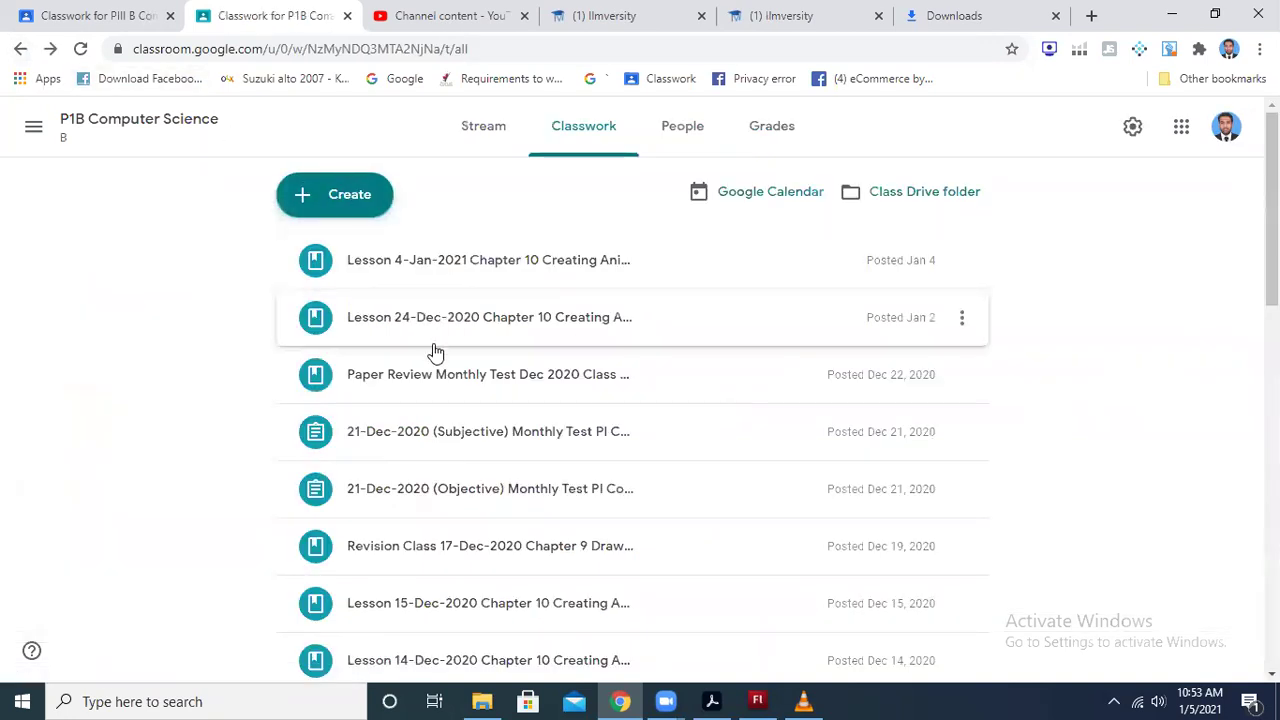
View the student work for the 21-Dec-2020 (Subjective) Monthly Test, then return to the classwork list and collapse the test's details
{"action": "left_click", "coordinate": [531, 450]}
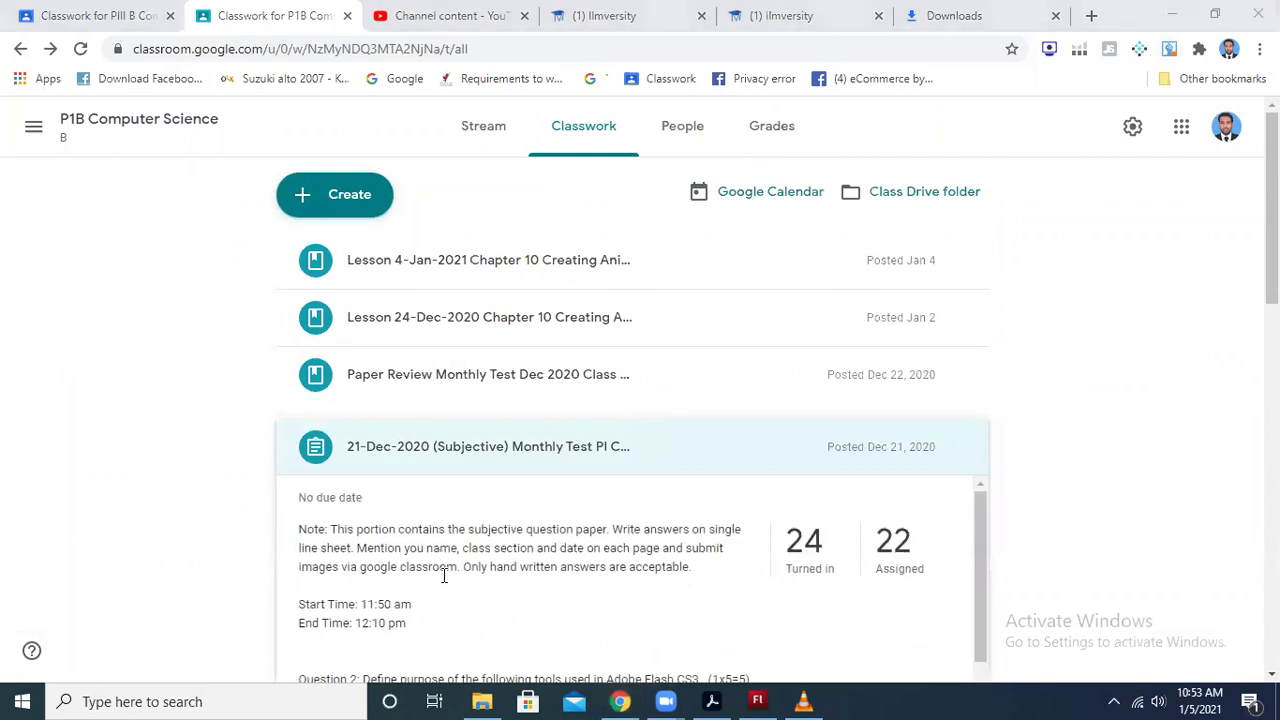
{"action": "scroll", "coordinate": [656, 448], "scroll_direction": "down", "scroll_amount": 3}
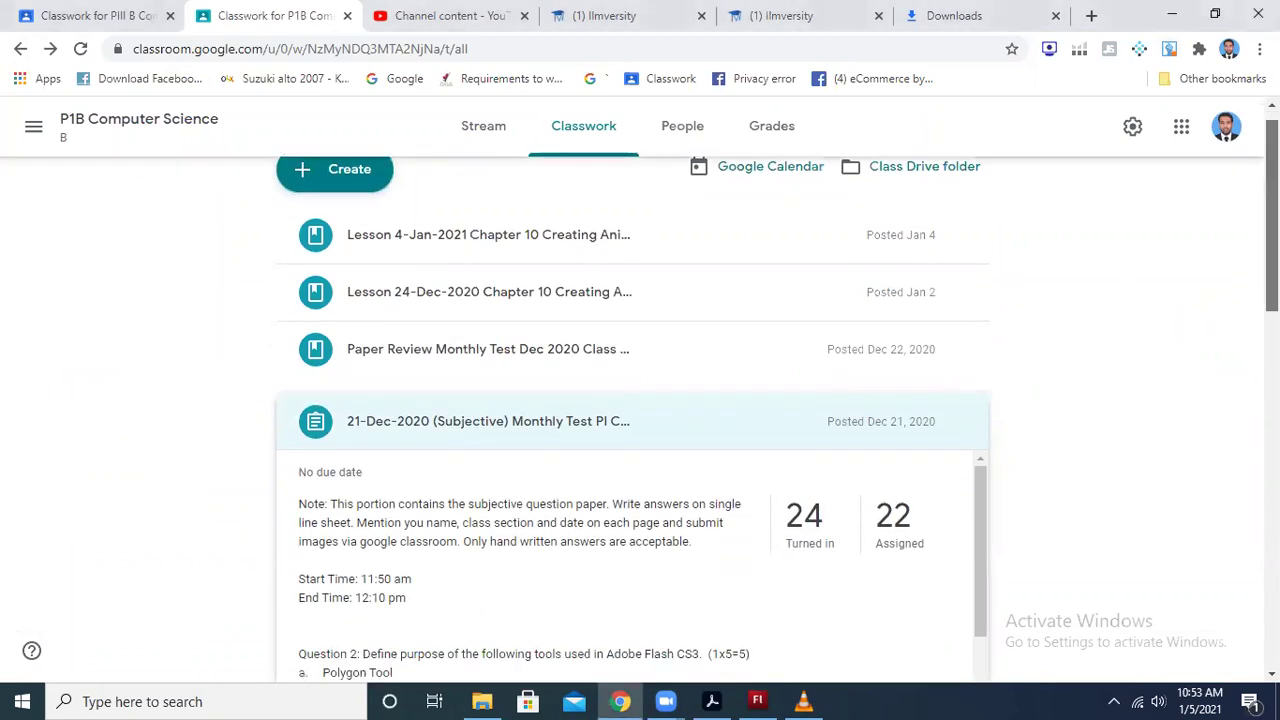
{"action": "left_click", "coordinate": [352, 483]}
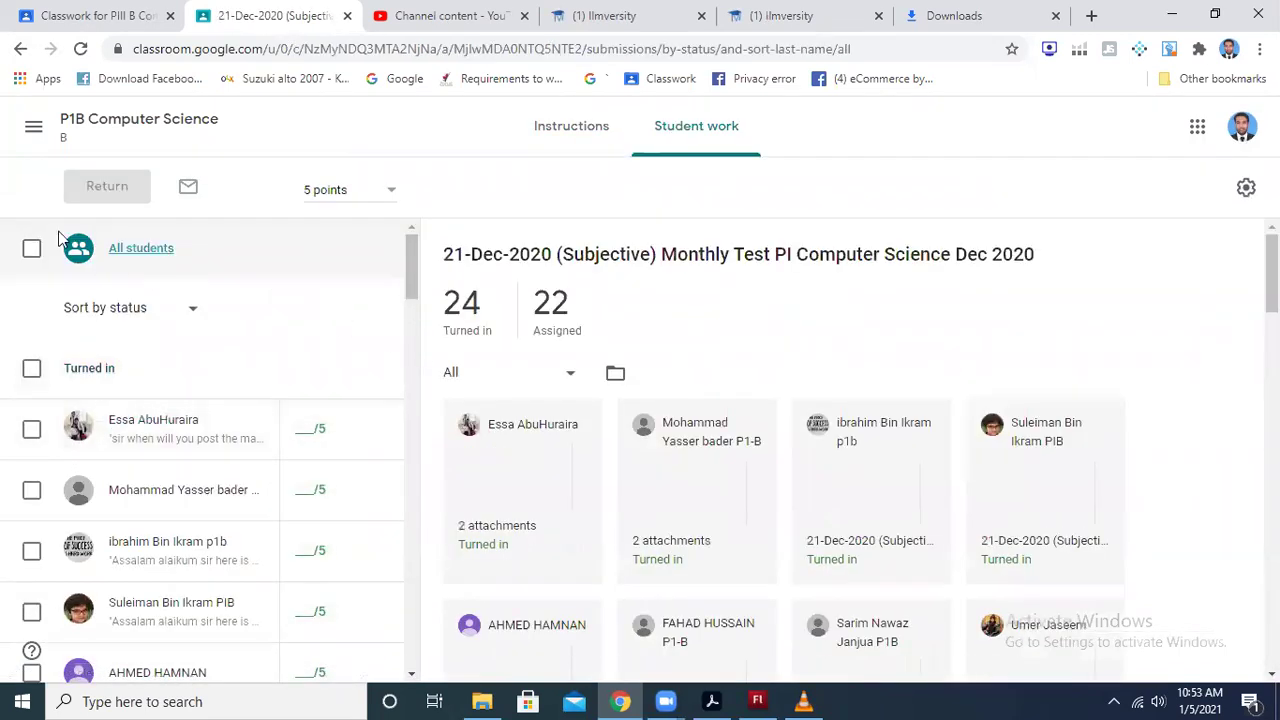
{"action": "left_click", "coordinate": [20, 50]}
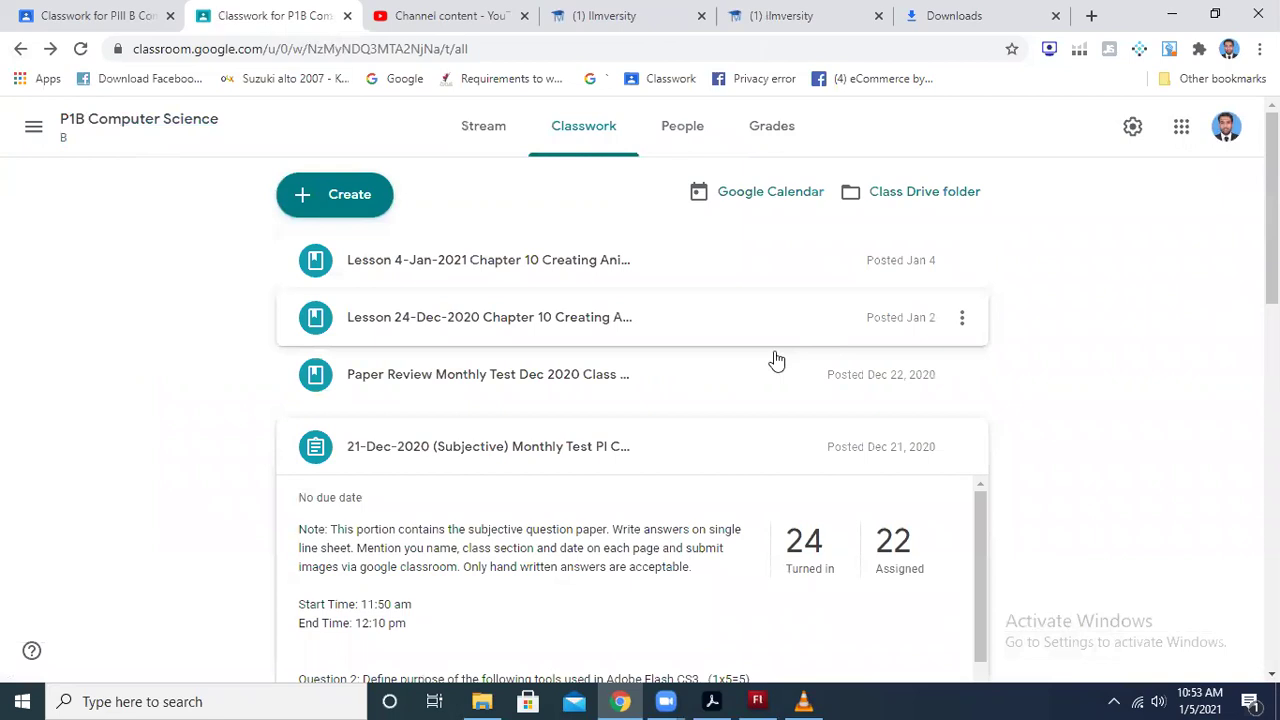
{"action": "left_click", "coordinate": [582, 460]}
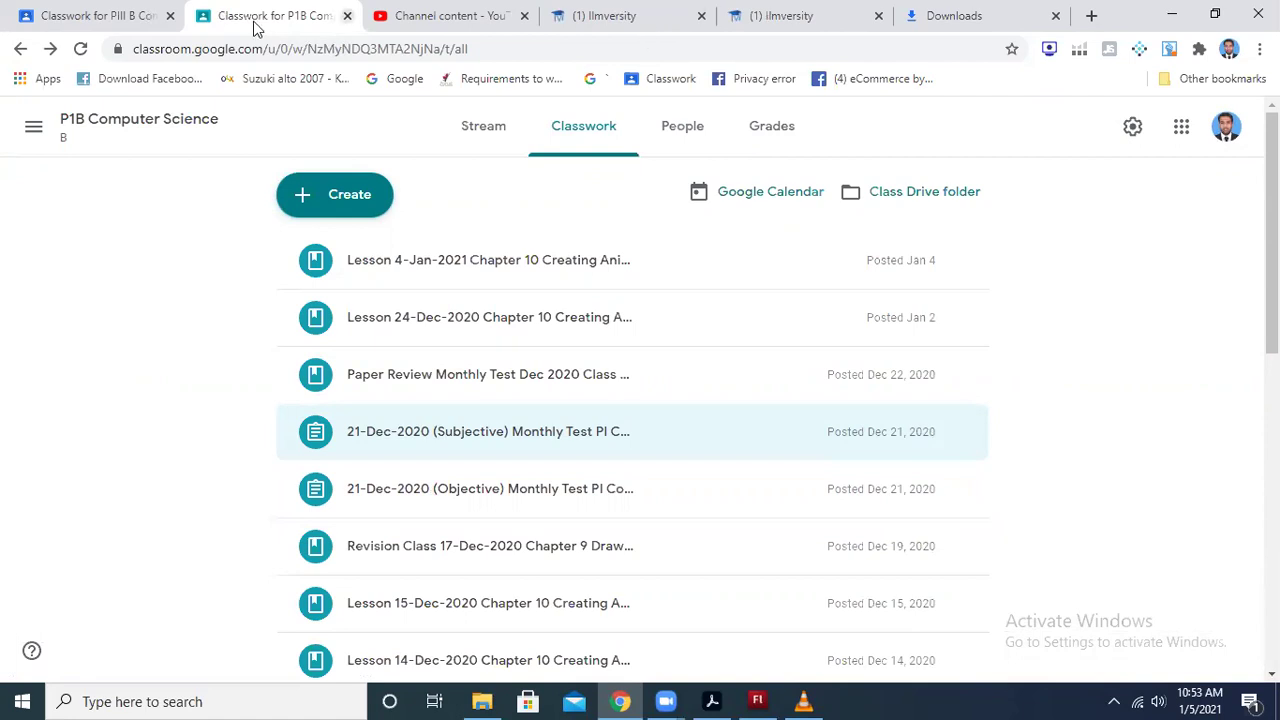
Look through the open browser tabs, then open the P1A Computer Science class in place of the PIII B classwork page
{"action": "left_click", "coordinate": [613, 16]}
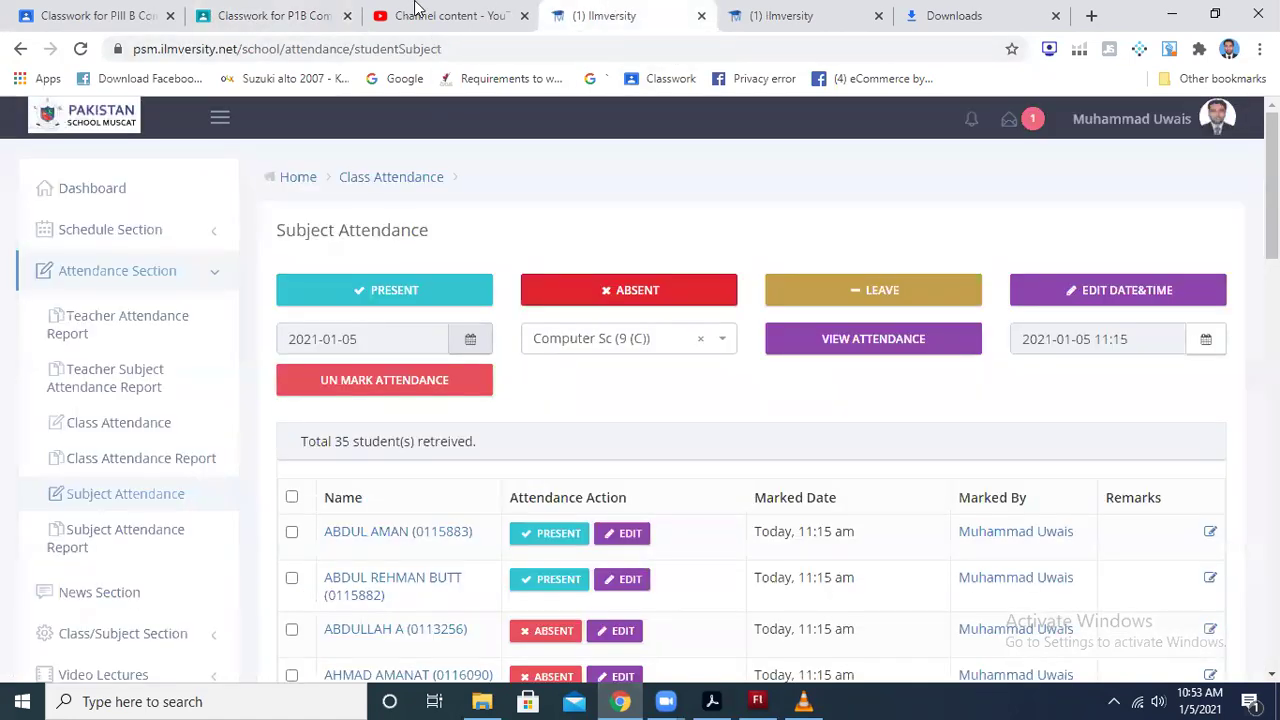
{"action": "left_click", "coordinate": [405, 10]}
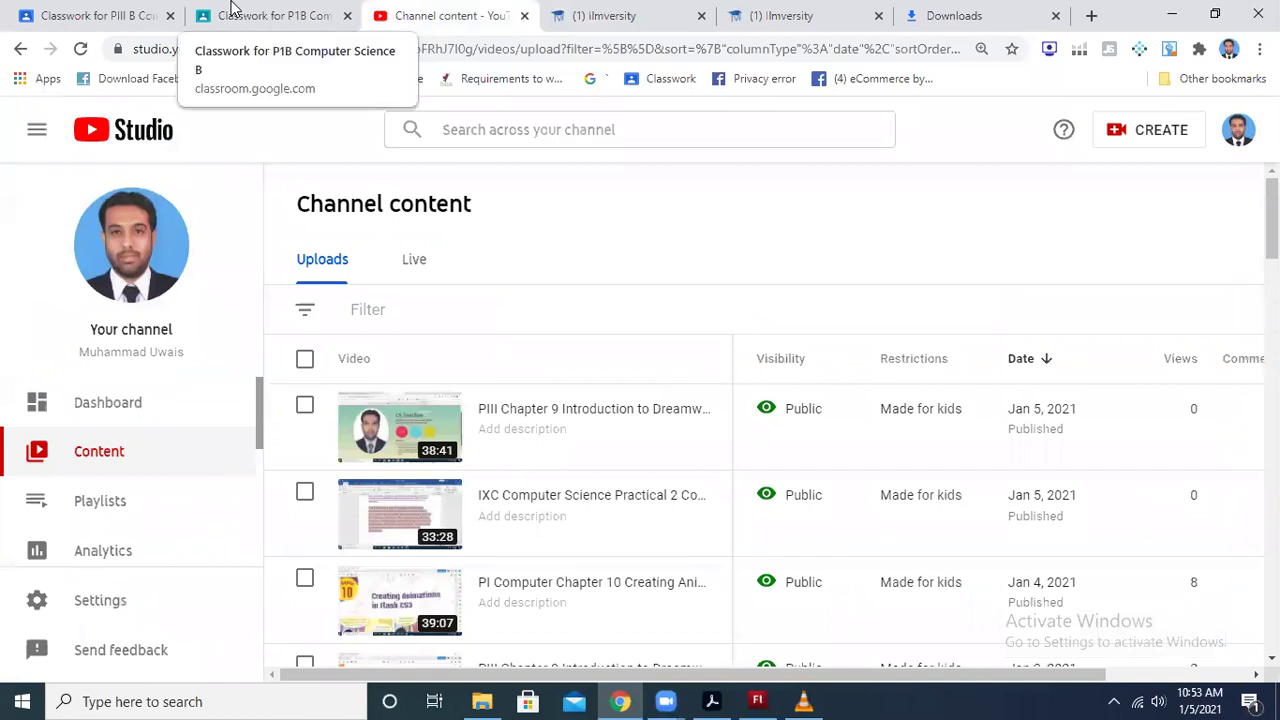
{"action": "left_click", "coordinate": [155, 10]}
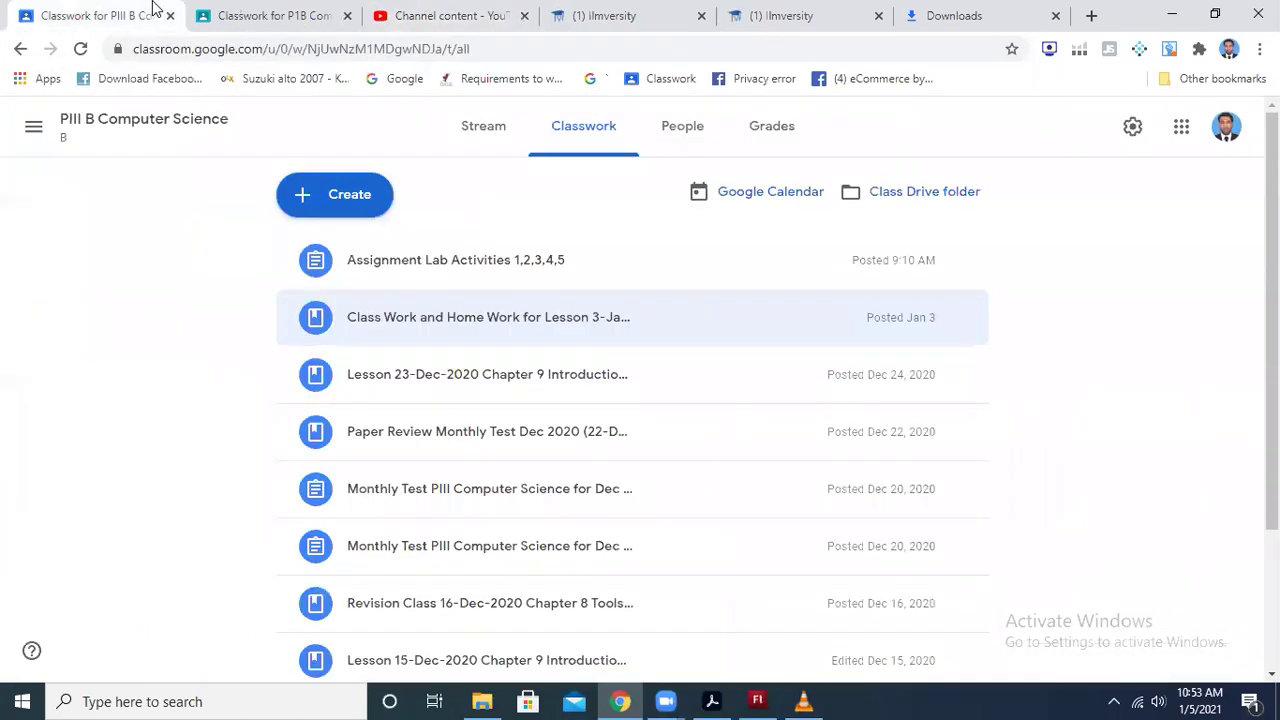
{"action": "left_click", "coordinate": [31, 138]}
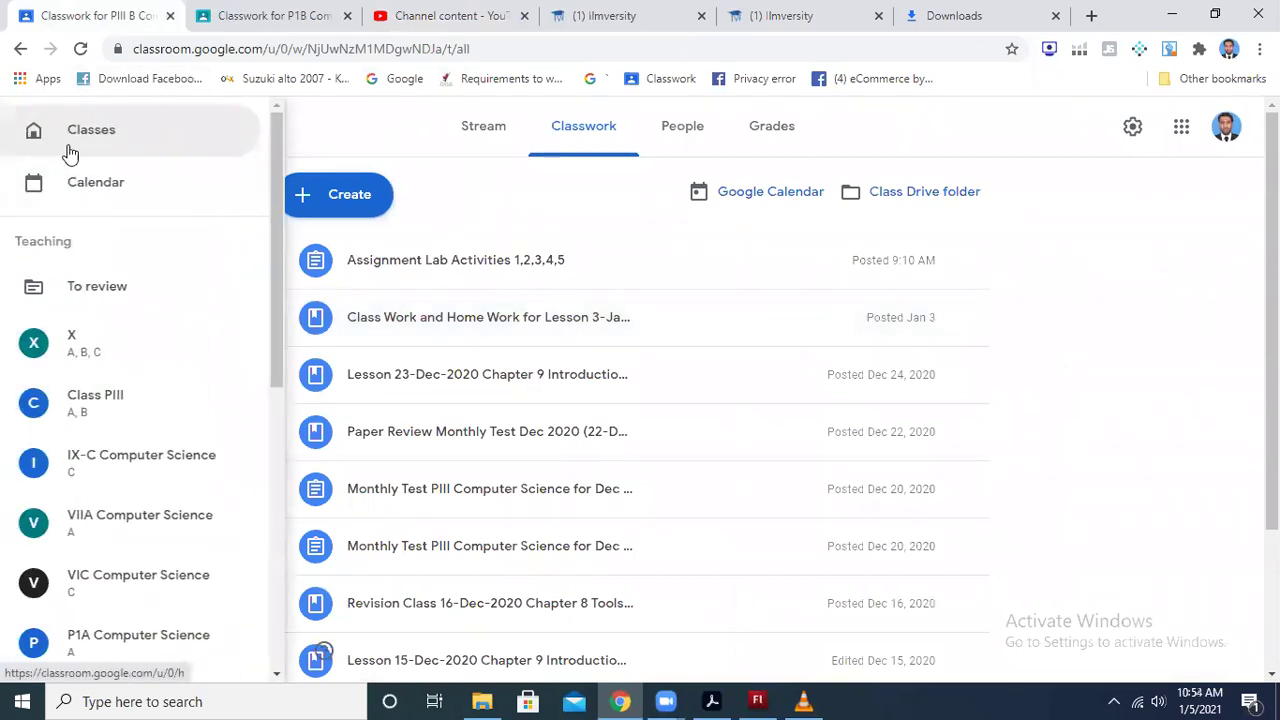
{"action": "left_click_drag", "start_coordinate": [270, 275], "coordinate": [274, 398]}
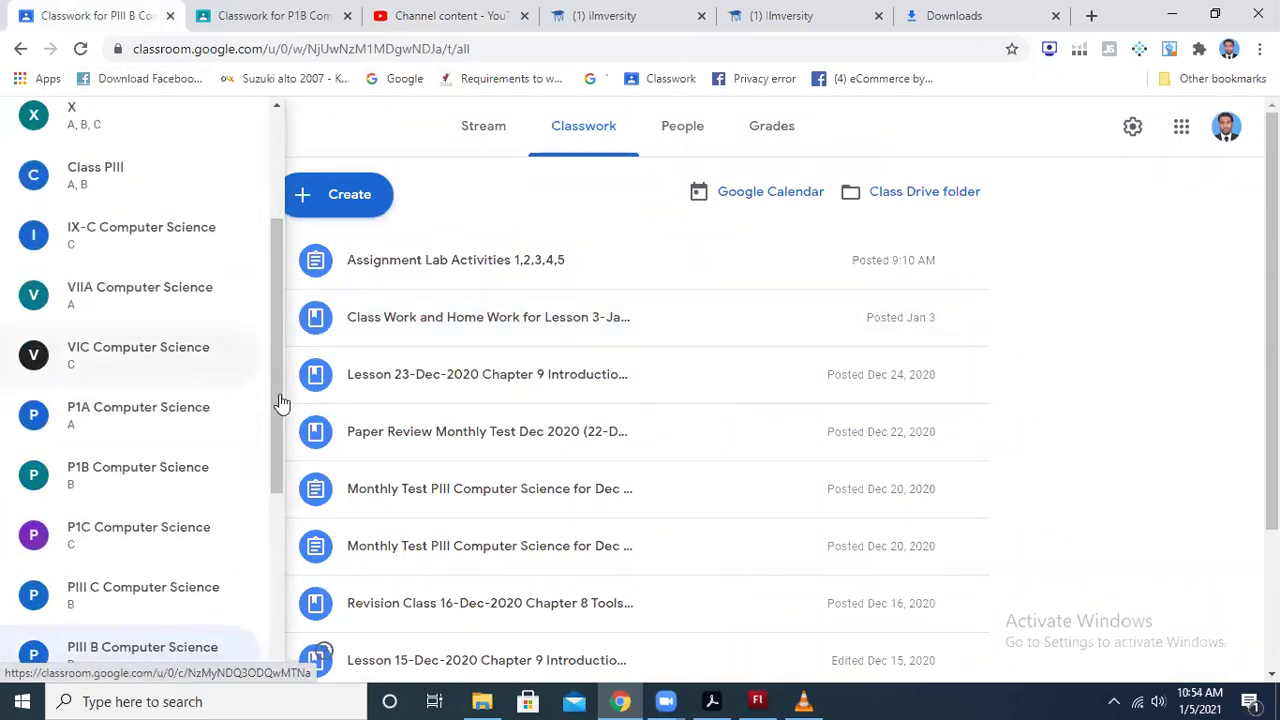
{"action": "left_click", "coordinate": [218, 427]}
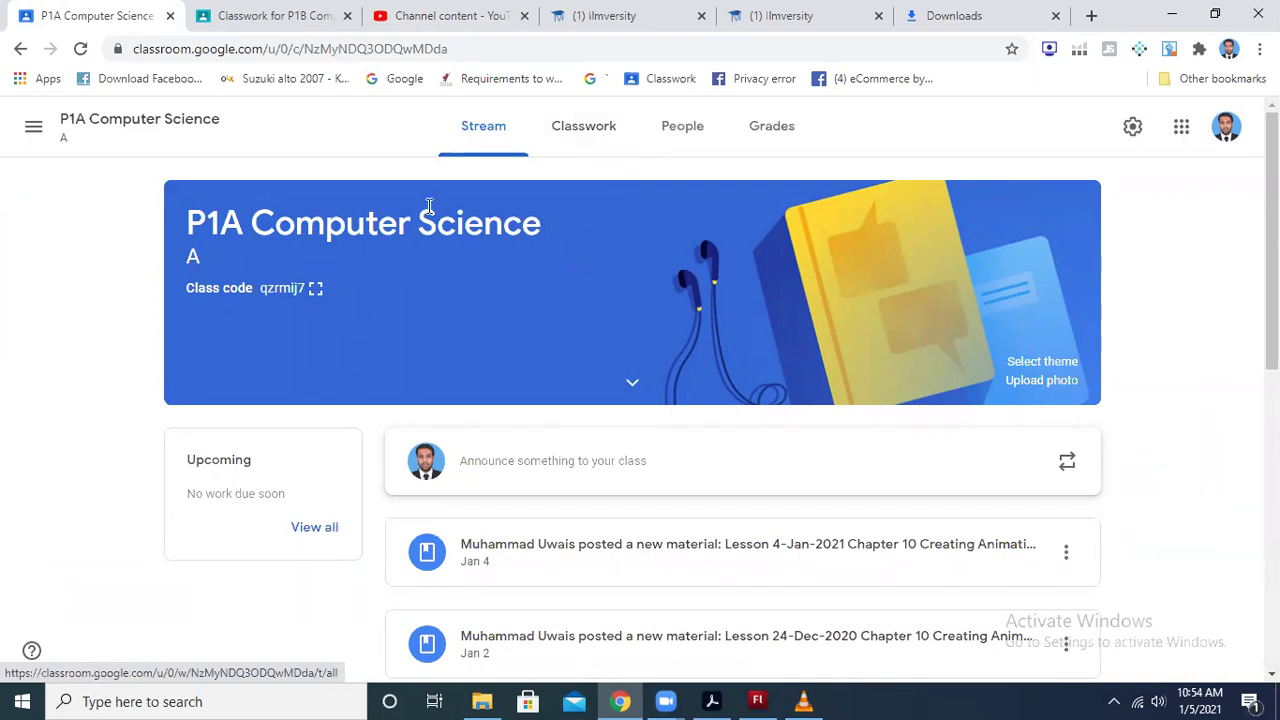
Dismiss the VLC media player window and return to the P1B Computer Science classwork page in Chrome
{"action": "left_click", "coordinate": [282, 19]}
{"action": "left_click", "coordinate": [150, 18]}
{"action": "left_click", "coordinate": [250, 16]}
{"action": "left_click", "coordinate": [1172, 16]}
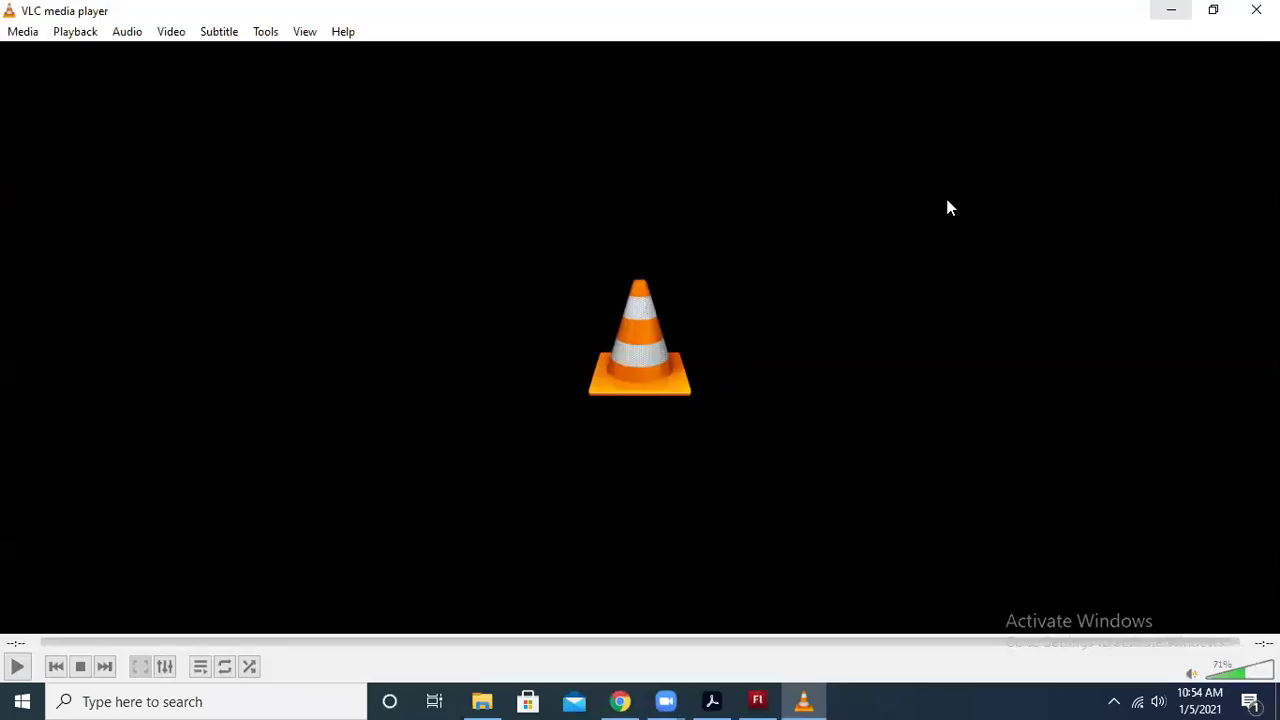
{"action": "left_click", "coordinate": [1171, 10]}
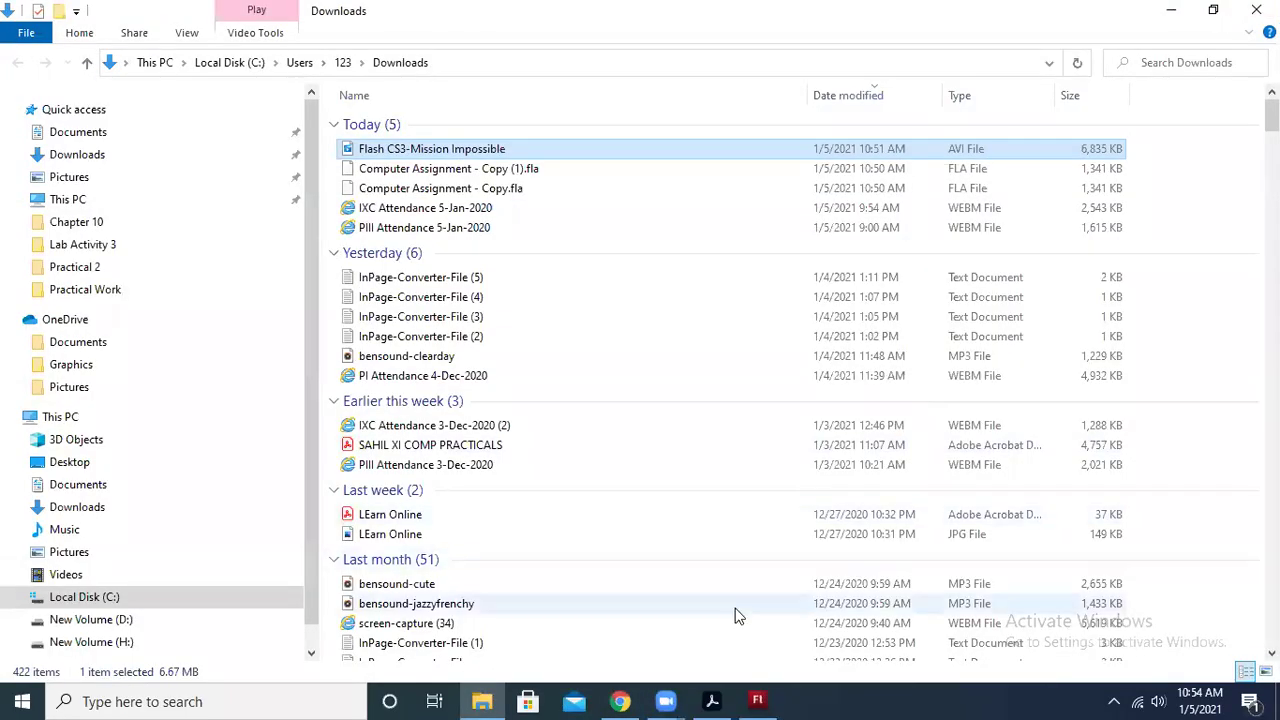
{"action": "left_click", "coordinate": [621, 701]}
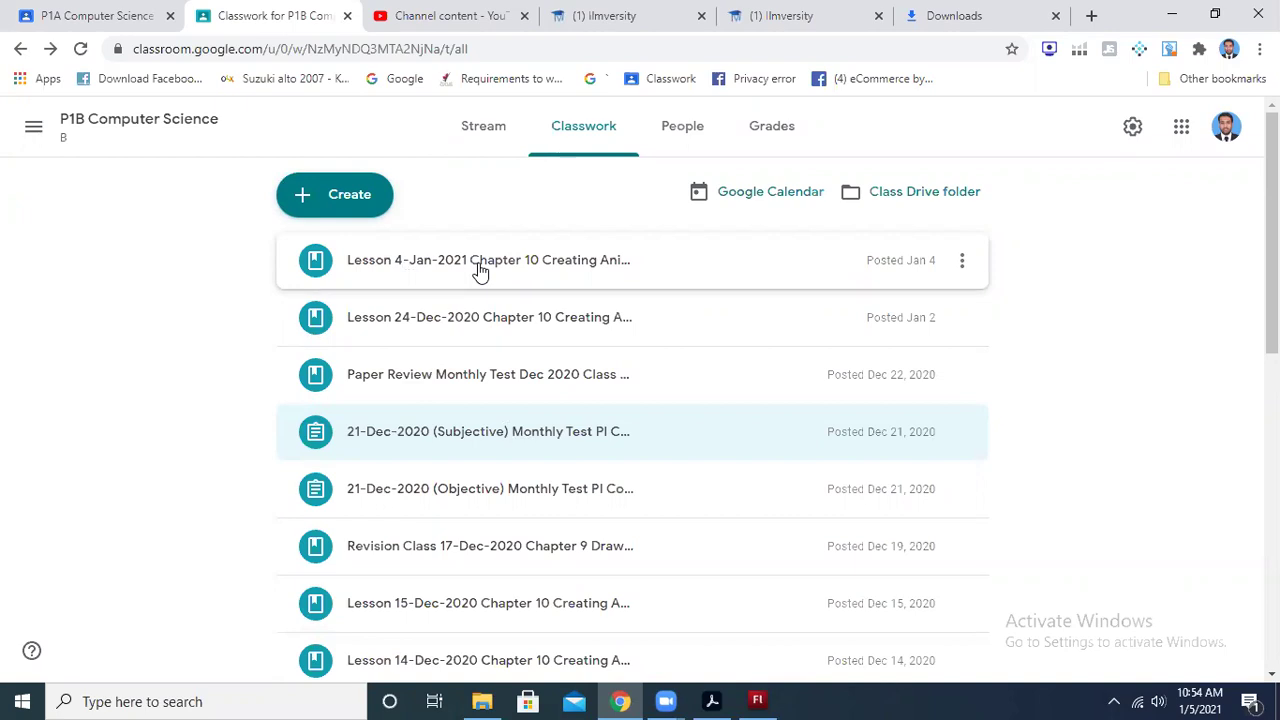
Check the P1A Computer Science stream, then look over the P1B Computer Science classwork list
{"action": "key", "text": "alt+Tab"}
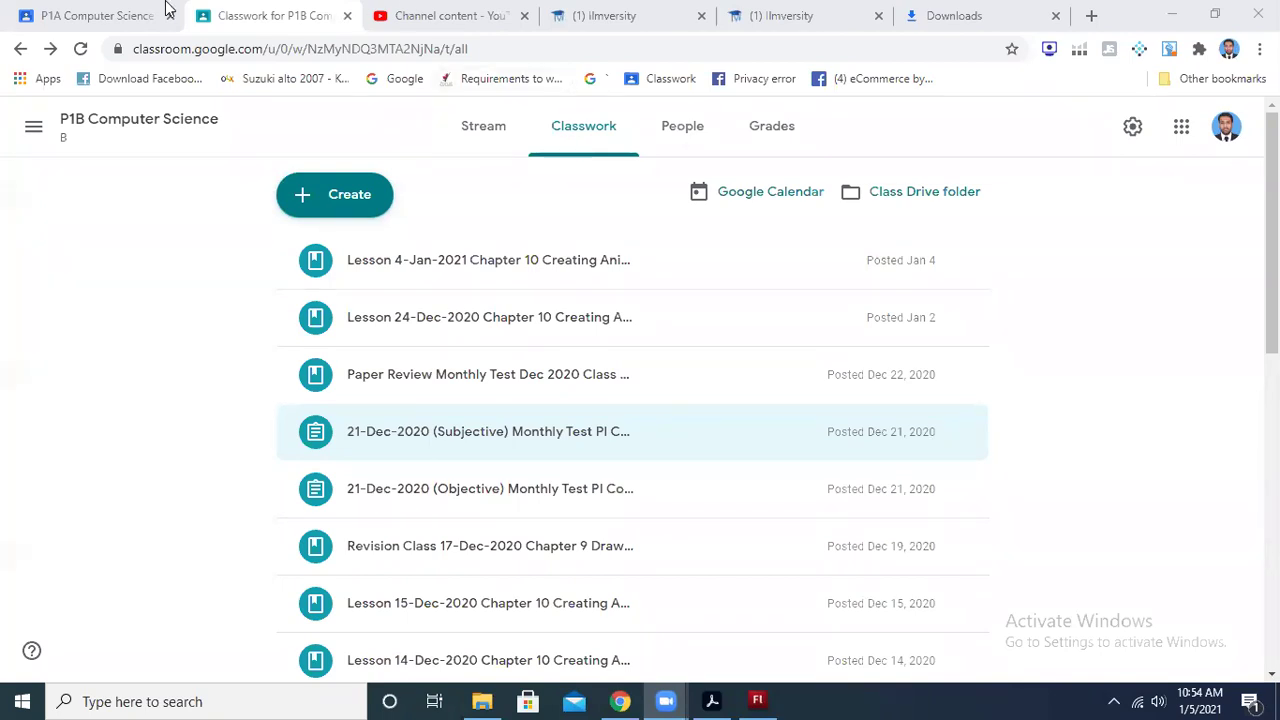
{"action": "left_click", "coordinate": [125, 14]}
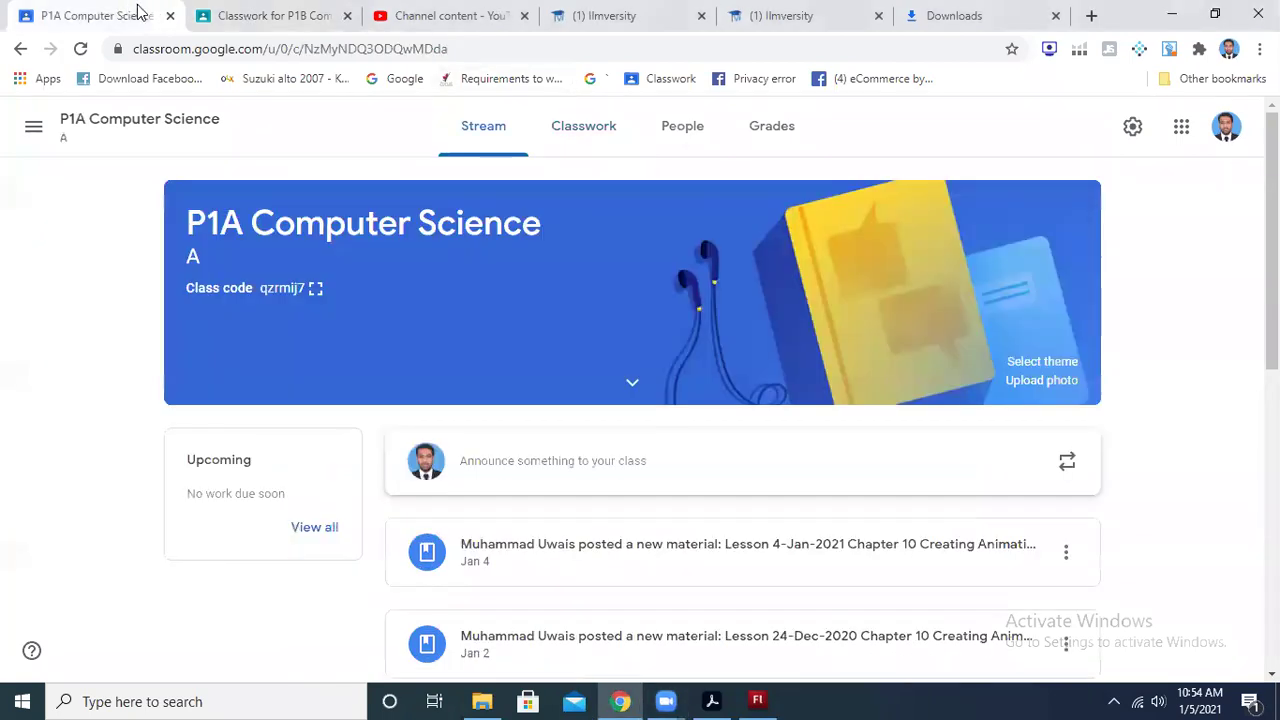
{"action": "left_click", "coordinate": [271, 14]}
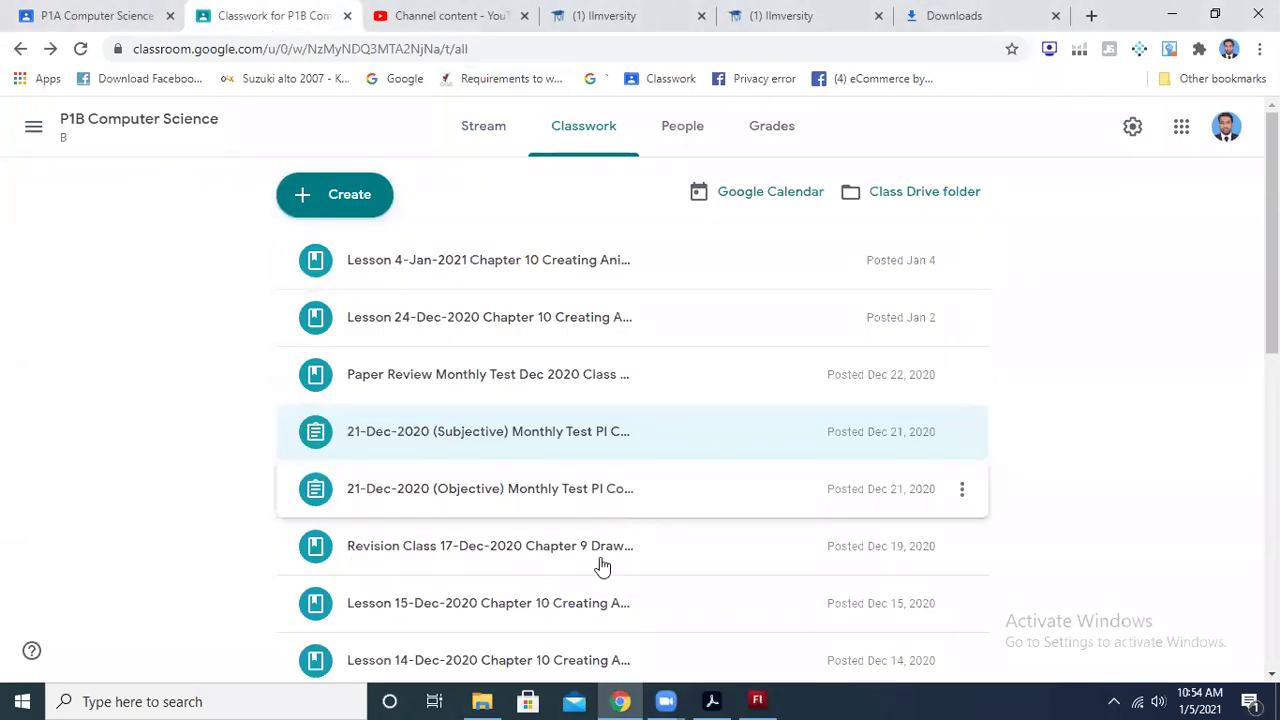
{"action": "scroll", "coordinate": [475, 566], "scroll_direction": "down", "scroll_amount": 1}
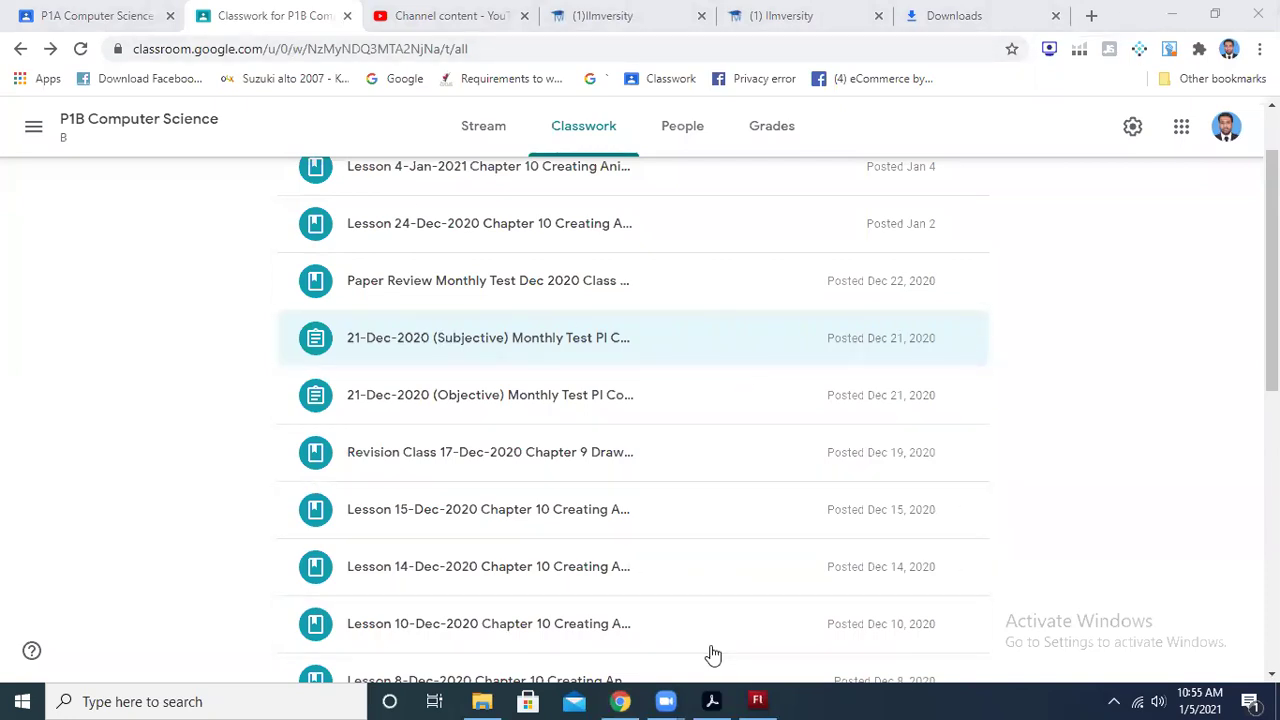
In File Explorer, go to D:\_PSM\PI\Chapter 10 and open the Word document "Class PI Chapter 9 Drawing Tools in Flash CS3 22-Nov to 26-Nov 2020"
{"action": "left_click", "coordinate": [712, 701]}
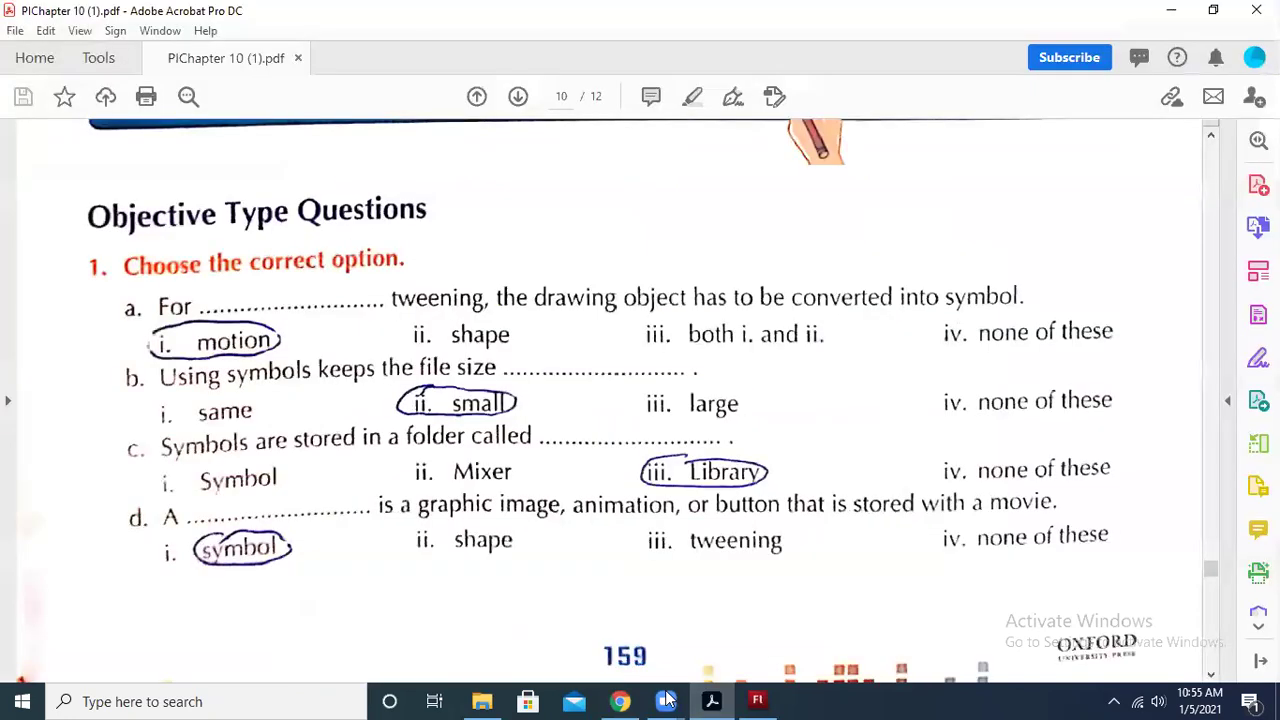
{"action": "left_click", "coordinate": [486, 700]}
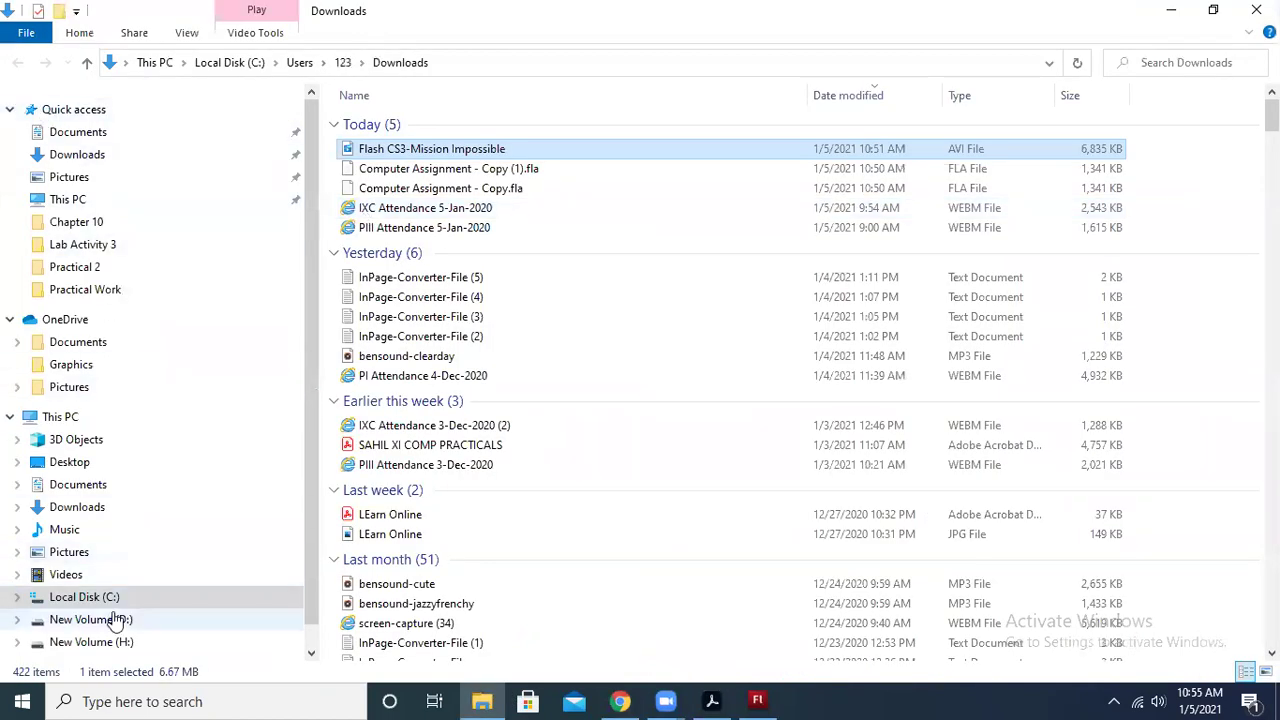
{"action": "left_click", "coordinate": [117, 620]}
{"action": "left_click", "coordinate": [385, 128]}
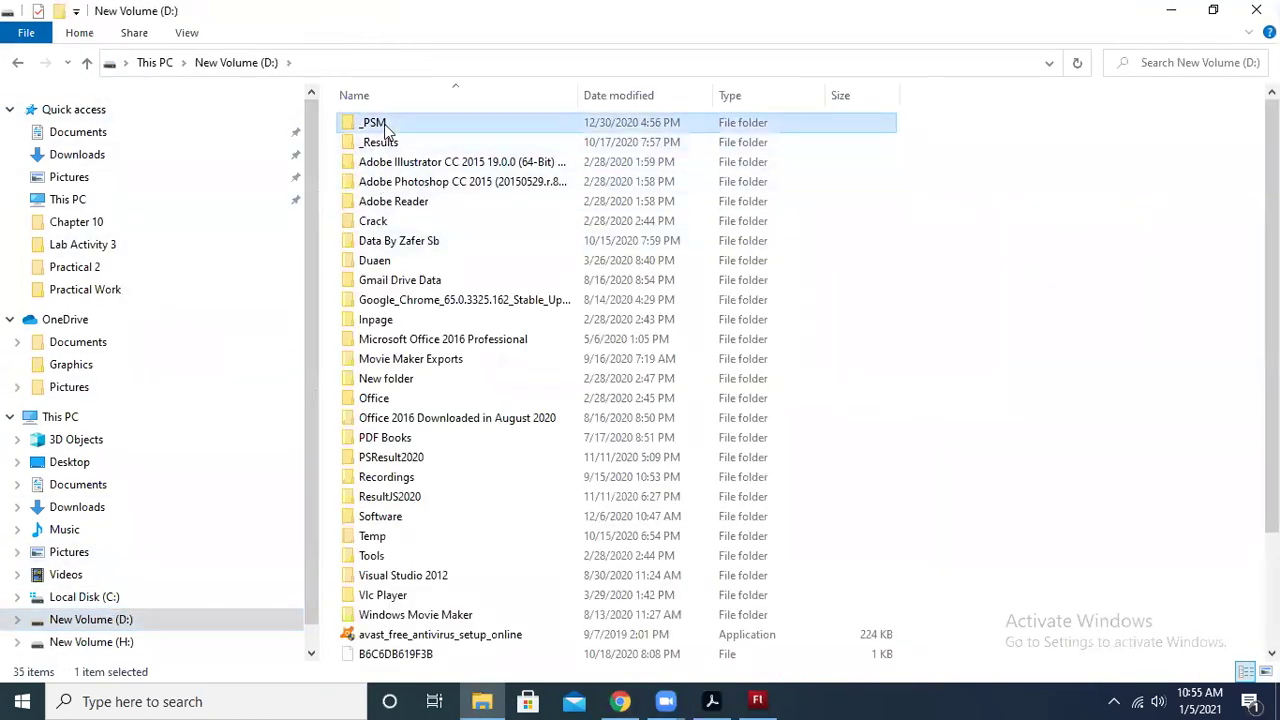
{"action": "double_click", "coordinate": [385, 128]}
{"action": "double_click", "coordinate": [373, 279]}
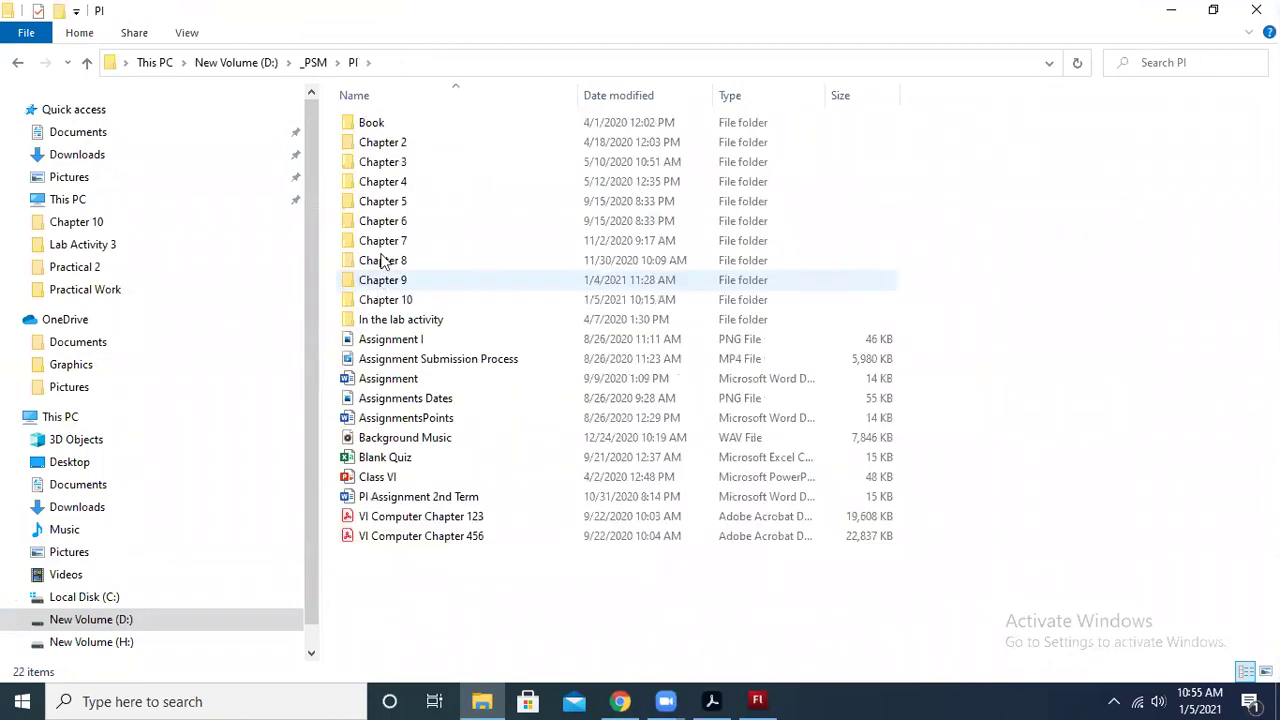
{"action": "left_click", "coordinate": [399, 300]}
{"action": "double_click", "coordinate": [399, 300]}
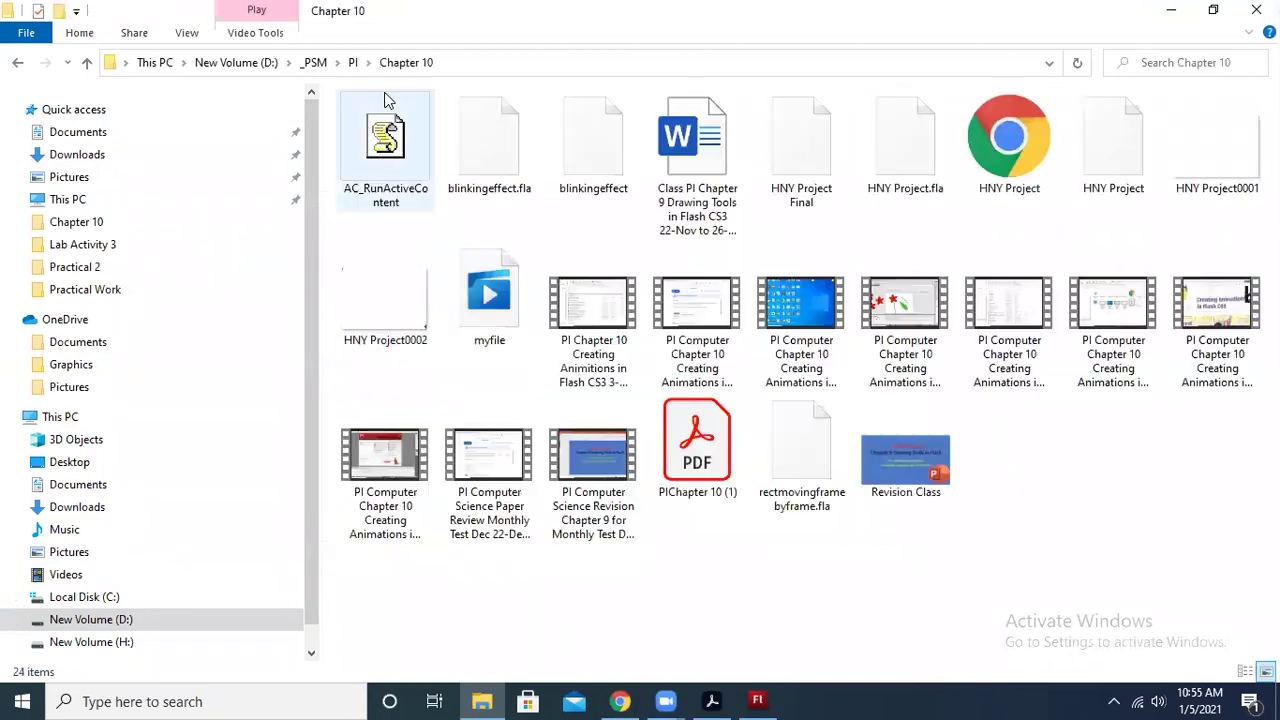
{"action": "double_click", "coordinate": [734, 220]}
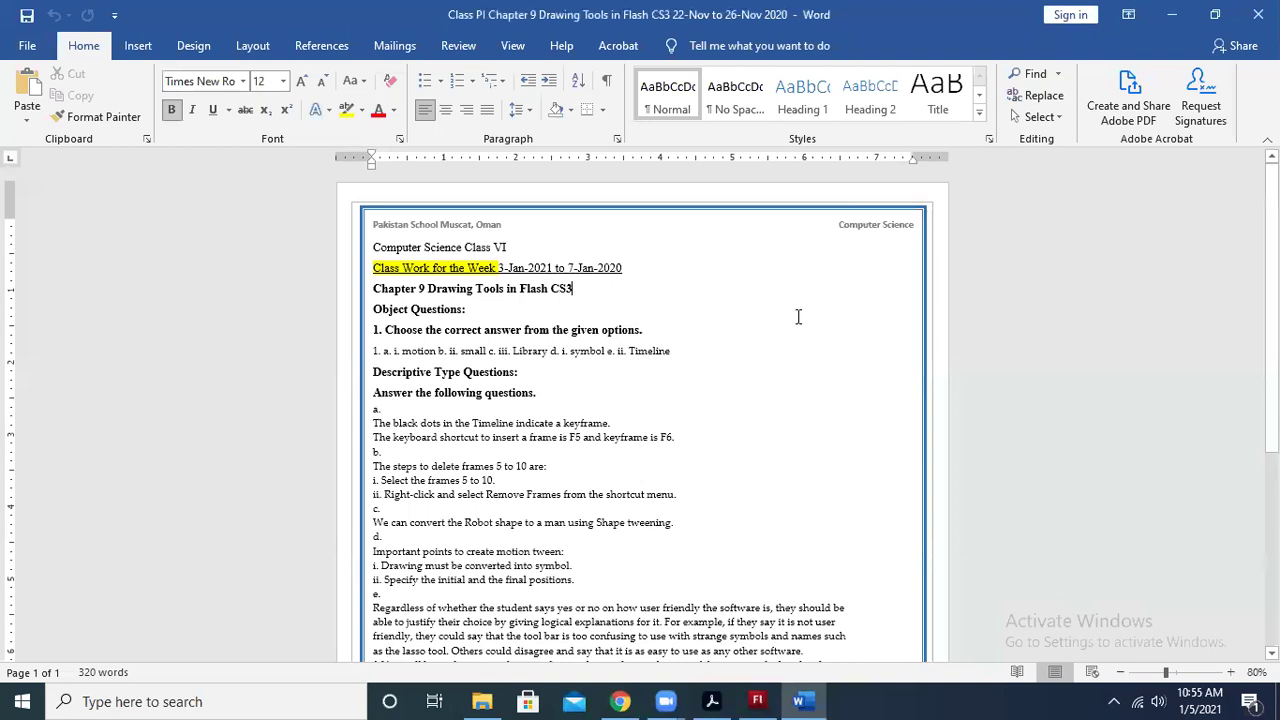
{"action": "left_click", "coordinate": [560, 350]}
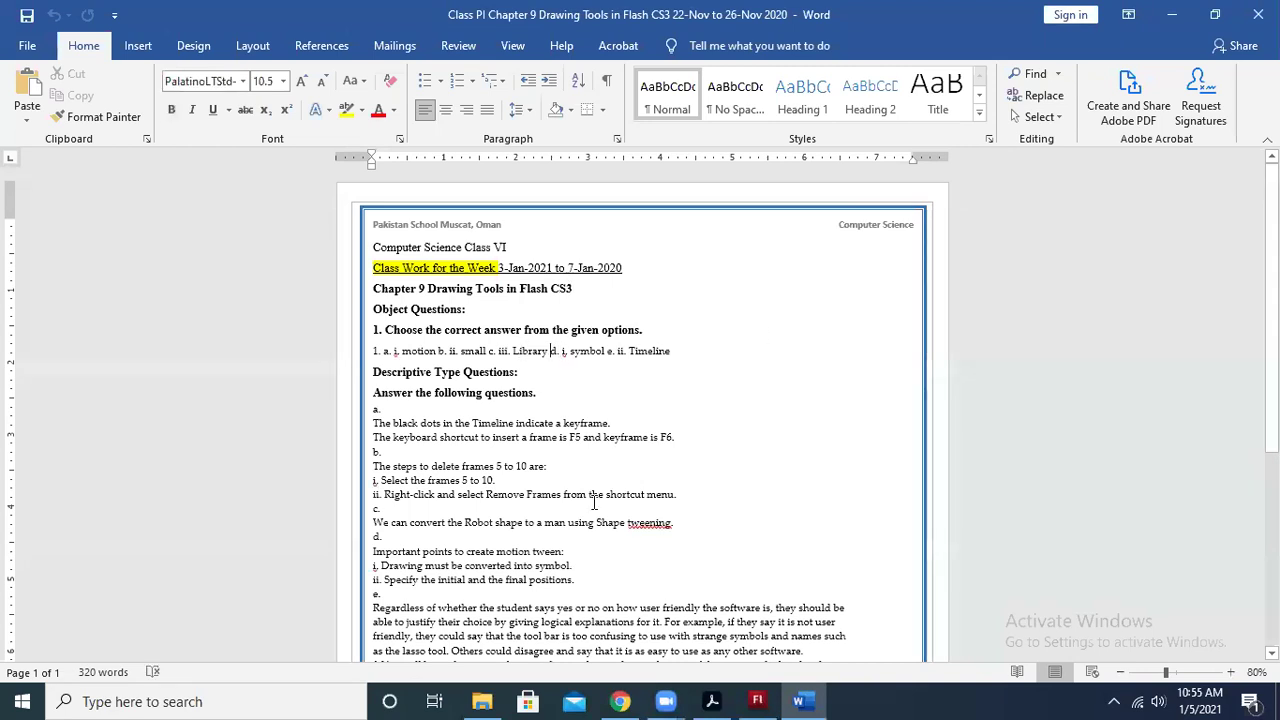
Switch to the Chapter 10 PDF in Acrobat and point out the "motion" and "shape" options of objective question a, clearing each selection
{"action": "left_click", "coordinate": [712, 701]}
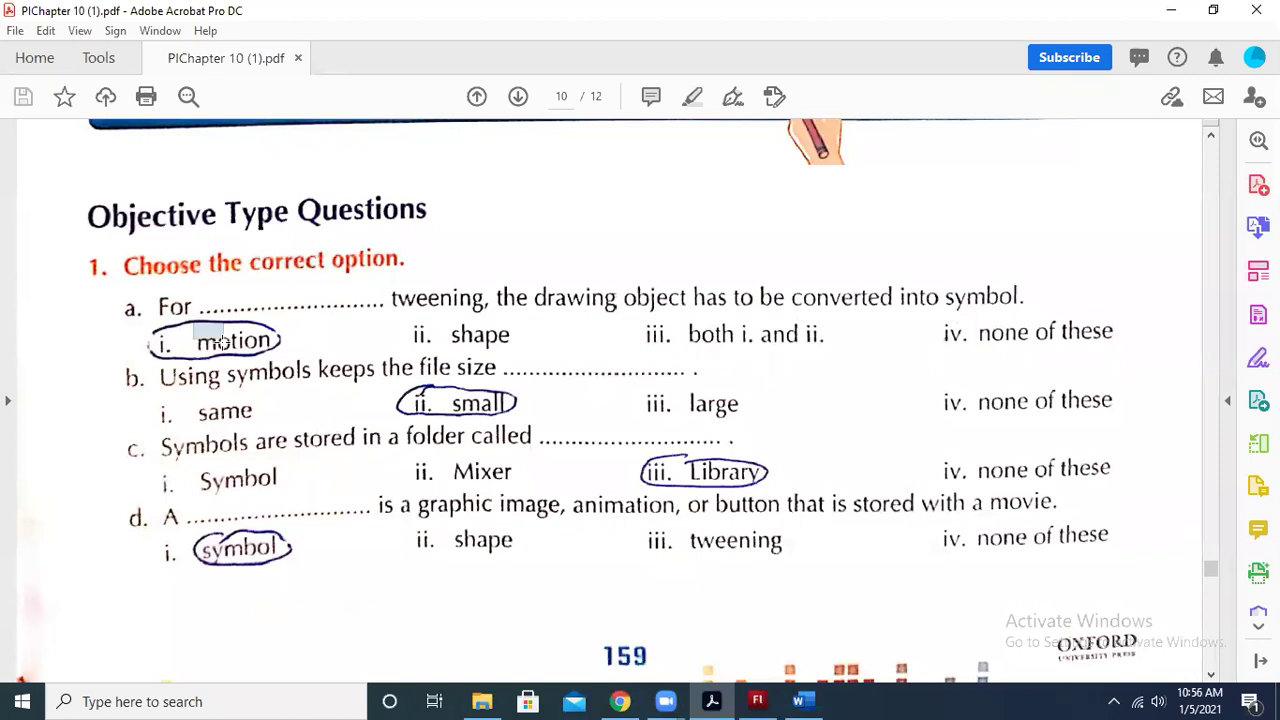
{"action": "left_click_drag", "start_coordinate": [194, 338], "coordinate": [288, 362]}
{"action": "left_click", "coordinate": [264, 410]}
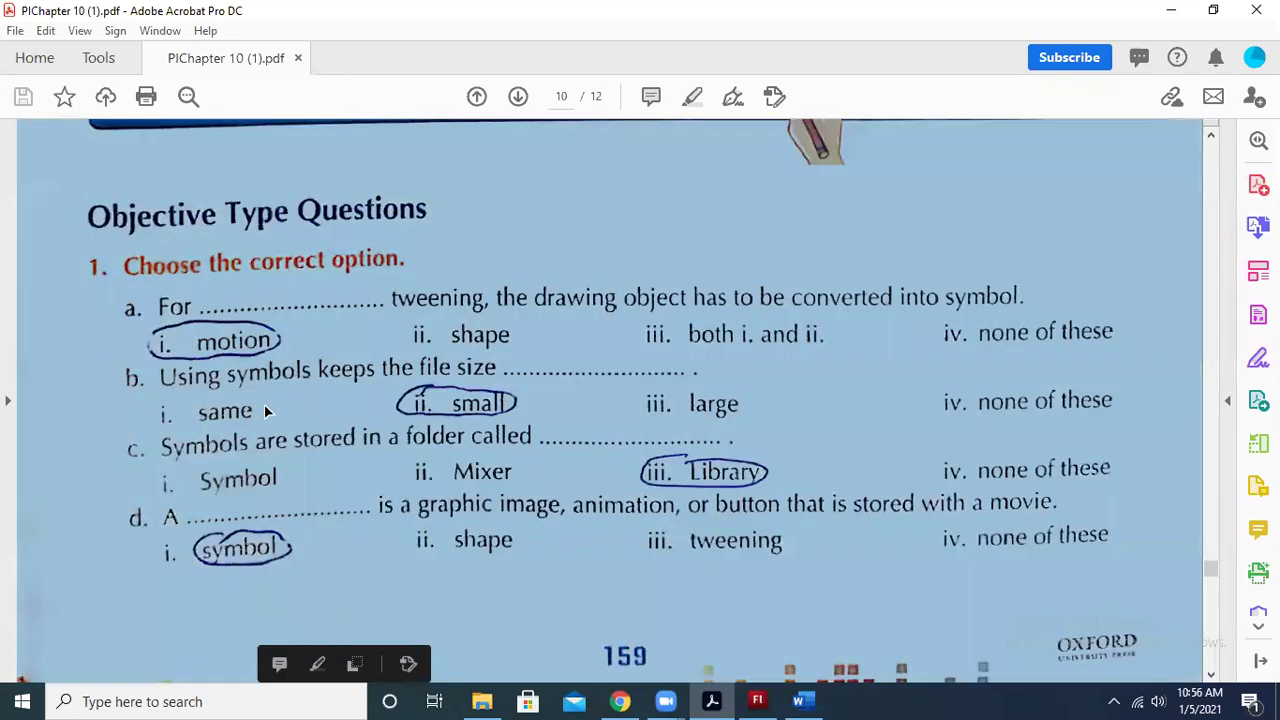
{"action": "left_click_drag", "start_coordinate": [445, 320], "coordinate": [530, 352]}
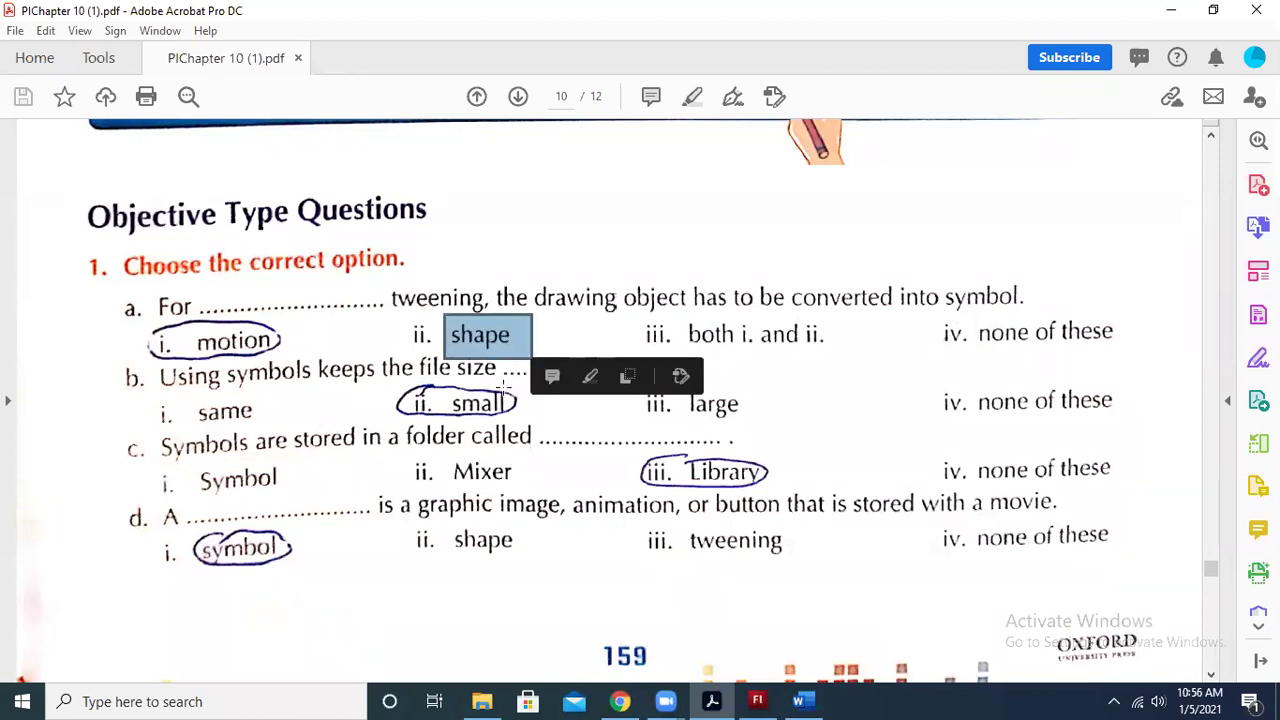
{"action": "left_click", "coordinate": [505, 395]}
{"action": "left_click", "coordinate": [505, 395]}
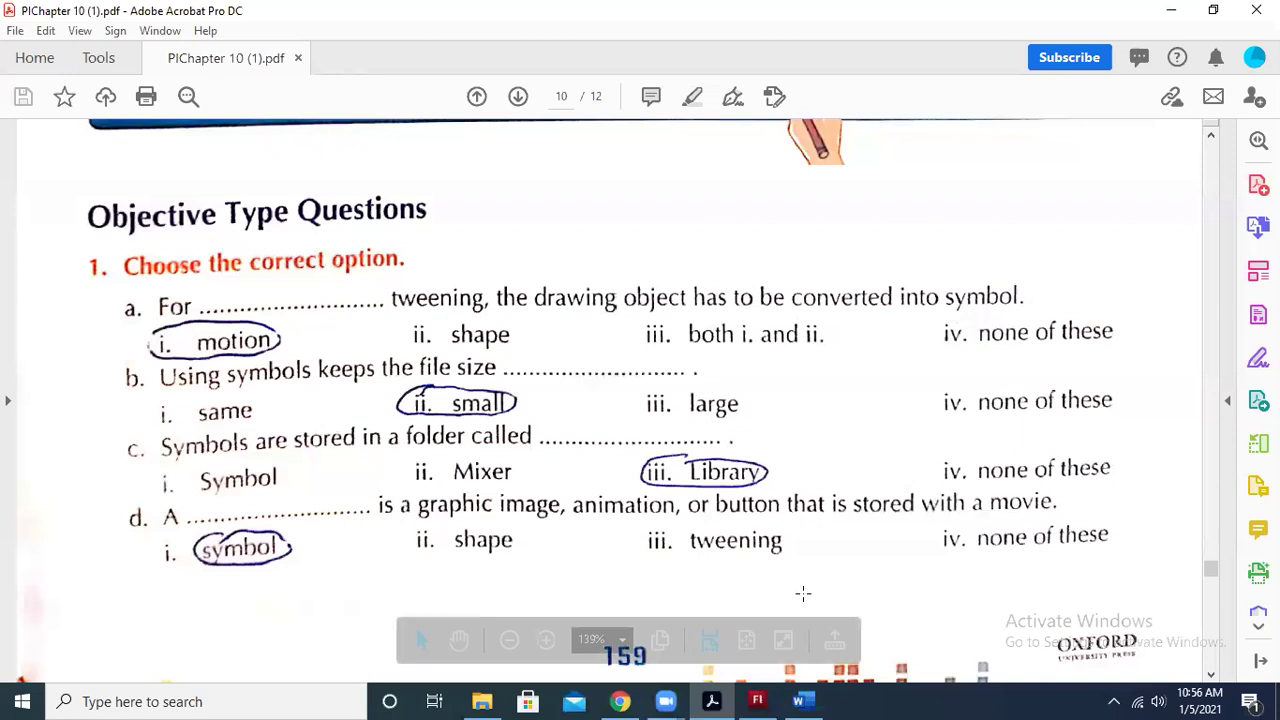
Back in the Word document, split the objective answers a to e so that each one stands on its own line
{"action": "left_click", "coordinate": [799, 701]}
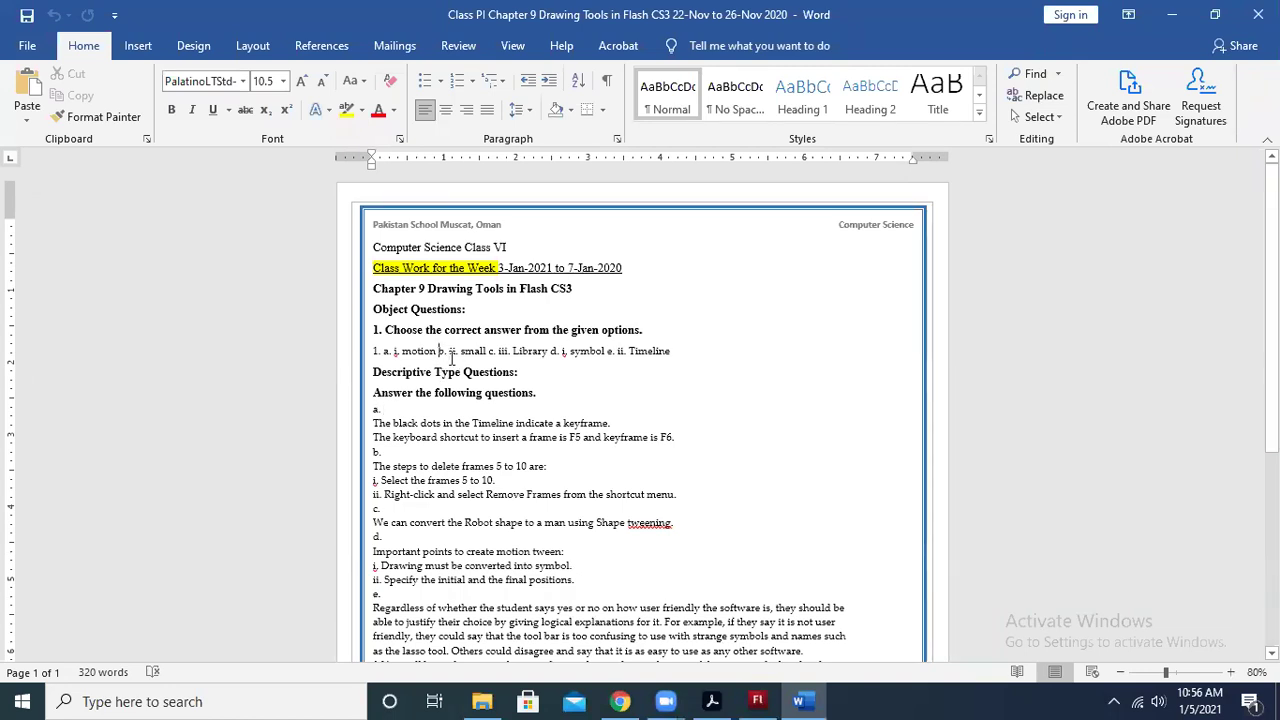
{"action": "key", "text": "Return"}
{"action": "left_click", "coordinate": [425, 372]}
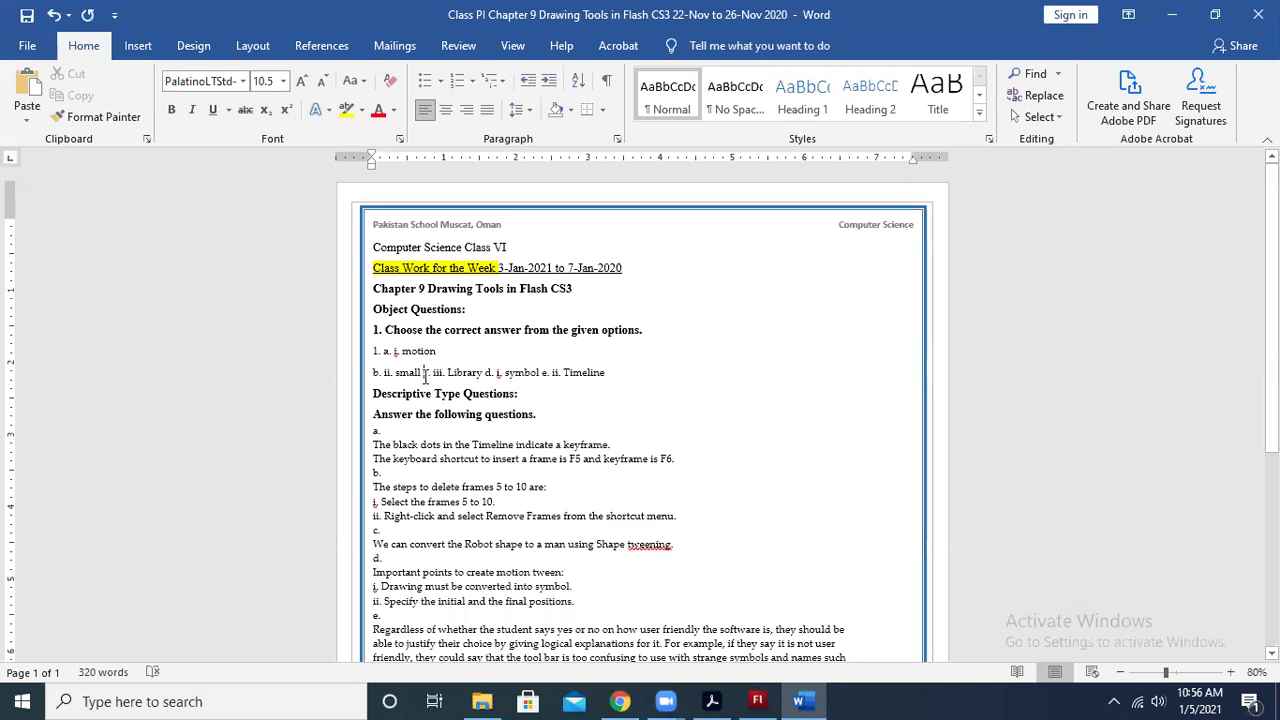
{"action": "key", "text": "Return"}
{"action": "left_click", "coordinate": [435, 394]}
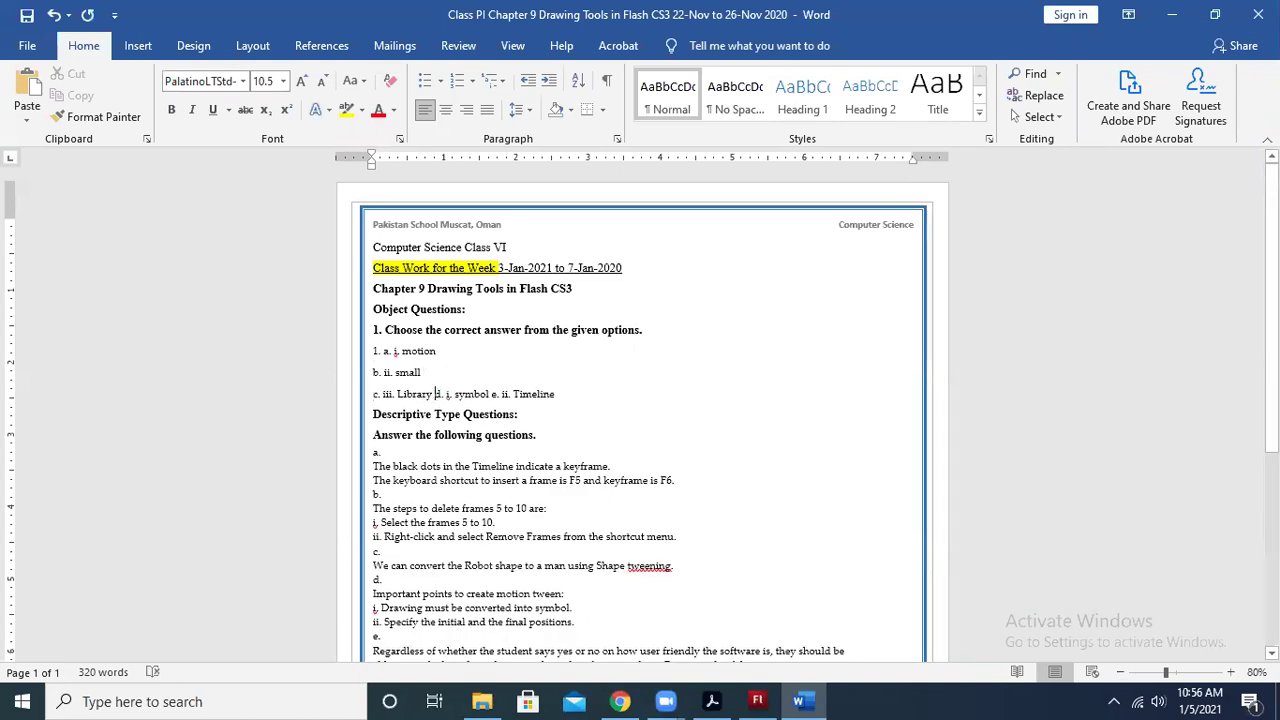
{"action": "key", "text": "Return"}
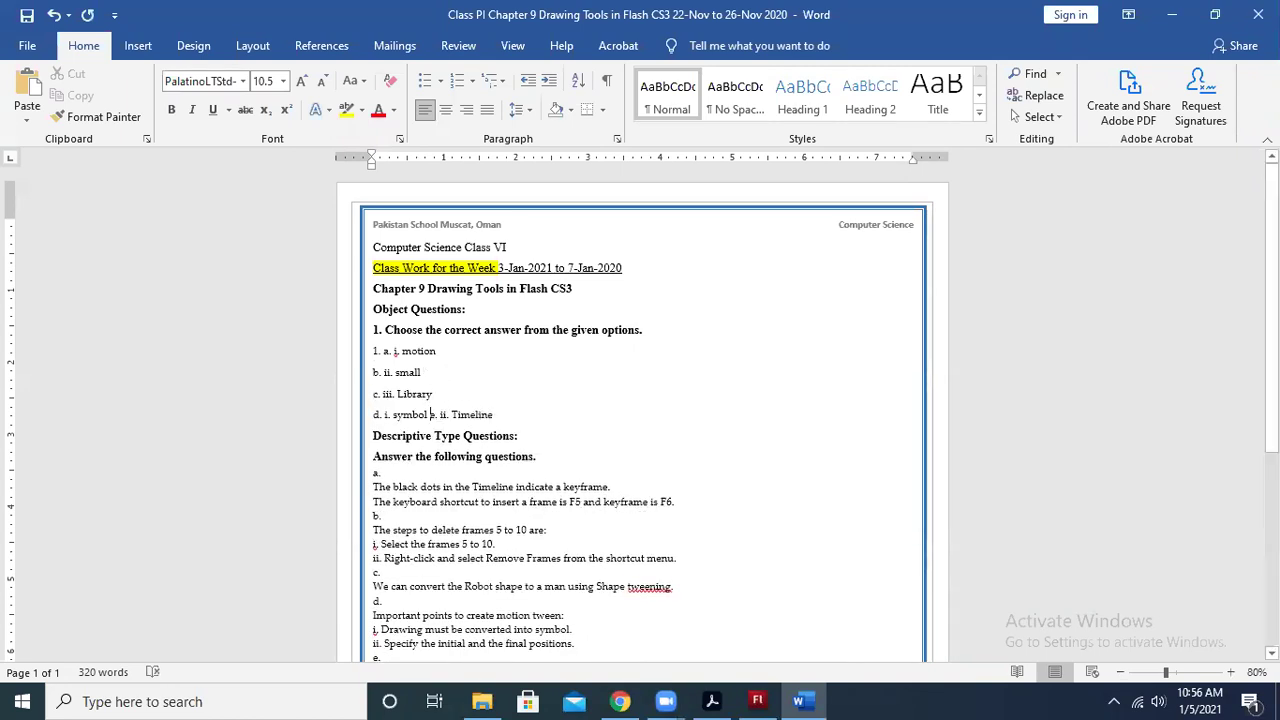
{"action": "left_click", "coordinate": [431, 414]}
{"action": "key", "text": "Return"}
Review objective questions a to e and the descriptive questions in the Acrobat PDF, then return to the Word answer document
{"action": "key", "text": "alt+Tab"}
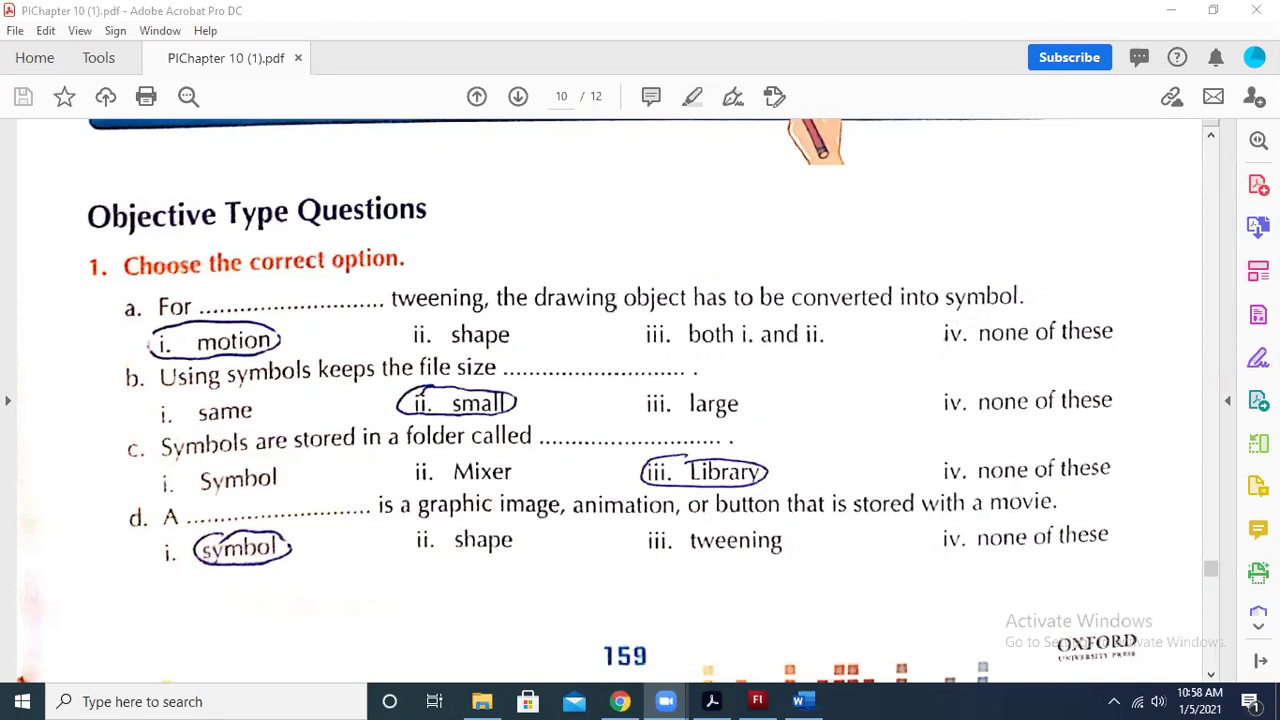
{"action": "left_click", "coordinate": [222, 308]}
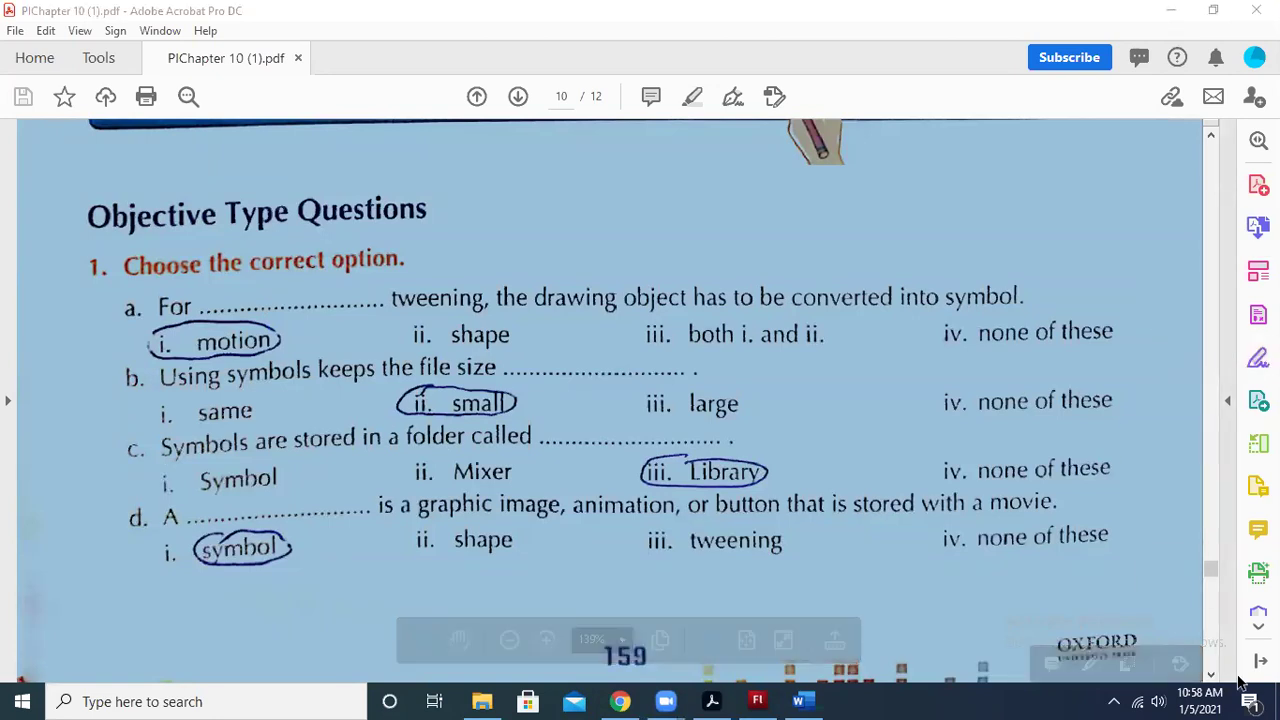
{"action": "scroll", "coordinate": [1240, 680], "scroll_direction": "down", "scroll_amount": 3}
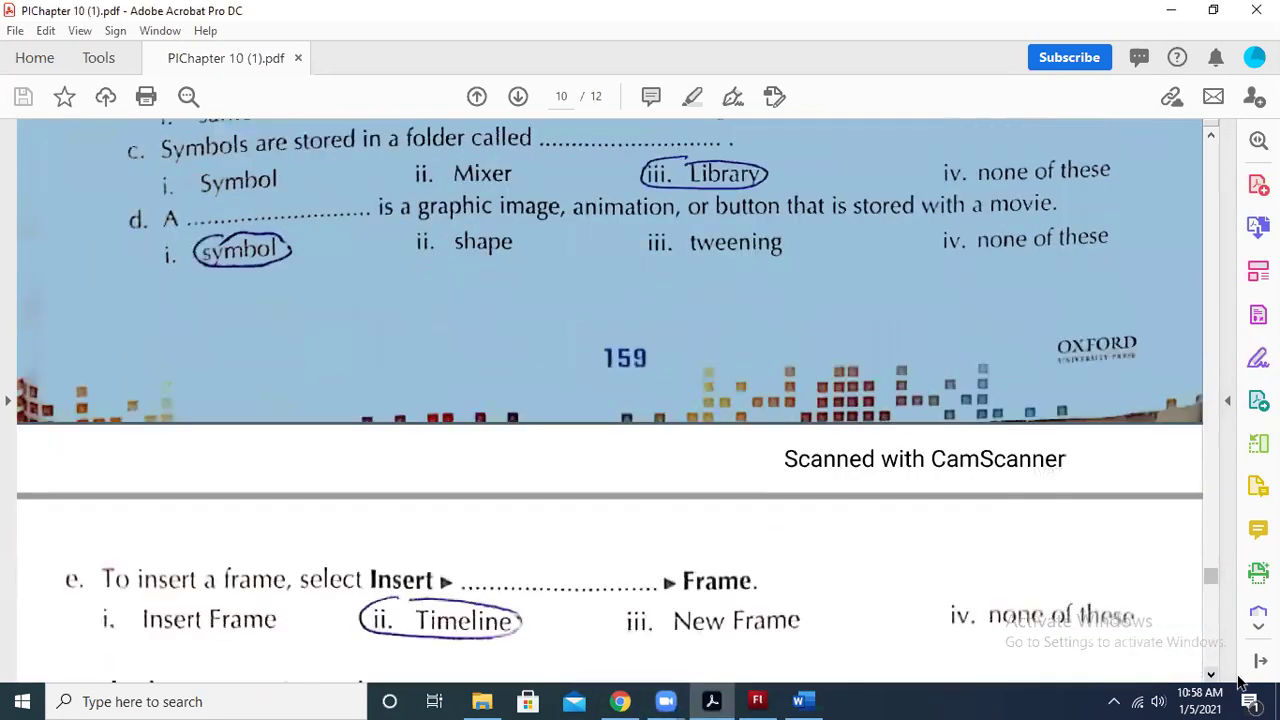
{"action": "scroll", "coordinate": [1240, 680], "scroll_direction": "down", "scroll_amount": 3}
{"action": "left_click", "coordinate": [606, 374]}
{"action": "left_click", "coordinate": [607, 378]}
{"action": "left_click", "coordinate": [1211, 136]}
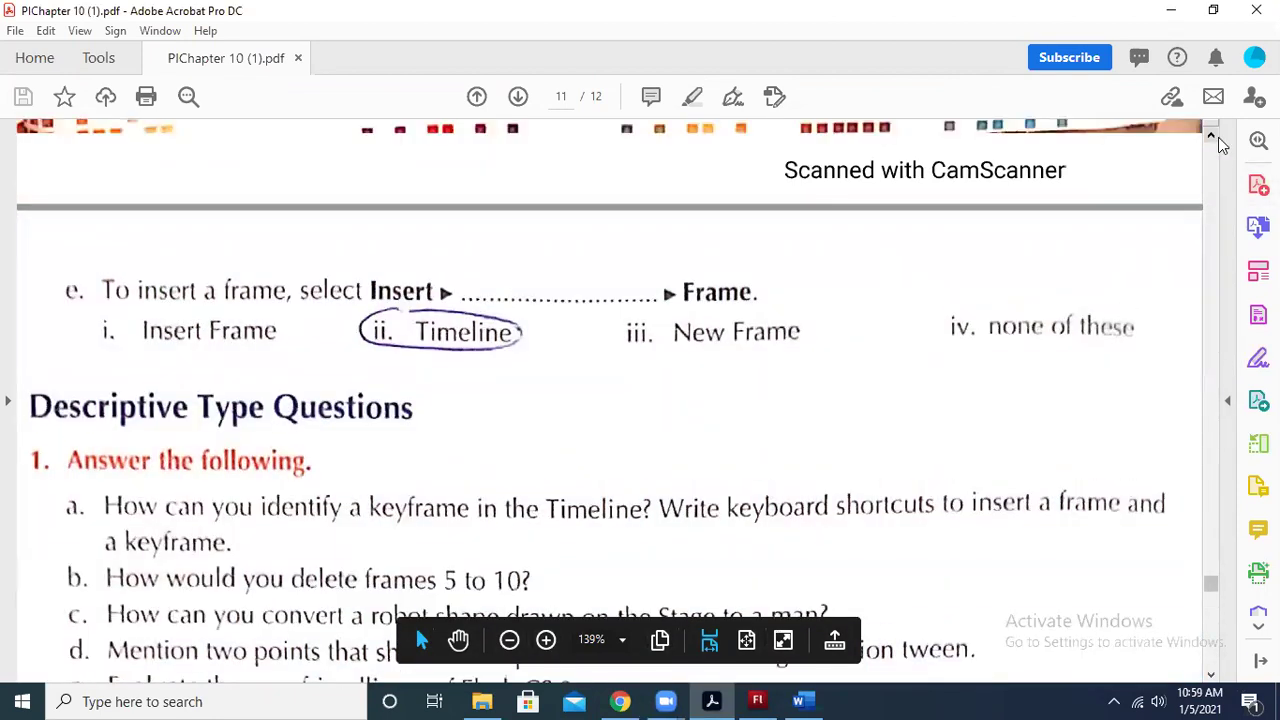
{"action": "left_click", "coordinate": [1211, 136]}
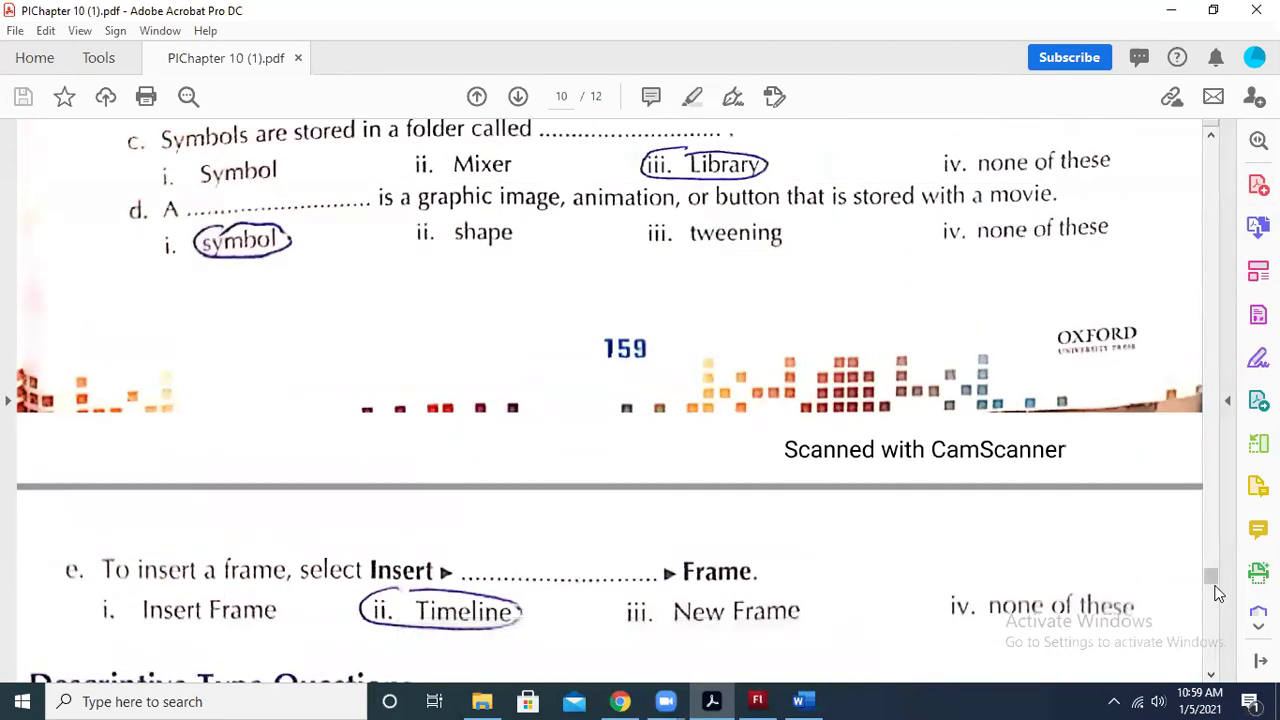
{"action": "scroll", "coordinate": [1216, 652], "scroll_direction": "down", "scroll_amount": 5}
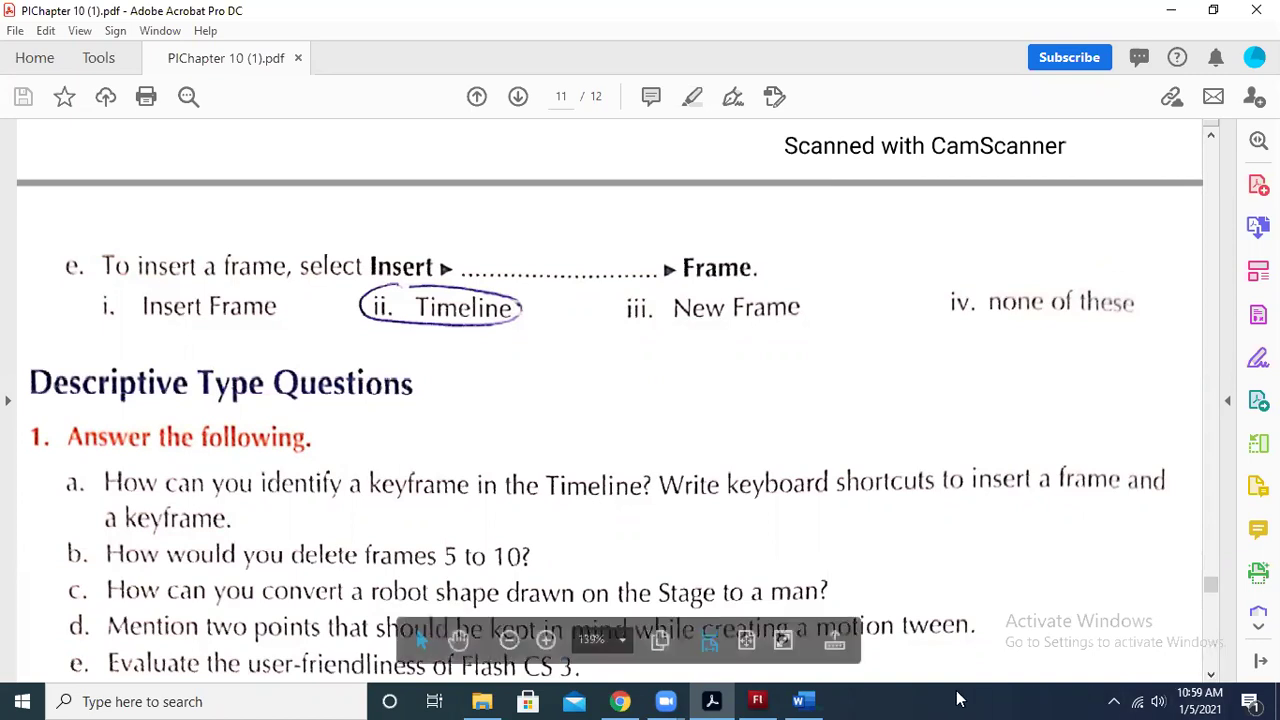
{"action": "left_click", "coordinate": [804, 700]}
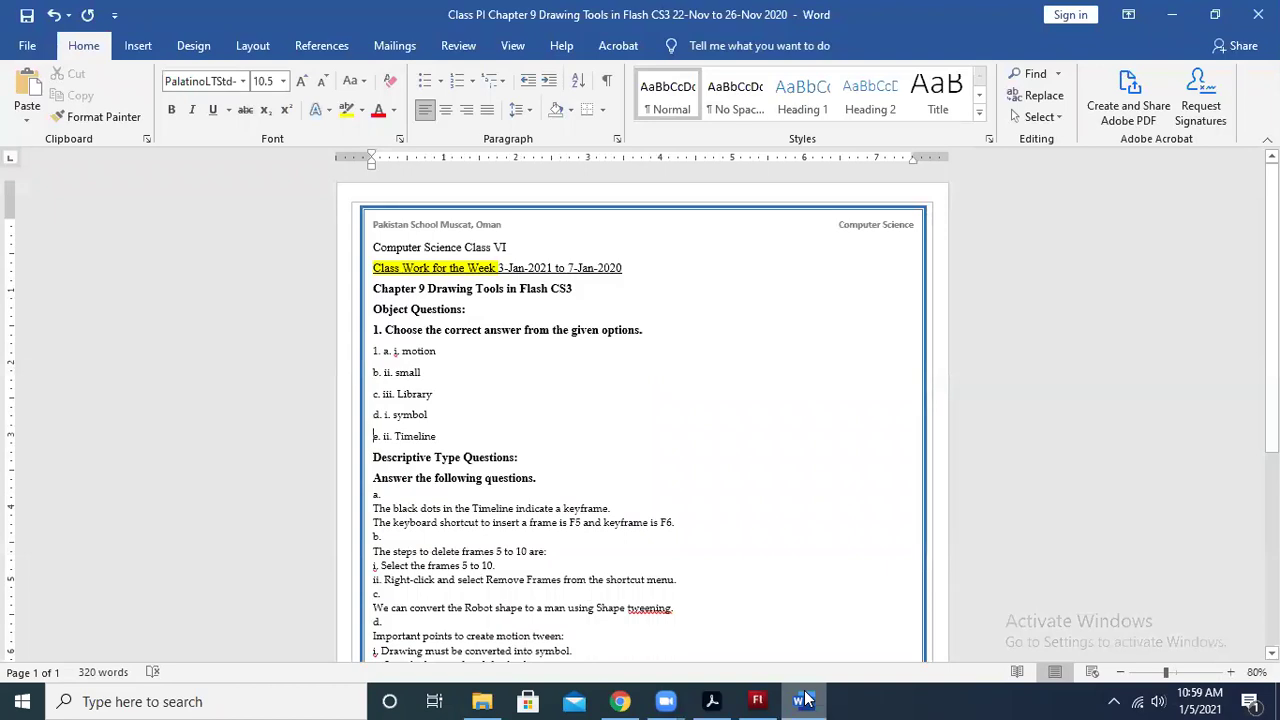
Switch to Flash CS3, create a new blank document and insert a frame in the Timeline of Layer 1
{"action": "mouse_move", "coordinate": [779, 698]}
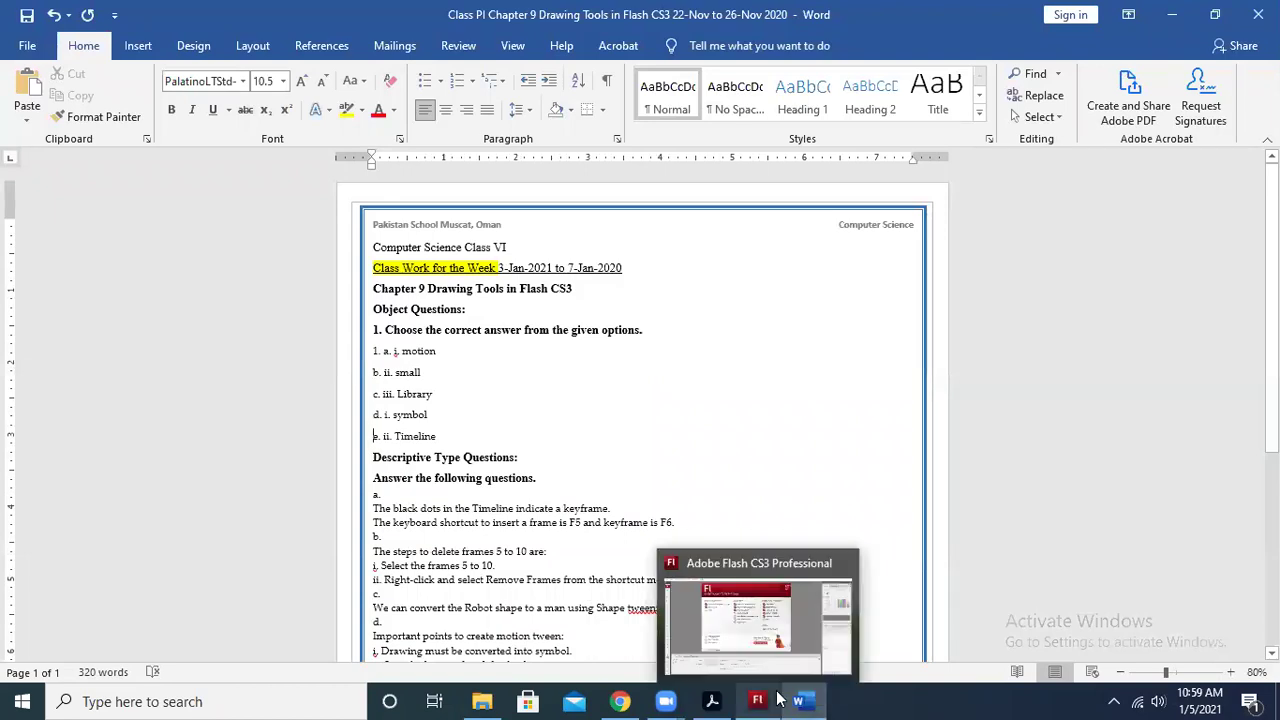
{"action": "left_click", "coordinate": [779, 698]}
{"action": "left_click", "coordinate": [541, 207]}
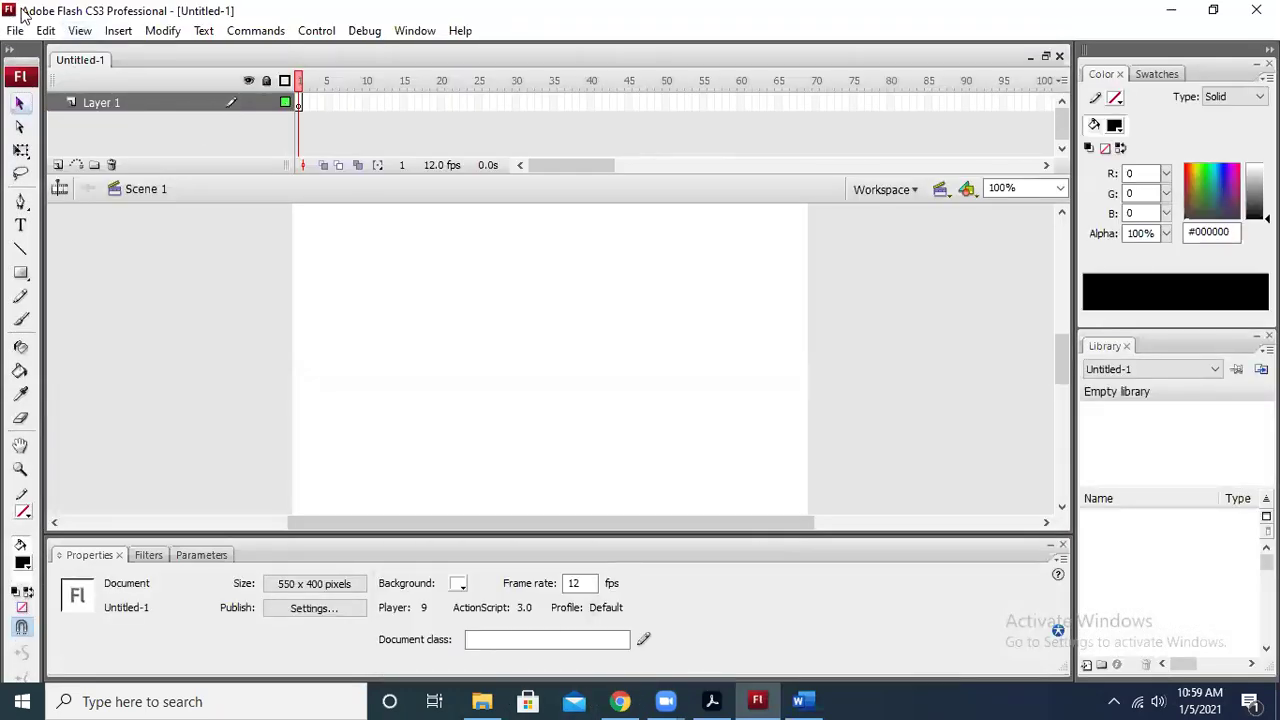
{"action": "left_click", "coordinate": [117, 31]}
{"action": "mouse_move", "coordinate": [160, 80]}
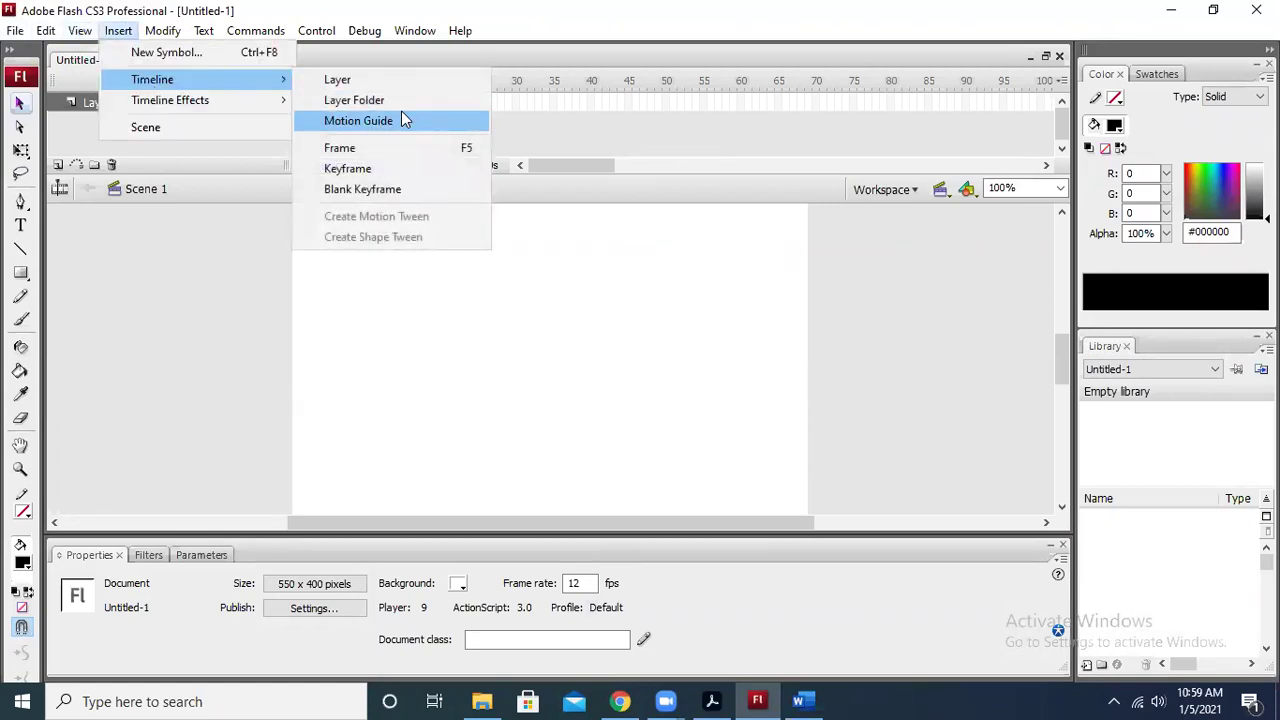
{"action": "left_click", "coordinate": [425, 150]}
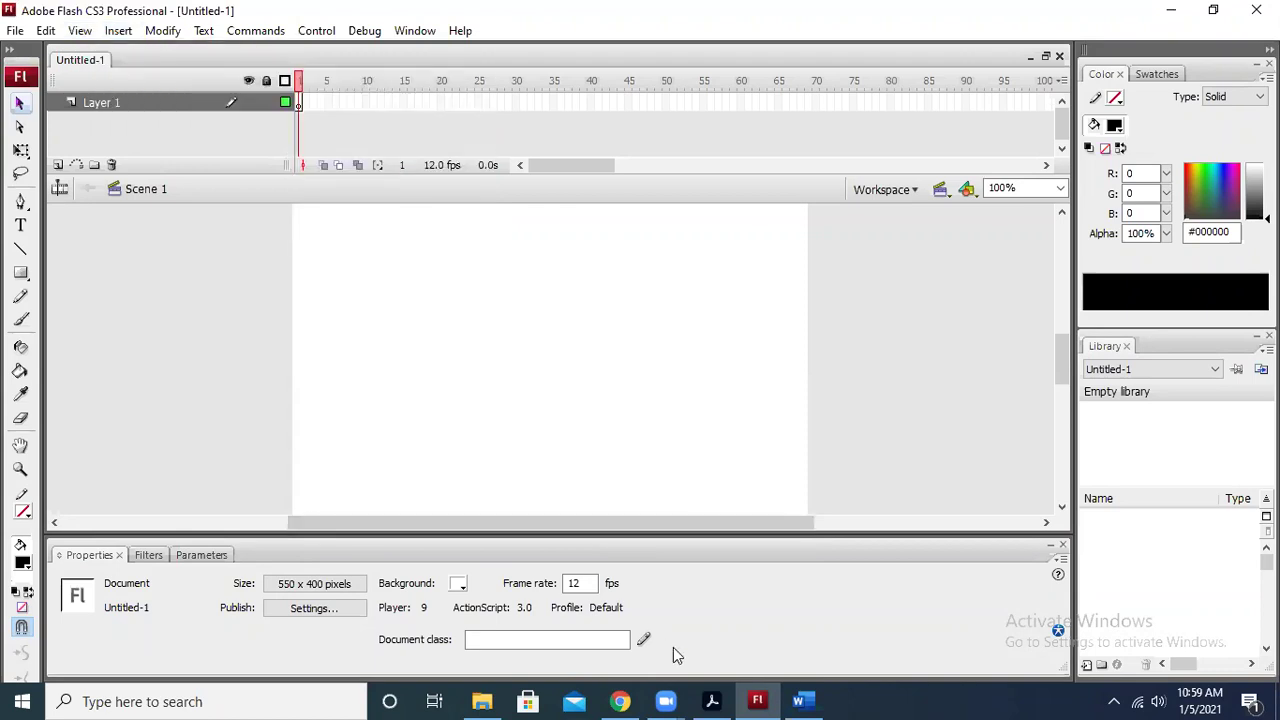
Return to the Chapter 10 PDF in Acrobat and review descriptive questions a to f on page 11
{"action": "key", "text": "alt+Tab"}
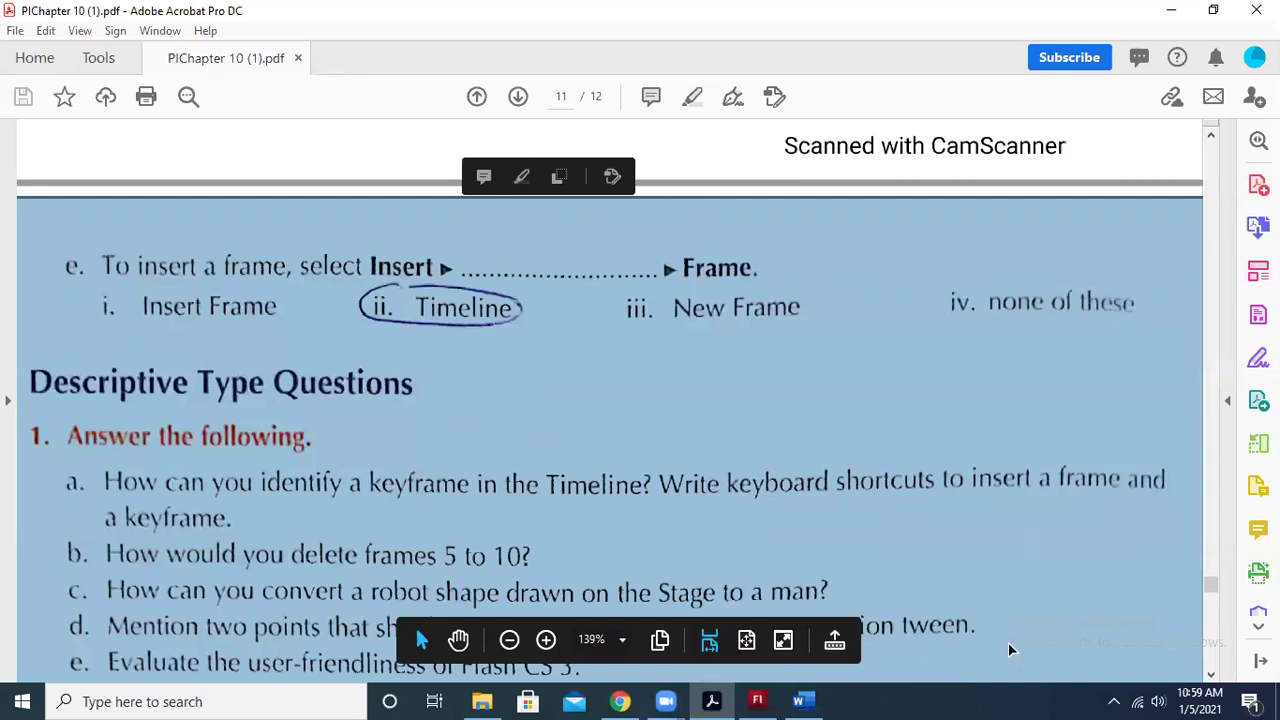
{"action": "scroll", "coordinate": [1010, 650], "scroll_direction": "down", "scroll_amount": 3}
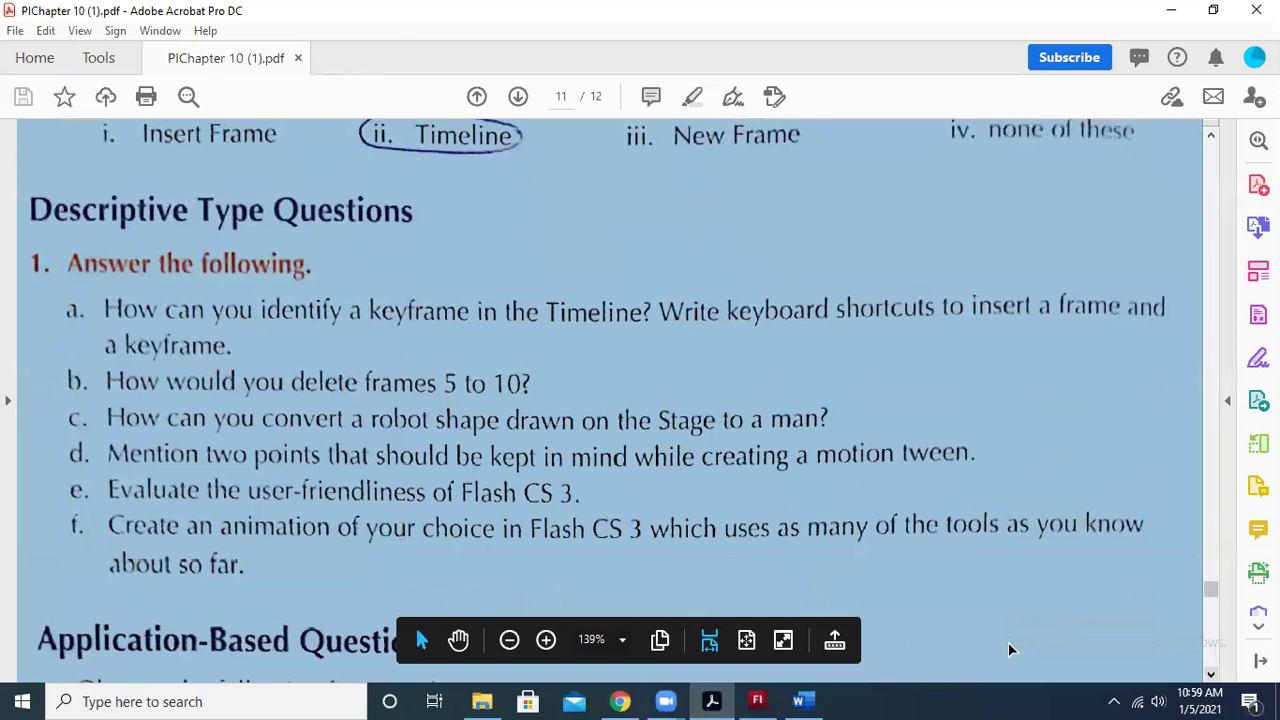
{"action": "left_click", "coordinate": [830, 402]}
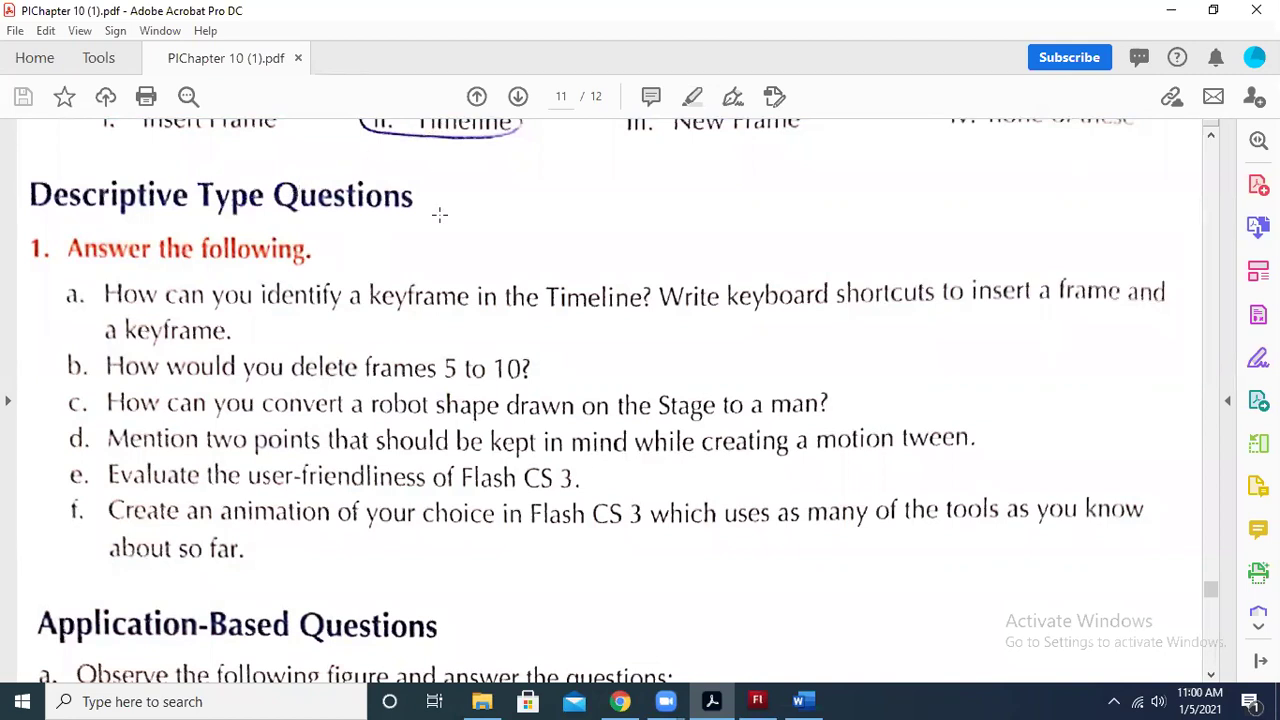
{"action": "left_click_drag", "start_coordinate": [361, 251], "coordinate": [485, 330]}
{"action": "key", "text": "ctrl+a"}
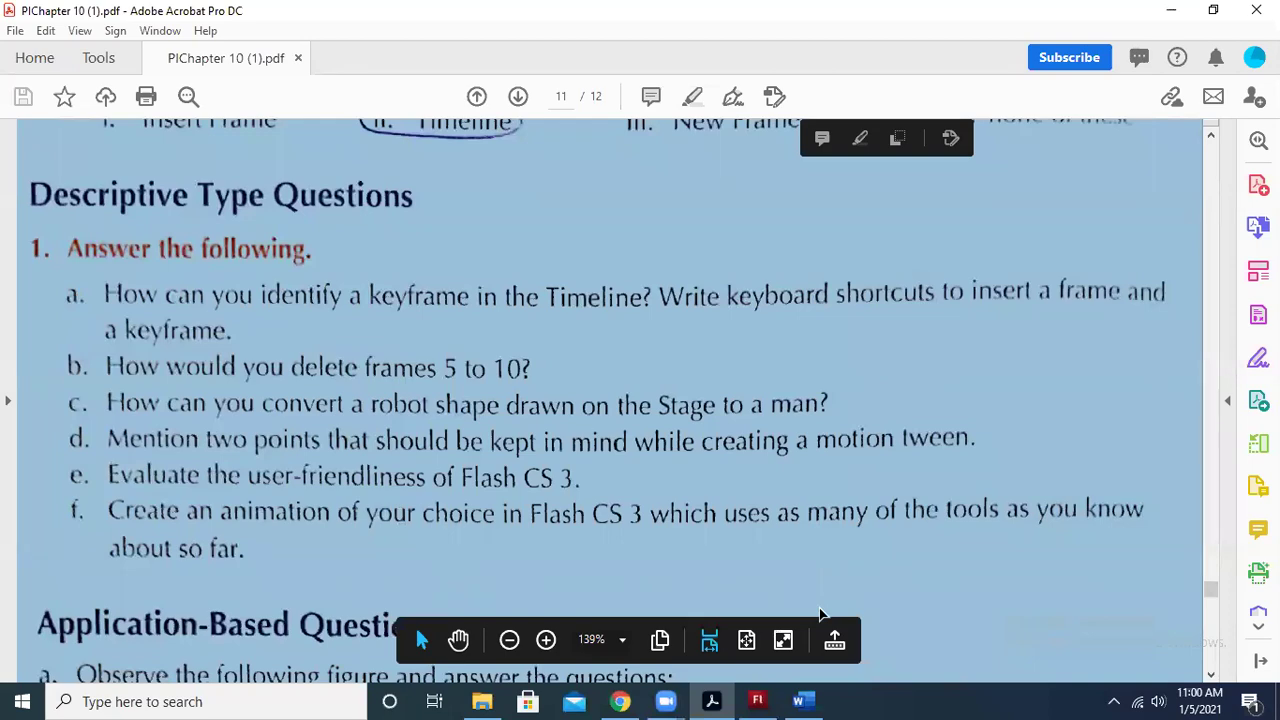
In the Word document, enlarge the page to 150% and point out the keyframe and F5/F6 shortcut lines answering descriptive question a
{"action": "left_click", "coordinate": [799, 701]}
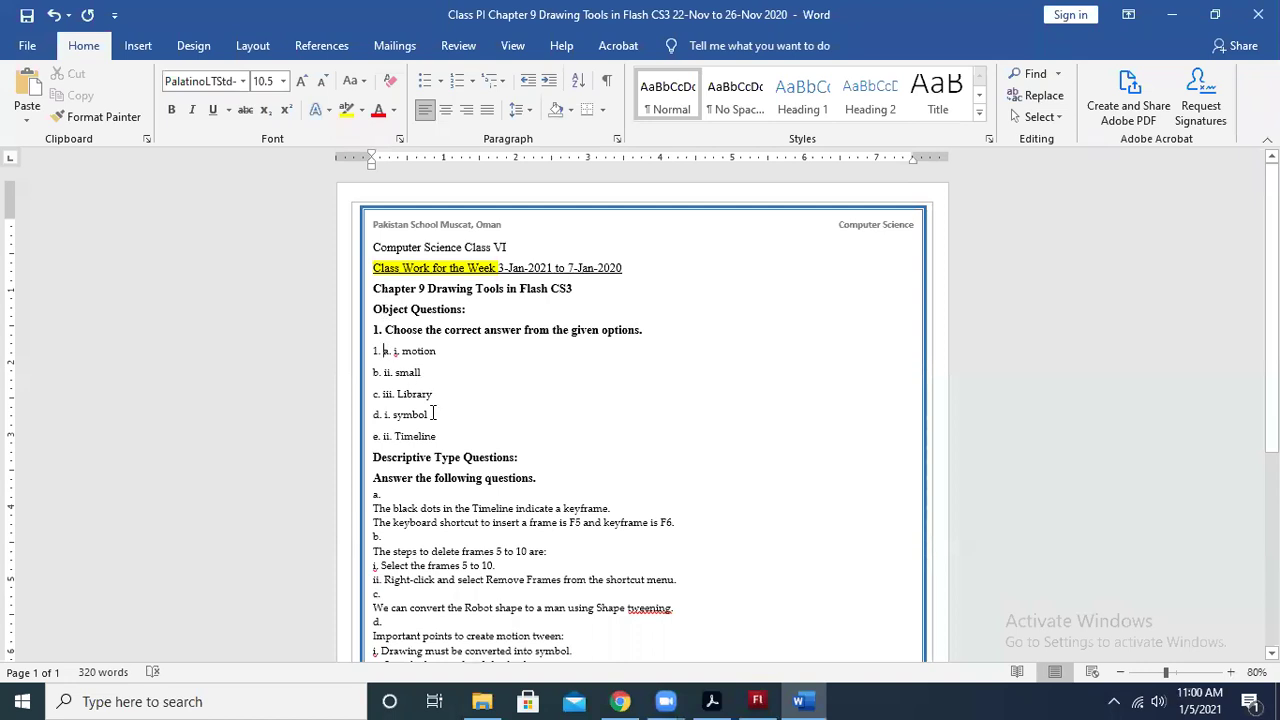
{"action": "scroll", "coordinate": [432, 413], "scroll_direction": "up", "scroll_amount": 5, "text": "ctrl"}
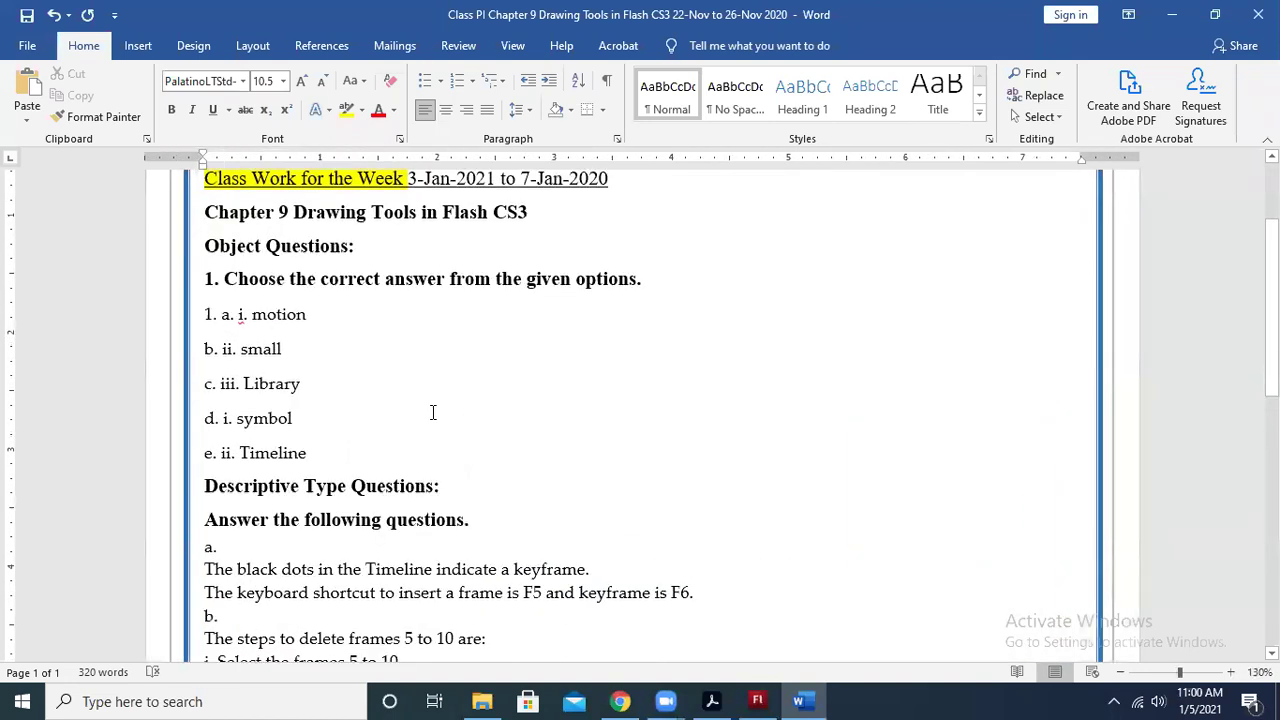
{"action": "scroll", "coordinate": [432, 413], "scroll_direction": "down", "scroll_amount": 2}
{"action": "scroll", "coordinate": [432, 413], "scroll_direction": "down", "scroll_amount": 4, "text": "ctrl"}
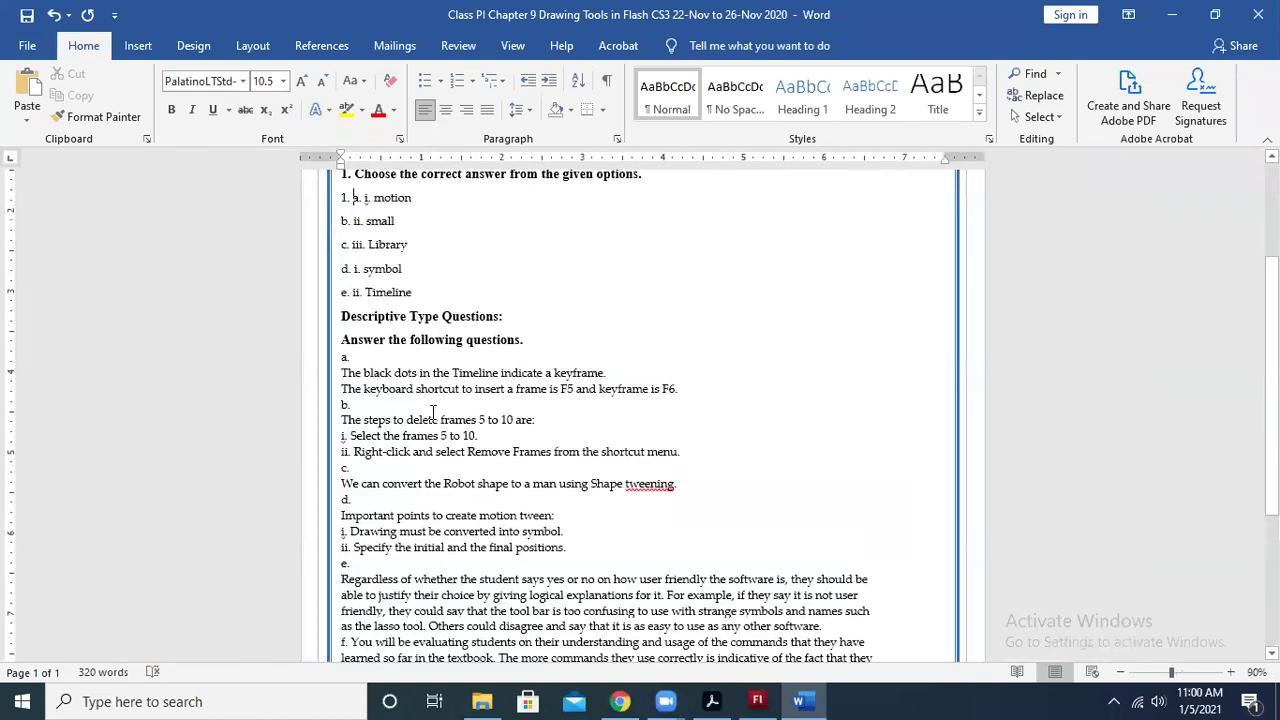
{"action": "scroll", "coordinate": [432, 413], "scroll_direction": "up", "scroll_amount": 2, "text": "ctrl"}
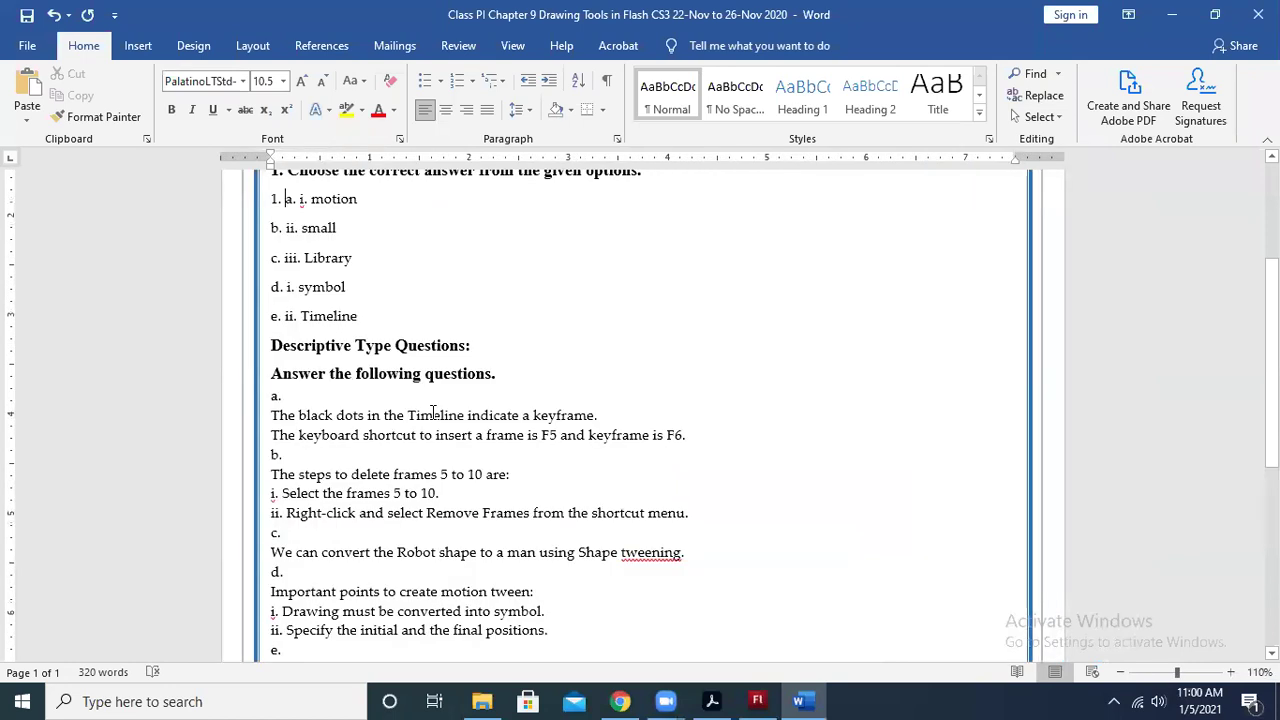
{"action": "scroll", "coordinate": [432, 413], "scroll_direction": "up", "scroll_amount": 4, "text": "ctrl"}
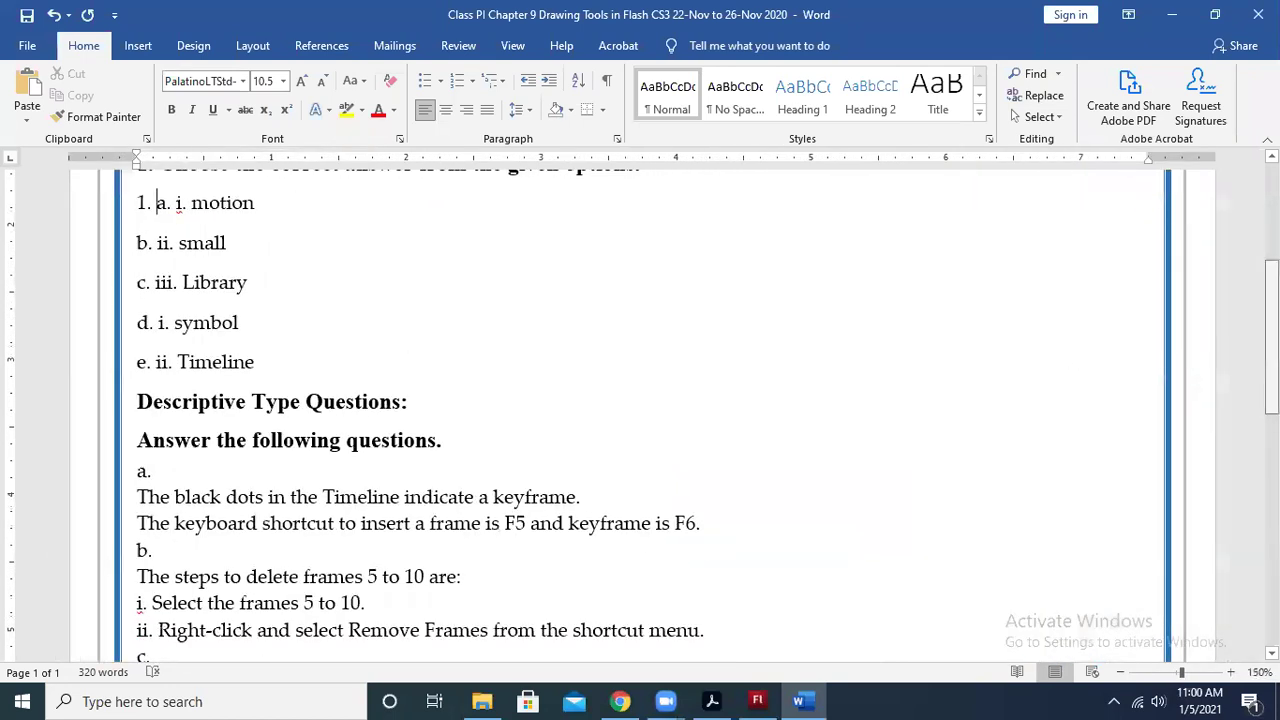
{"action": "scroll", "coordinate": [329, 311], "scroll_direction": "down", "scroll_amount": 2}
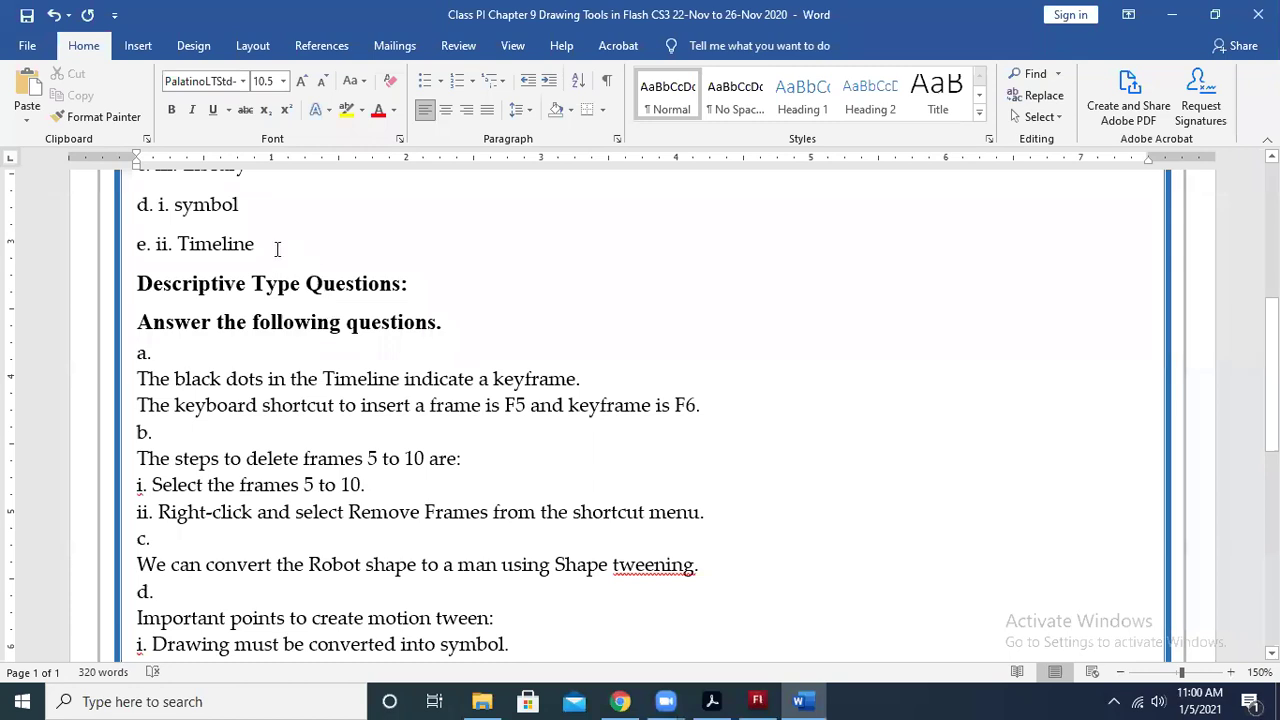
{"action": "left_click_drag", "start_coordinate": [536, 382], "coordinate": [165, 355]}
{"action": "left_click", "coordinate": [290, 408]}
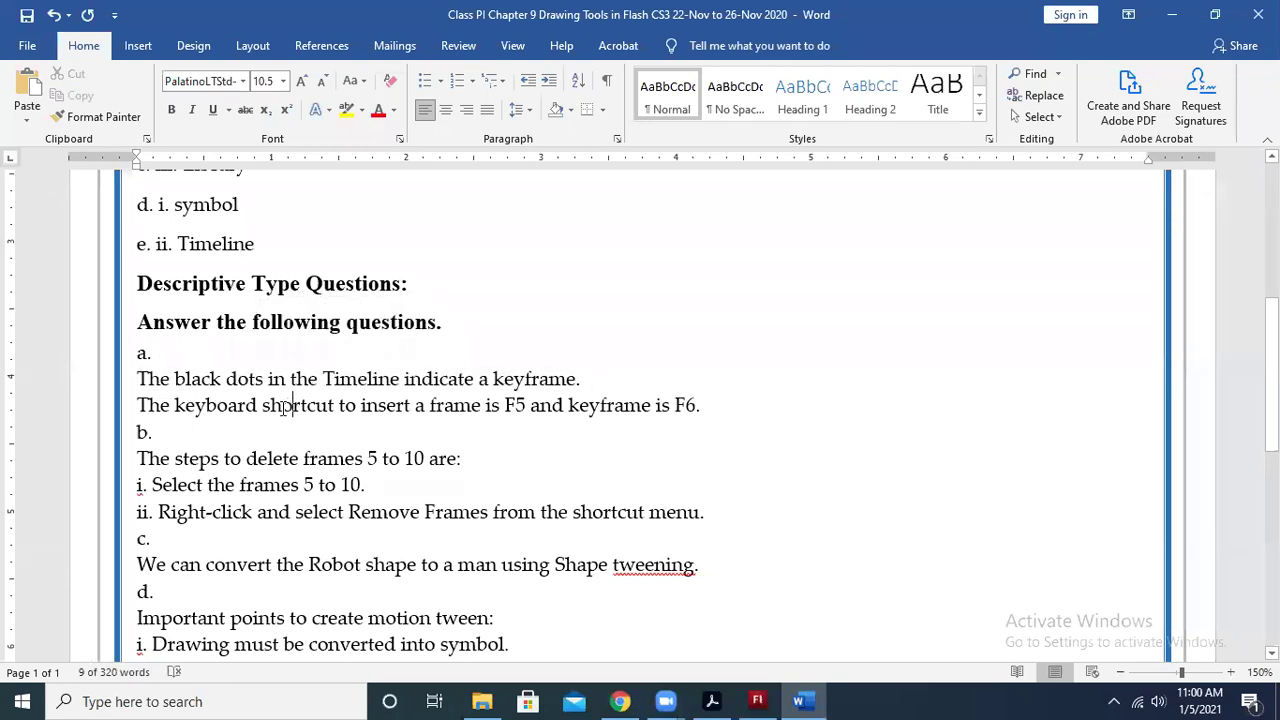
{"action": "left_click", "coordinate": [333, 425]}
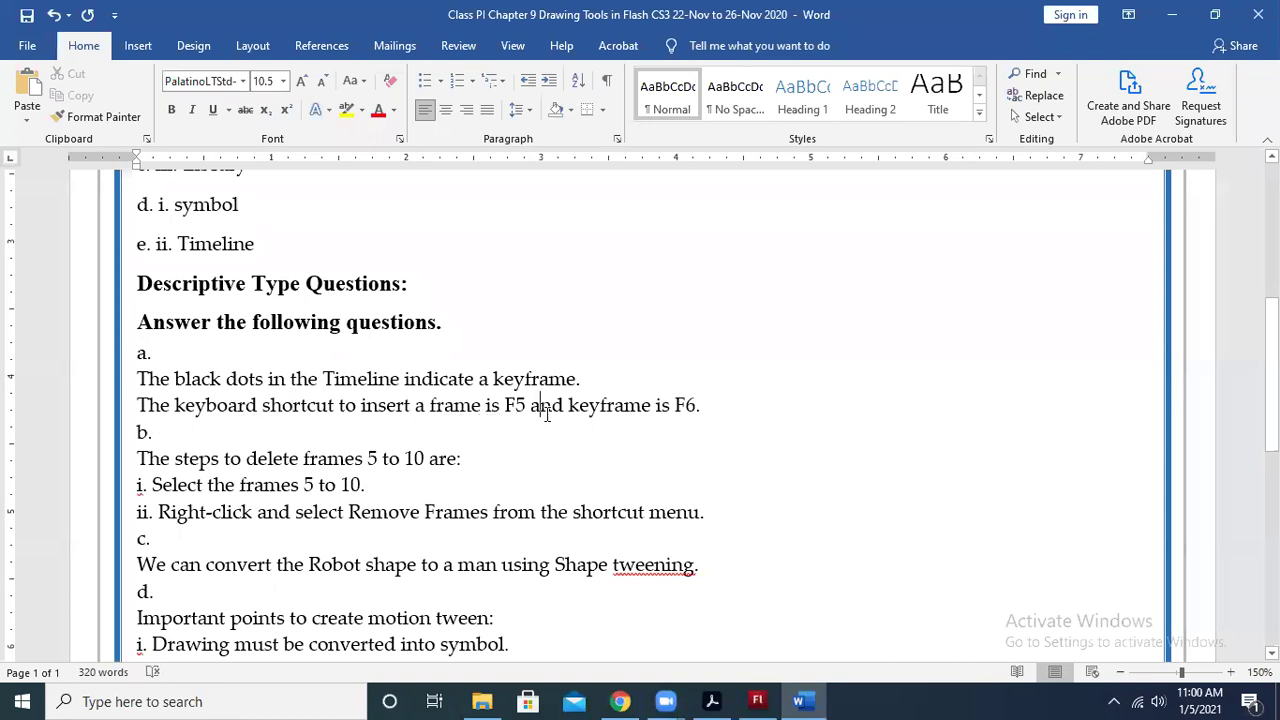
{"action": "left_click", "coordinate": [707, 410]}
Check question b in the Acrobat PDF, then point out both steps for deleting frames 5 to 10 in the Word answers
{"action": "key", "text": "alt+Tab"}
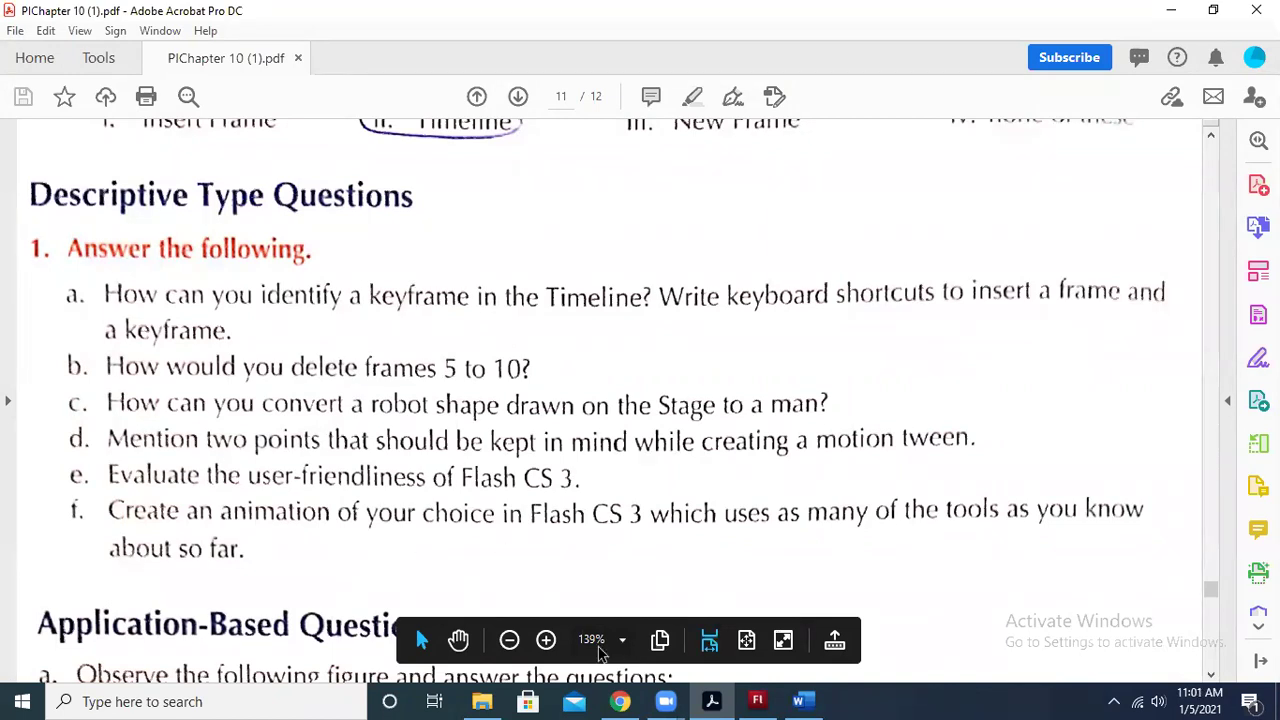
{"action": "key", "text": "alt+Tab"}
{"action": "key", "text": "alt+Tab"}
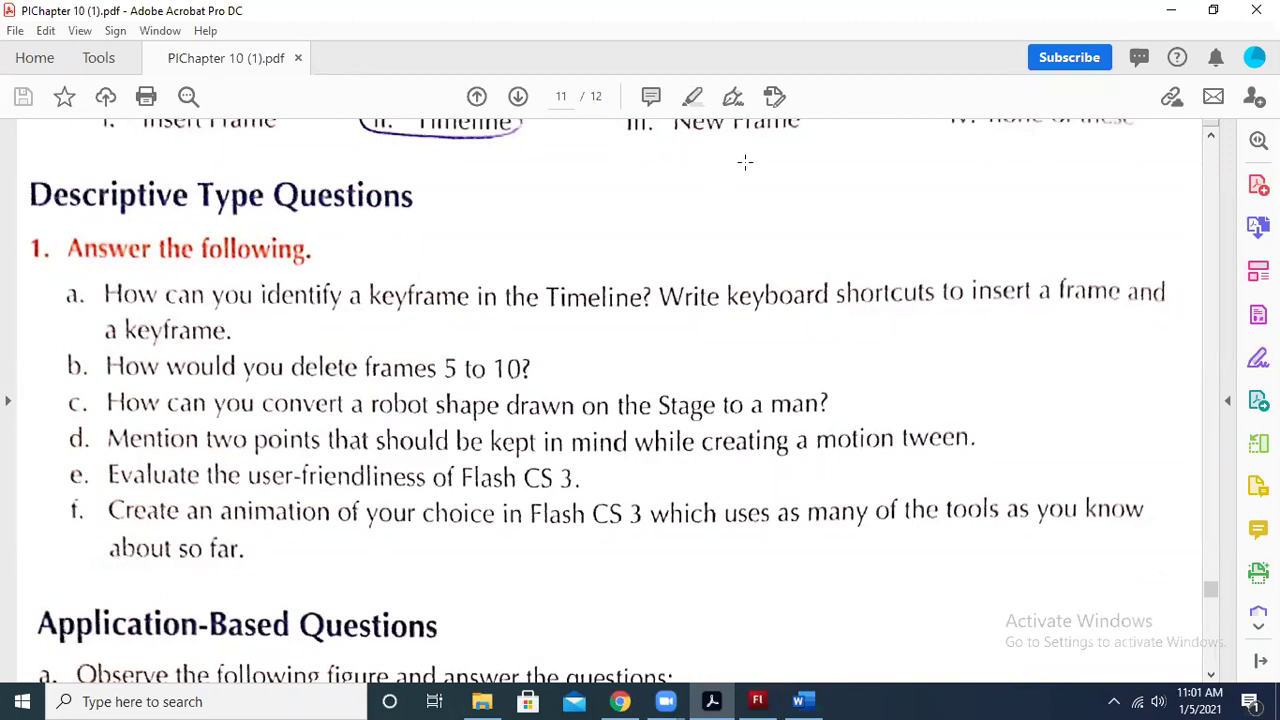
{"action": "mouse_move", "coordinate": [731, 611]}
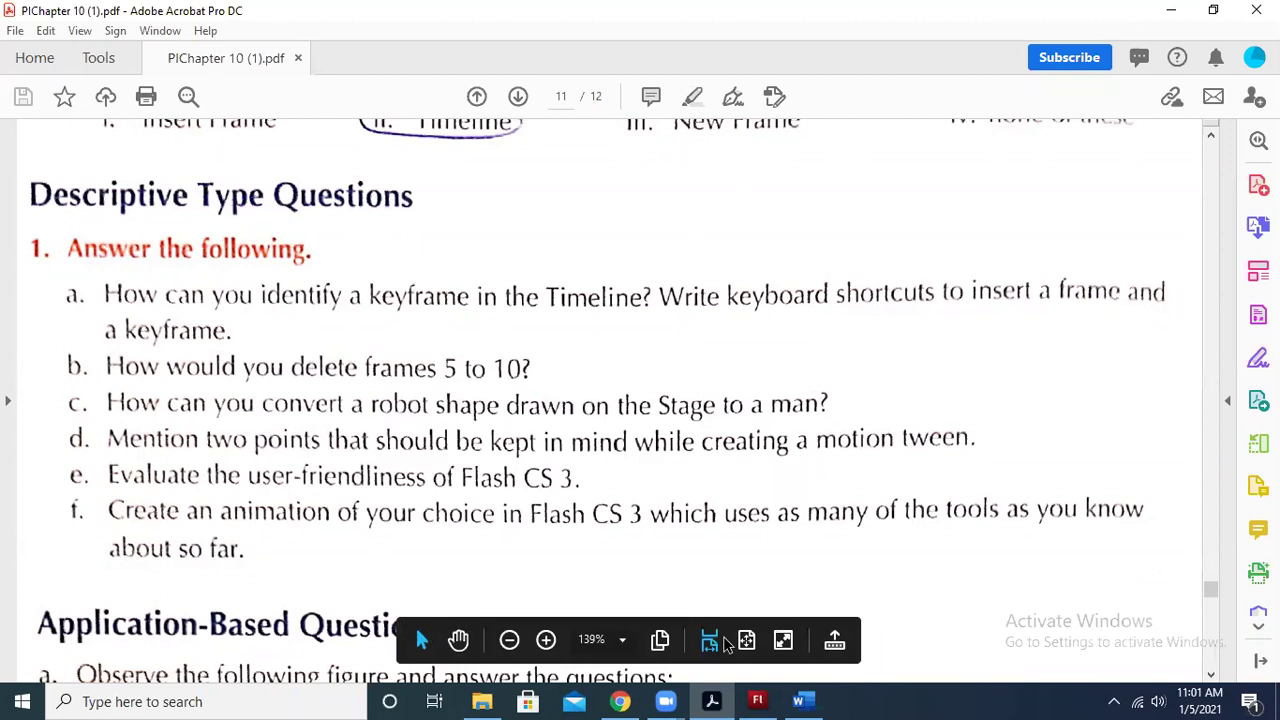
{"action": "left_click", "coordinate": [798, 701]}
{"action": "left_click_drag", "start_coordinate": [370, 484], "coordinate": [140, 484]}
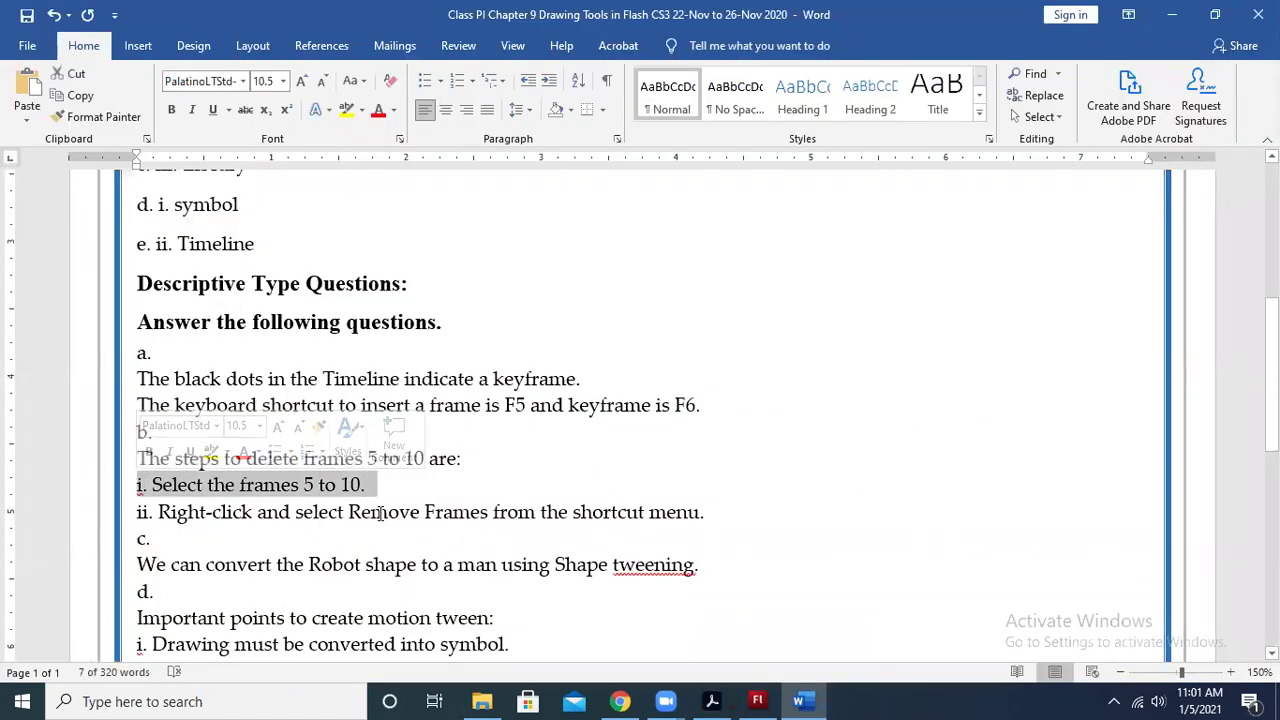
{"action": "left_click_drag", "start_coordinate": [348, 512], "coordinate": [530, 525]}
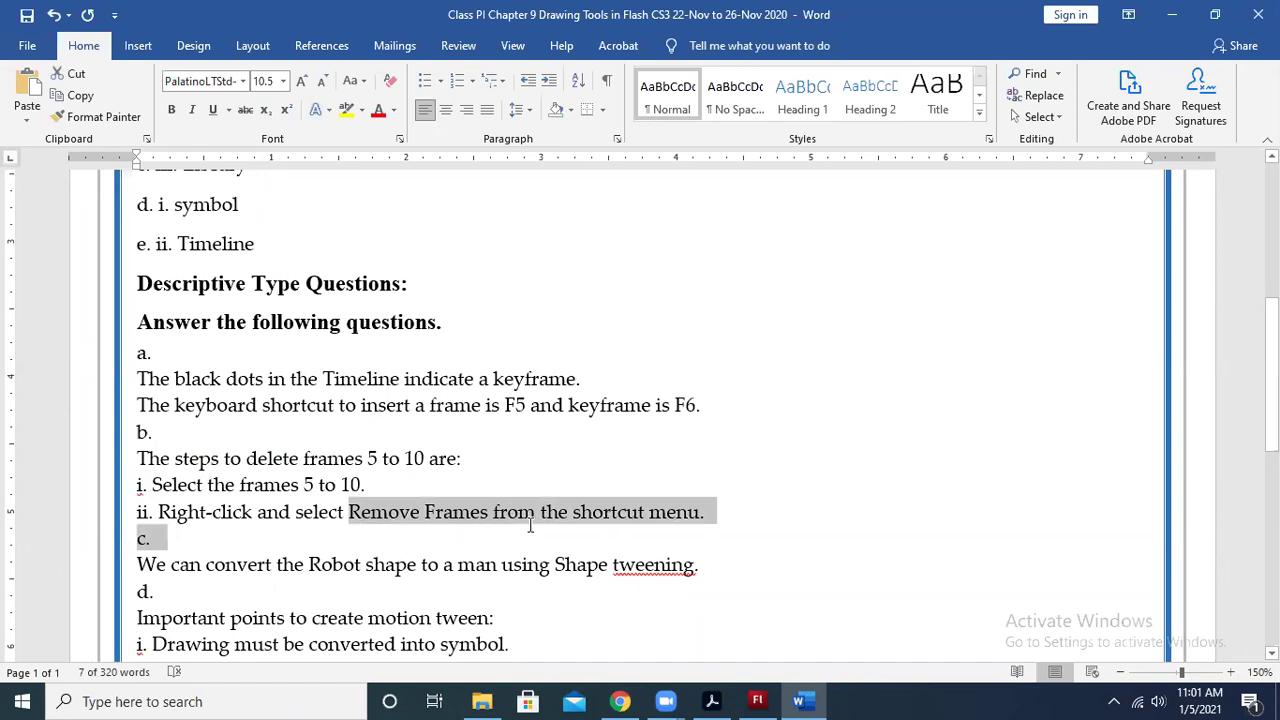
{"action": "left_click", "coordinate": [523, 538]}
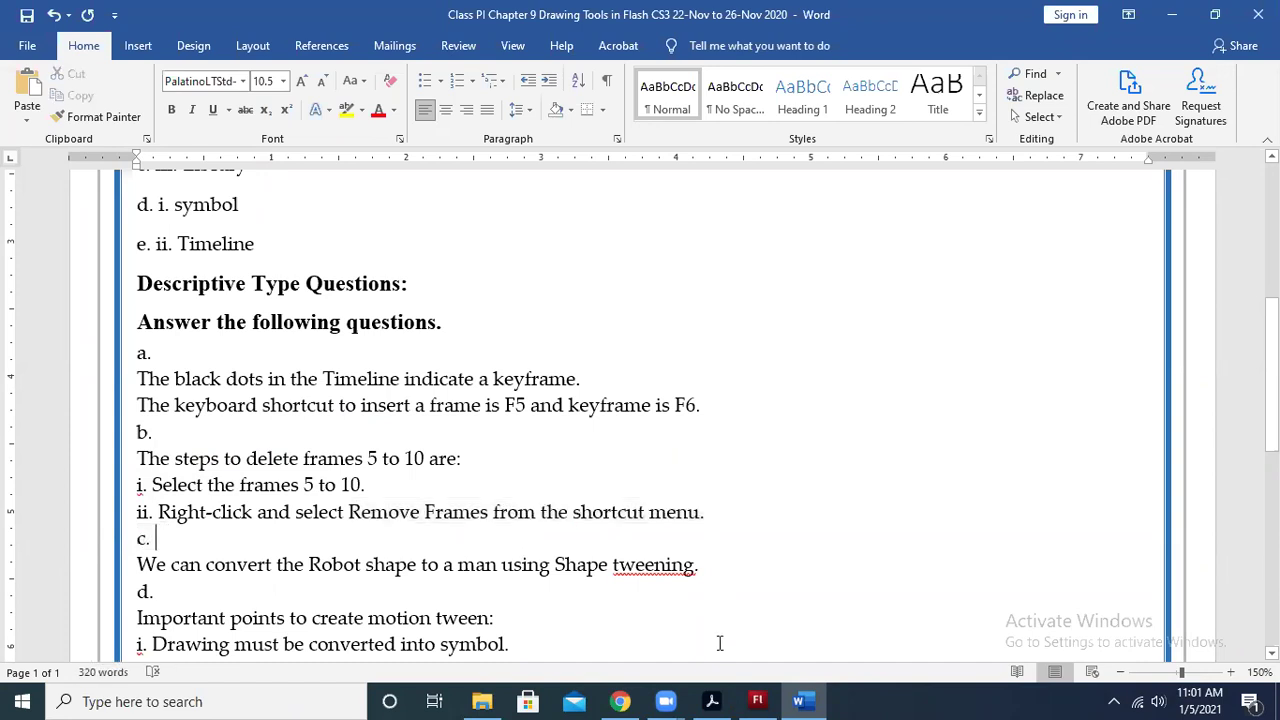
Mark question c about the robot shape in the Acrobat PDF, then highlight "Shape tweening." in its Word answer
{"action": "left_click", "coordinate": [712, 701]}
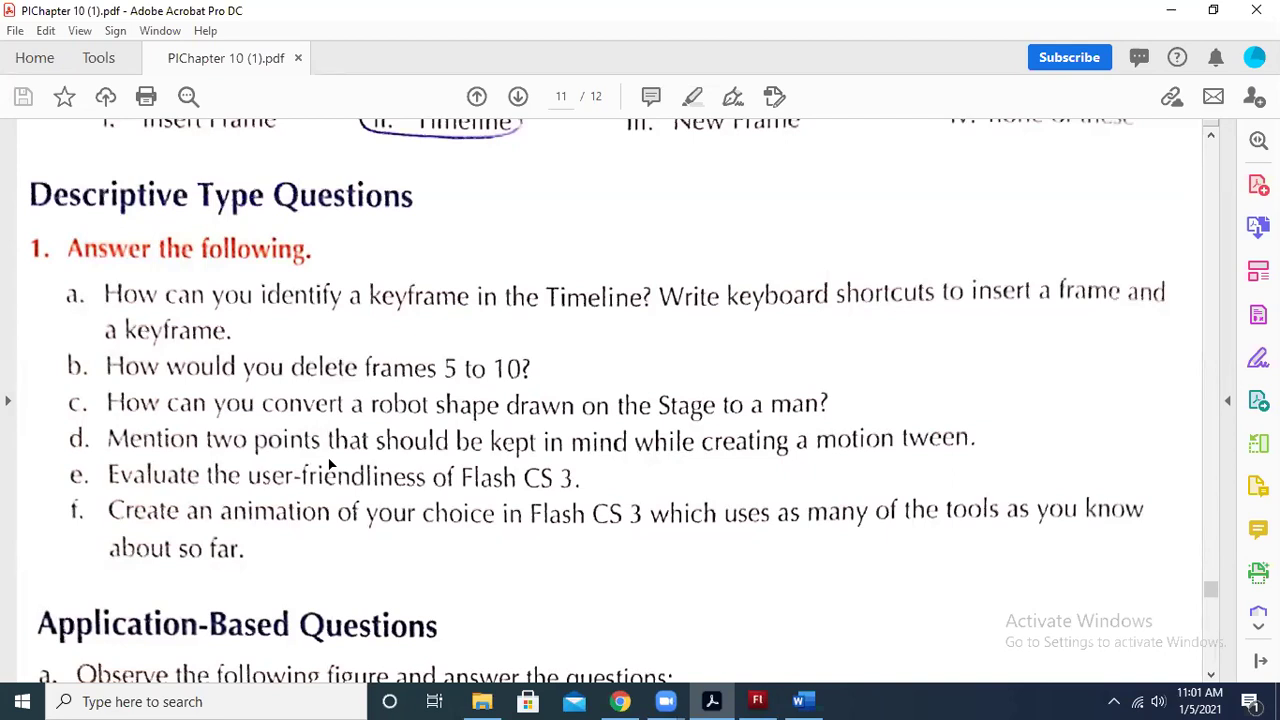
{"action": "left_click_drag", "start_coordinate": [107, 403], "coordinate": [855, 420]}
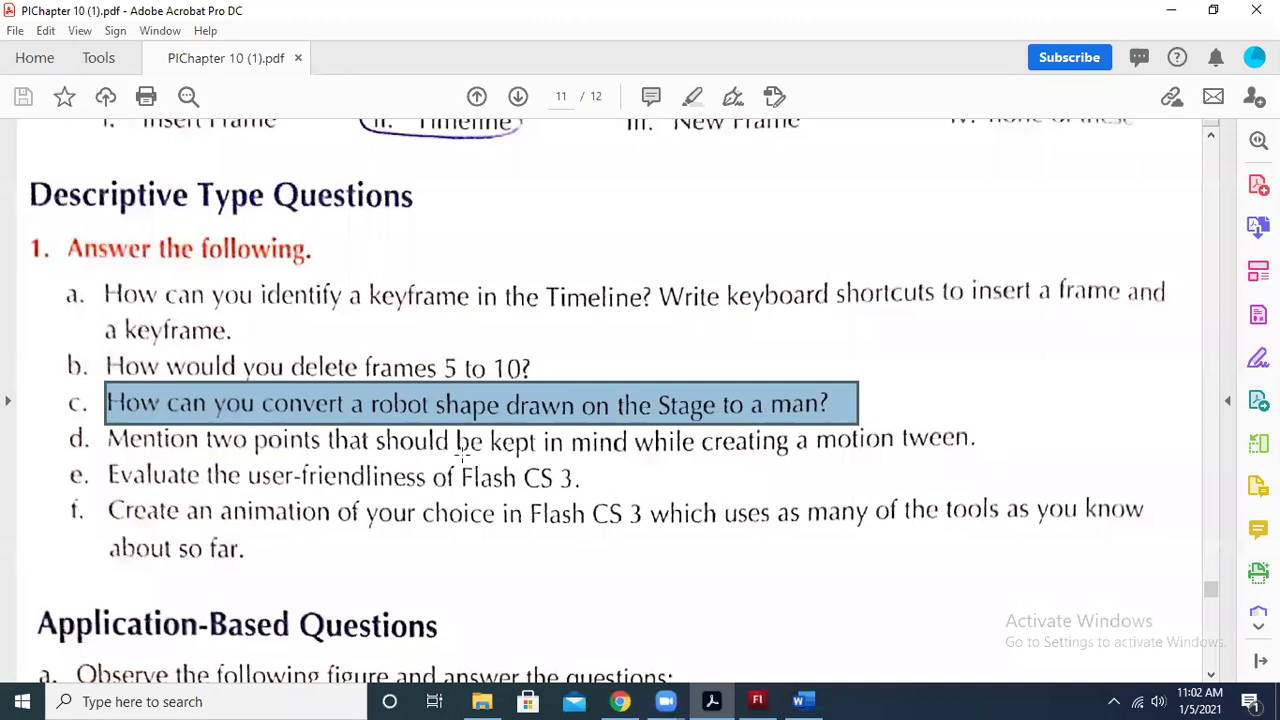
{"action": "left_click", "coordinate": [529, 448]}
{"action": "mouse_move", "coordinate": [737, 634]}
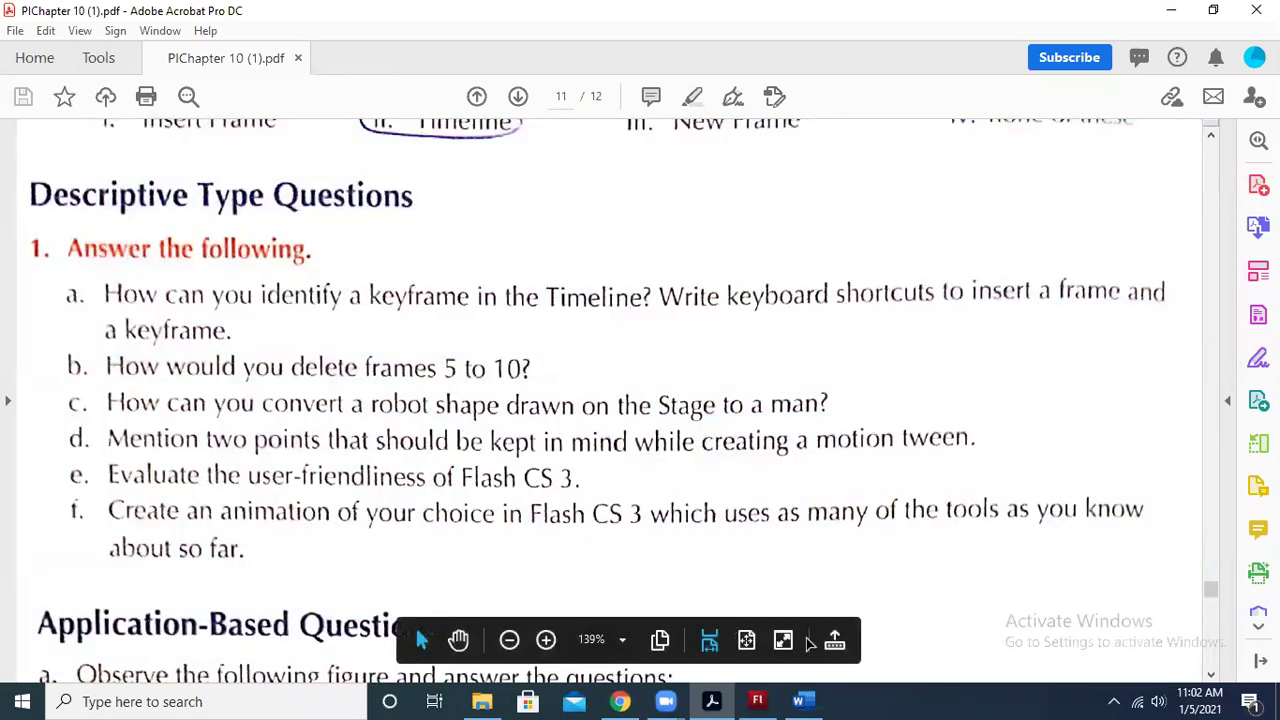
{"action": "left_click", "coordinate": [798, 701]}
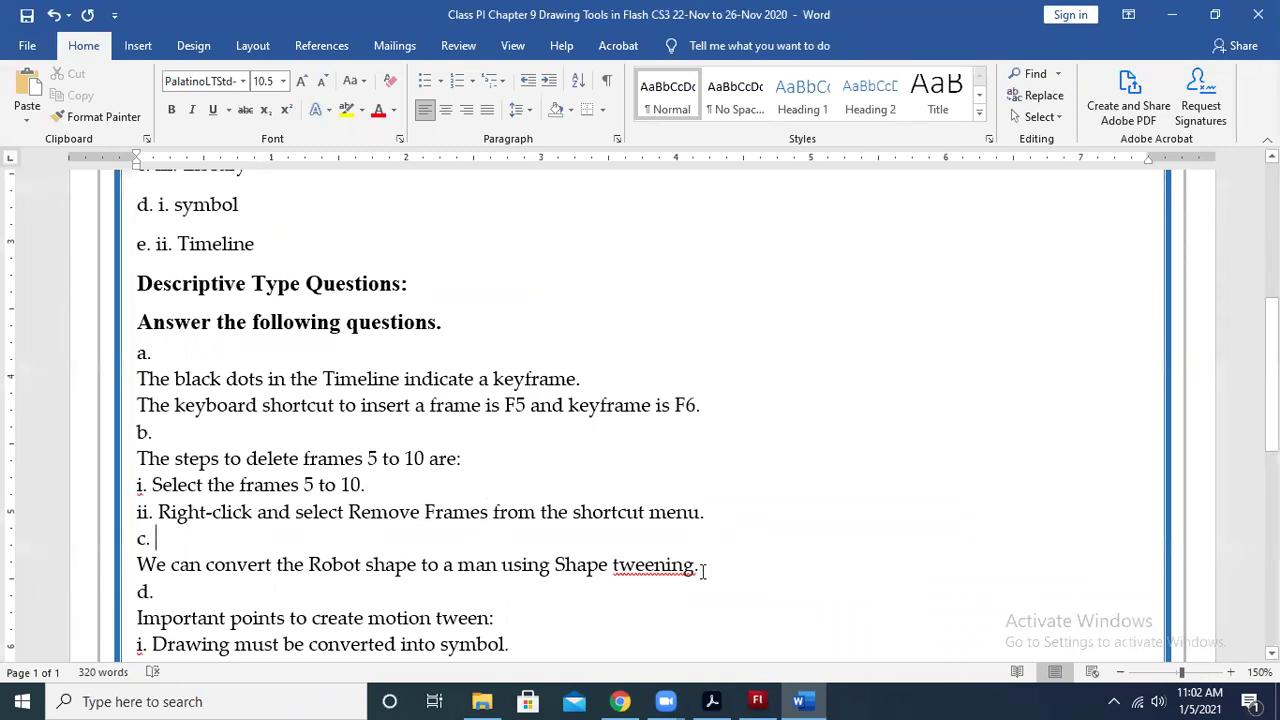
{"action": "left_click_drag", "start_coordinate": [700, 566], "coordinate": [554, 566]}
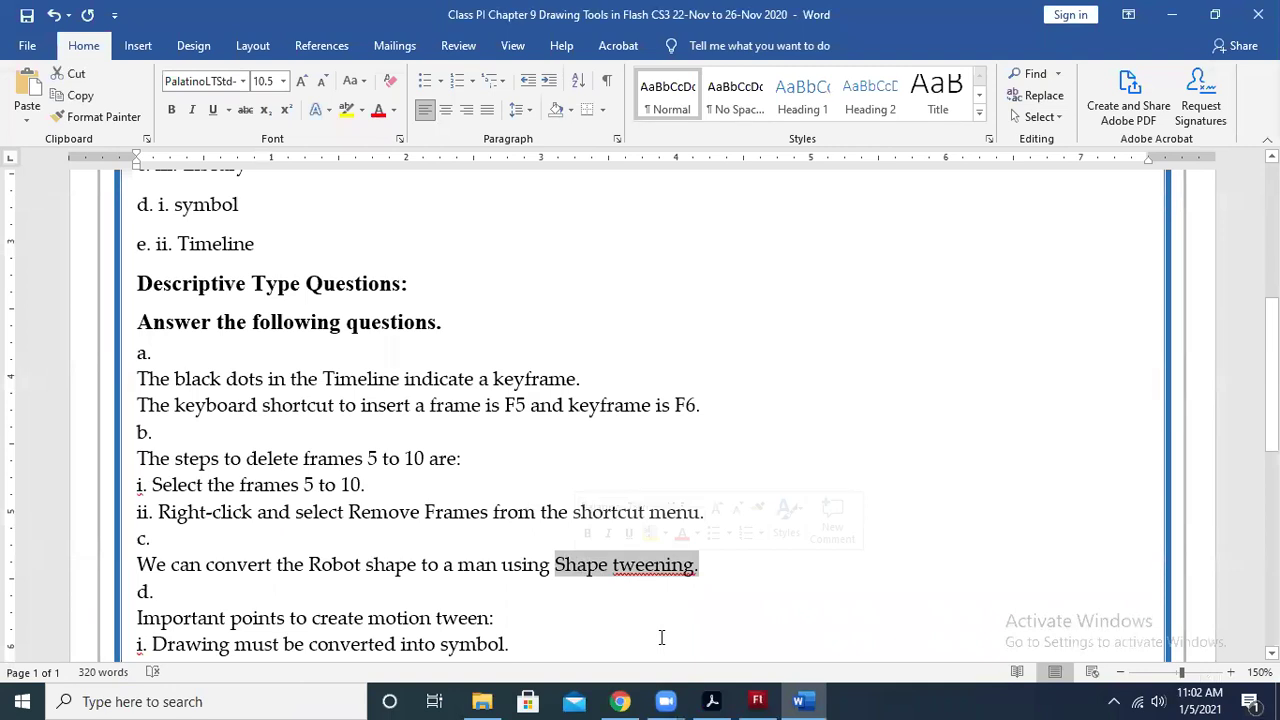
Switch to Chrome and open google.com in place of the Downloads page
{"action": "key", "text": "alt+Tab"}
{"action": "left_click", "coordinate": [620, 701]}
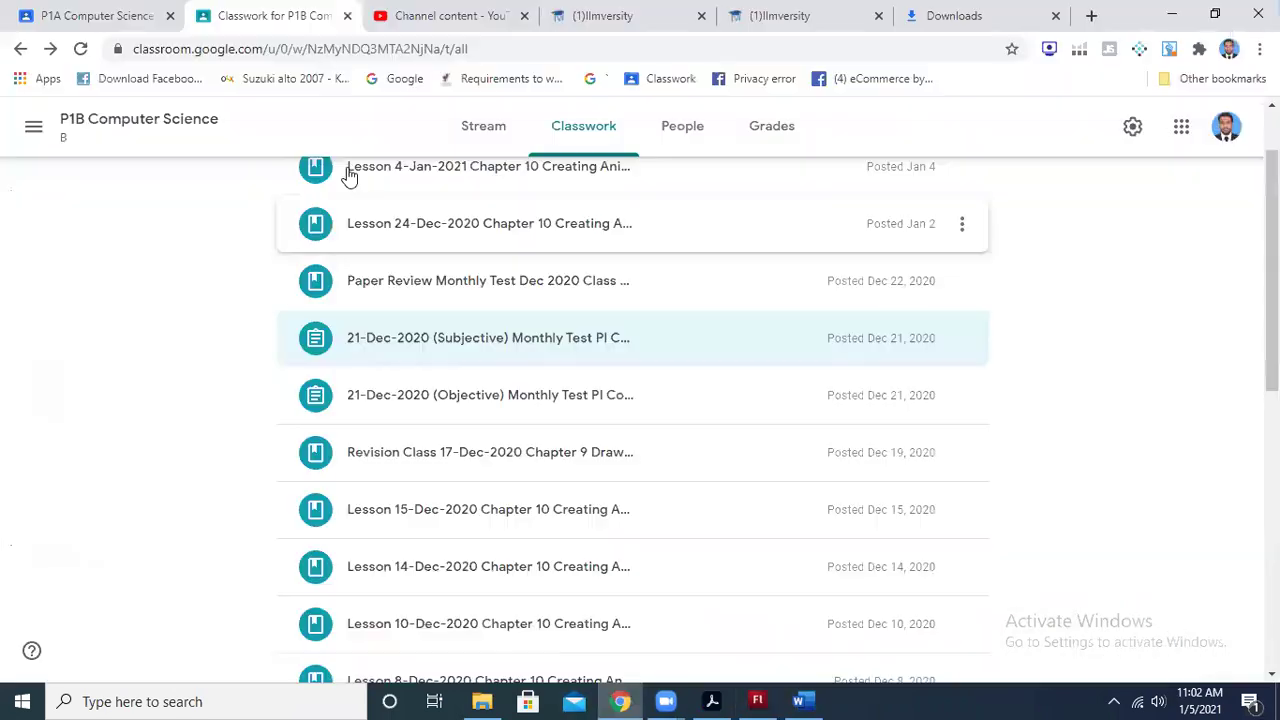
{"action": "left_click", "coordinate": [630, 14]}
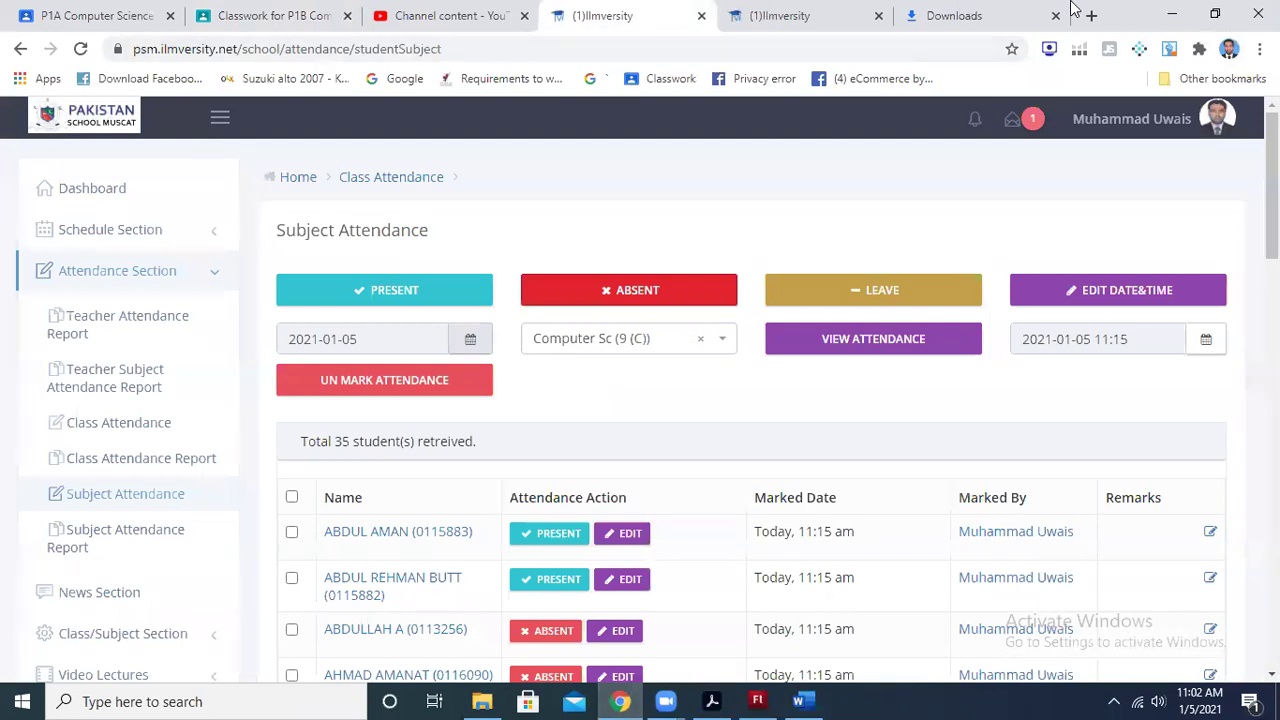
{"action": "left_click", "coordinate": [930, 14]}
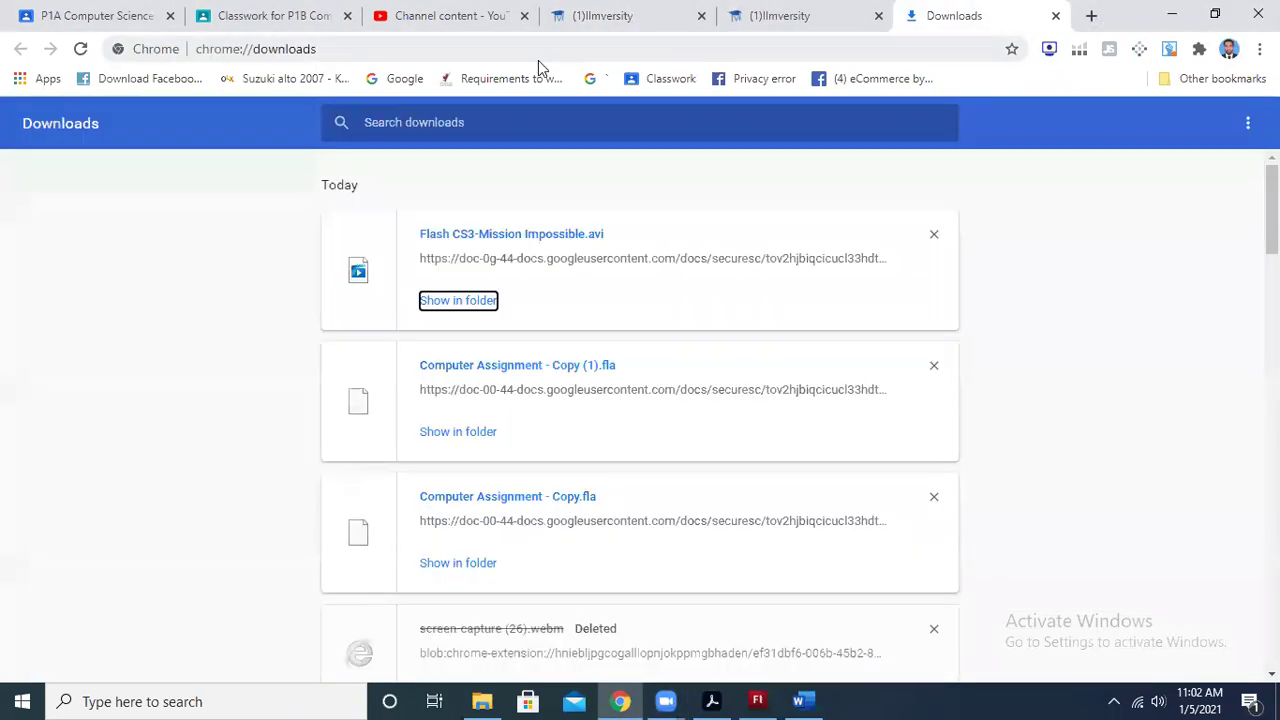
{"action": "left_click", "coordinate": [538, 60]}
{"action": "type", "text": "google.com"}
{"action": "key", "text": "Return"}
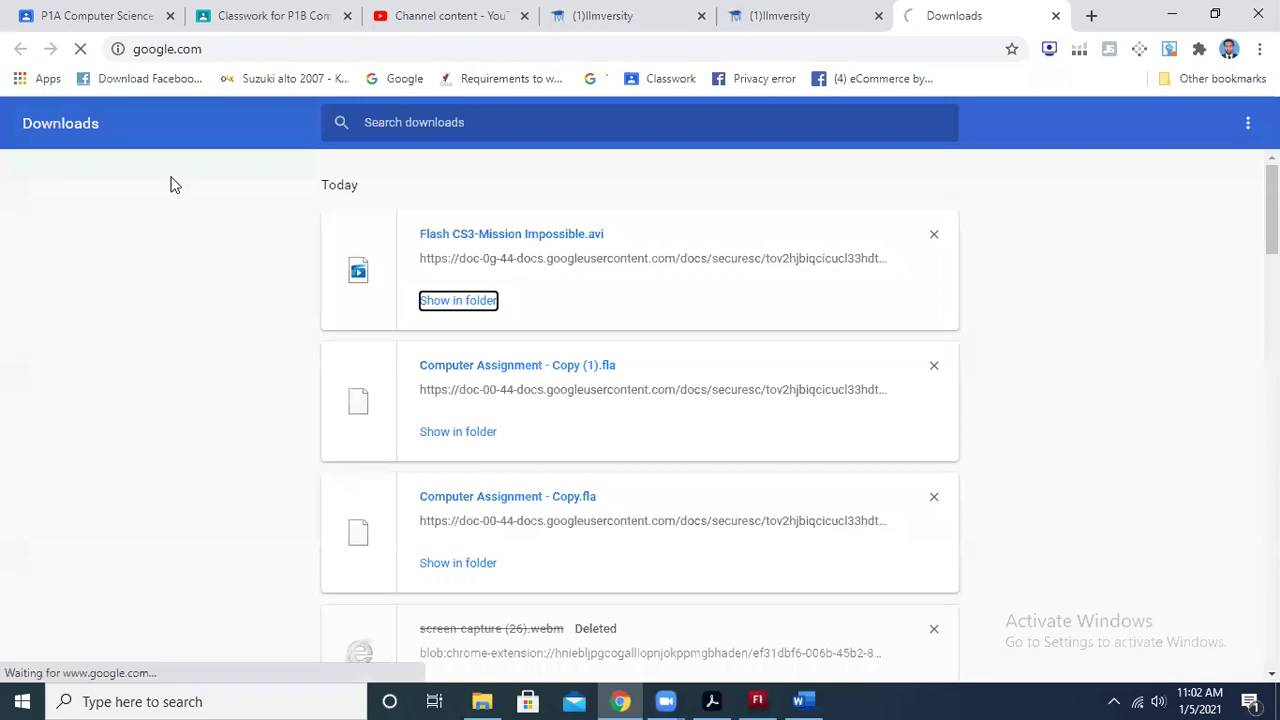
Search Google for "robot" and look over the results
{"action": "left_click", "coordinate": [455, 408]}
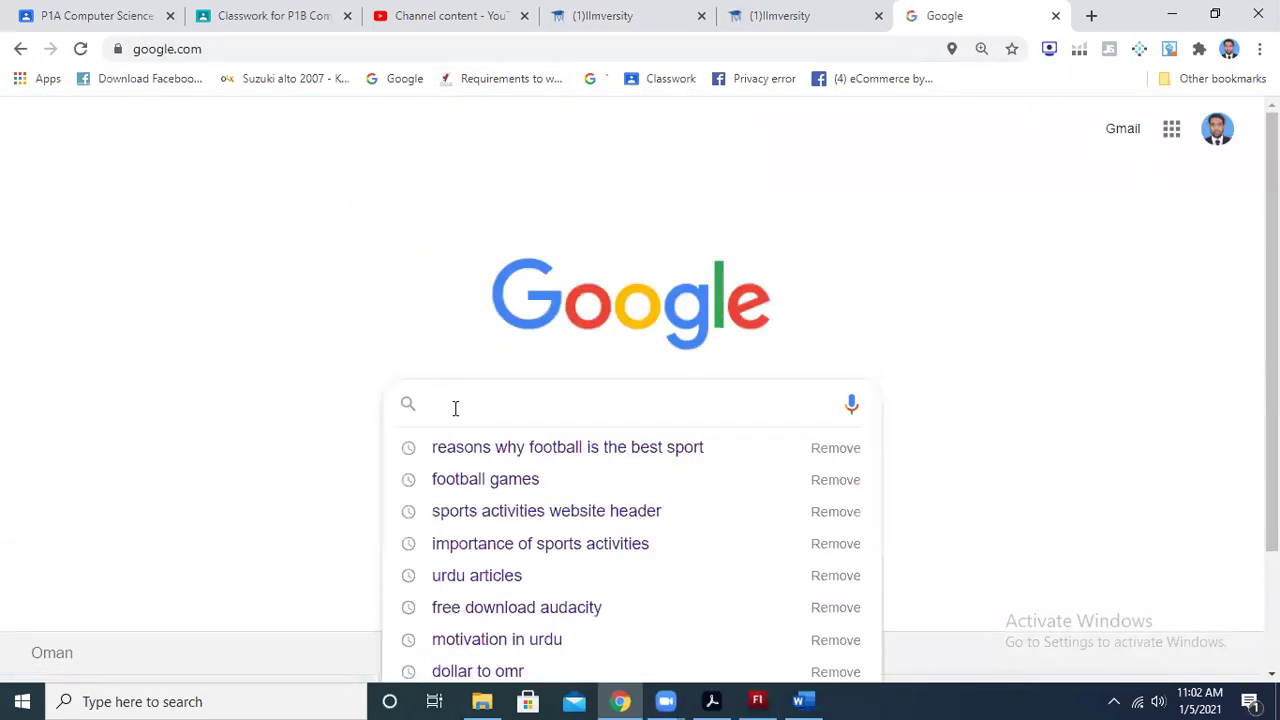
{"action": "type", "text": "robot"}
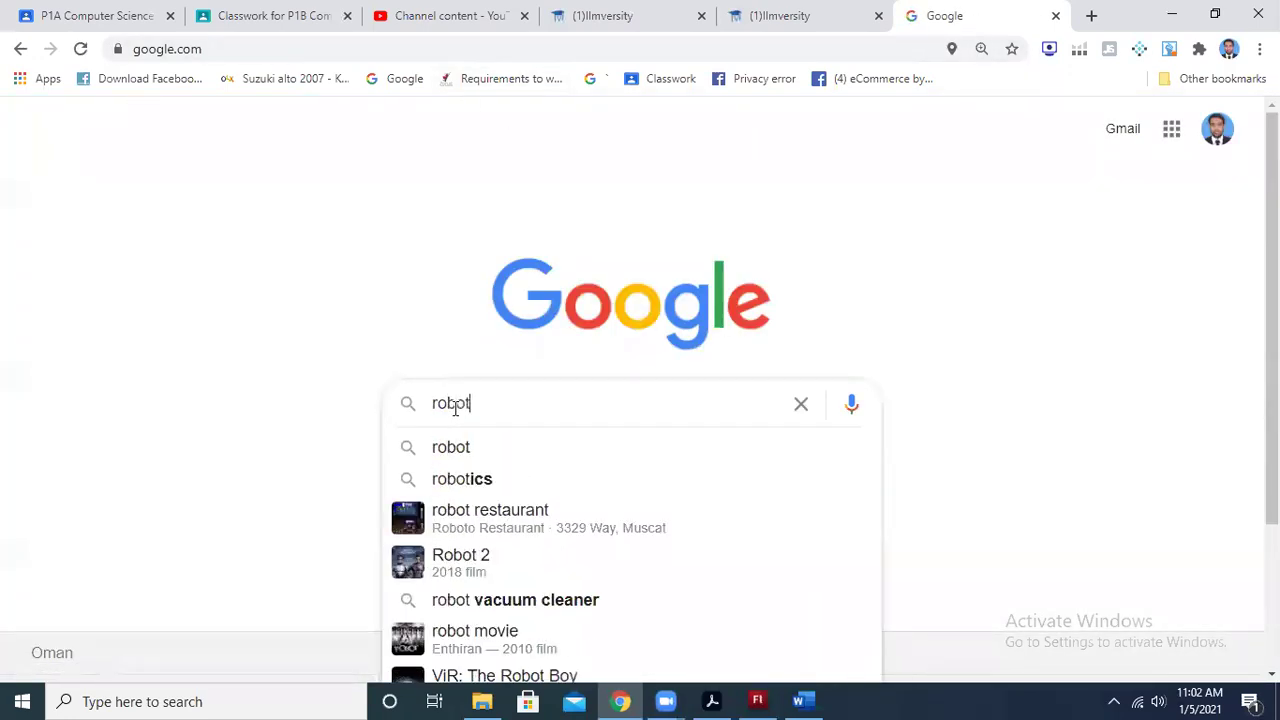
{"action": "key", "text": "Return"}
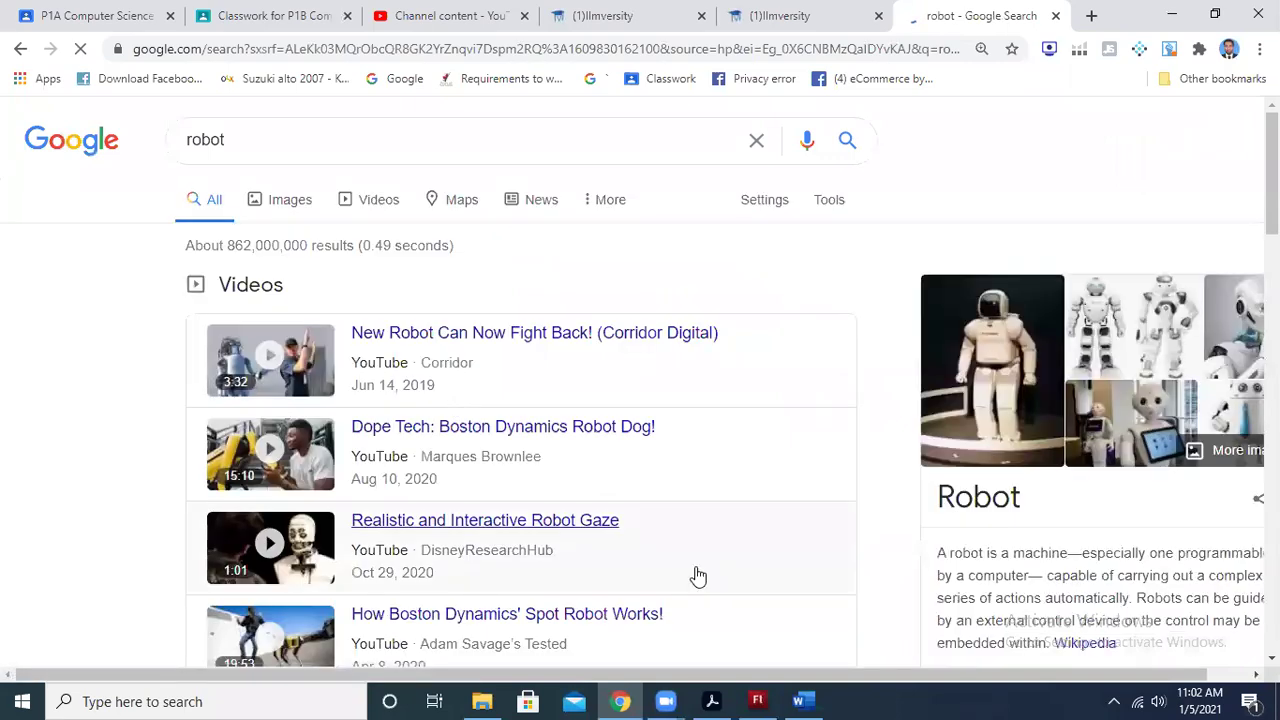
{"action": "scroll", "coordinate": [434, 189], "scroll_direction": "down", "scroll_amount": 1}
{"action": "scroll", "coordinate": [434, 189], "scroll_direction": "up", "scroll_amount": 2}
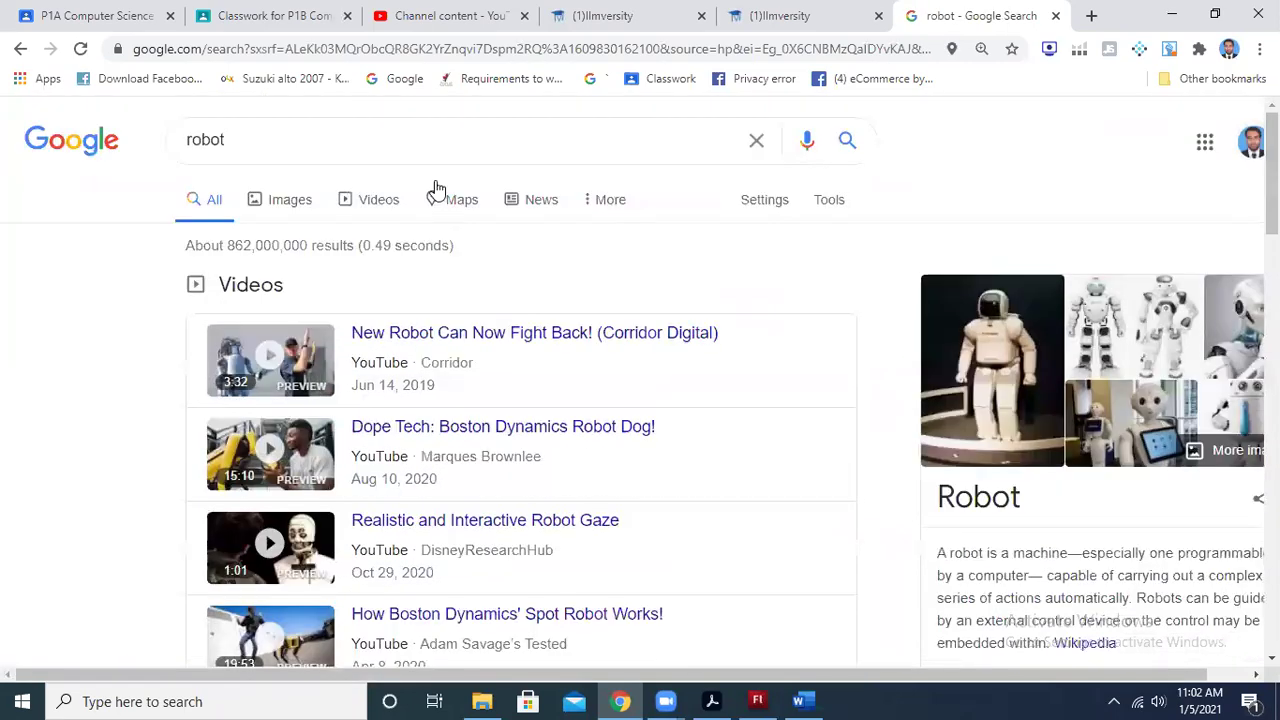
Search Google for "robot png" and browse its image results
{"action": "left_click", "coordinate": [313, 151]}
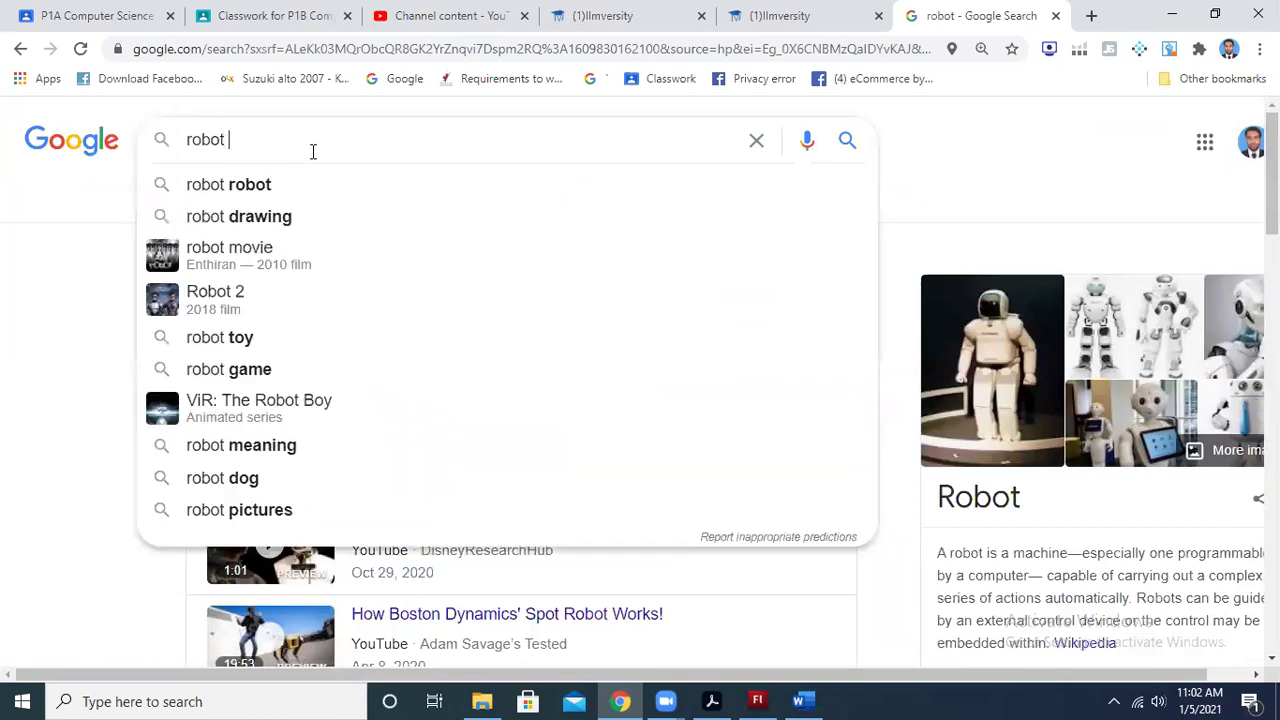
{"action": "type", "text": "png"}
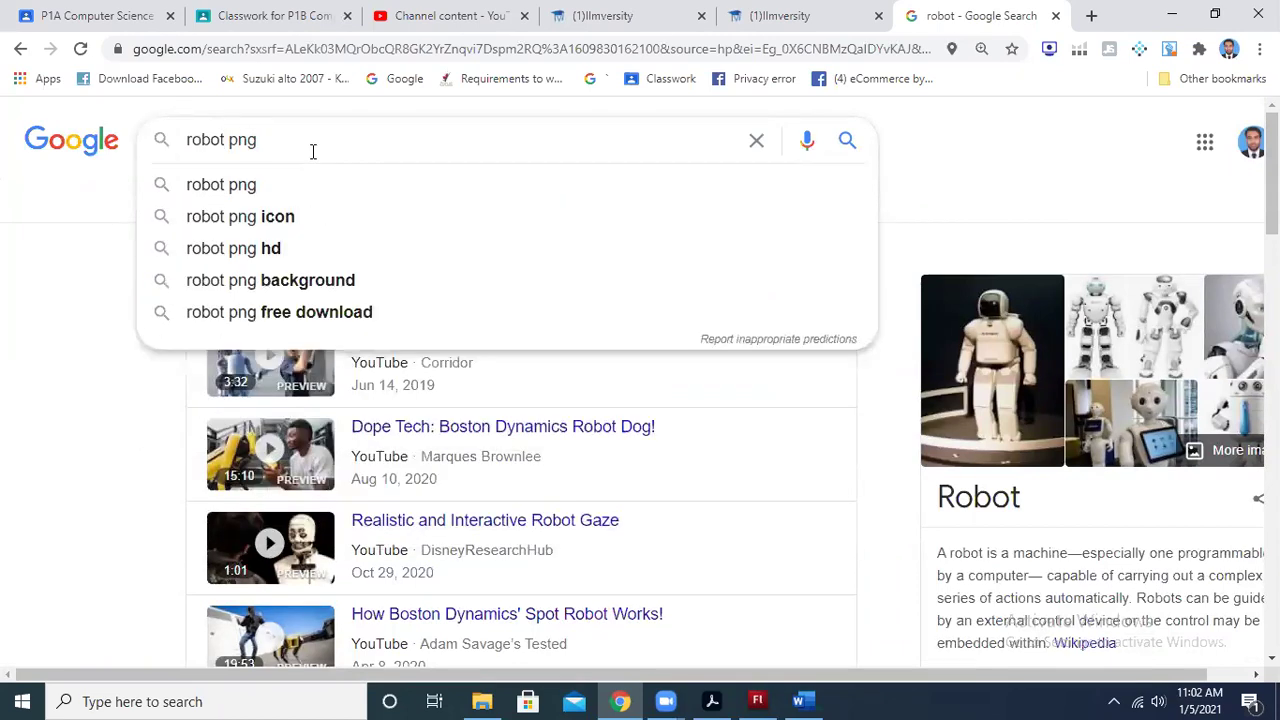
{"action": "key", "text": "Return"}
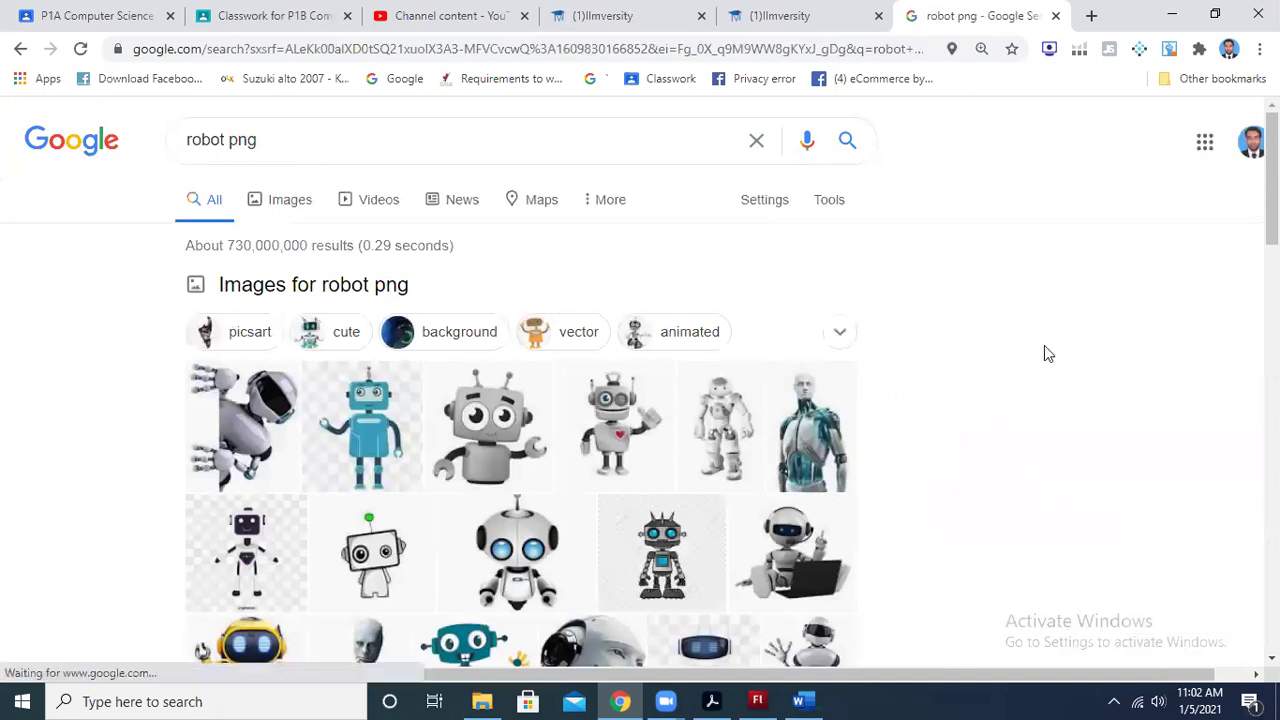
{"action": "left_click_drag", "start_coordinate": [1271, 178], "coordinate": [1271, 220]}
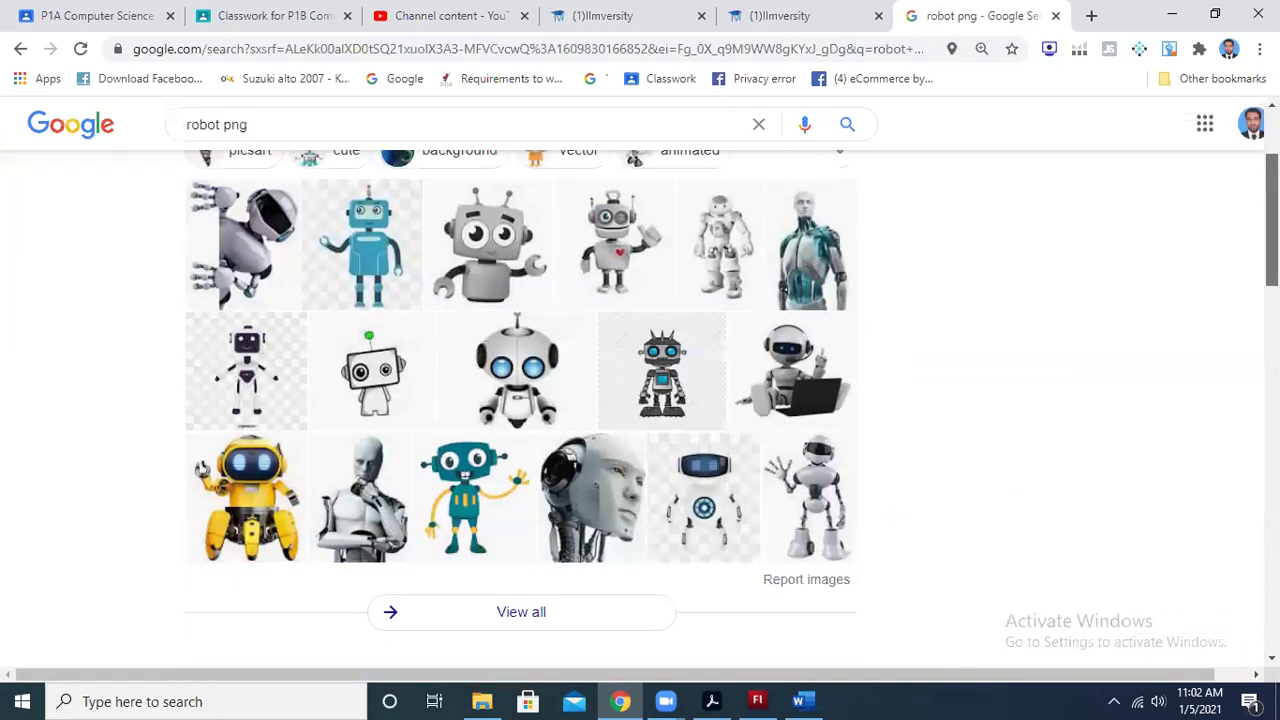
{"action": "scroll", "coordinate": [640, 400], "scroll_direction": "down", "scroll_amount": 1}
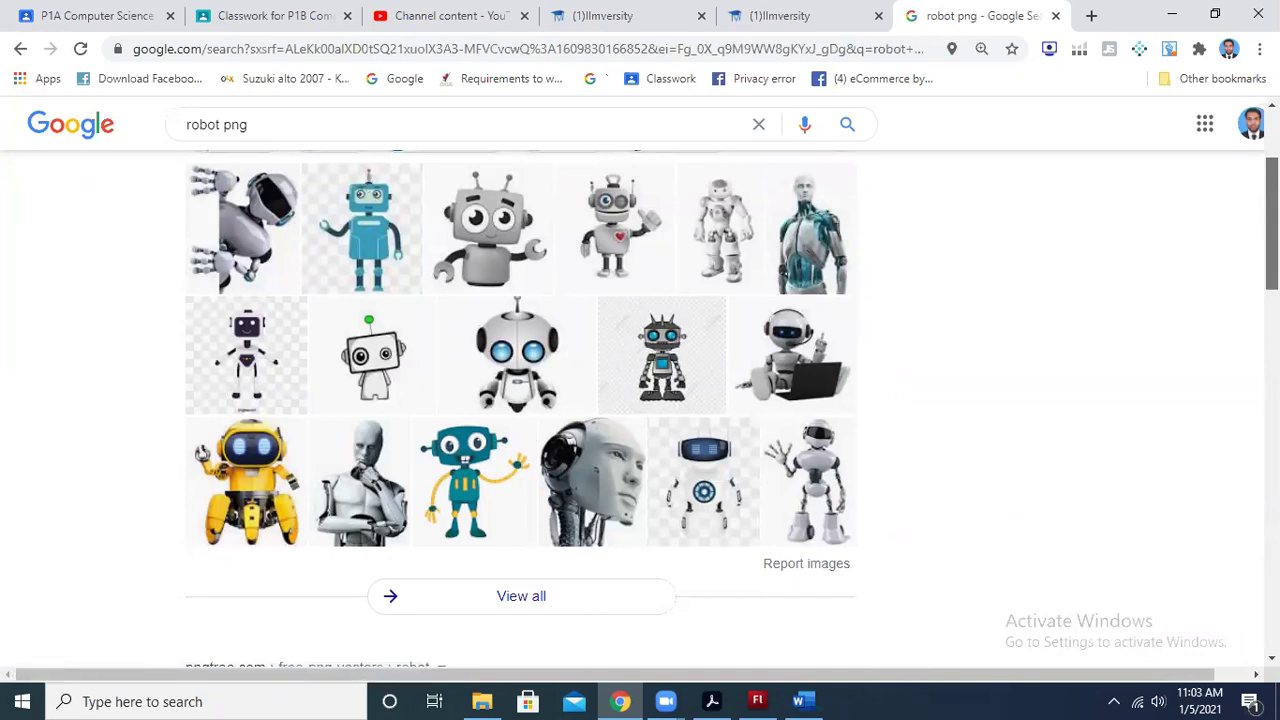
{"action": "scroll", "coordinate": [640, 400], "scroll_direction": "up", "scroll_amount": 2}
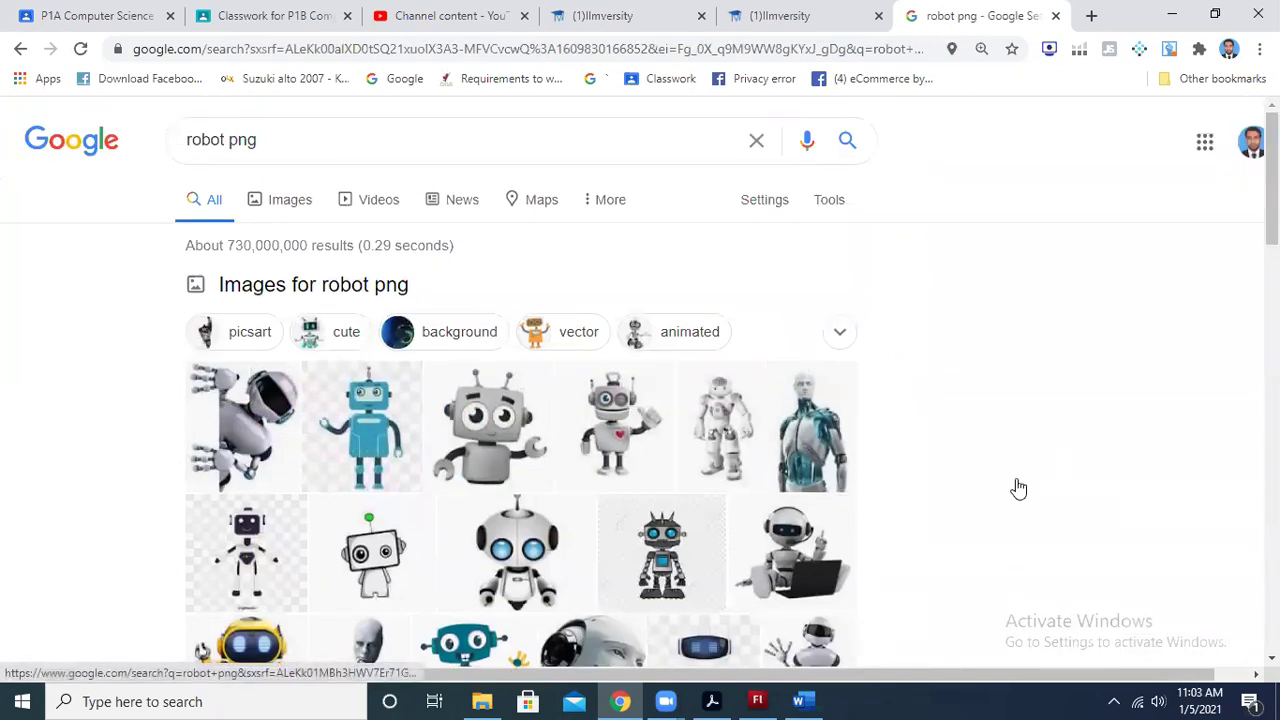
{"action": "left_click", "coordinate": [290, 199]}
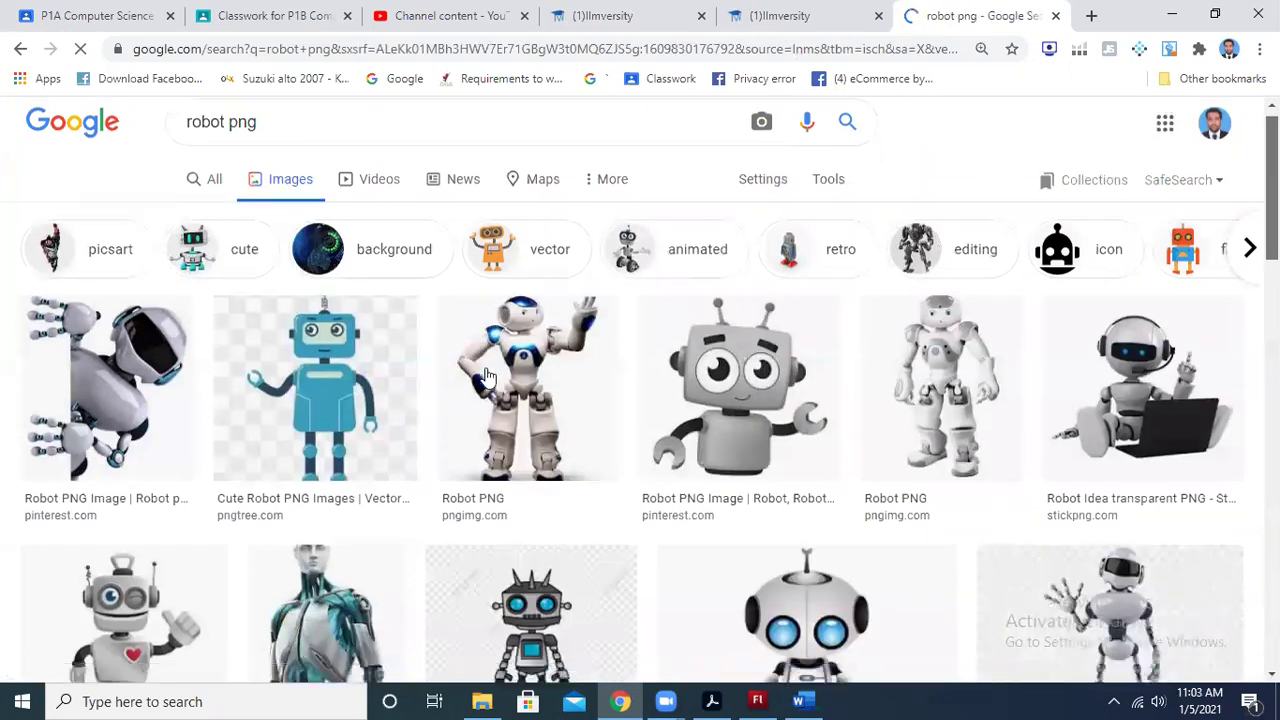
{"action": "scroll", "coordinate": [877, 274], "scroll_direction": "down", "scroll_amount": 4}
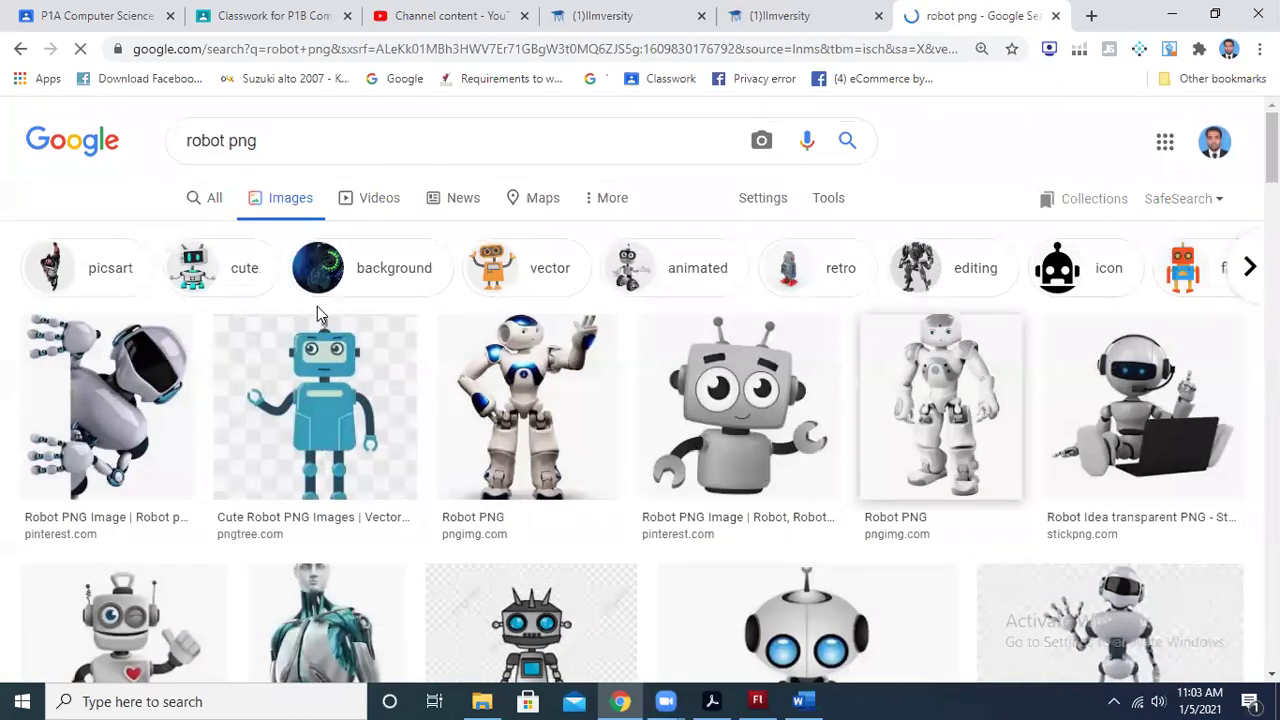
Open the all-white standing robot from pngimg.com in a new tab and return to the image results
{"action": "right_click", "coordinate": [908, 342]}
{"action": "key", "text": "Return"}
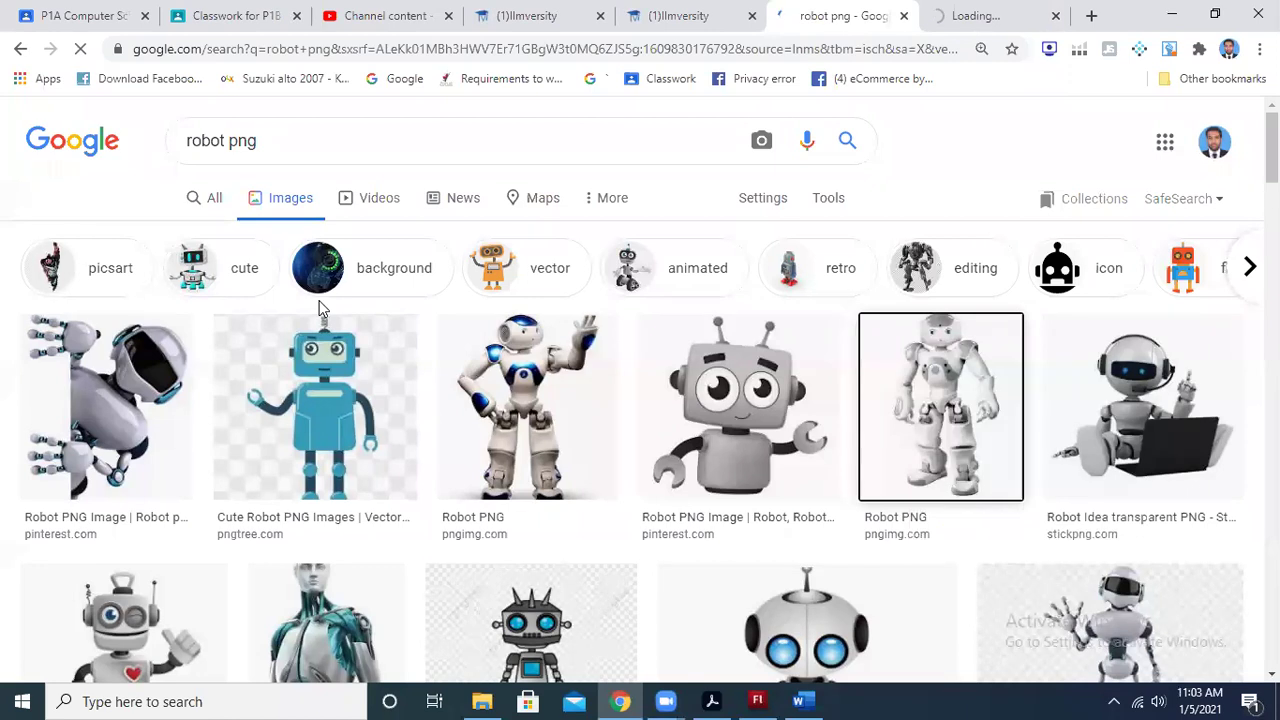
{"action": "key", "text": "ctrl+Tab"}
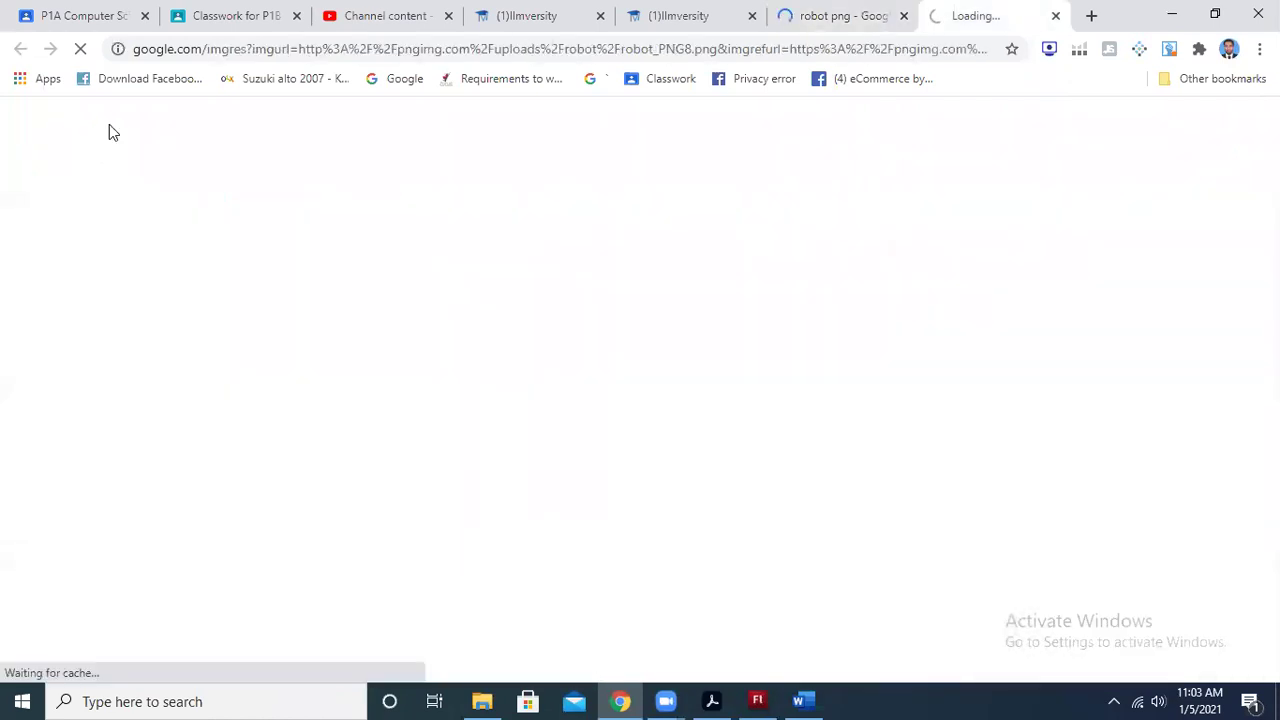
{"action": "key", "text": "ctrl+shift+Tab"}
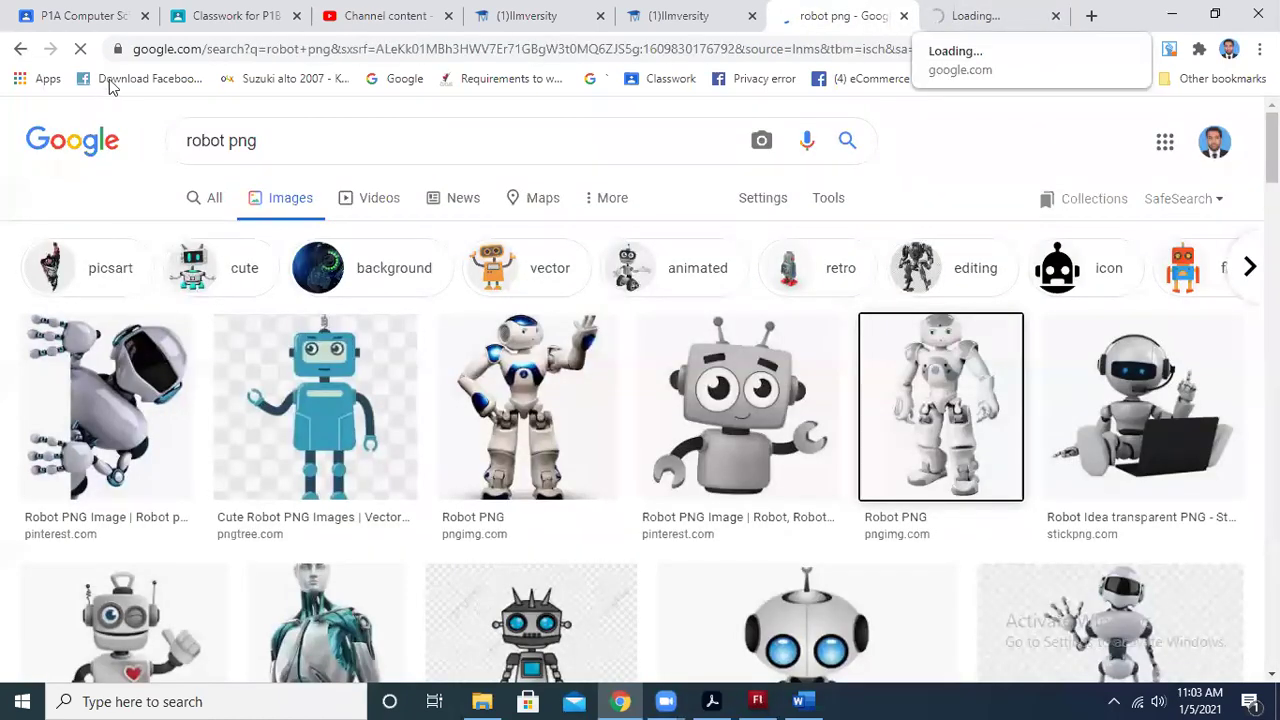
Open the waving blue-and-white robot from pngimg.com in a new tab and bring up its enlarged image
{"action": "right_click", "coordinate": [518, 356]}
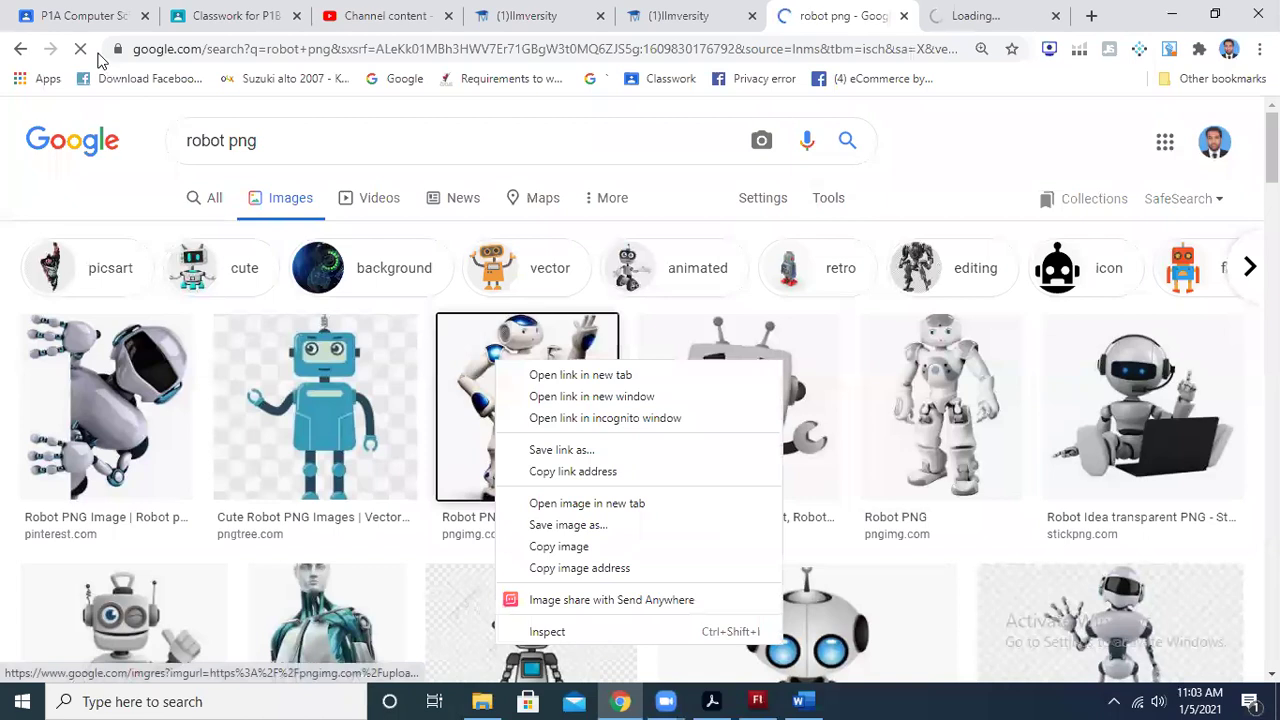
{"action": "left_click", "coordinate": [575, 374]}
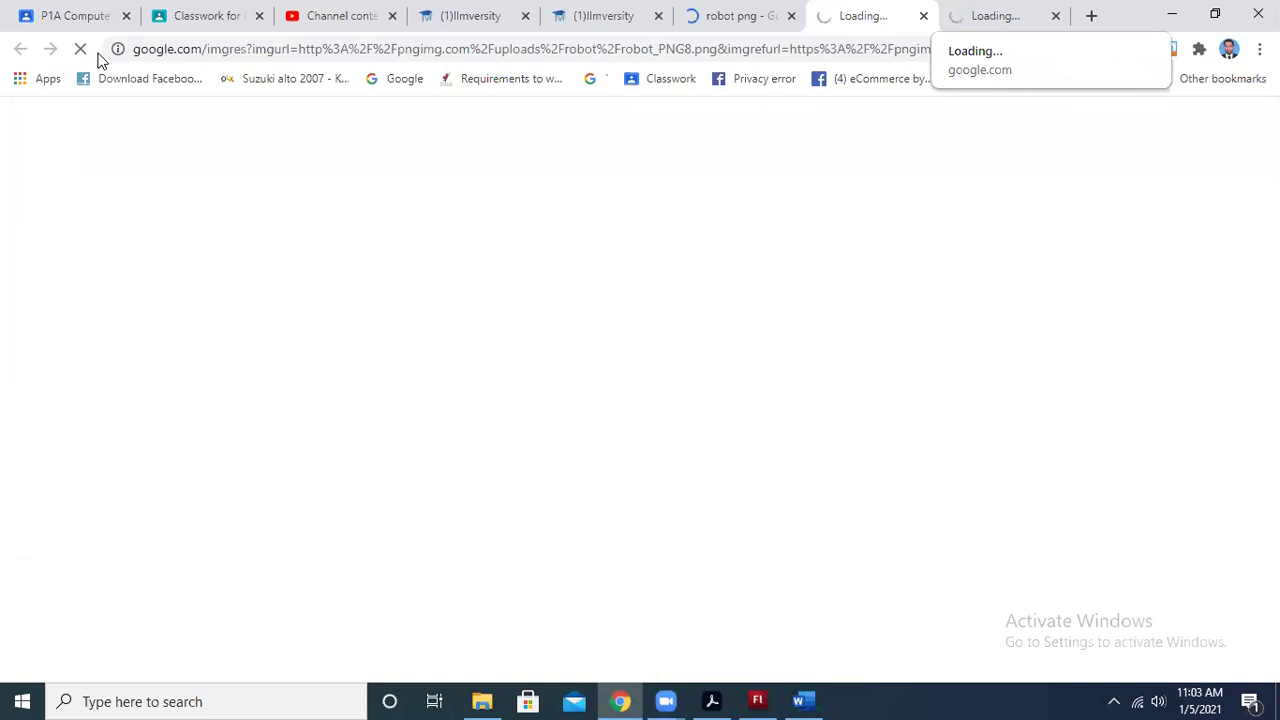
{"action": "key", "text": "ctrl+Tab"}
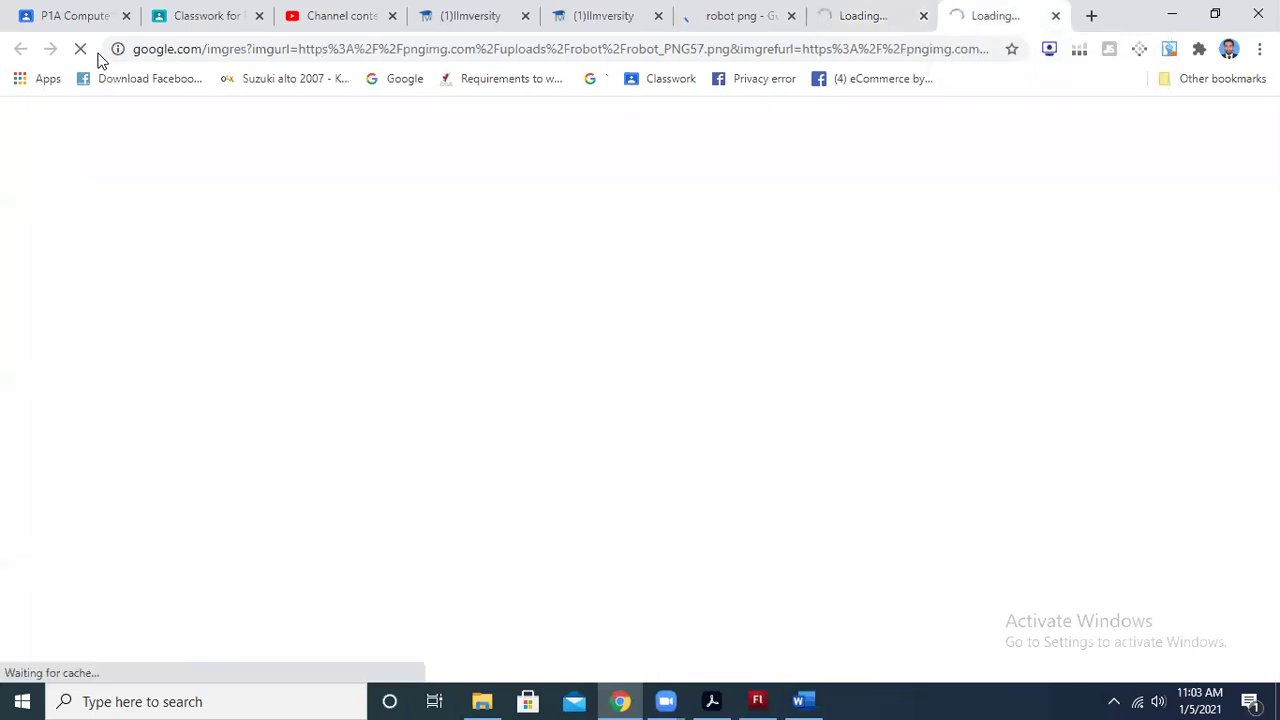
{"action": "key", "text": "ctrl+shift+Tab"}
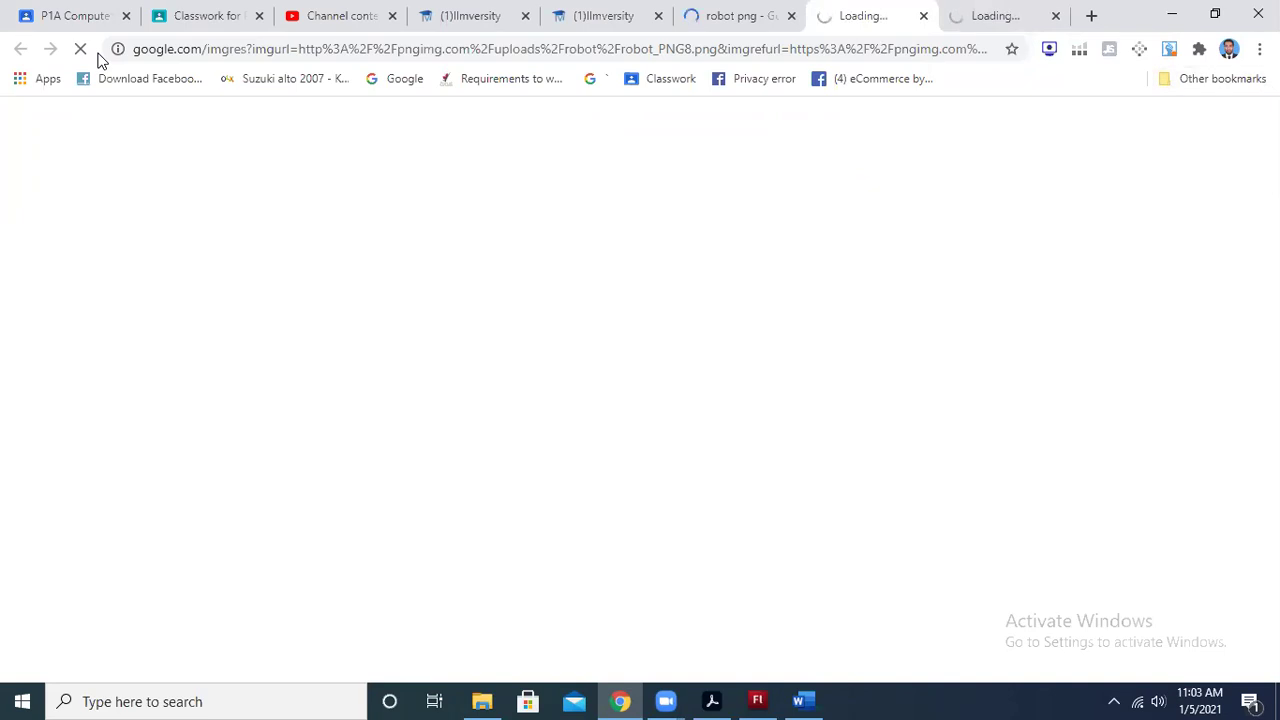
{"action": "key", "text": "ctrl+Tab"}
{"action": "key", "text": "ctrl+shift+Tab"}
{"action": "key", "text": "ctrl+shift+Tab"}
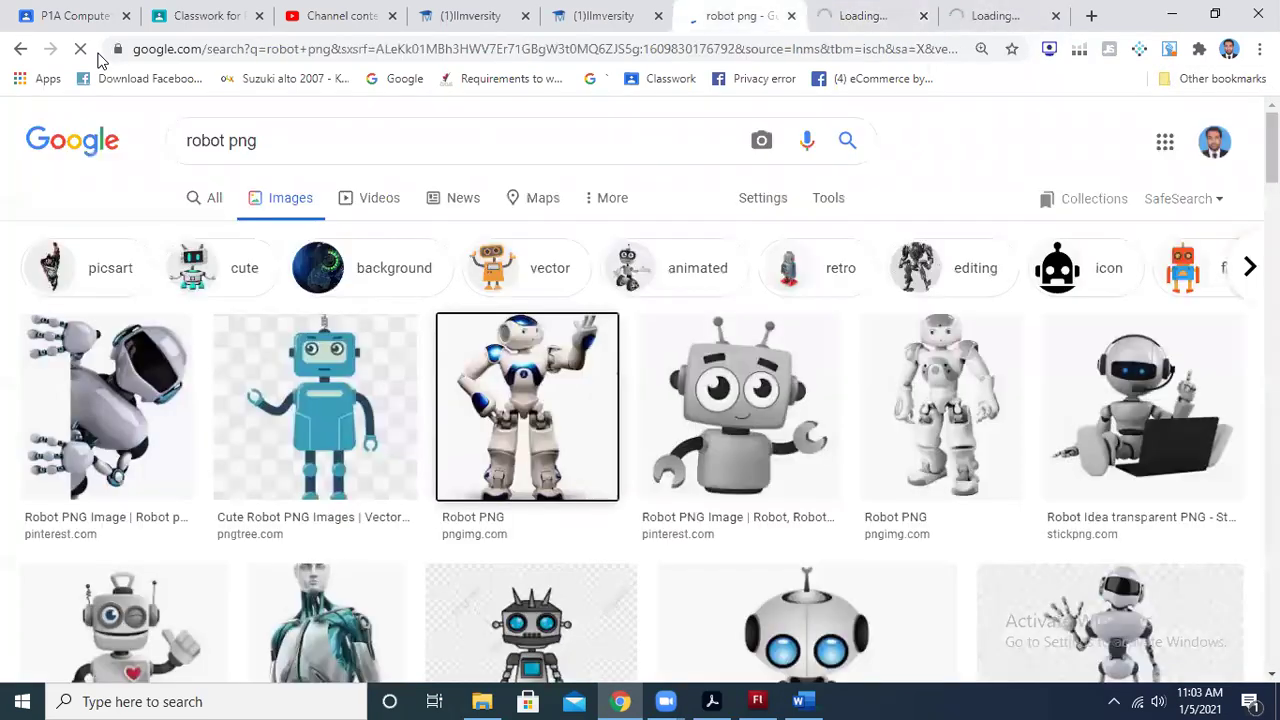
{"action": "key", "text": "ctrl+Tab"}
{"action": "key", "text": "ctrl+Tab"}
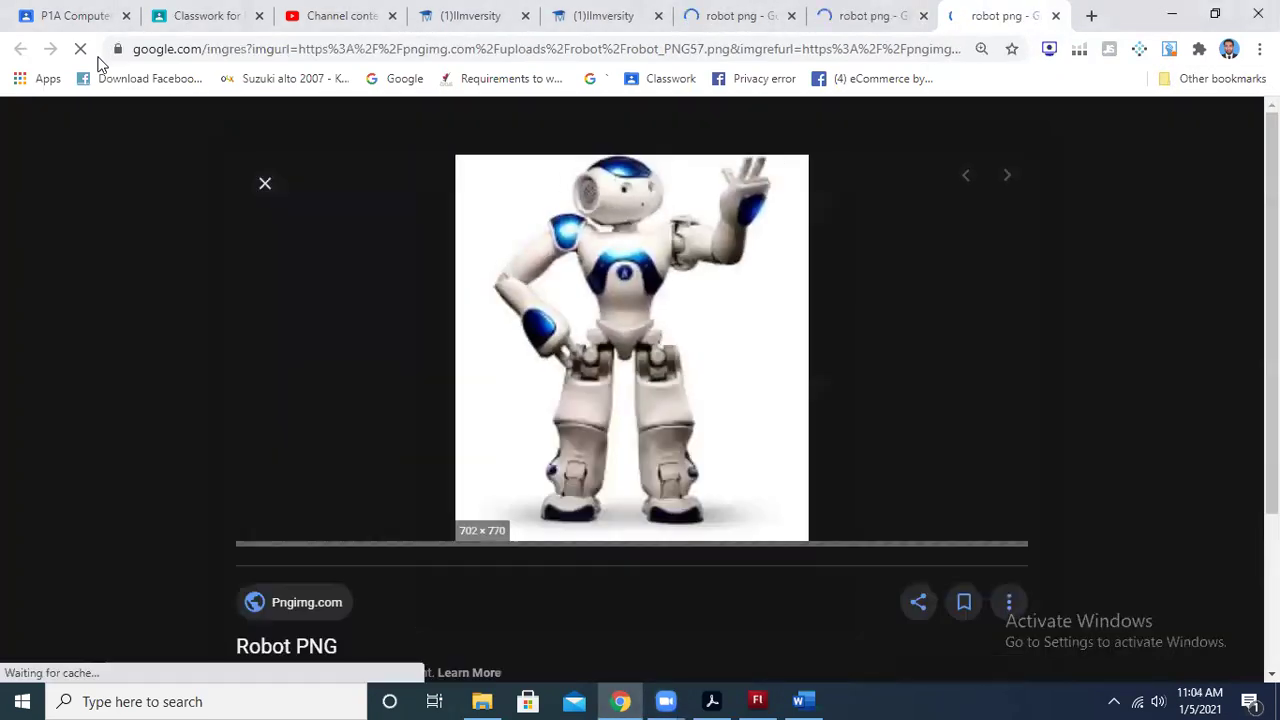
Start saving the enlarged blue-and-white robot image to disk
{"action": "key", "text": "shift+F10"}
{"action": "key", "text": "Down"}
{"action": "key", "text": "Down"}
{"action": "key", "text": "Down"}
{"action": "key", "text": "Down"}
{"action": "key", "text": "Down"}
{"action": "key", "text": "Down"}
{"action": "key", "text": "Down"}
{"action": "key", "text": "Return"}
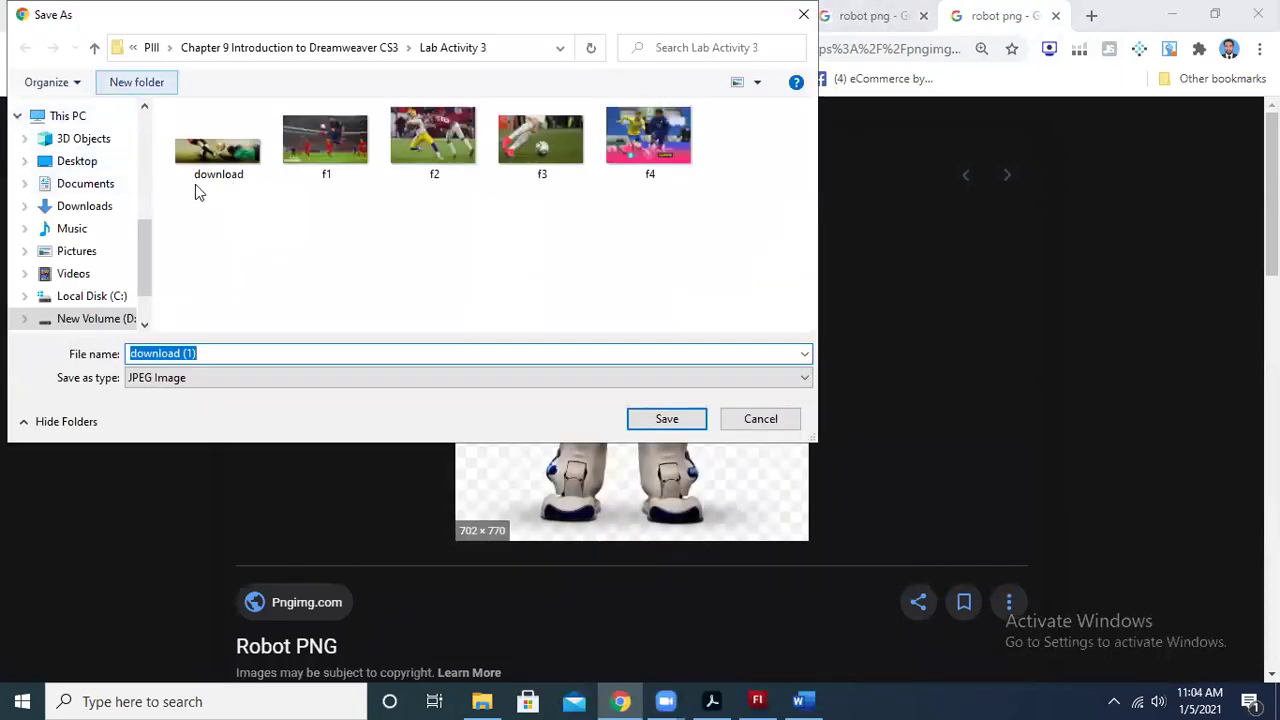
Save the picture as a JPEG named "robot" in the Chapter 10 folder under D:, _PSM, PI
{"action": "key", "text": "alt+Up"}
{"action": "key", "text": "alt+Up"}
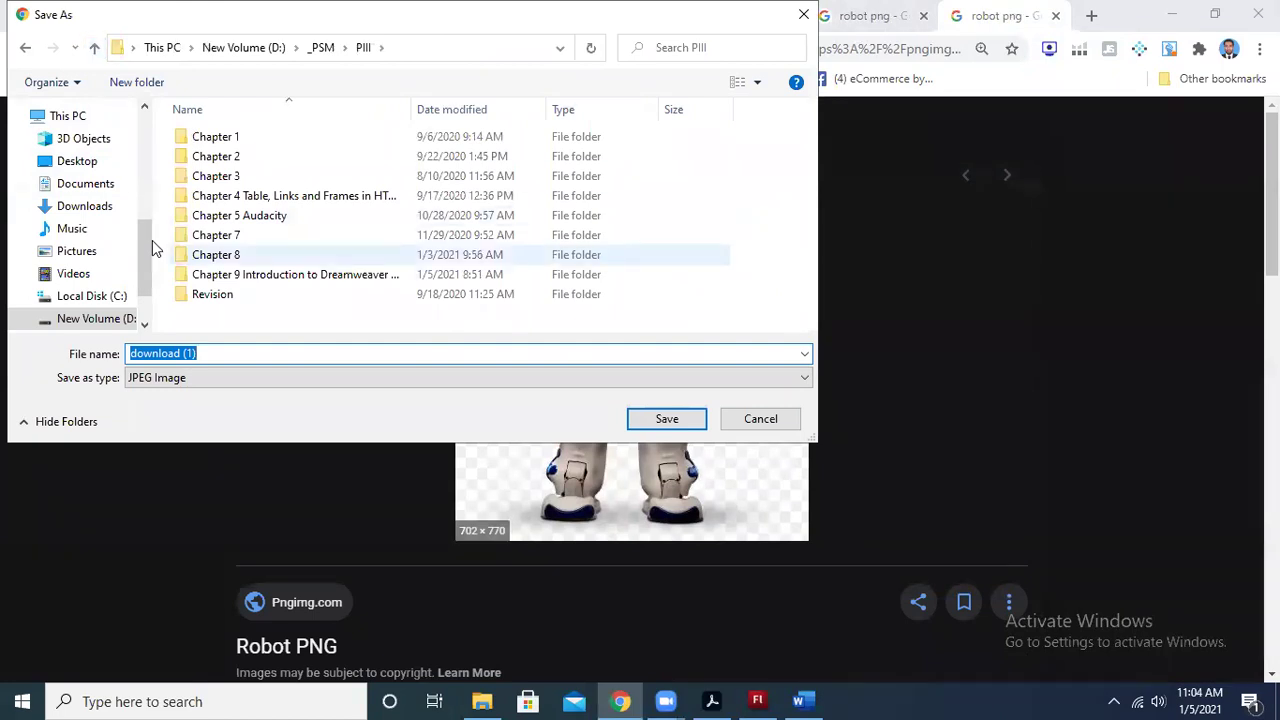
{"action": "scroll", "coordinate": [150, 262], "scroll_direction": "down", "scroll_amount": 1}
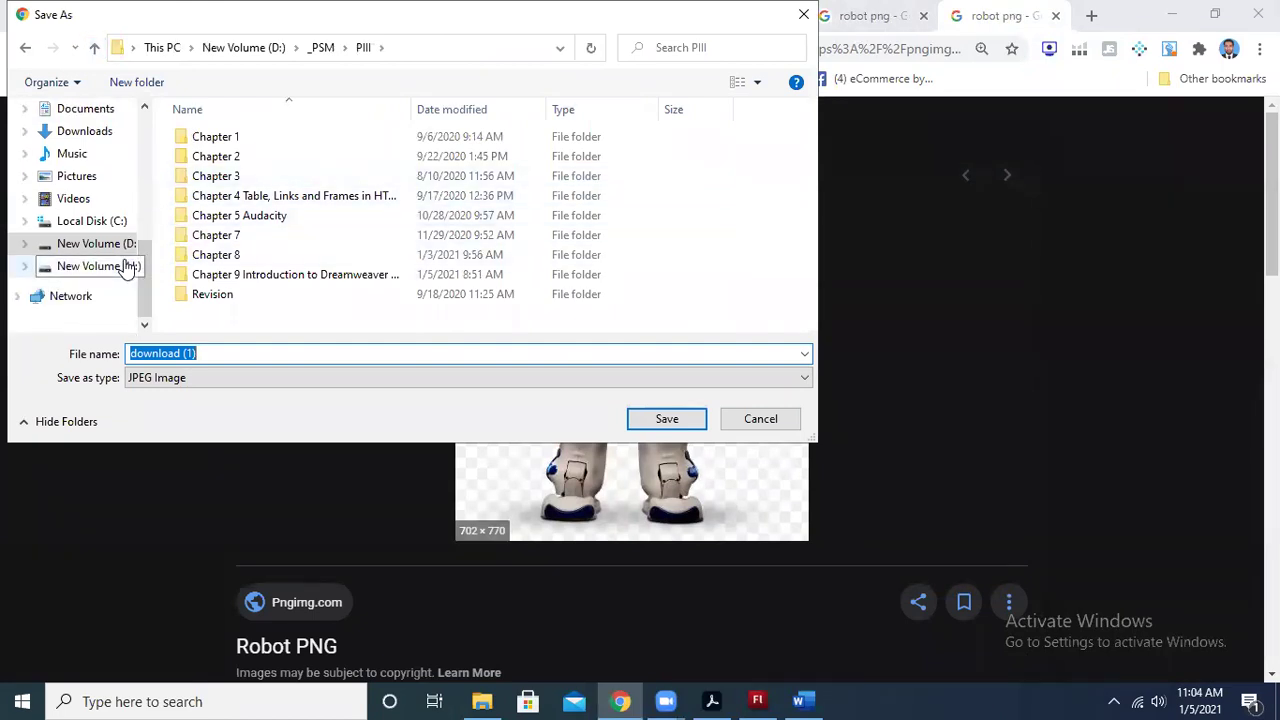
{"action": "left_click", "coordinate": [131, 246]}
{"action": "left_click", "coordinate": [233, 143]}
{"action": "double_click", "coordinate": [233, 143]}
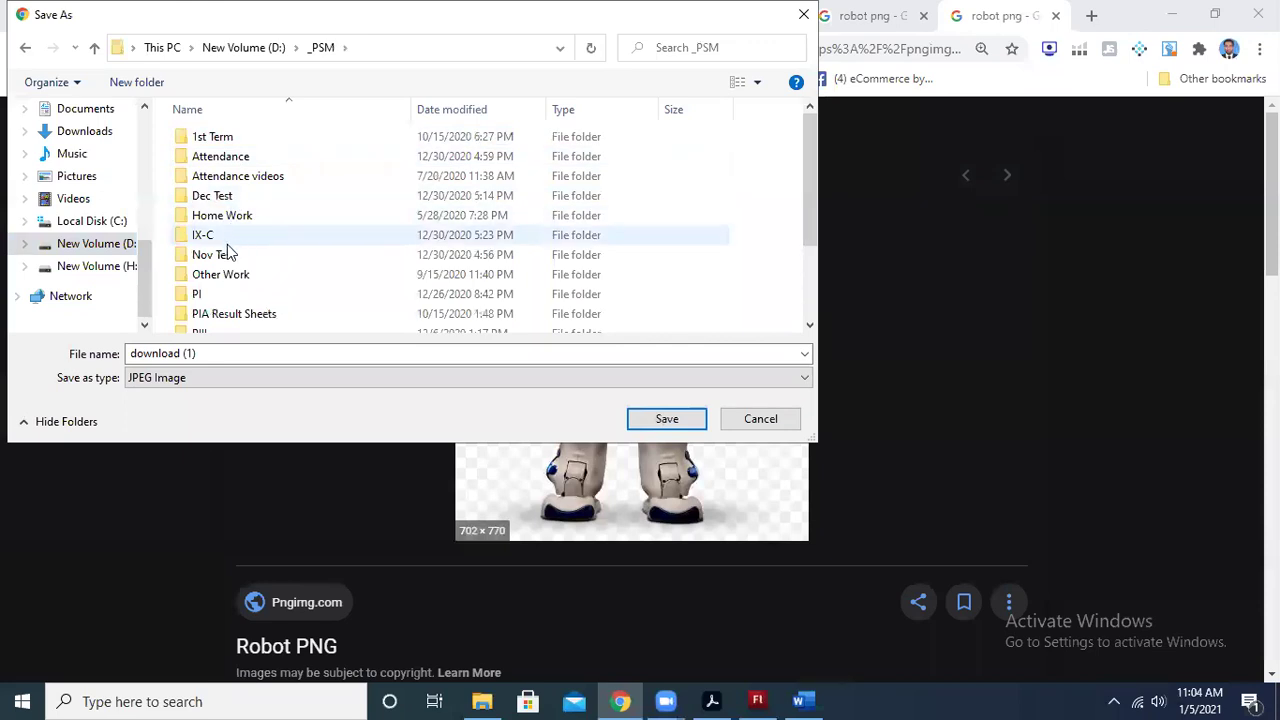
{"action": "double_click", "coordinate": [200, 292]}
{"action": "double_click", "coordinate": [230, 313]}
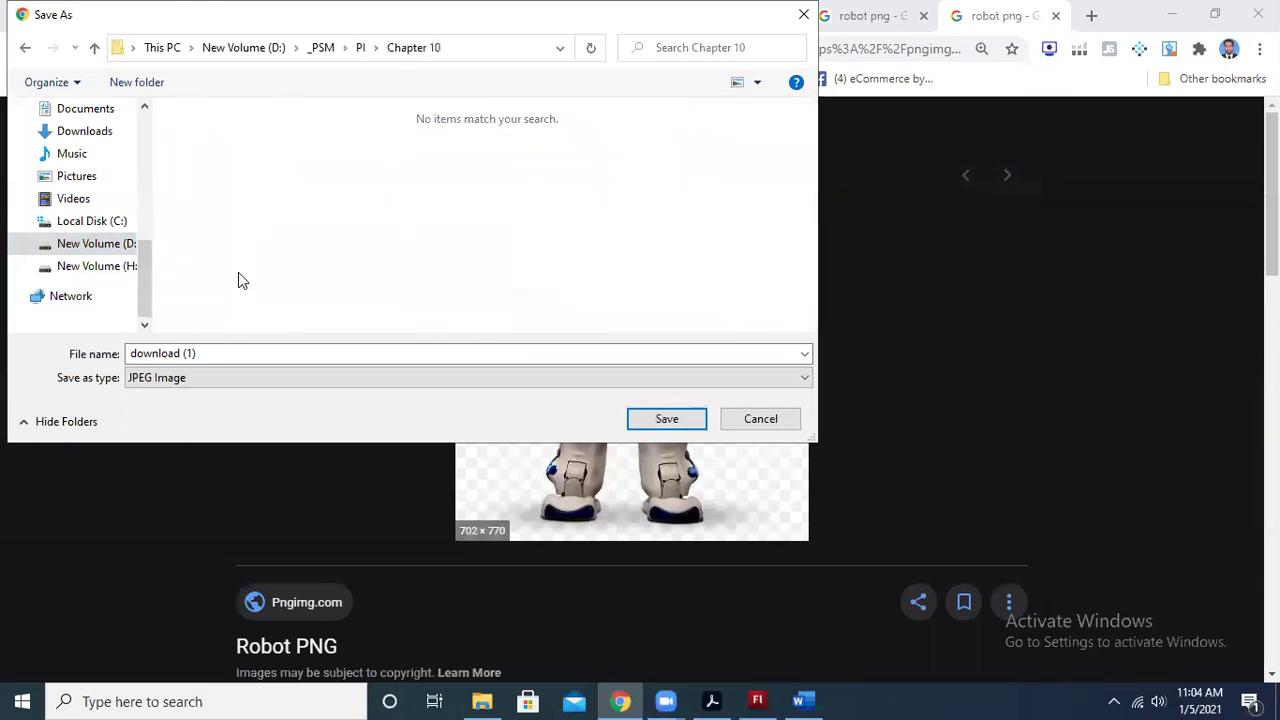
{"action": "left_click", "coordinate": [232, 354]}
{"action": "type", "text": "robot"}
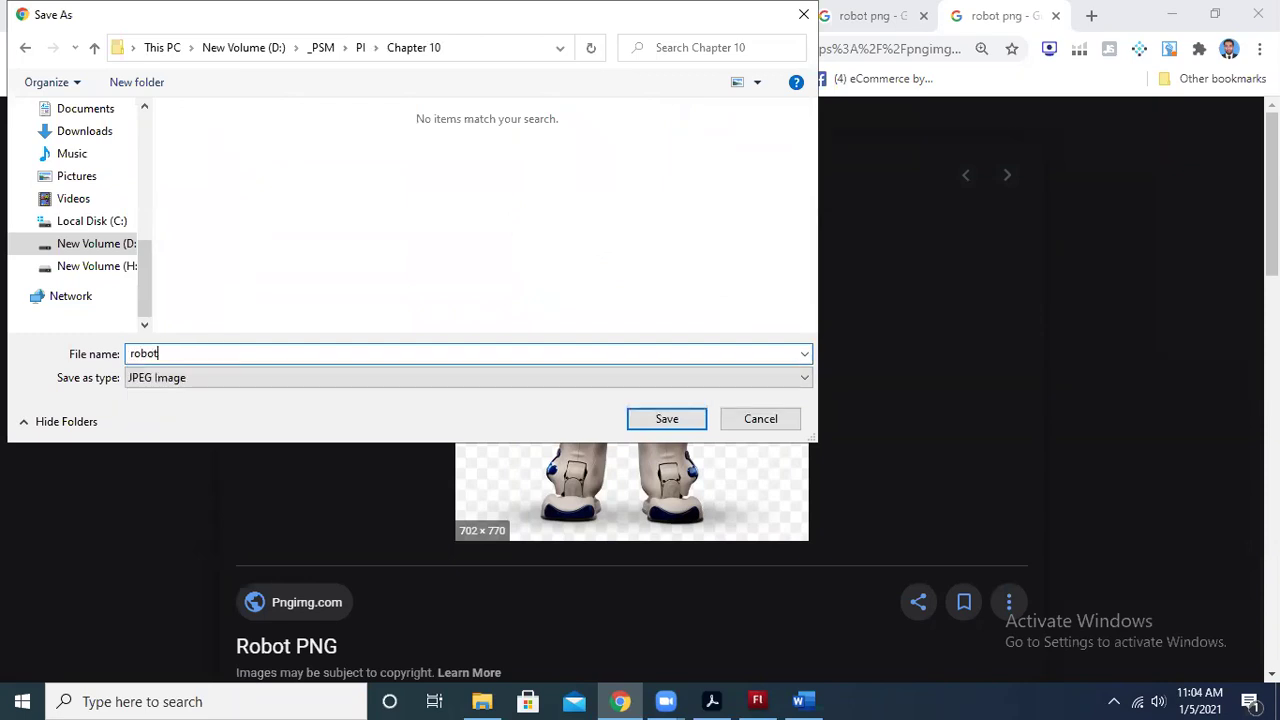
{"action": "key", "text": "Return"}
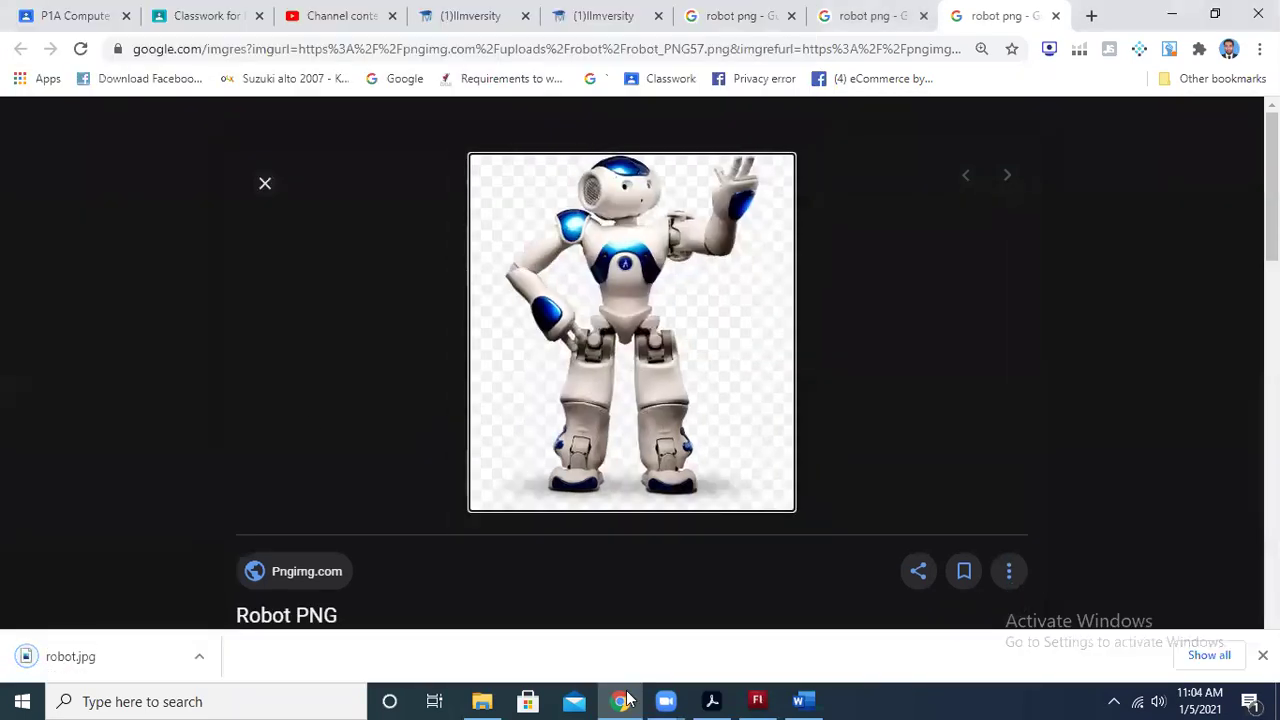
Switch to Flash and import the robot picture from the Chapter 10 folder onto the stage
{"action": "left_click", "coordinate": [752, 700]}
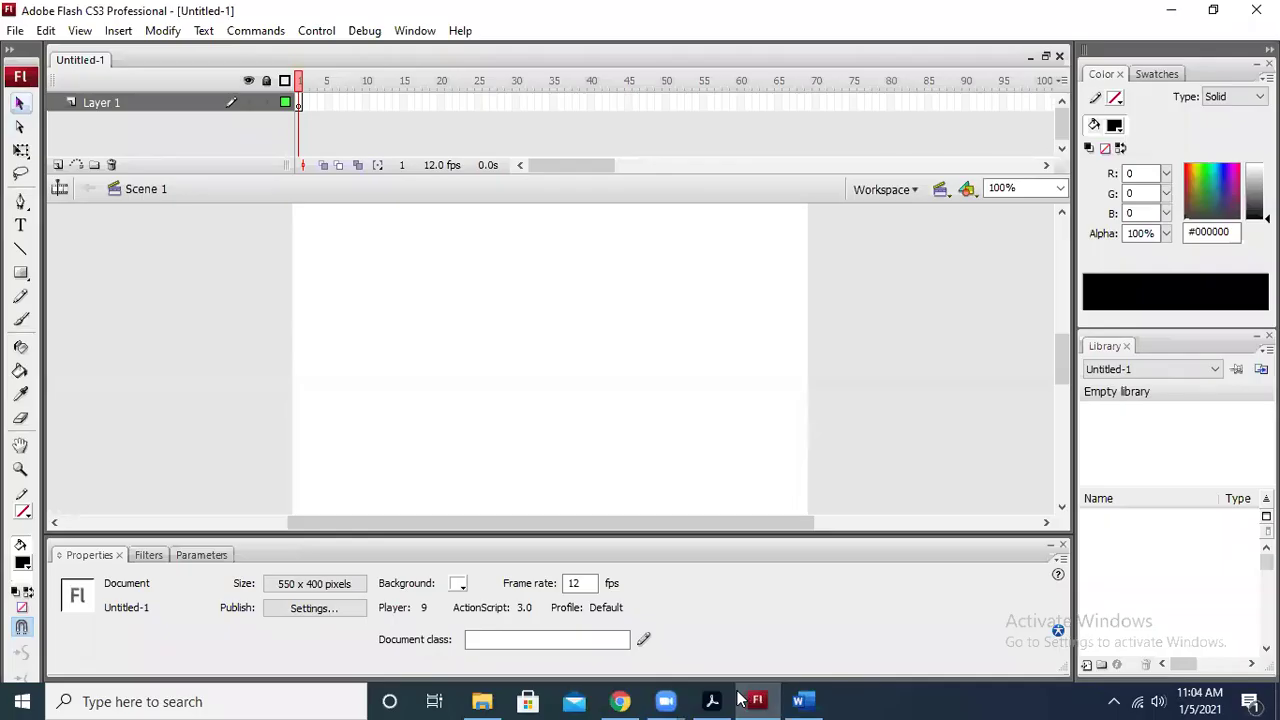
{"action": "left_click", "coordinate": [15, 30]}
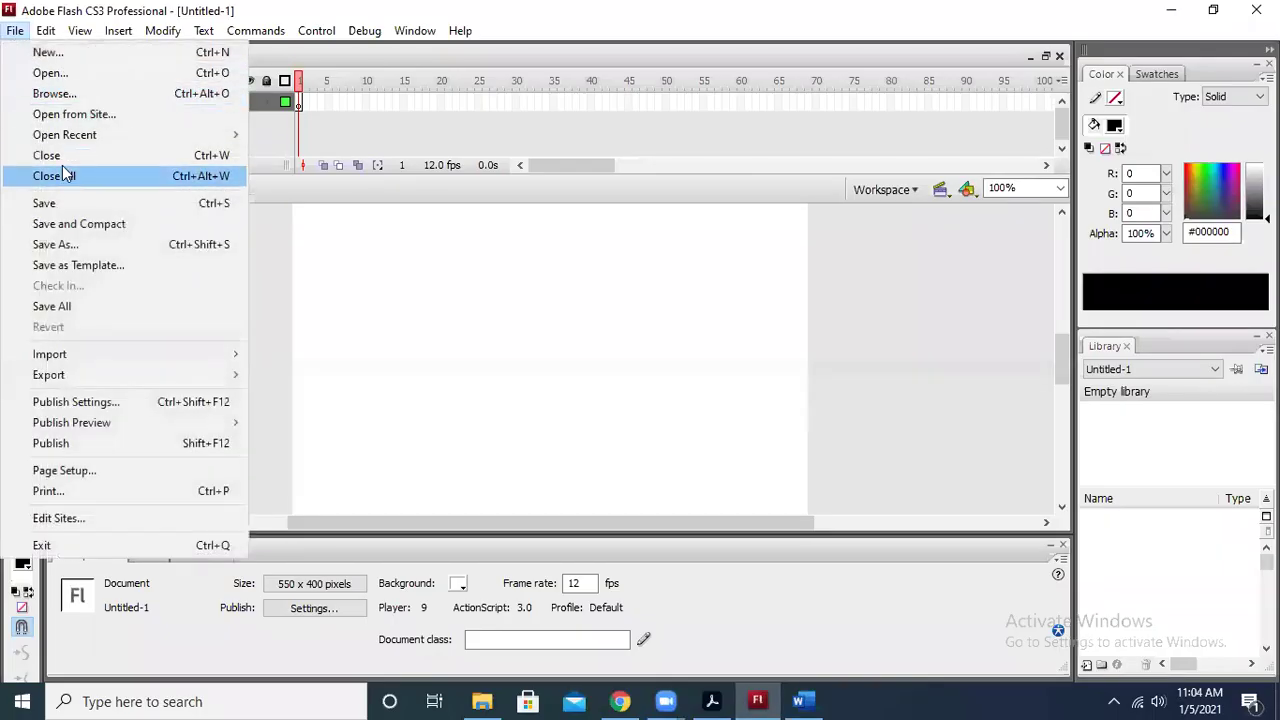
{"action": "left_click", "coordinate": [146, 358]}
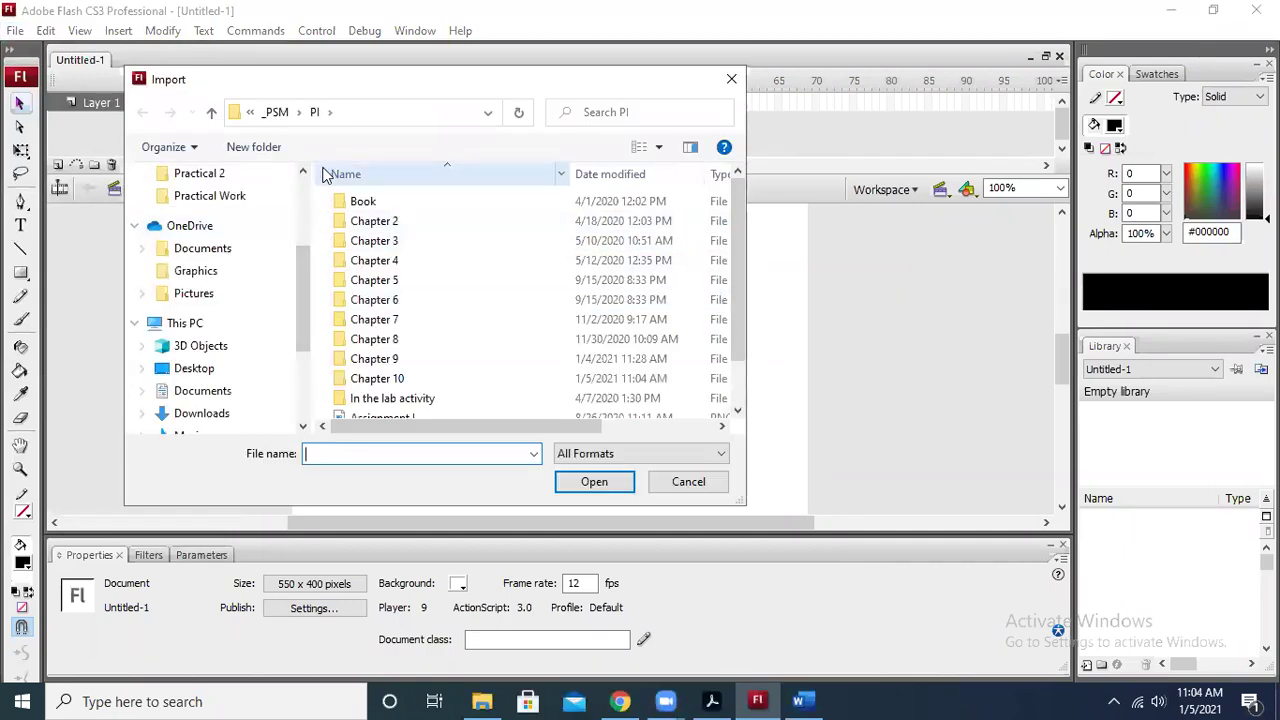
{"action": "double_click", "coordinate": [395, 378]}
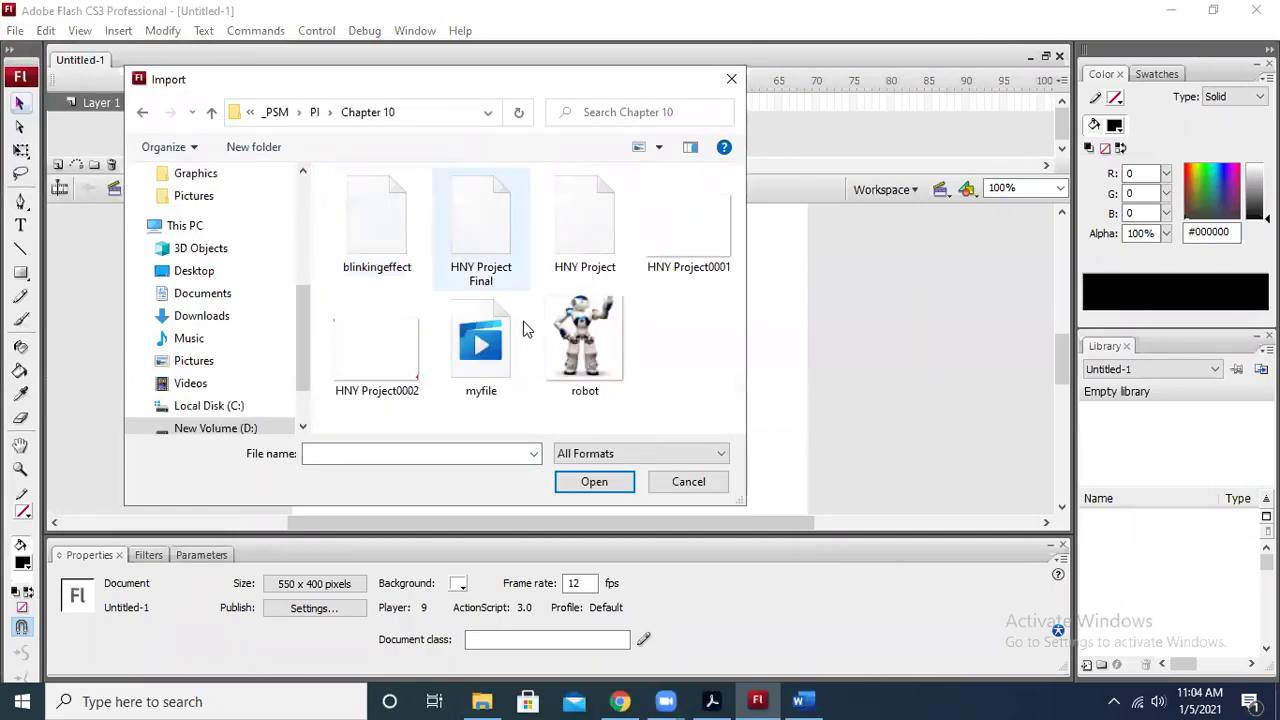
{"action": "double_click", "coordinate": [577, 315]}
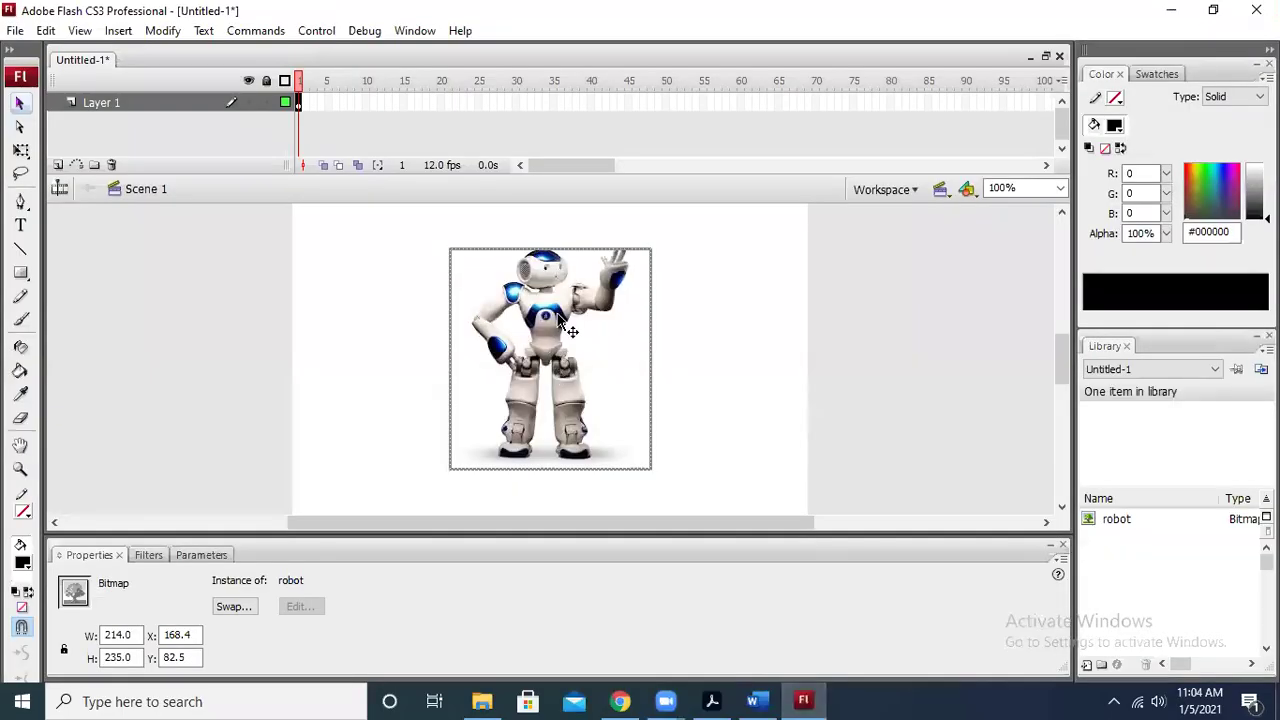
Scale the robot bitmap down to about 49.5% and move it to the stage's upper-left corner
{"action": "left_click_drag", "start_coordinate": [558, 316], "coordinate": [422, 283]}
{"action": "key", "text": "ctrl+t"}
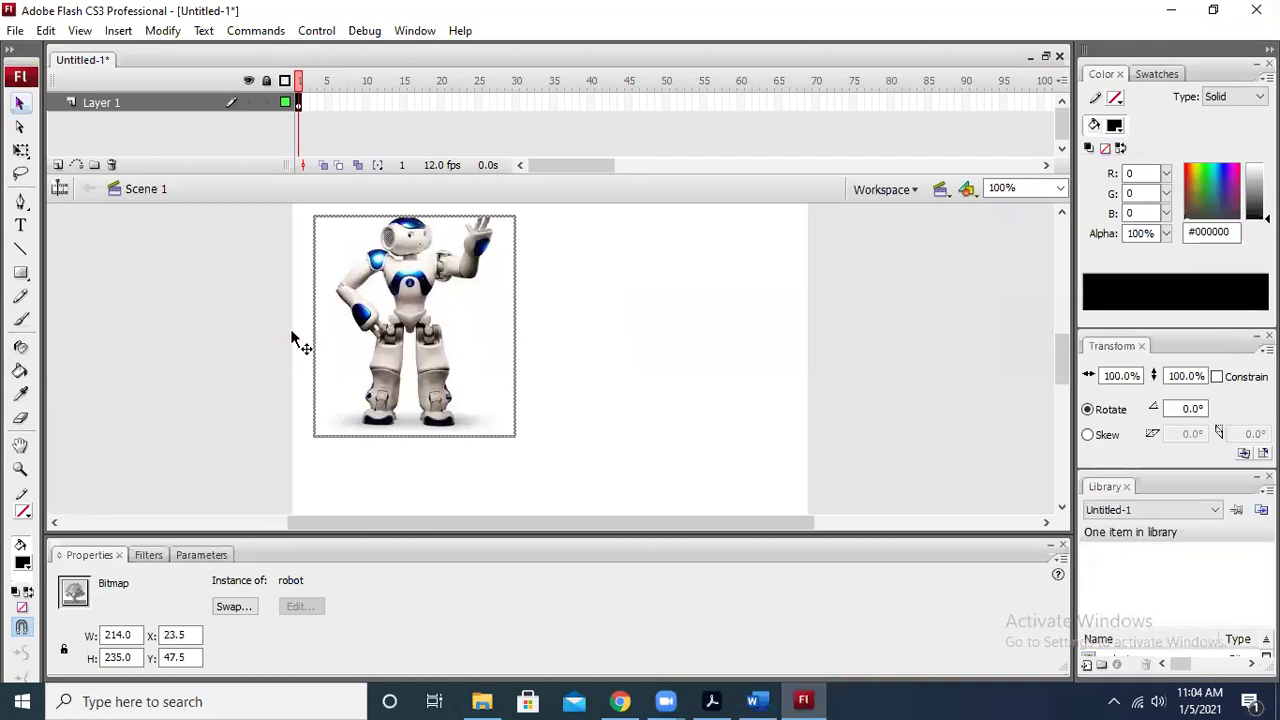
{"action": "left_click", "coordinate": [20, 150]}
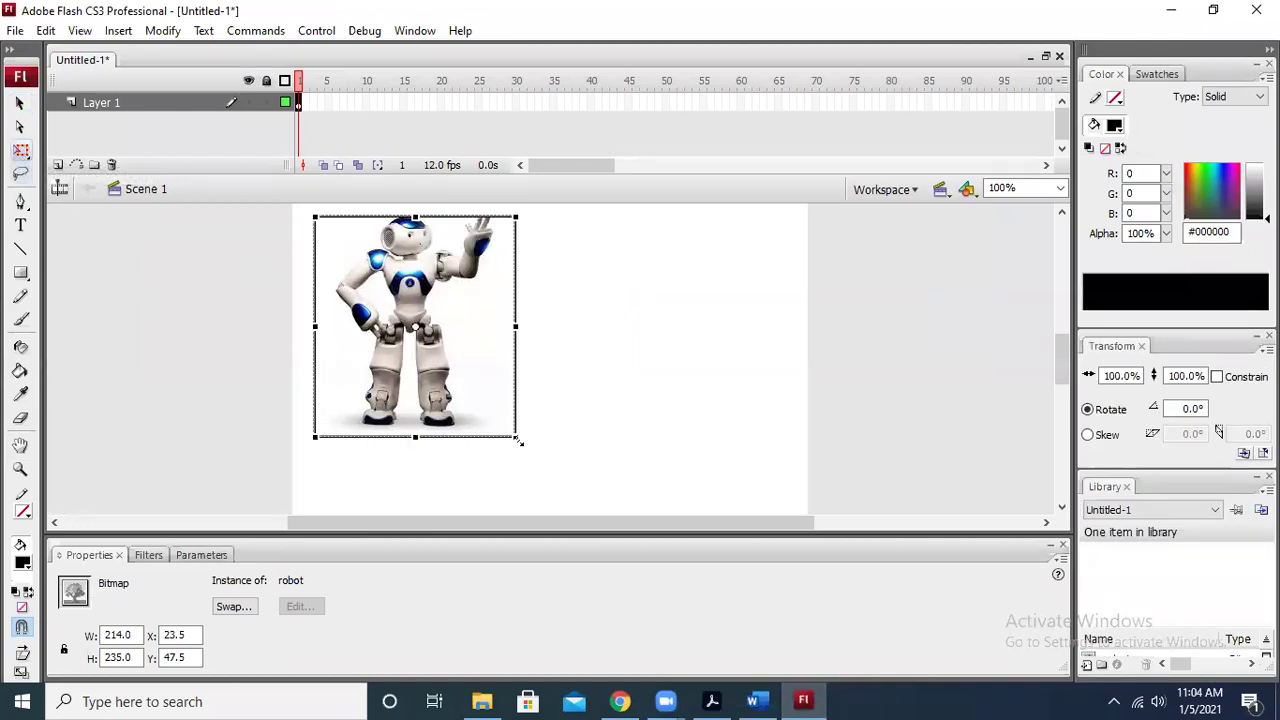
{"action": "left_click_drag", "start_coordinate": [517, 440], "coordinate": [466, 383]}
{"action": "left_click", "coordinate": [20, 103]}
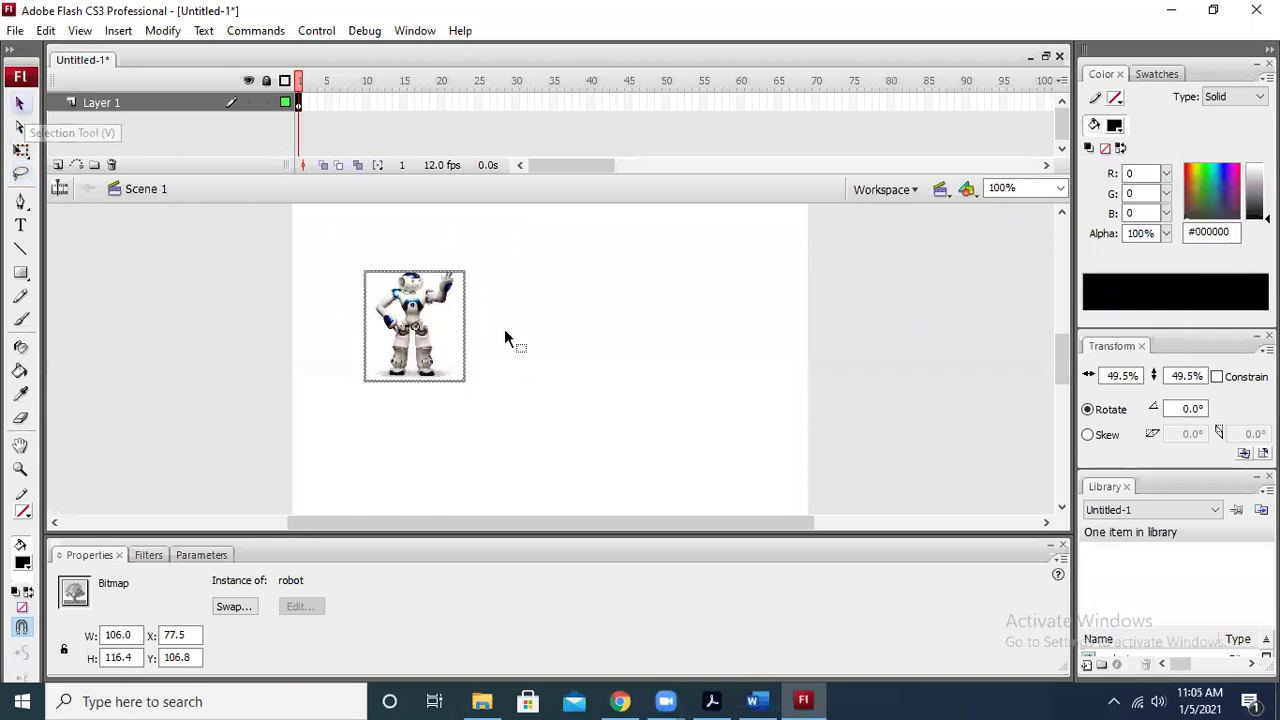
{"action": "left_click", "coordinate": [504, 329]}
{"action": "left_click_drag", "start_coordinate": [410, 320], "coordinate": [340, 260]}
{"action": "left_click", "coordinate": [531, 263]}
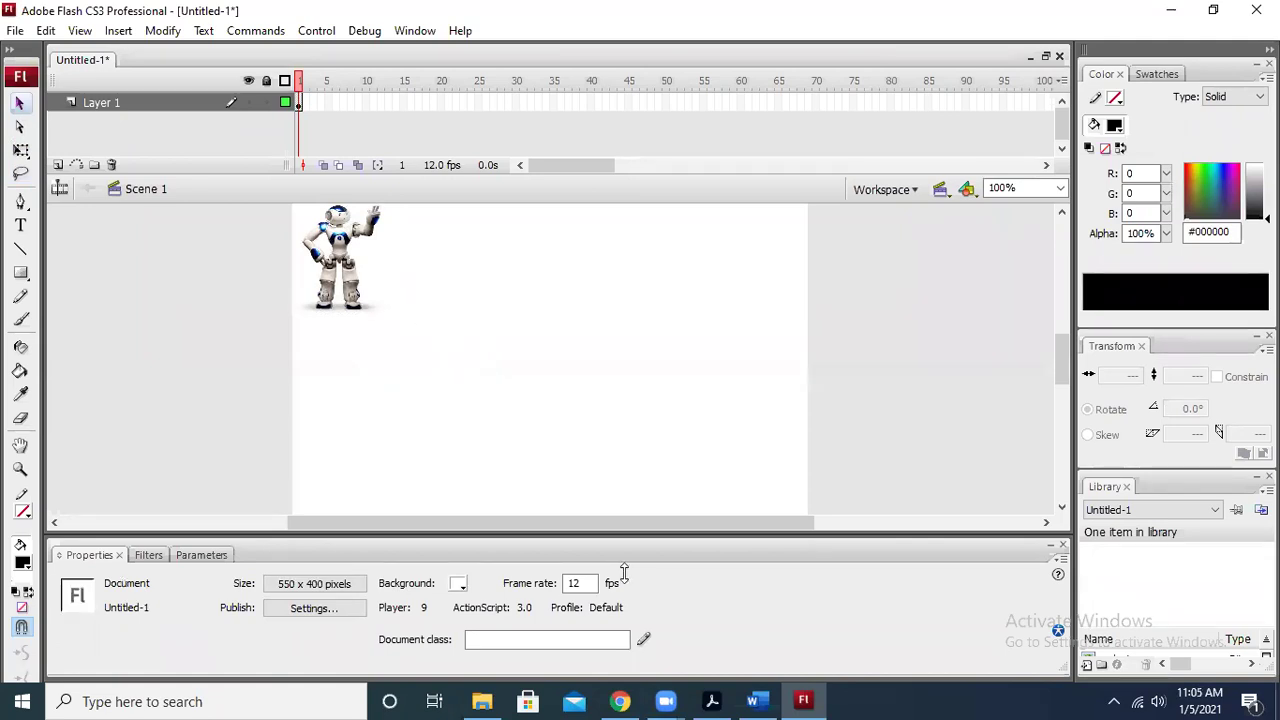
Switch to Chrome and view the two opened robot image pages
{"action": "mouse_move", "coordinate": [759, 698]}
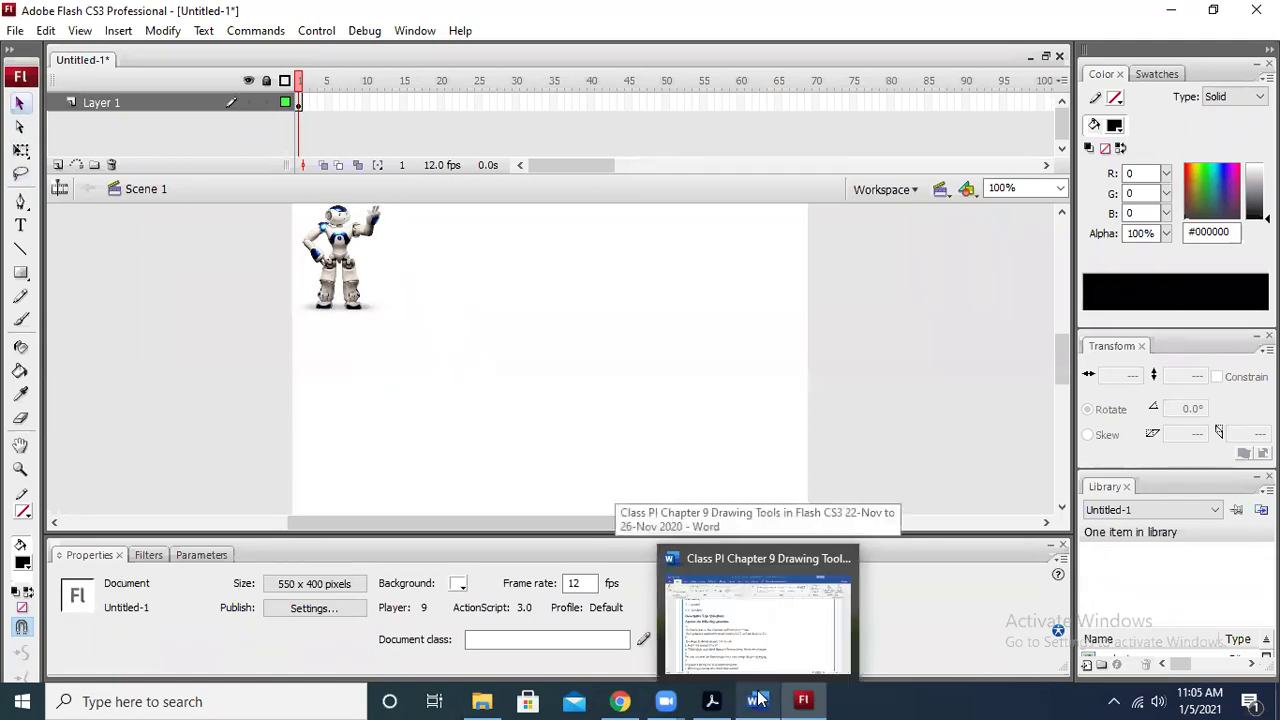
{"action": "left_click", "coordinate": [620, 701]}
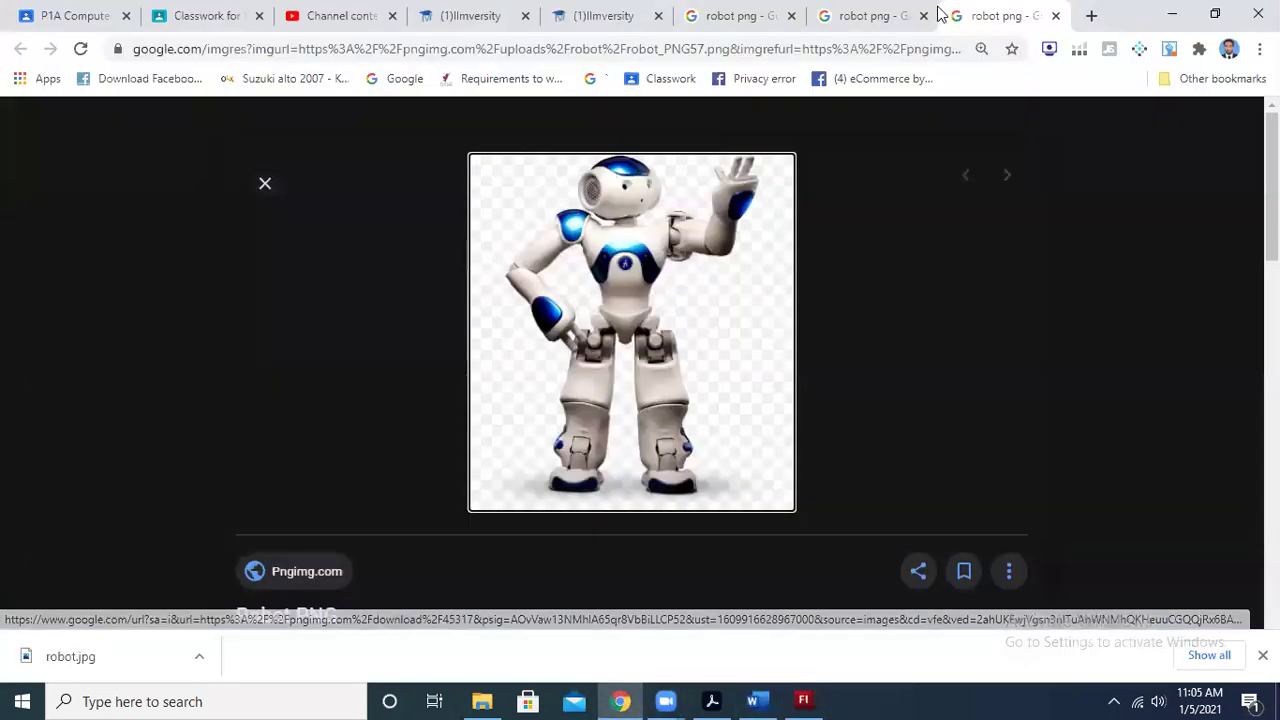
{"action": "left_click", "coordinate": [870, 15]}
{"action": "left_click", "coordinate": [1000, 15]}
{"action": "left_click", "coordinate": [866, 12]}
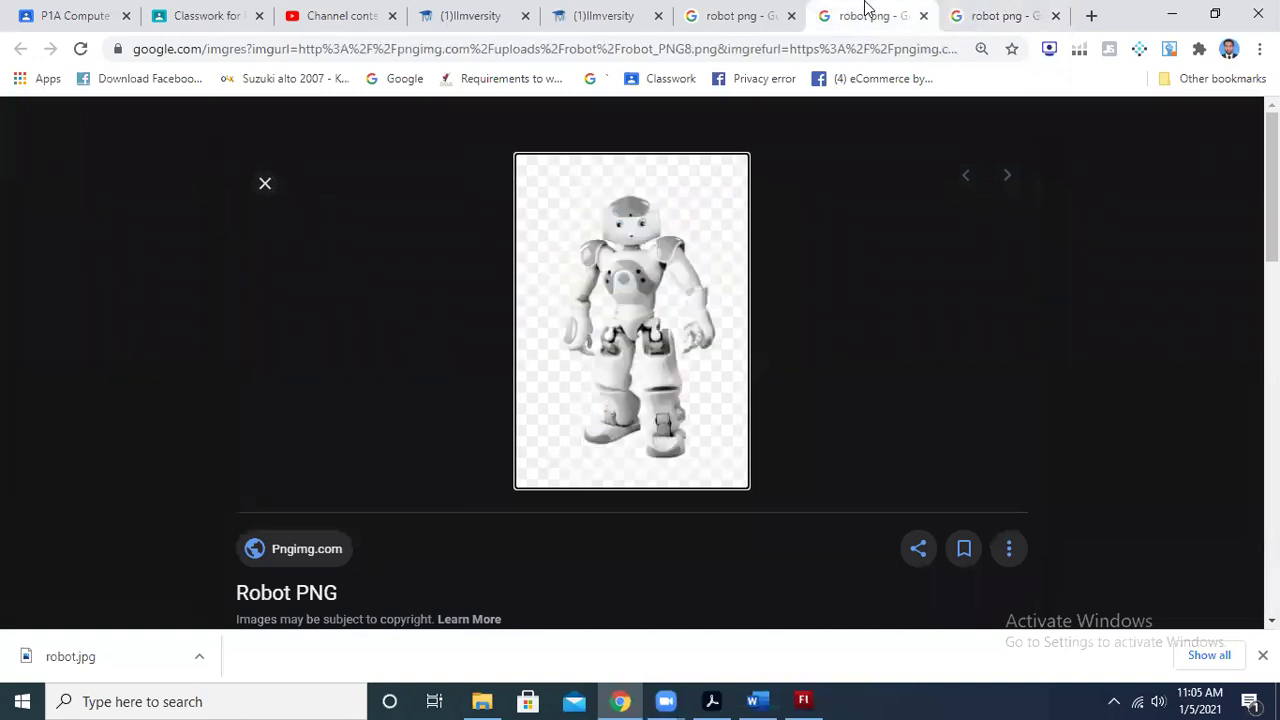
{"action": "left_click", "coordinate": [998, 24]}
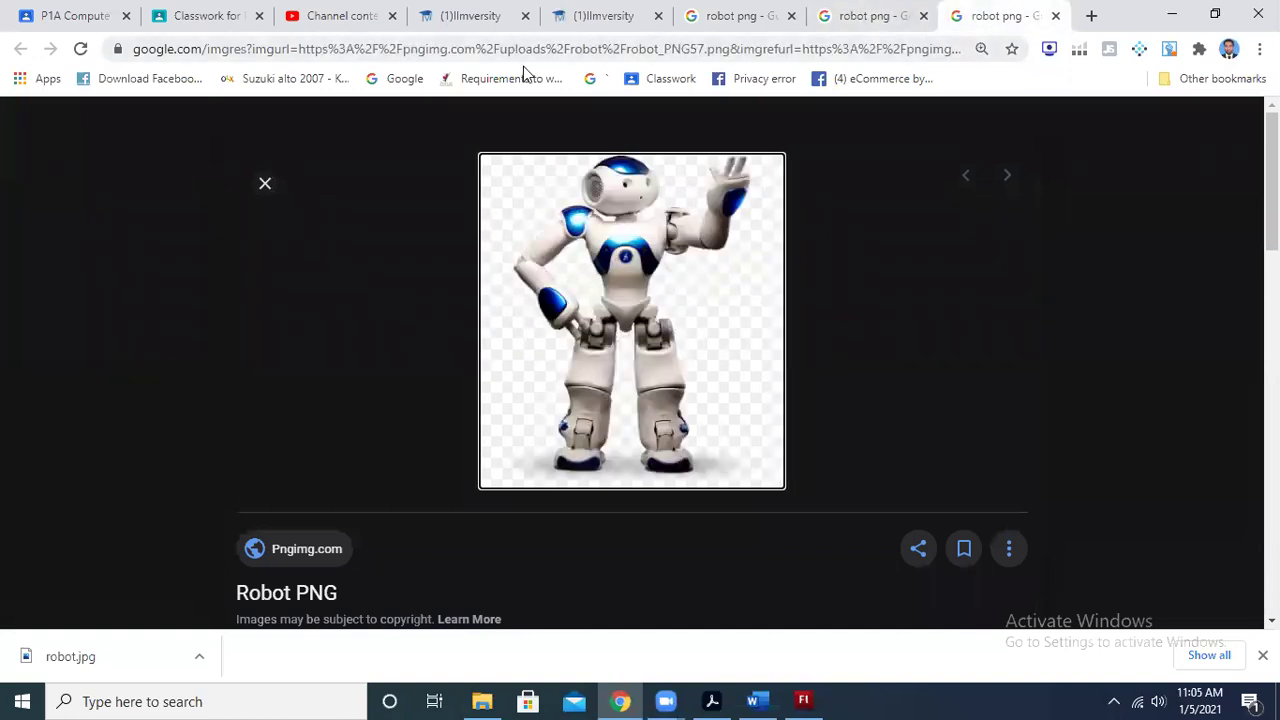
Return to the image results page and search Google Images for "man png"
{"action": "left_click", "coordinate": [762, 30]}
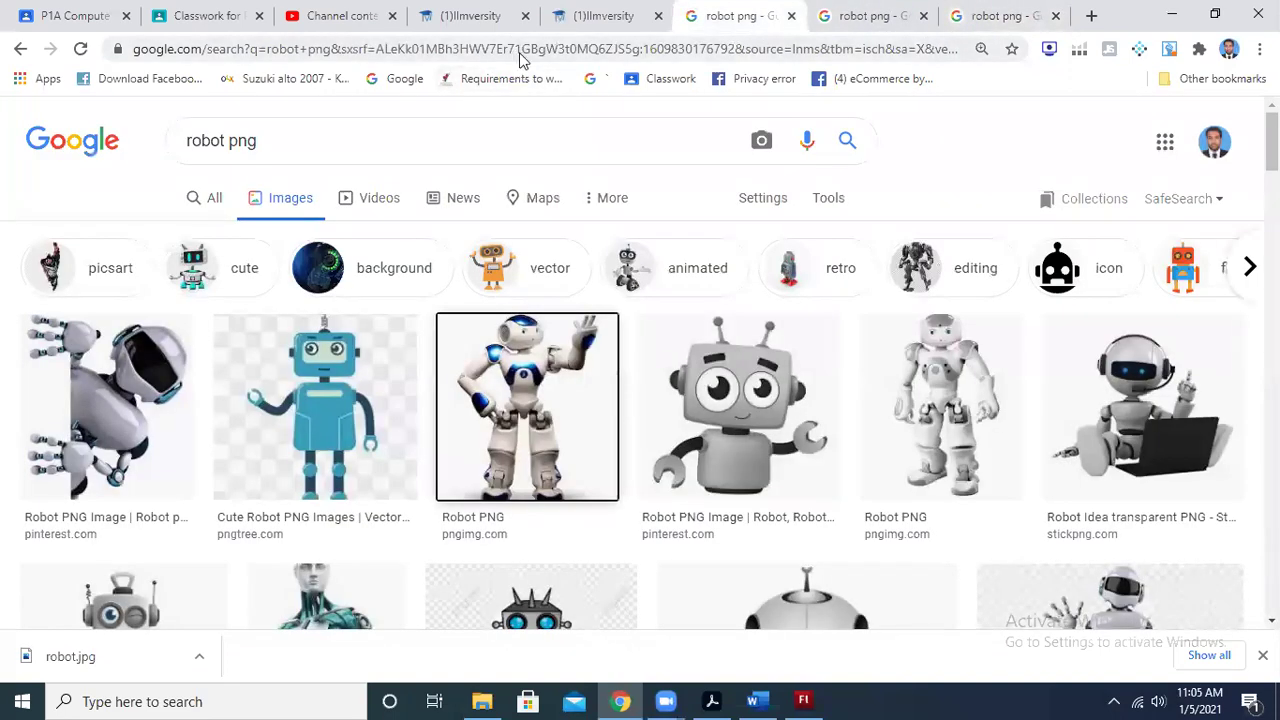
{"action": "left_click", "coordinate": [519, 58]}
{"action": "left_click_drag", "start_coordinate": [334, 155], "coordinate": [9, 122]}
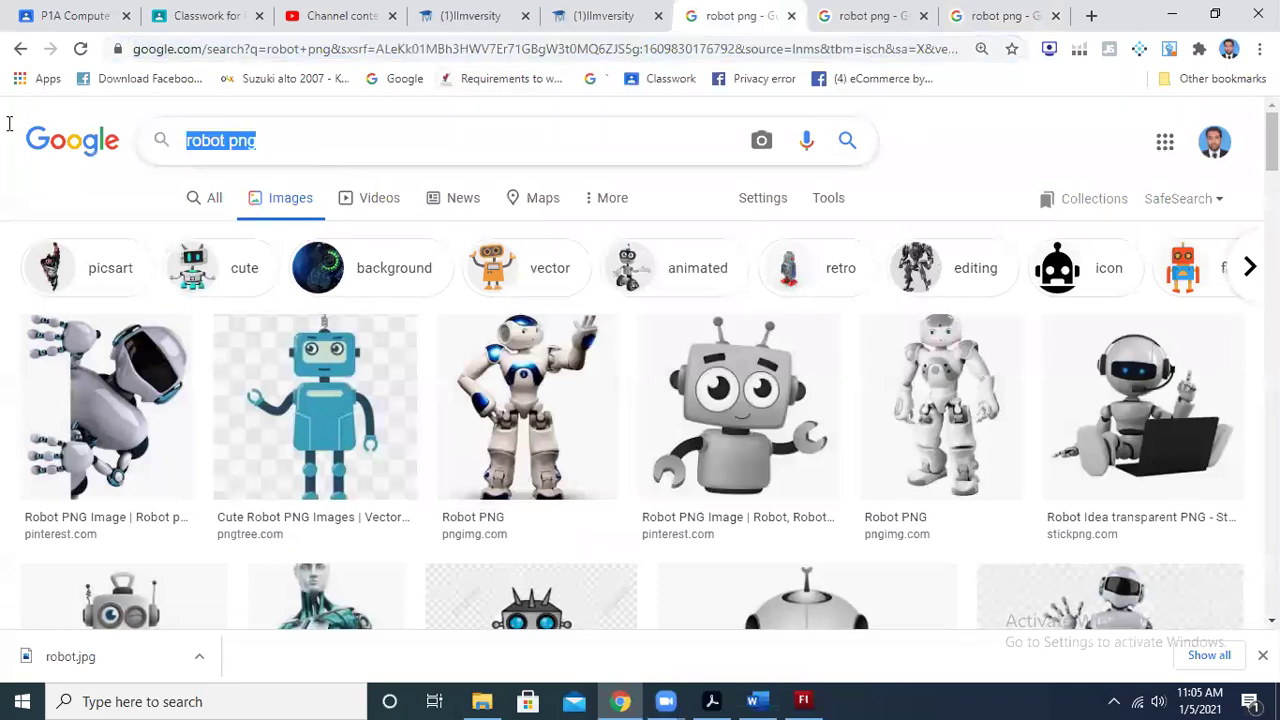
{"action": "type", "text": "man"}
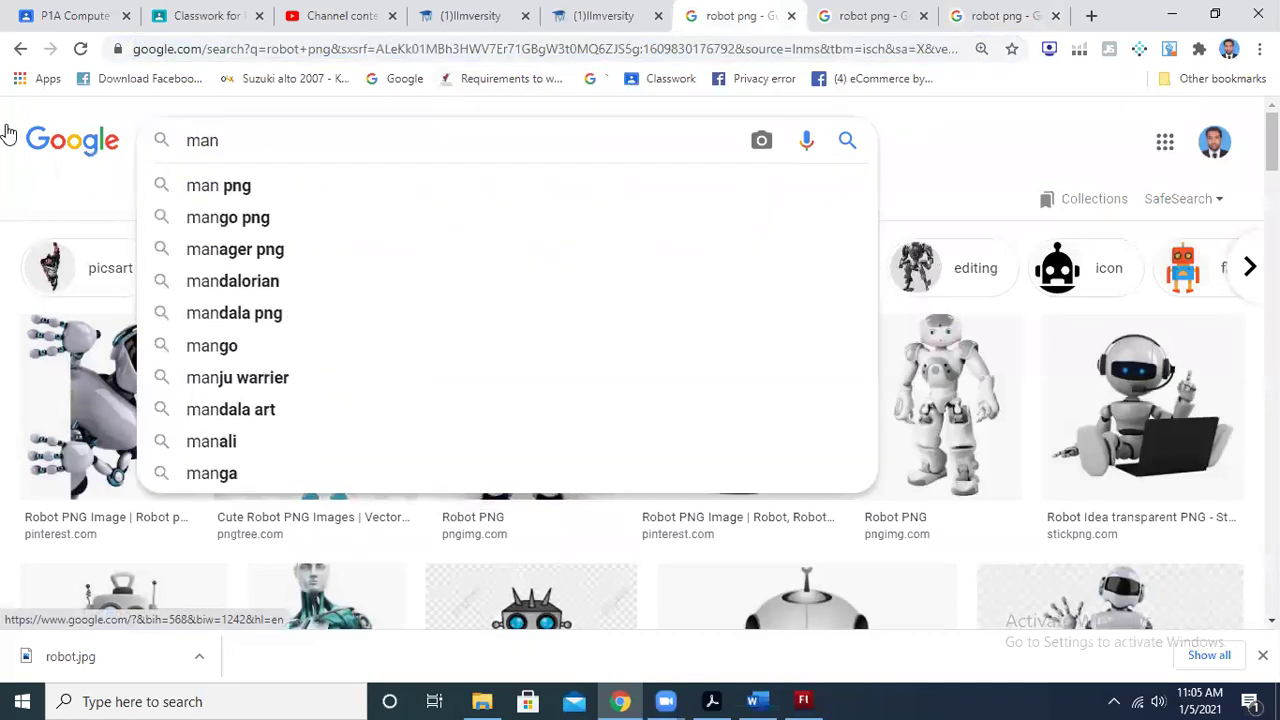
{"action": "left_click", "coordinate": [165, 189]}
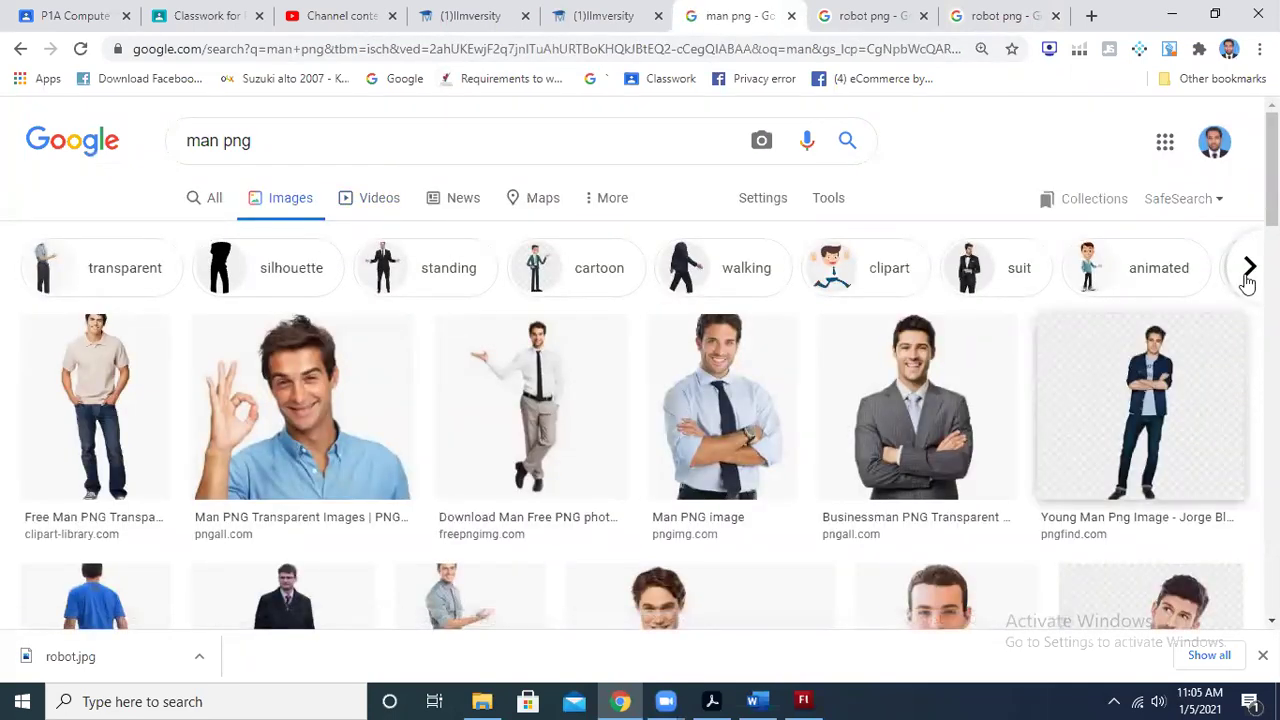
Look through the man images and open the "Young Man Png Image" result with folded arms in a new tab
{"action": "scroll", "coordinate": [1247, 283], "scroll_direction": "down", "scroll_amount": 3}
{"action": "scroll", "coordinate": [1247, 283], "scroll_direction": "down", "scroll_amount": 3}
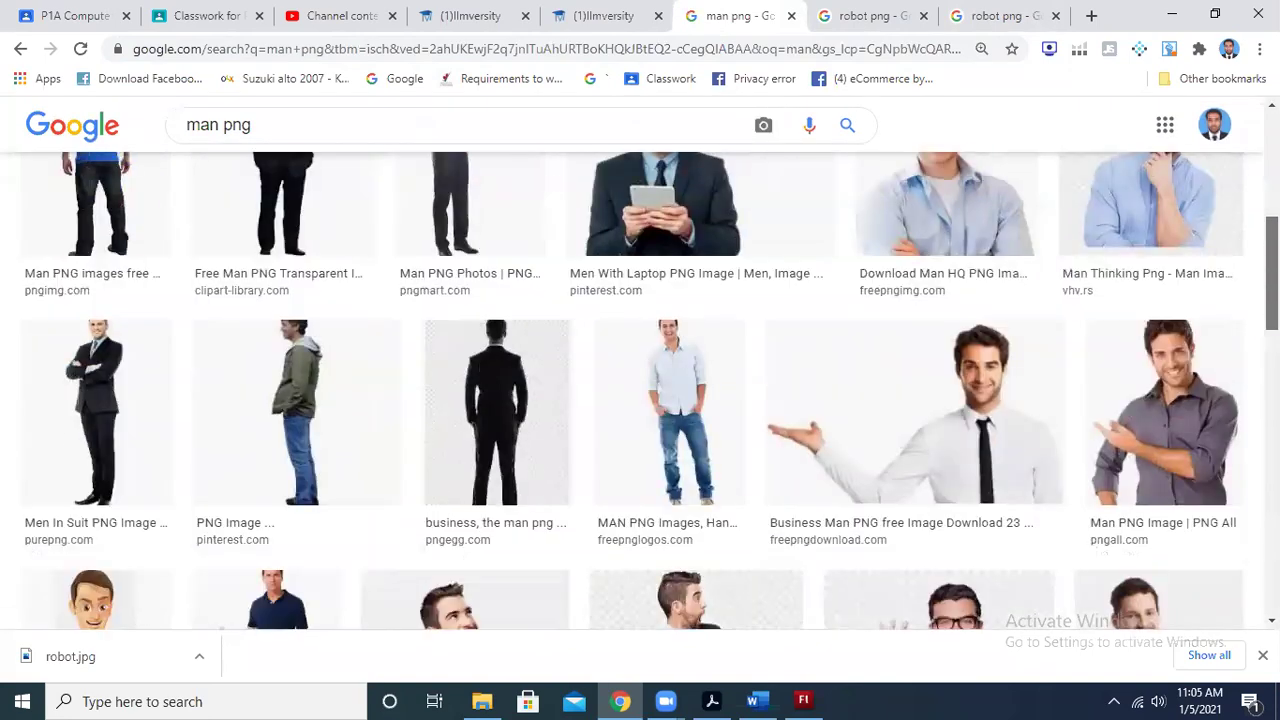
{"action": "scroll", "coordinate": [640, 390], "scroll_direction": "down", "scroll_amount": 9}
{"action": "key", "text": "Home"}
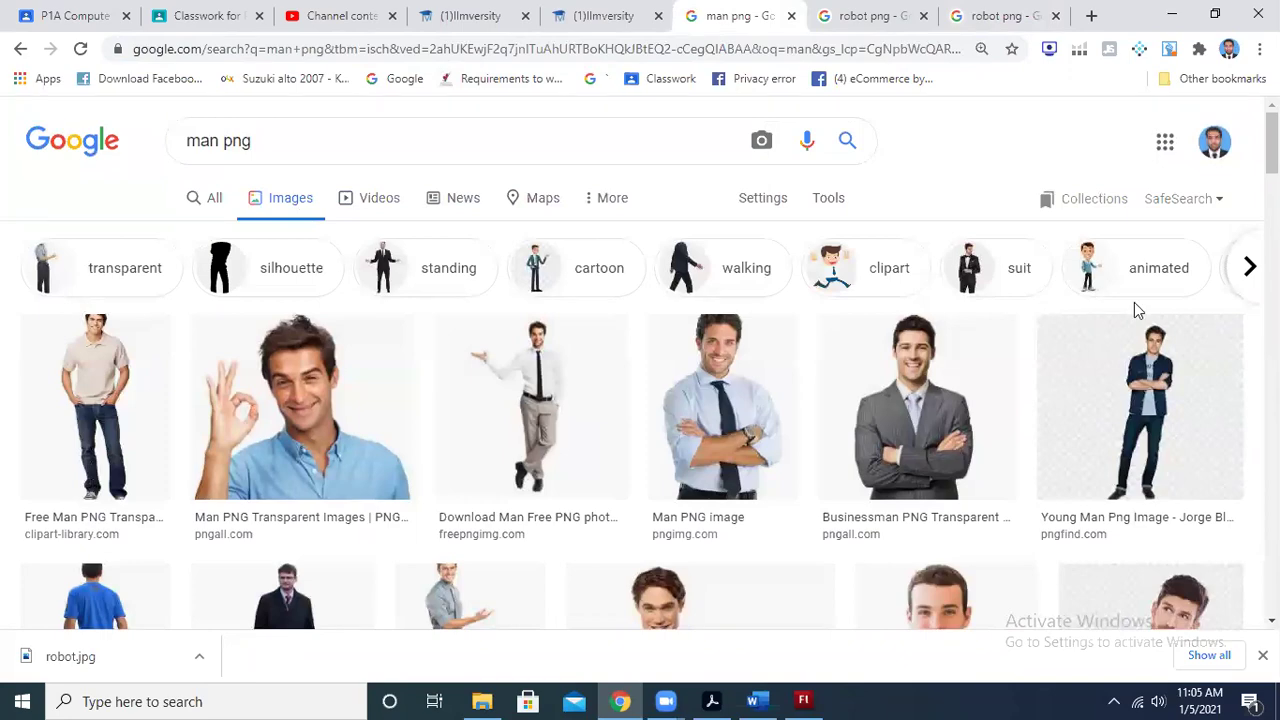
{"action": "scroll", "coordinate": [640, 390], "scroll_direction": "down", "scroll_amount": 1}
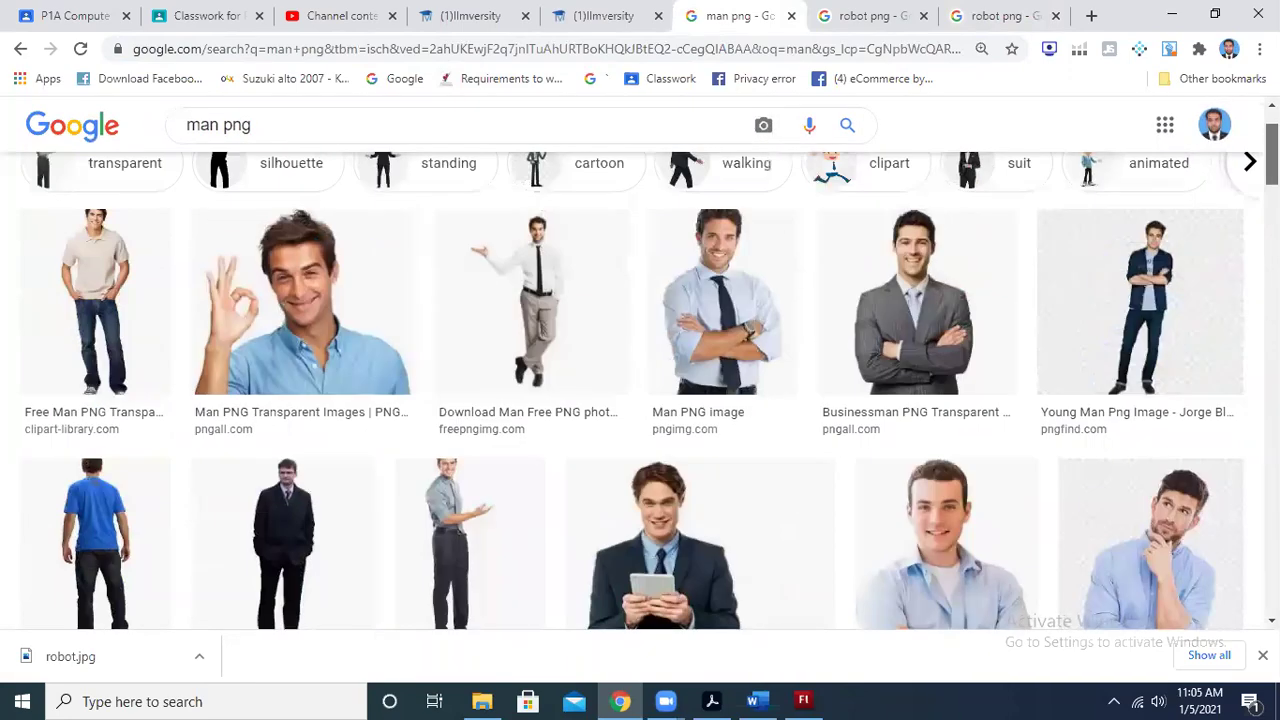
{"action": "scroll", "coordinate": [1163, 200], "scroll_direction": "down", "scroll_amount": 1}
{"action": "right_click", "coordinate": [1163, 188]}
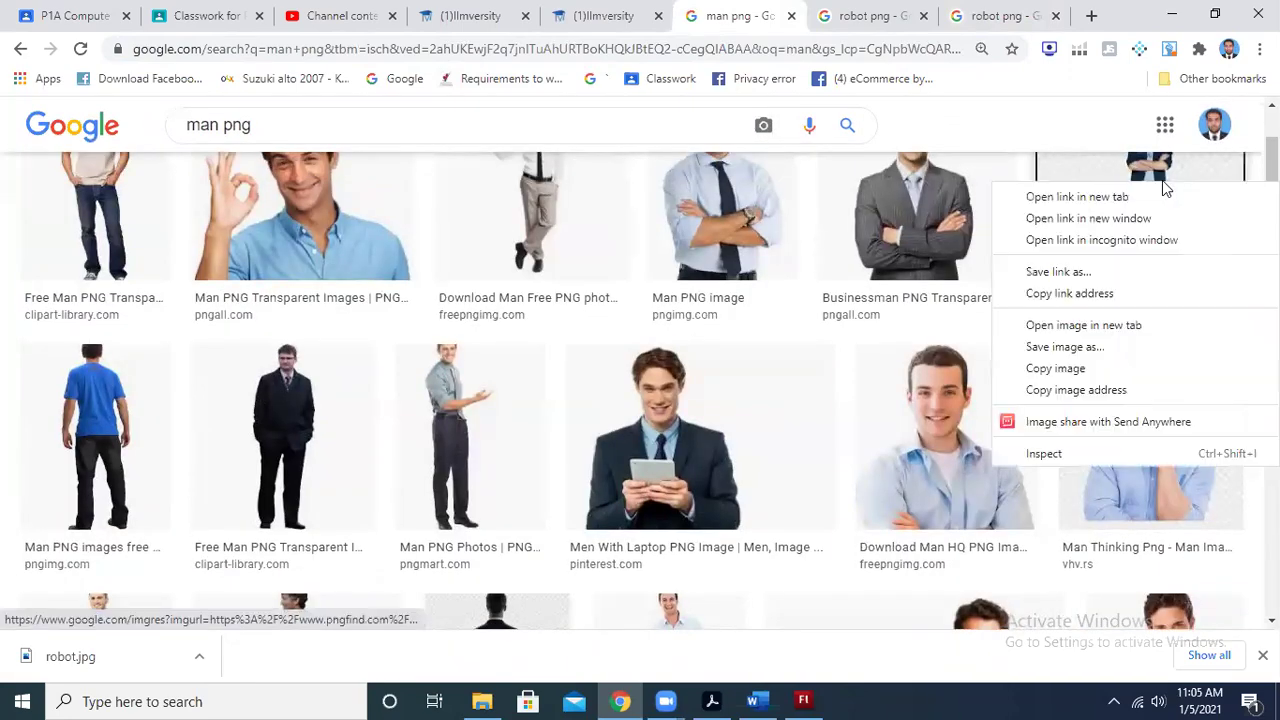
{"action": "left_click", "coordinate": [1163, 197]}
Browse further through the "man png" results for a suitable picture of a man
{"action": "scroll", "coordinate": [1163, 200], "scroll_direction": "down", "scroll_amount": 4}
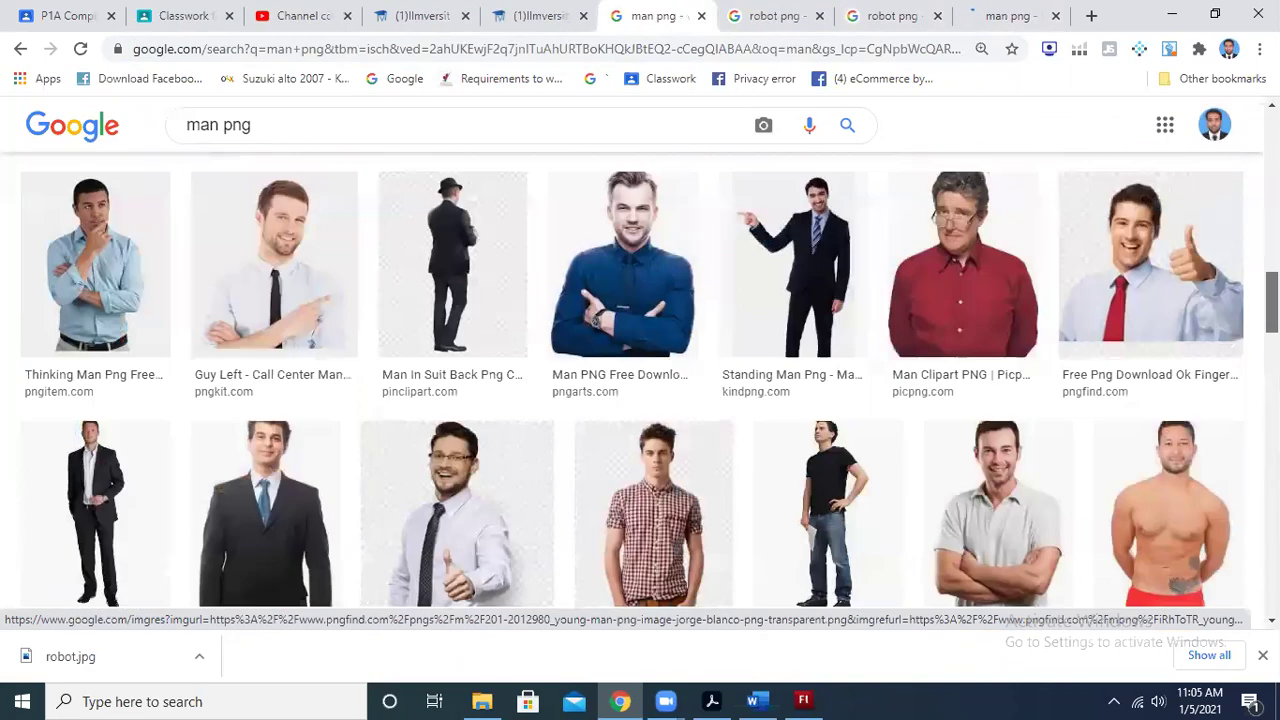
{"action": "scroll", "coordinate": [640, 390], "scroll_direction": "down", "scroll_amount": 7}
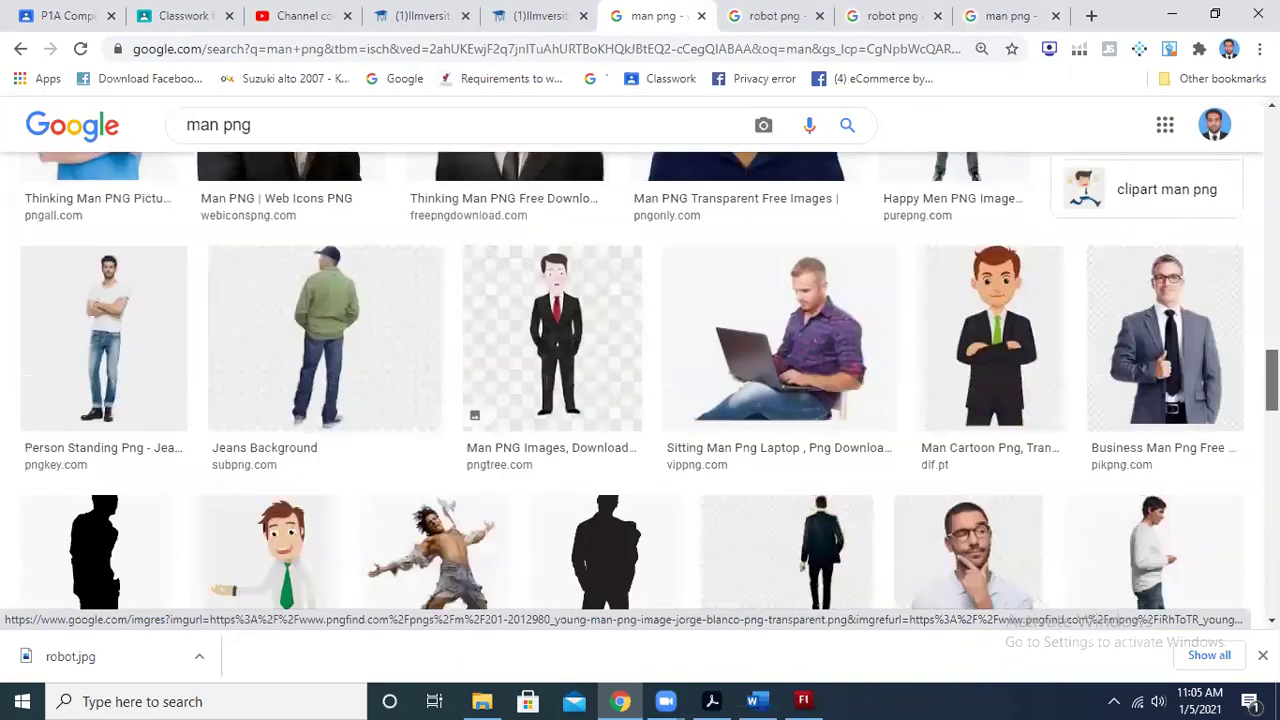
{"action": "scroll", "coordinate": [640, 390], "scroll_direction": "down", "scroll_amount": 1}
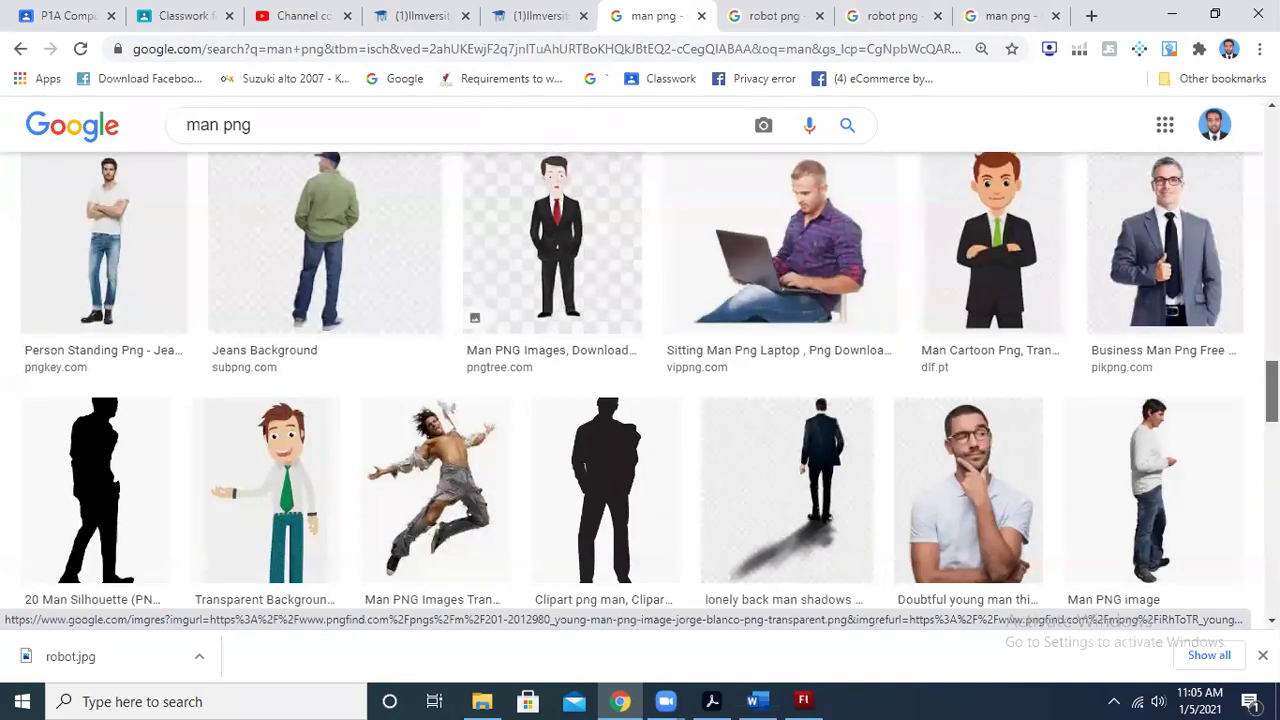
{"action": "scroll", "coordinate": [640, 390], "scroll_direction": "down", "scroll_amount": 10}
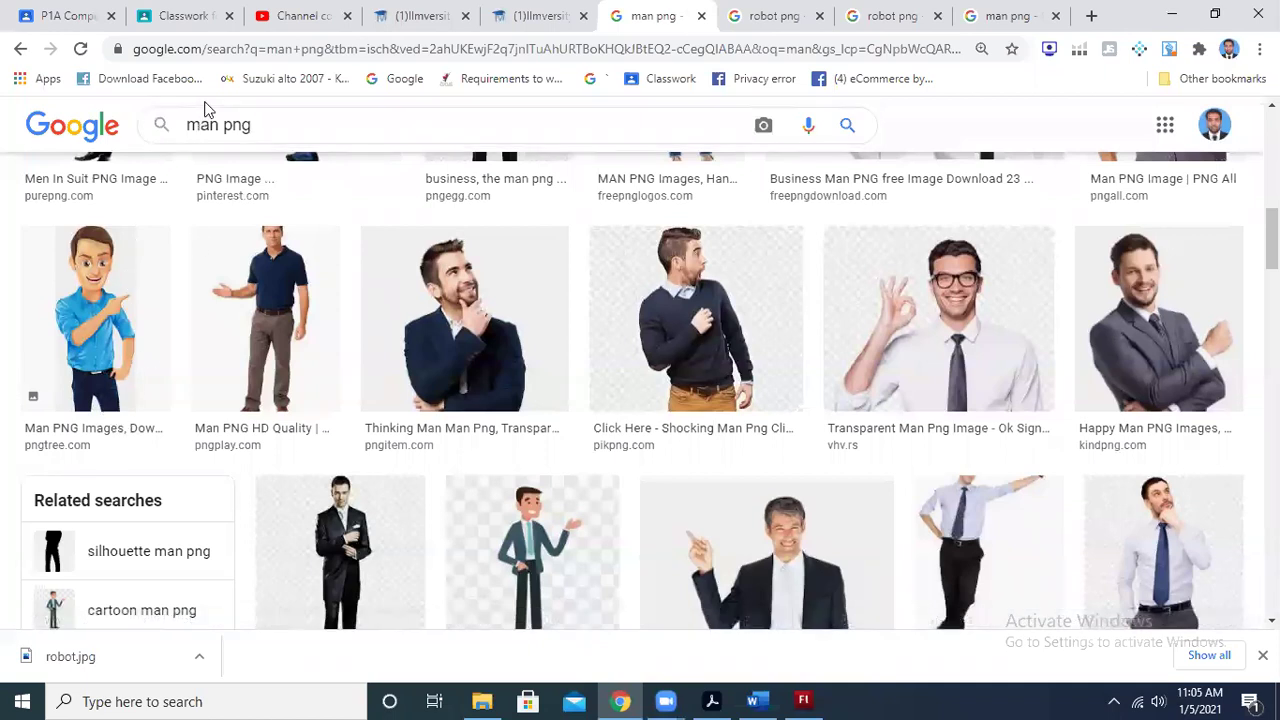
Search Google Images for "man jpeg" and look through the results
{"action": "key", "text": "BackSpace"}
{"action": "key", "text": "BackSpace"}
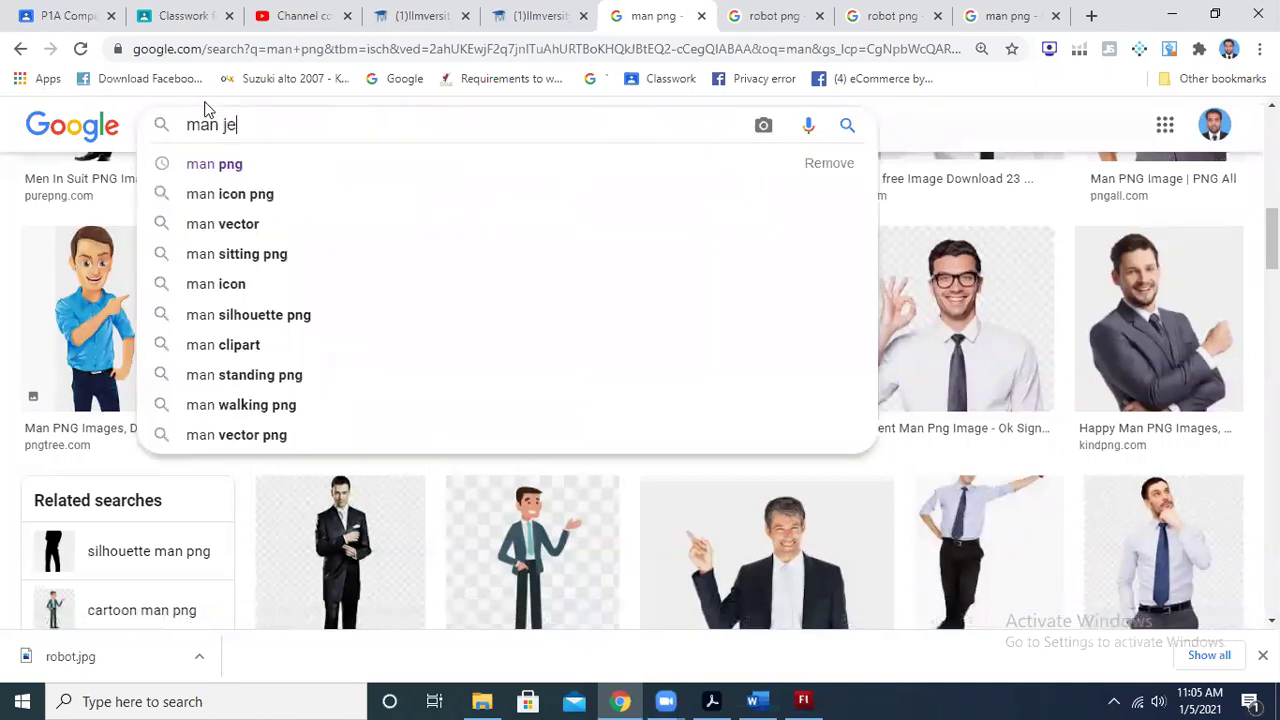
{"action": "type", "text": "jep"}
{"action": "key", "text": "BackSpace"}
{"action": "key", "text": "BackSpace"}
{"action": "type", "text": "[e"}
{"action": "key", "text": "BackSpace"}
{"action": "key", "text": "BackSpace"}
{"action": "type", "text": "peg"}
{"action": "key", "text": "Return"}
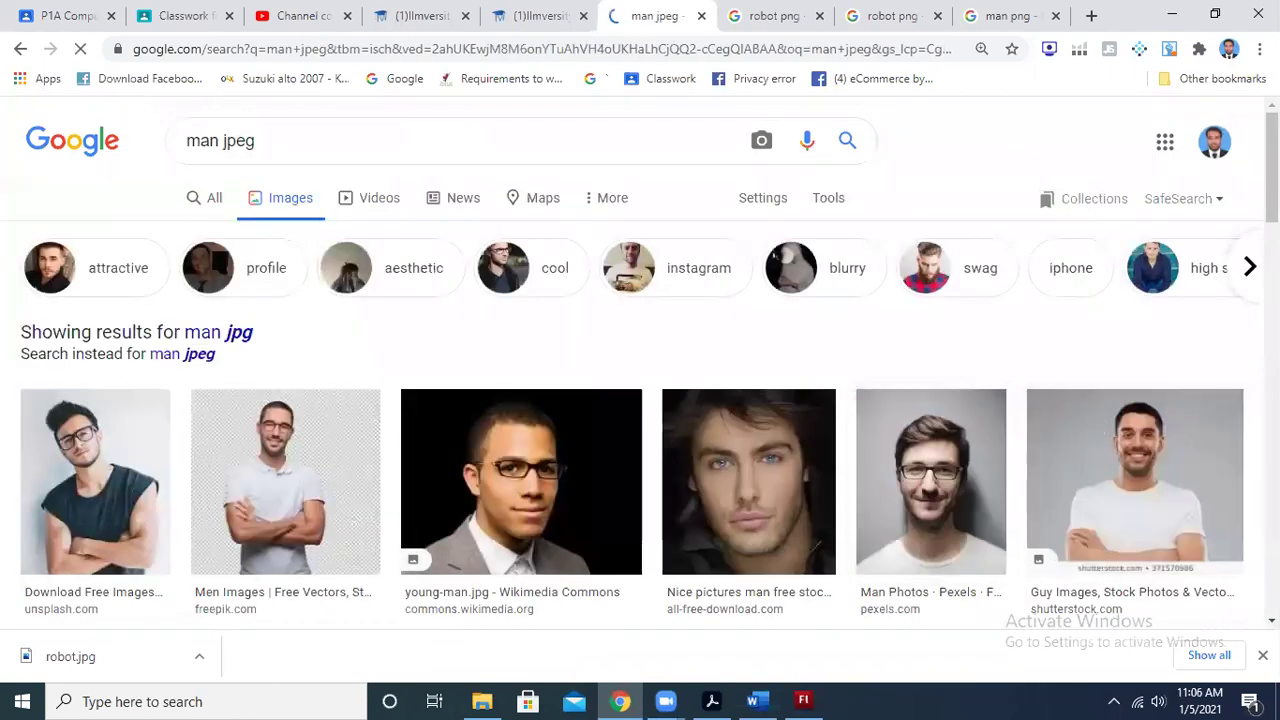
{"action": "scroll", "coordinate": [640, 380], "scroll_direction": "down", "scroll_amount": 3}
{"action": "scroll", "coordinate": [640, 390], "scroll_direction": "down", "scroll_amount": 10}
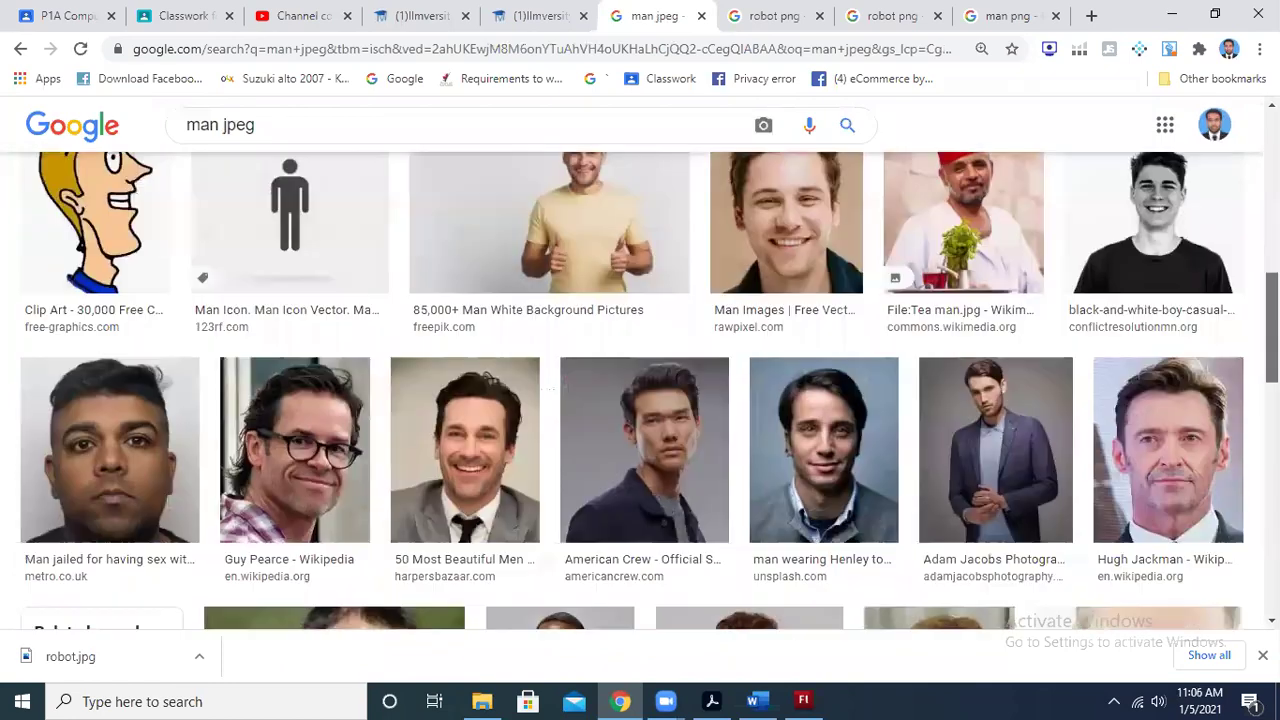
{"action": "scroll", "coordinate": [1235, 95], "scroll_direction": "up", "scroll_amount": 13}
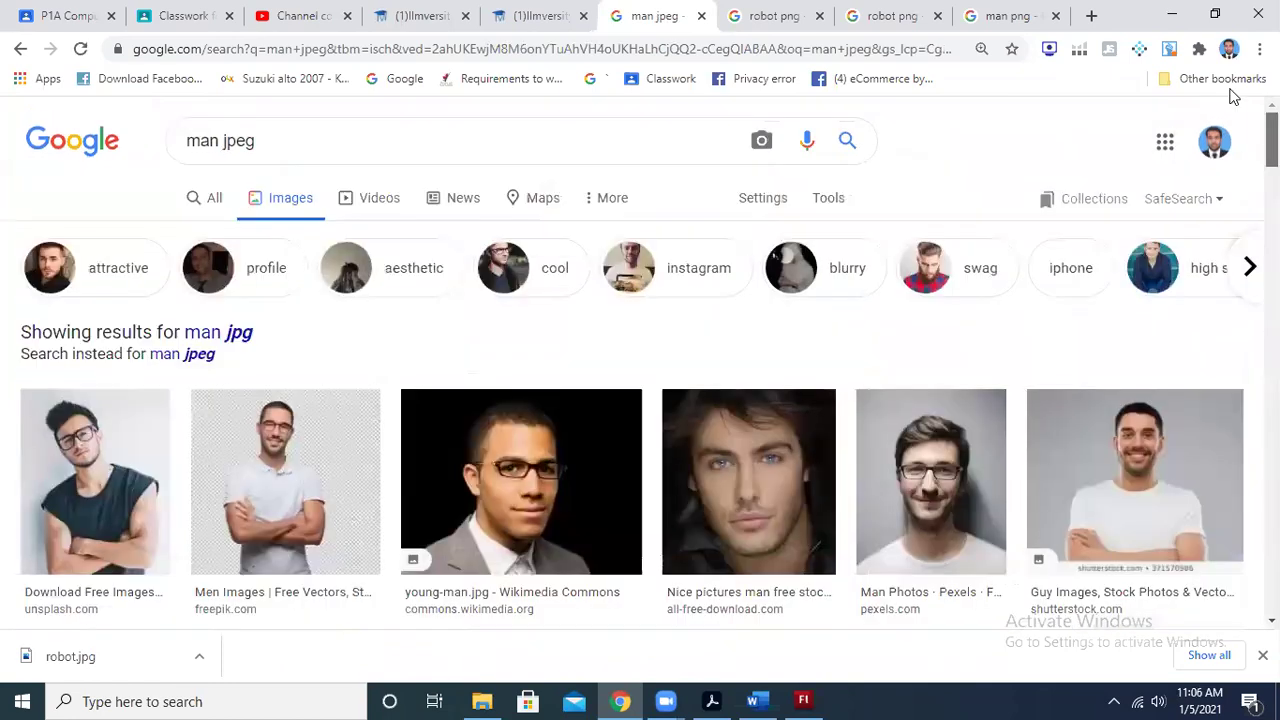
Go back through the browsing history to the "man png" image results
{"action": "key", "text": "alt+Left"}
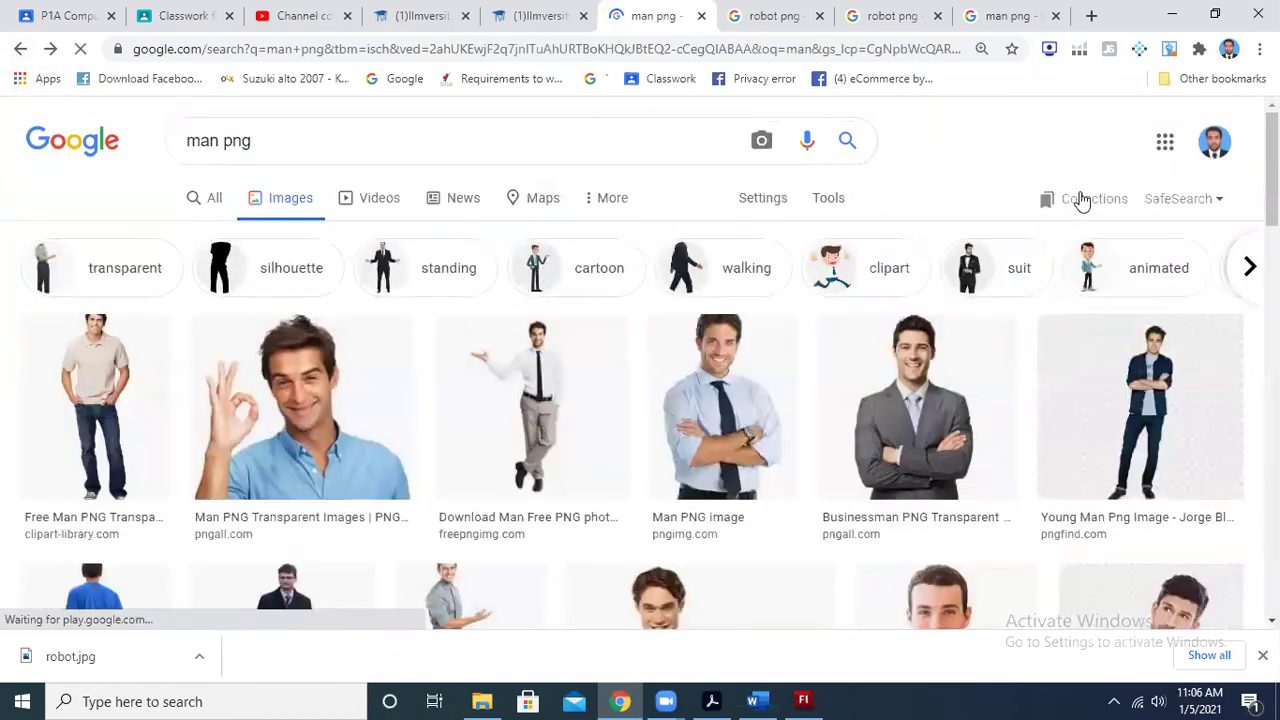
{"action": "right_click", "coordinate": [157, 347]}
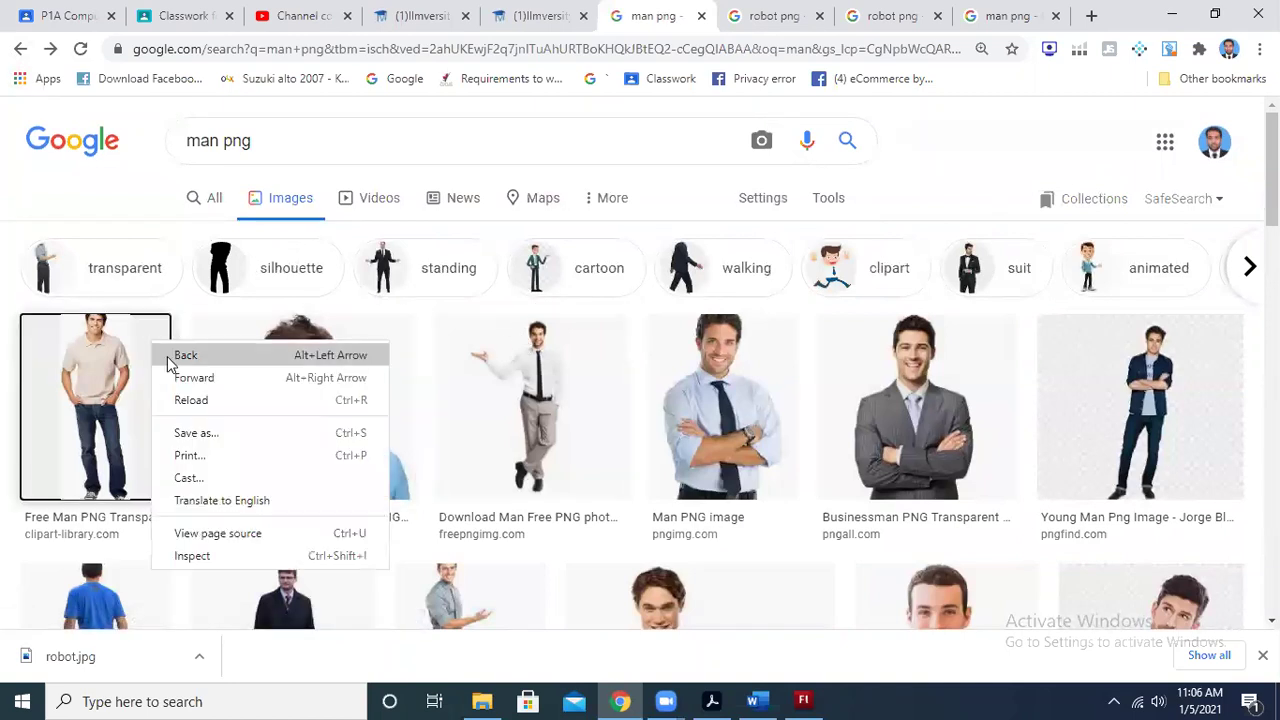
{"action": "left_click", "coordinate": [178, 355]}
{"action": "right_click", "coordinate": [122, 358]}
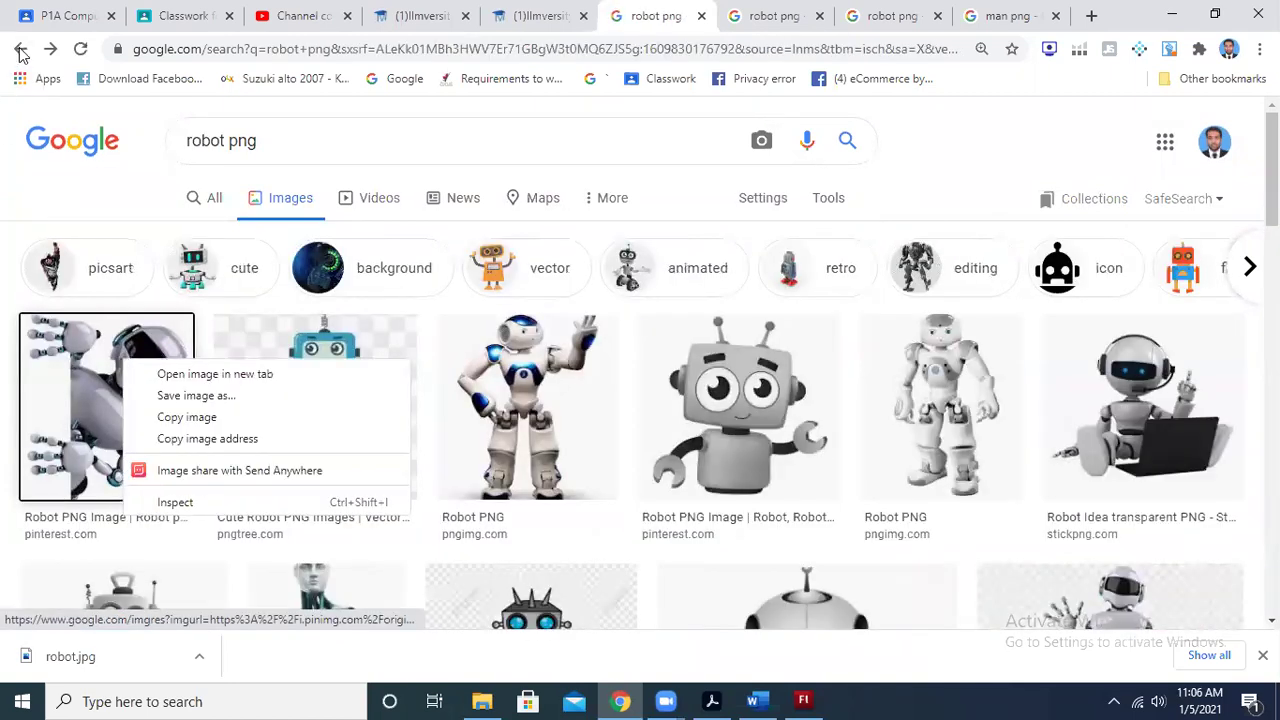
{"action": "key", "text": "alt+Left"}
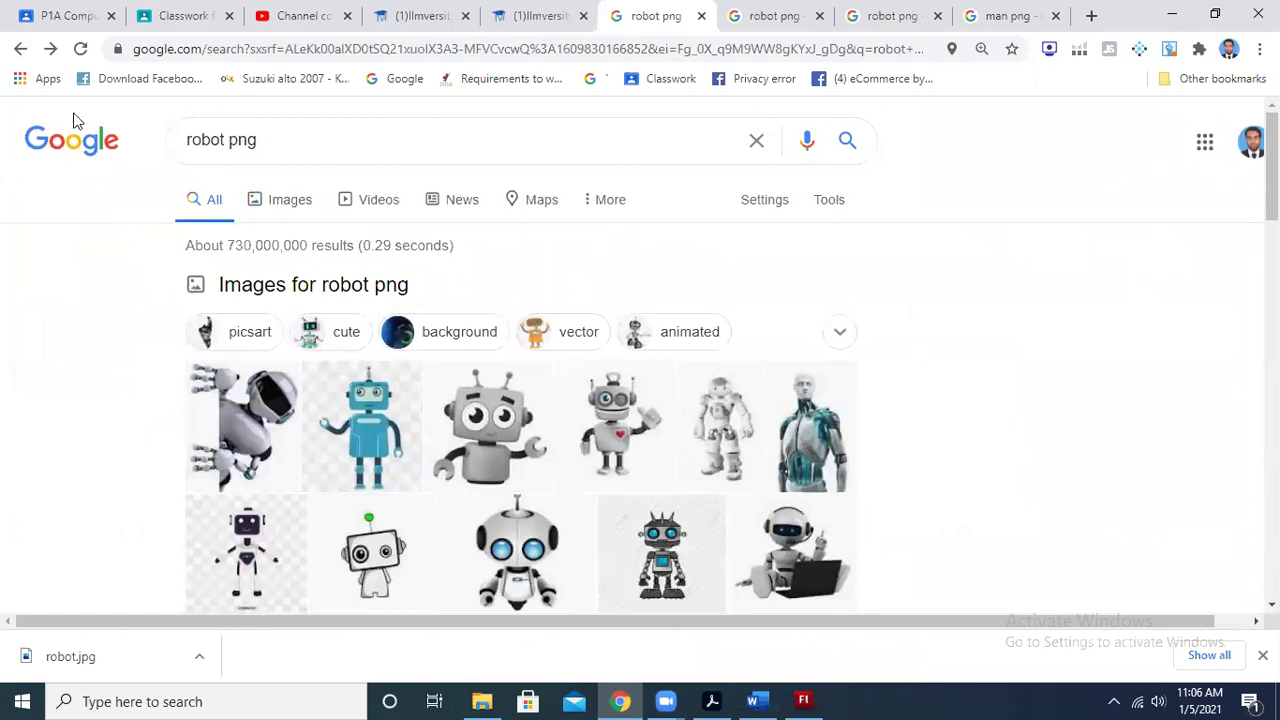
{"action": "left_click", "coordinate": [48, 50]}
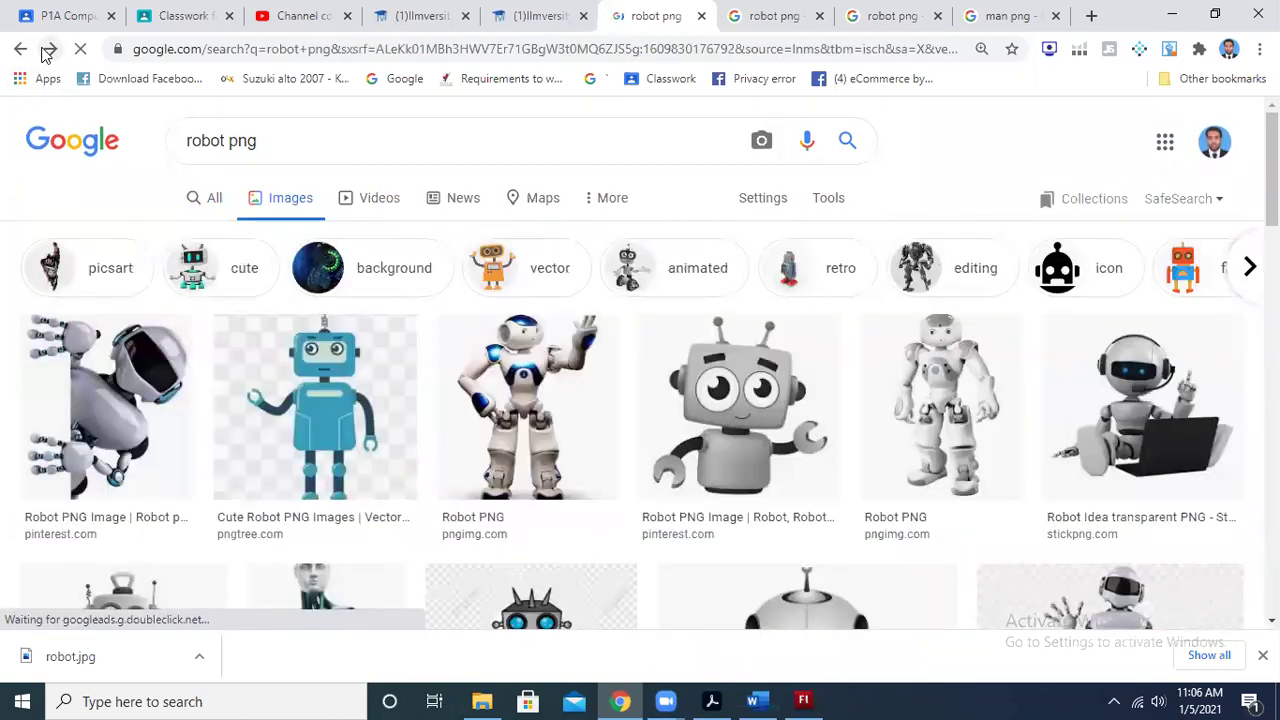
{"action": "left_click", "coordinate": [46, 50]}
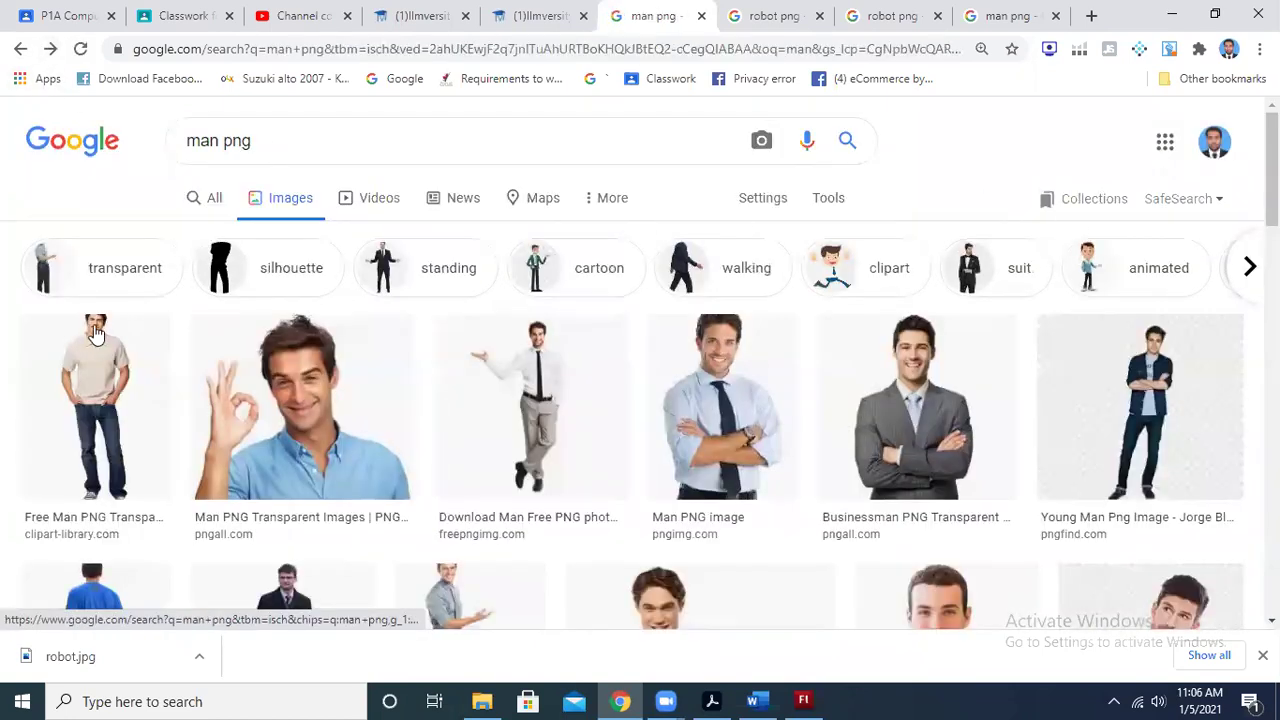
Open the clipart-library.com image of the man in a beige polo shirt in a new tab and save it as download.jpg
{"action": "right_click", "coordinate": [95, 333]}
{"action": "left_click", "coordinate": [130, 341]}
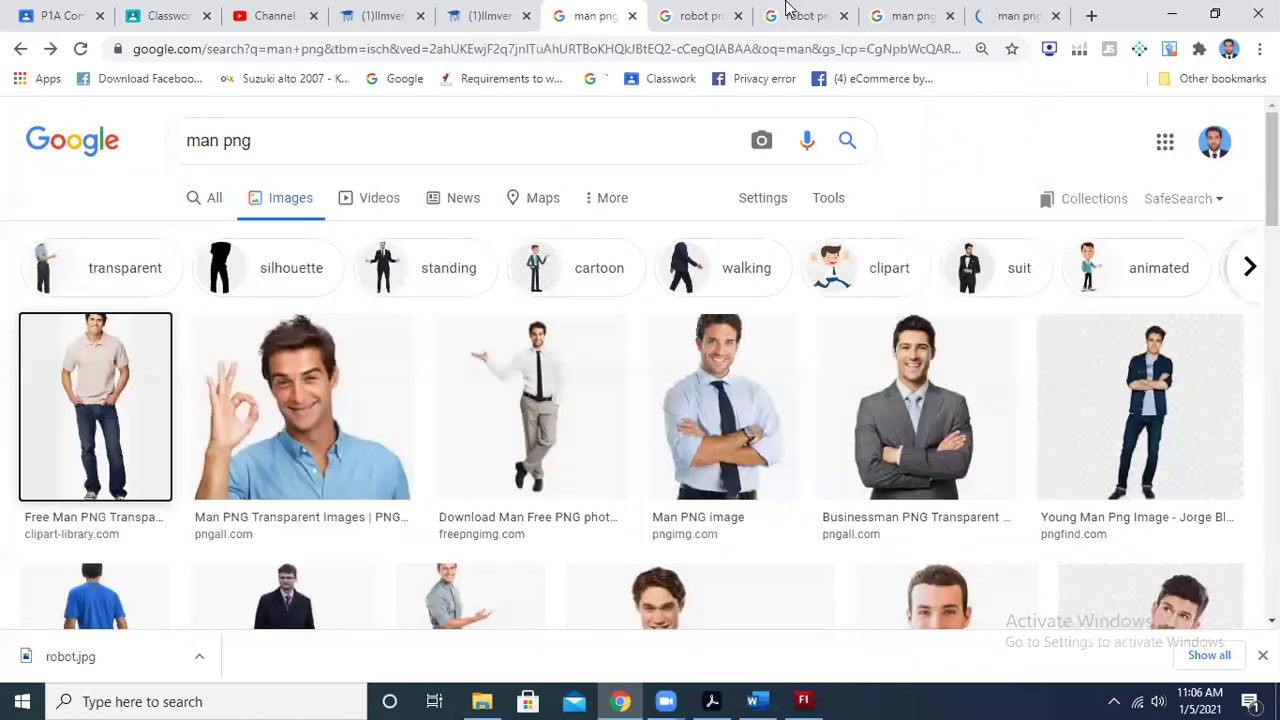
{"action": "left_click", "coordinate": [1012, 12]}
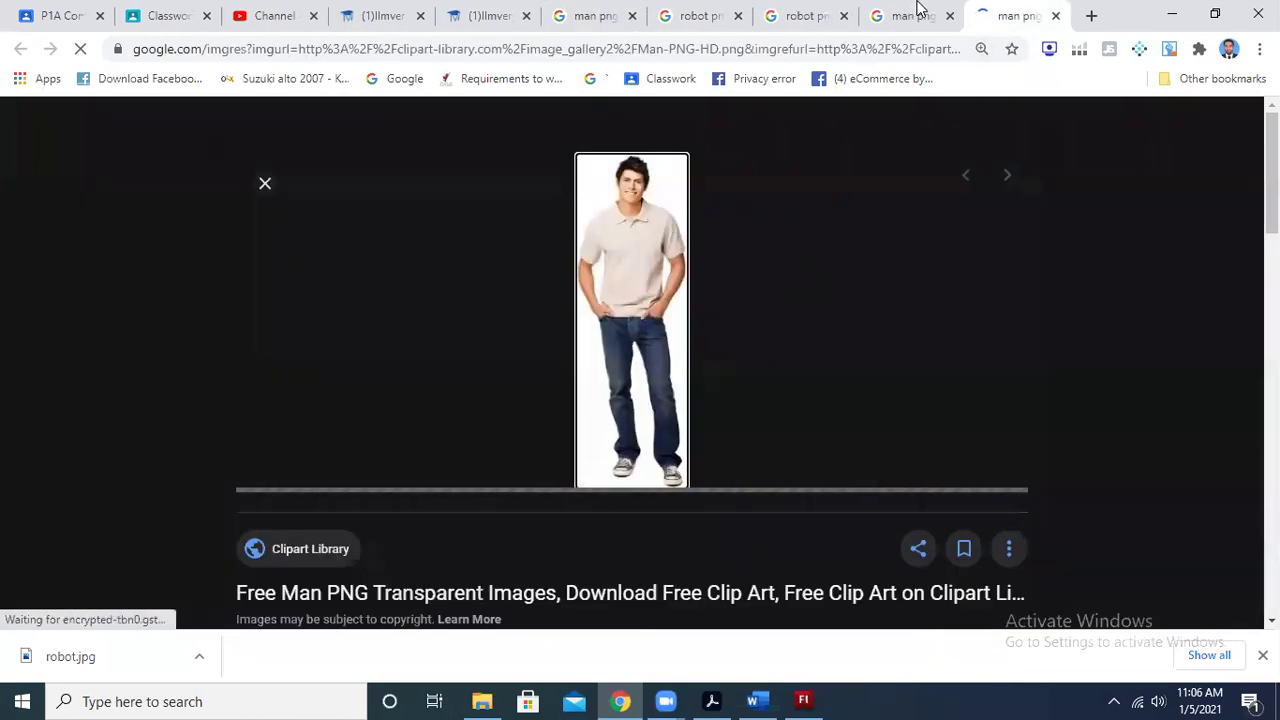
{"action": "right_click", "coordinate": [652, 212]}
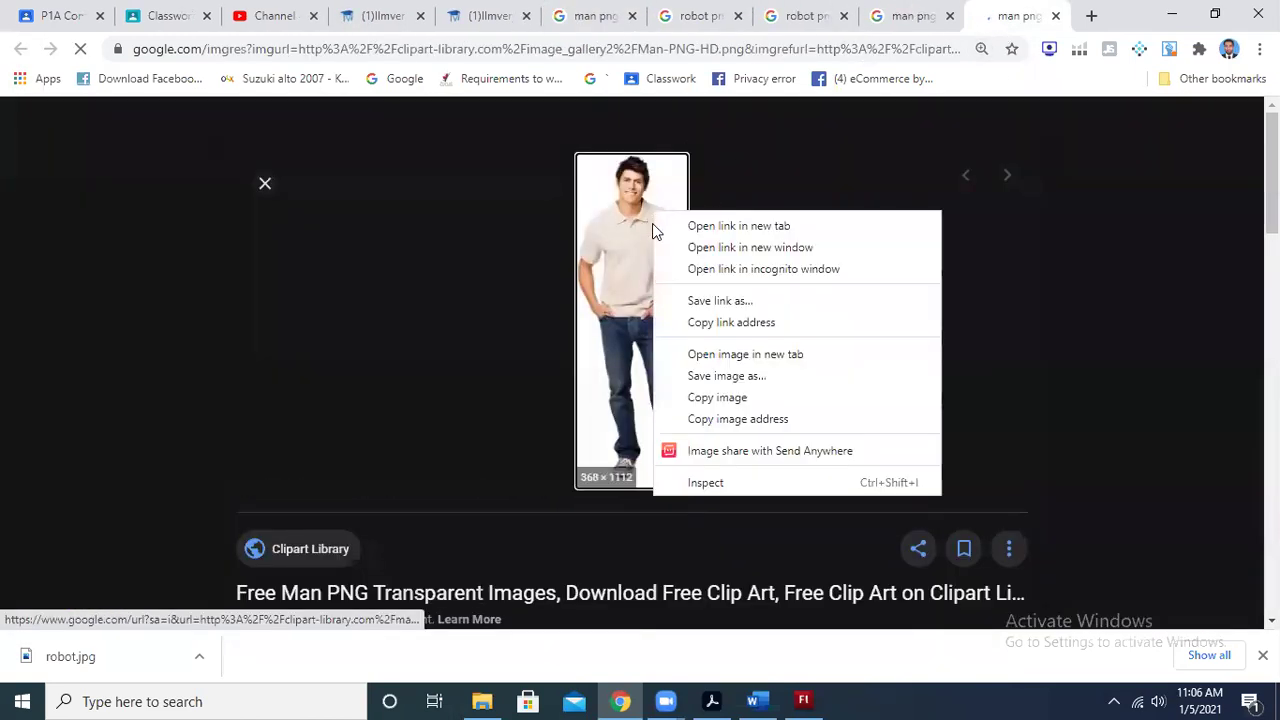
{"action": "left_click", "coordinate": [780, 374]}
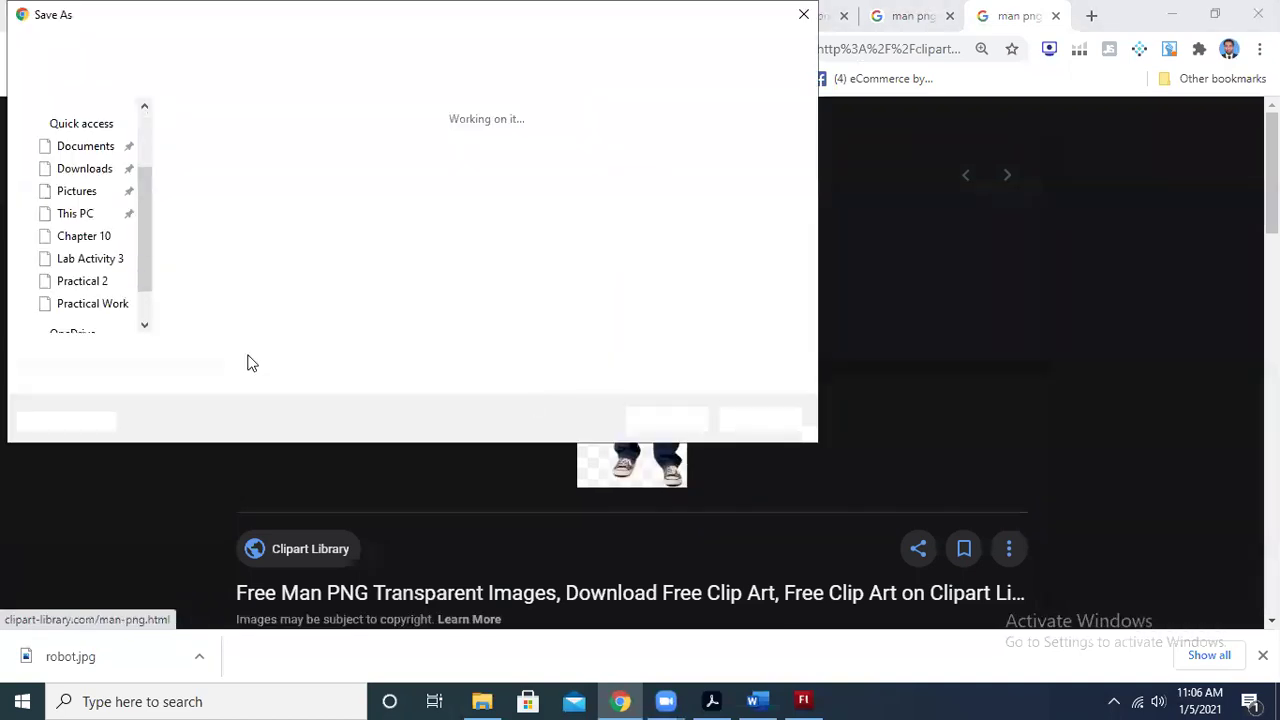
{"action": "left_click", "coordinate": [676, 422]}
{"action": "left_click", "coordinate": [667, 419]}
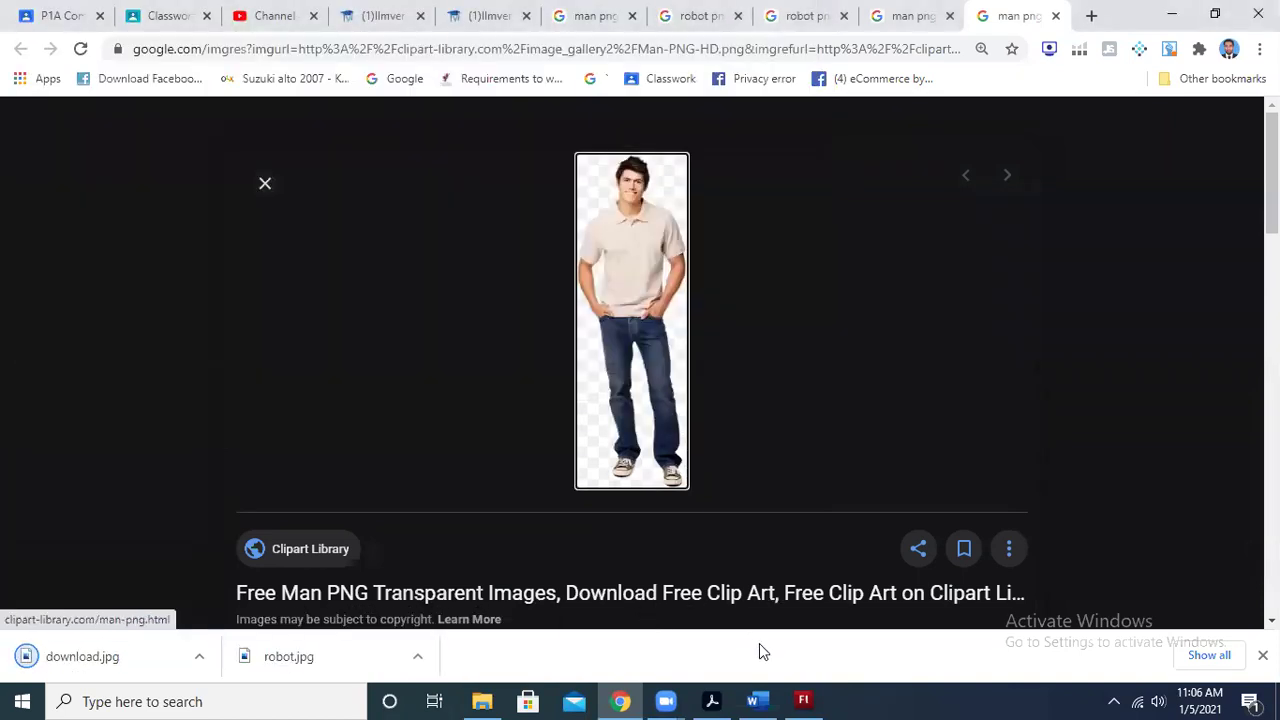
Switch to Flash and insert a keyframe at frame 60 of Layer 1, which holds the robot bitmap
{"action": "key", "text": "alt+Tab"}
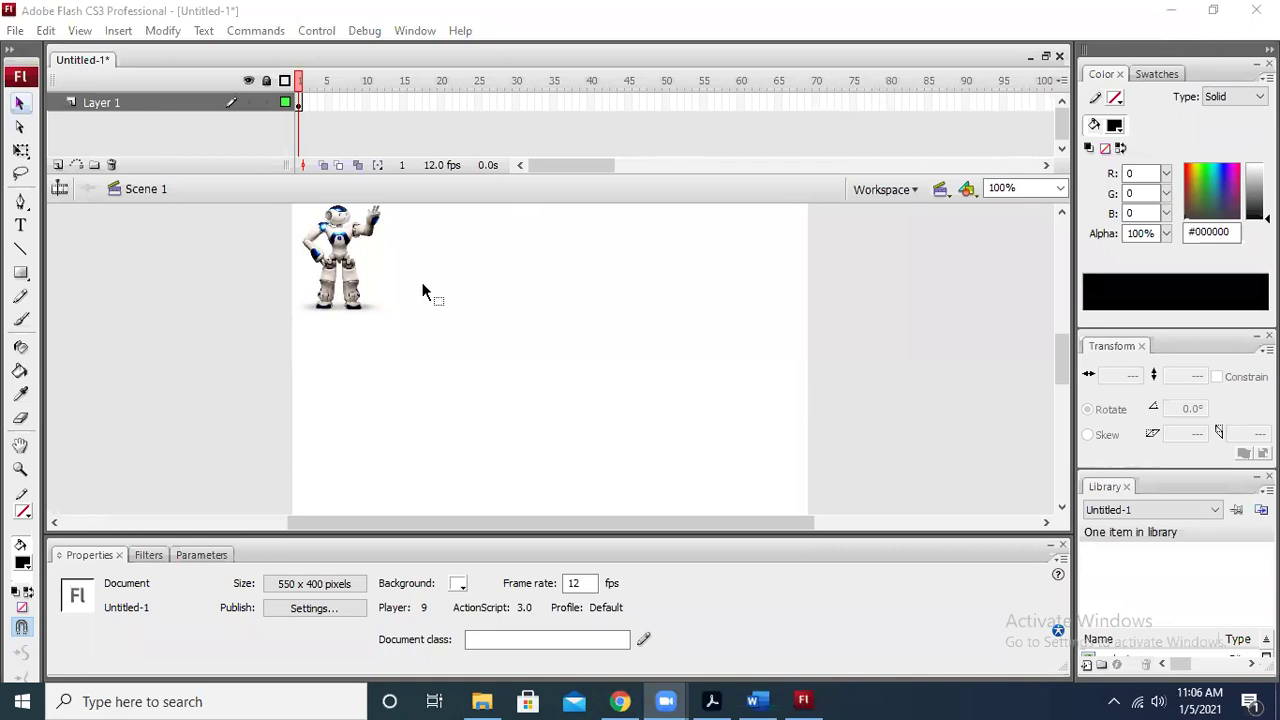
{"action": "left_click", "coordinate": [352, 258]}
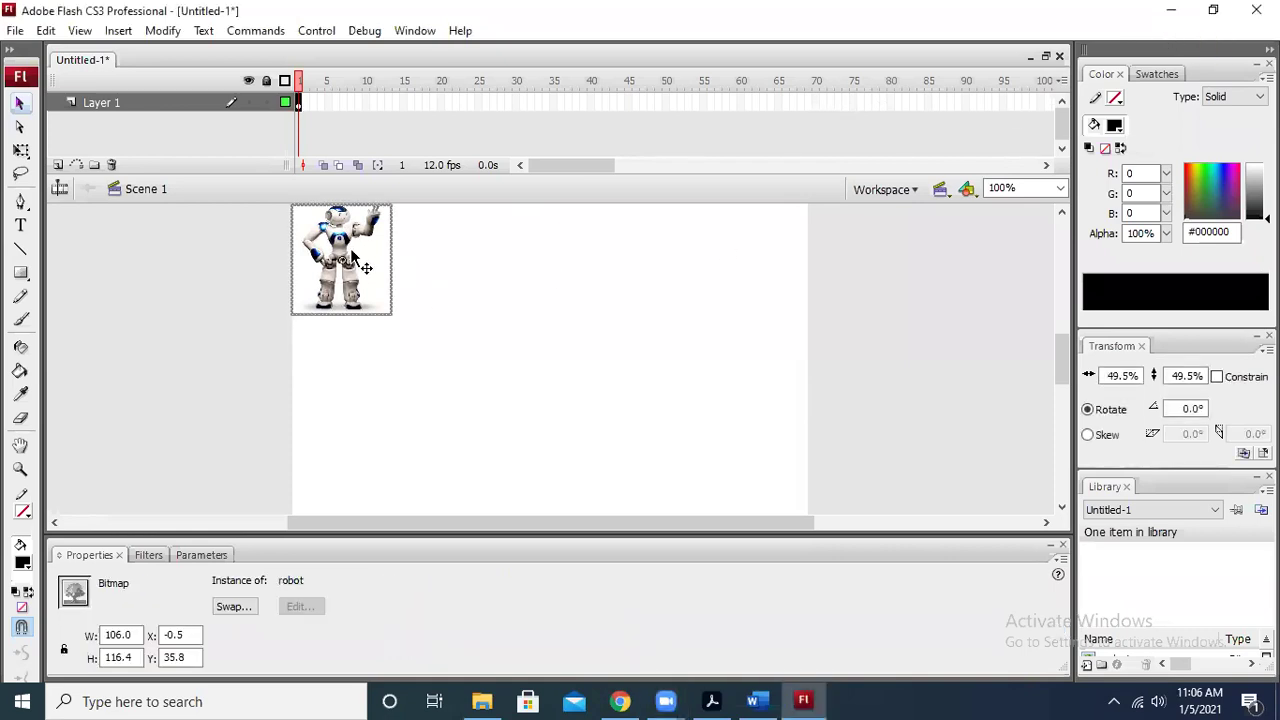
{"action": "left_click", "coordinate": [741, 104]}
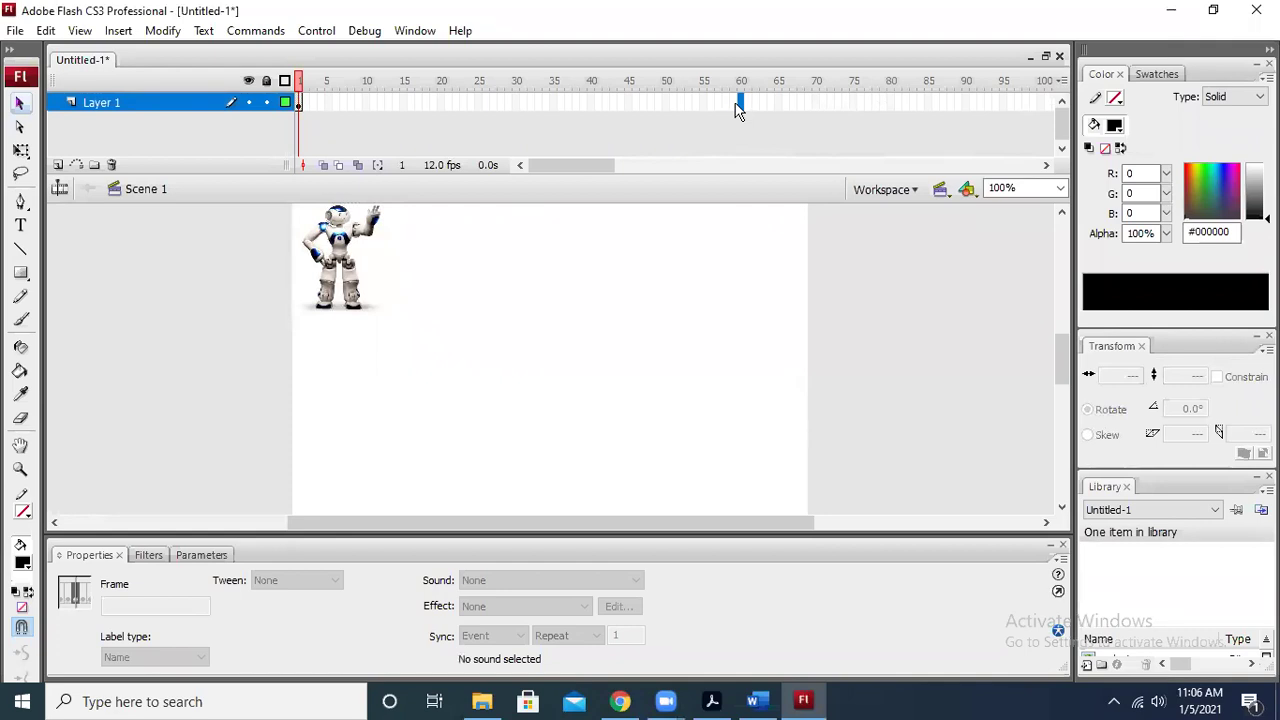
{"action": "key", "text": "F6"}
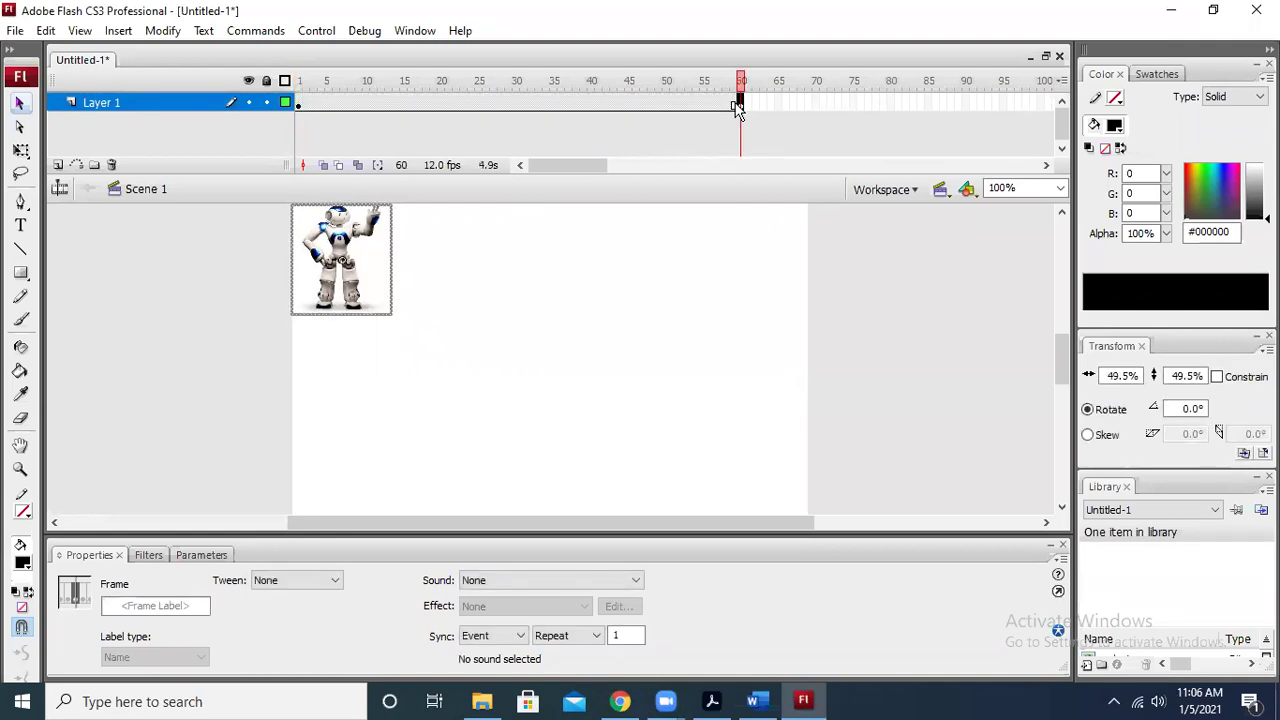
Undo the frame 60 keyframe insertion and break apart the robot bitmap in frame 1 of Layer 1
{"action": "key", "text": "ctrl+z"}
{"action": "left_click", "coordinate": [608, 265]}
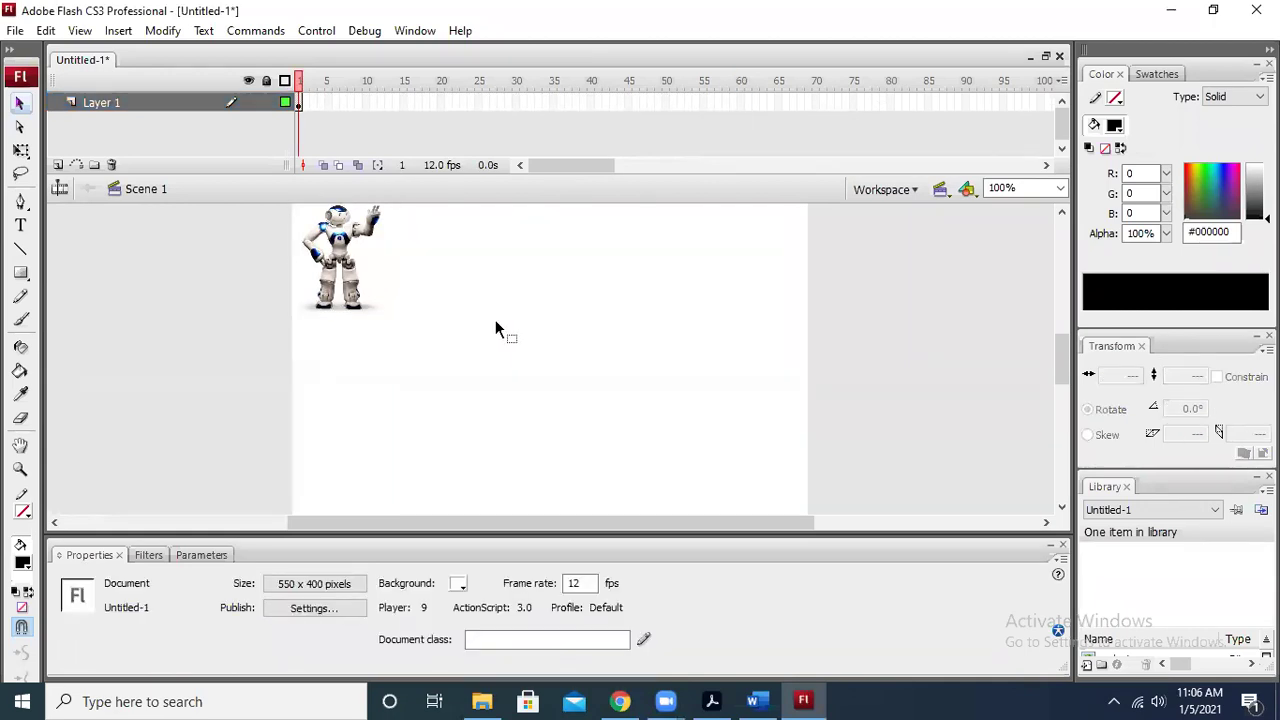
{"action": "left_click", "coordinate": [332, 240]}
{"action": "right_click", "coordinate": [337, 237]}
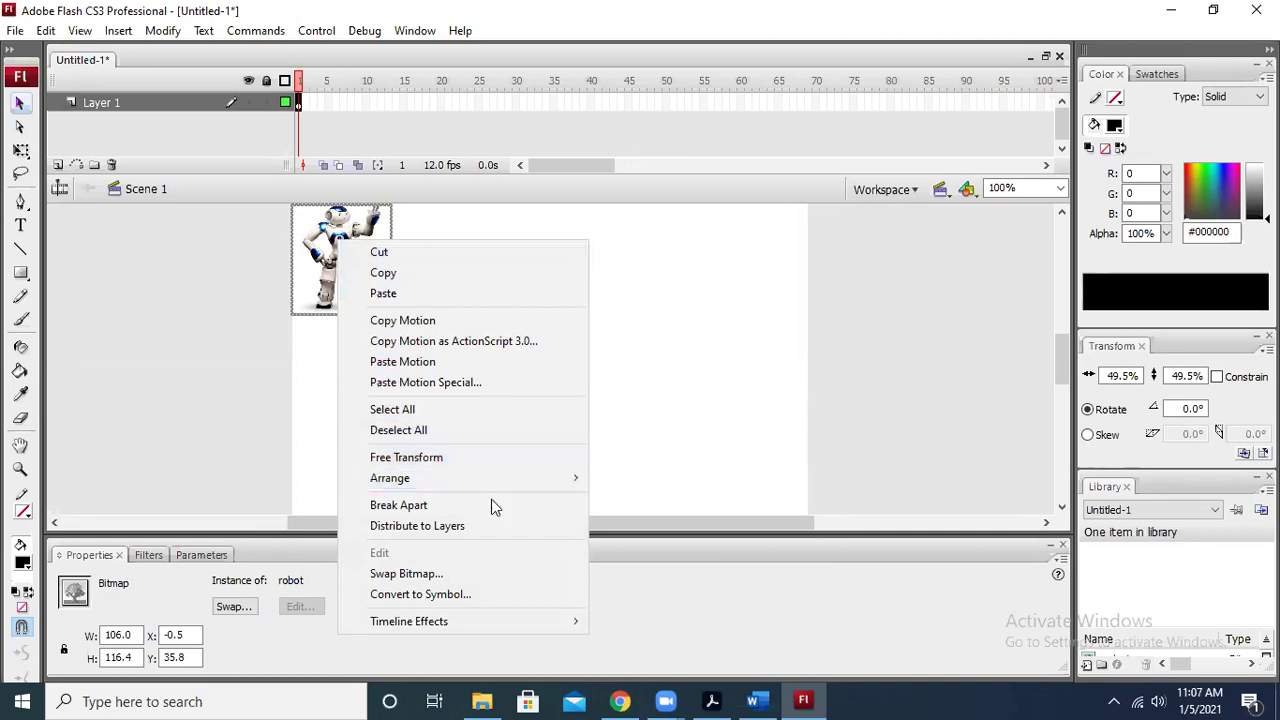
{"action": "left_click", "coordinate": [490, 505]}
{"action": "left_click", "coordinate": [455, 357]}
{"action": "left_click", "coordinate": [341, 244]}
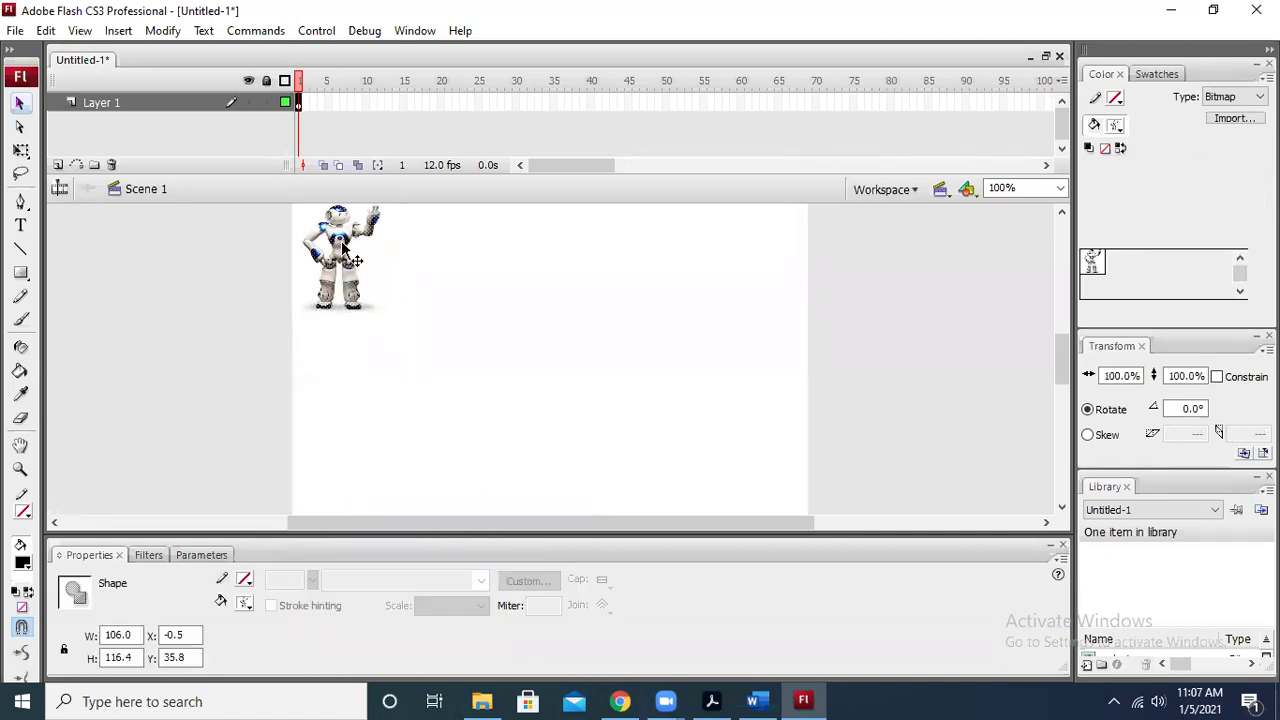
Insert a keyframe at frame 60 and move its robot shape to the stage's lower-right corner, at about X 434, Y 254
{"action": "left_click", "coordinate": [741, 103]}
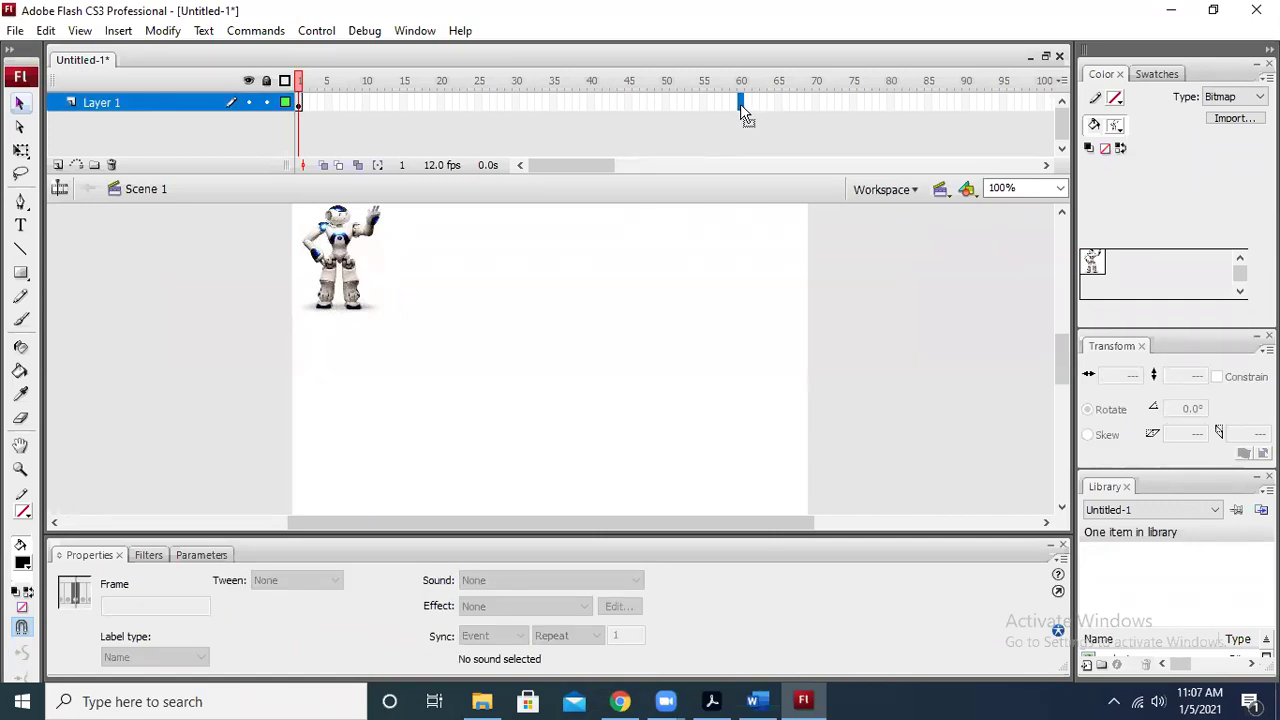
{"action": "key", "text": "F5"}
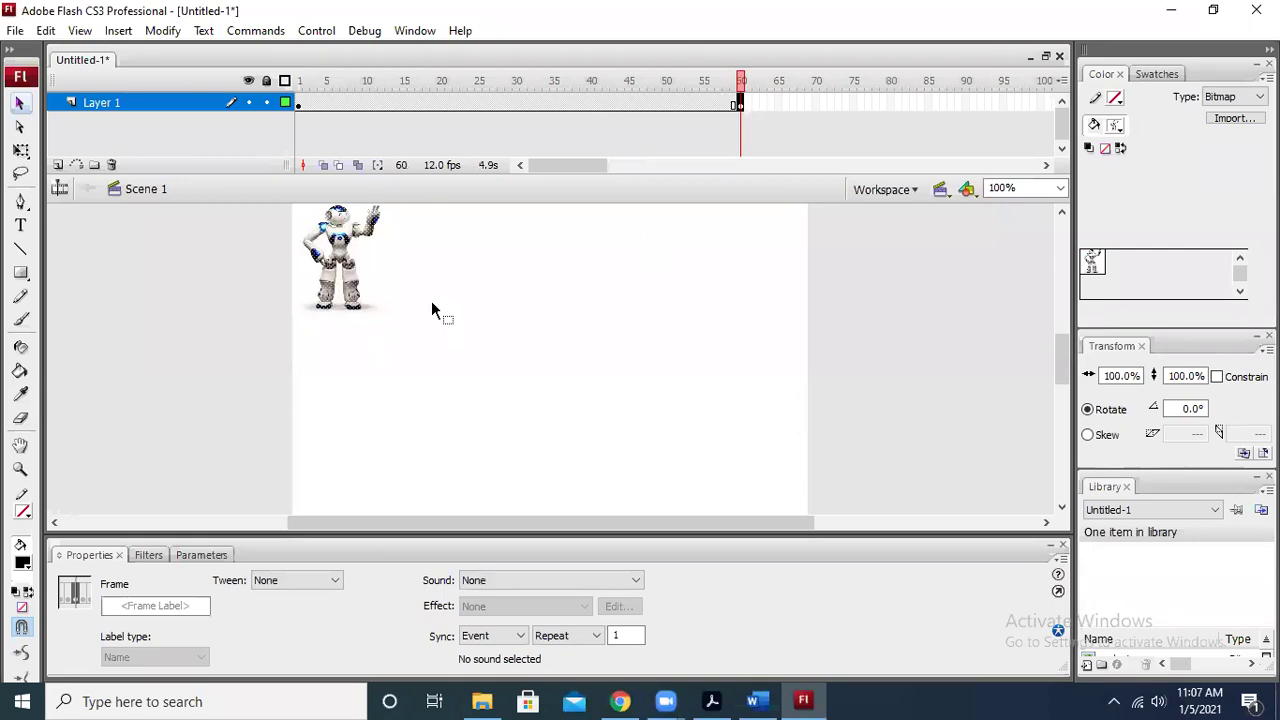
{"action": "left_click_drag", "start_coordinate": [358, 245], "coordinate": [752, 443]}
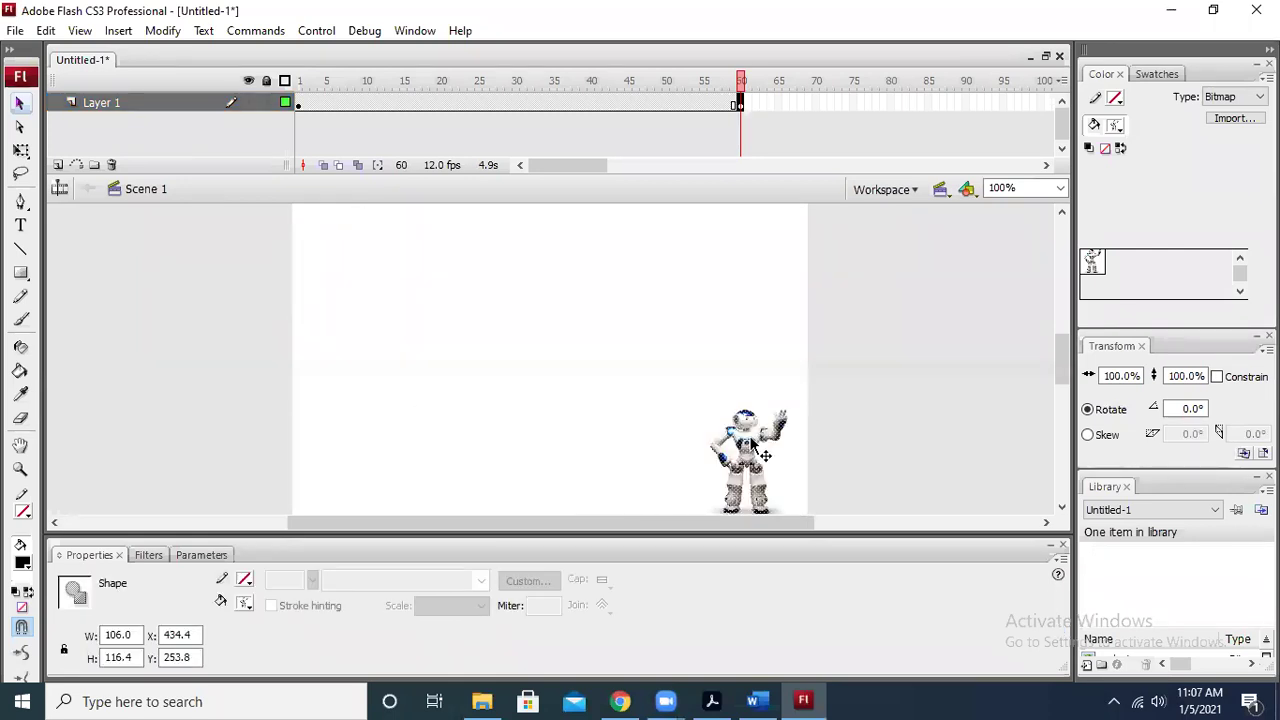
{"action": "key", "text": "ctrl+F2"}
{"action": "key", "text": "ctrl+F2"}
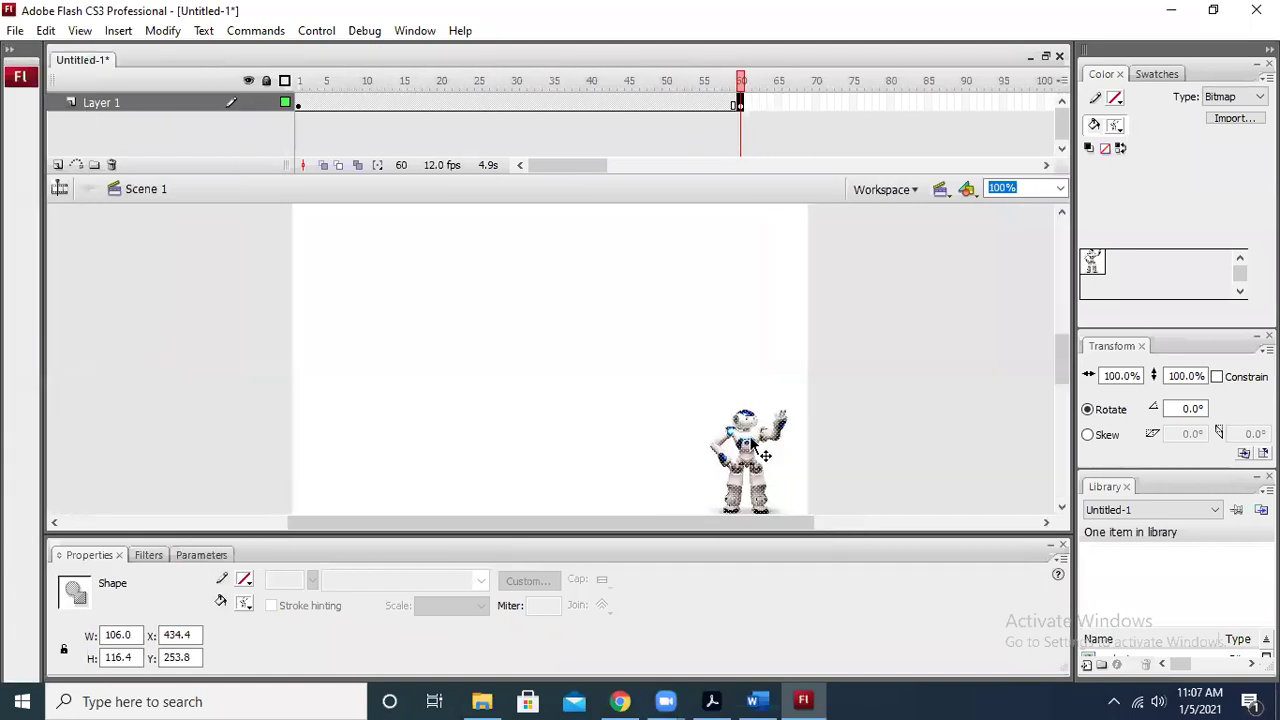
{"action": "key", "text": "ctrl+2"}
{"action": "left_click_drag", "start_coordinate": [715, 440], "coordinate": [730, 463]}
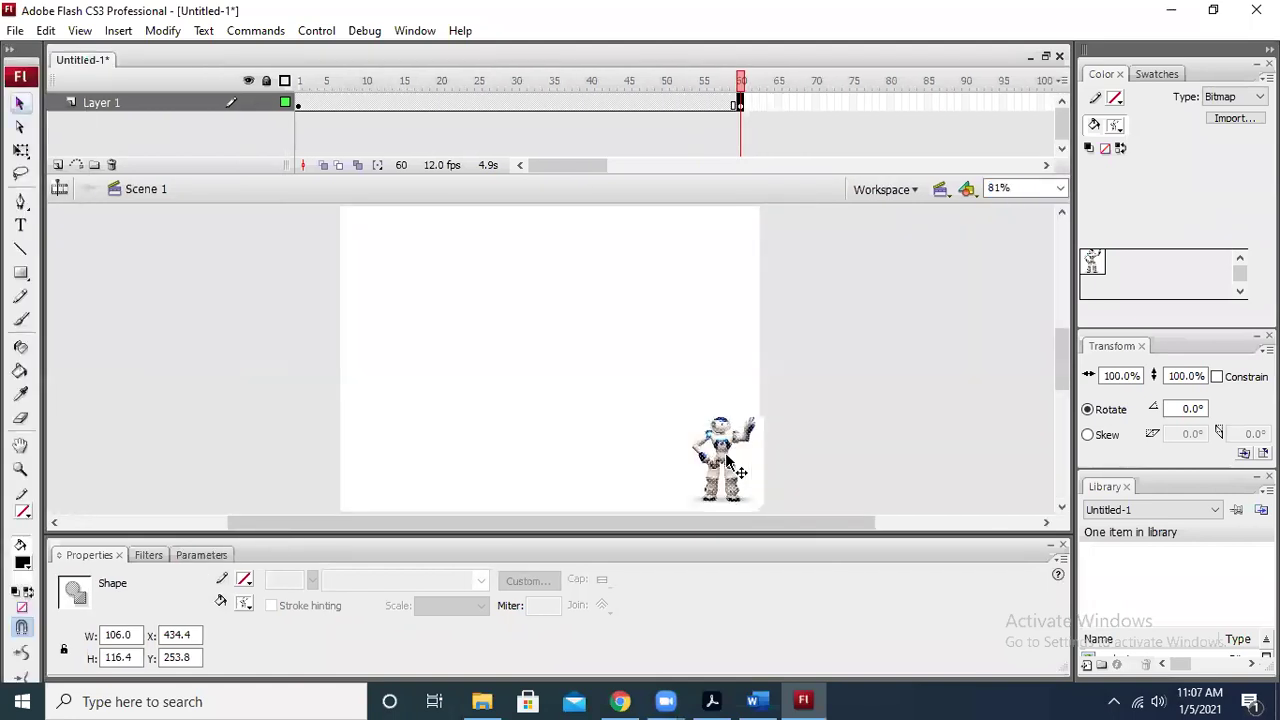
Compare frames 1 and 60, and delete the robot shape from the frame 60 keyframe
{"action": "left_click", "coordinate": [806, 380]}
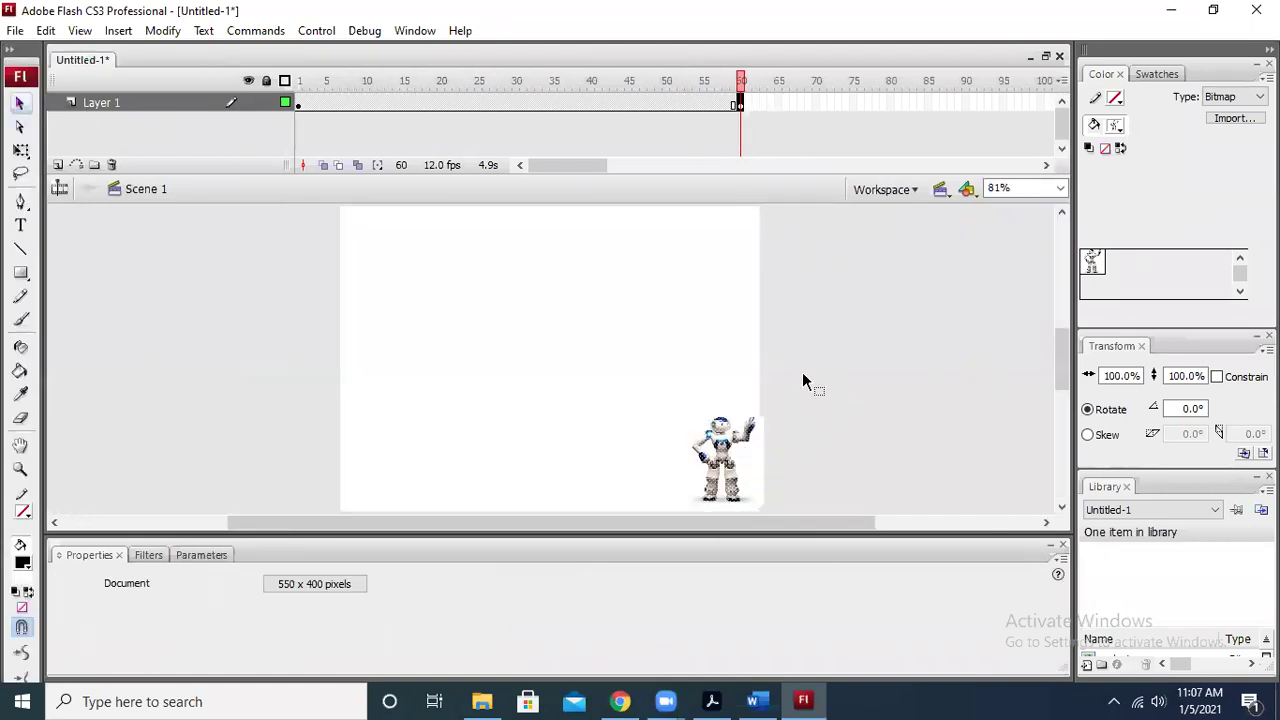
{"action": "left_click", "coordinate": [297, 101]}
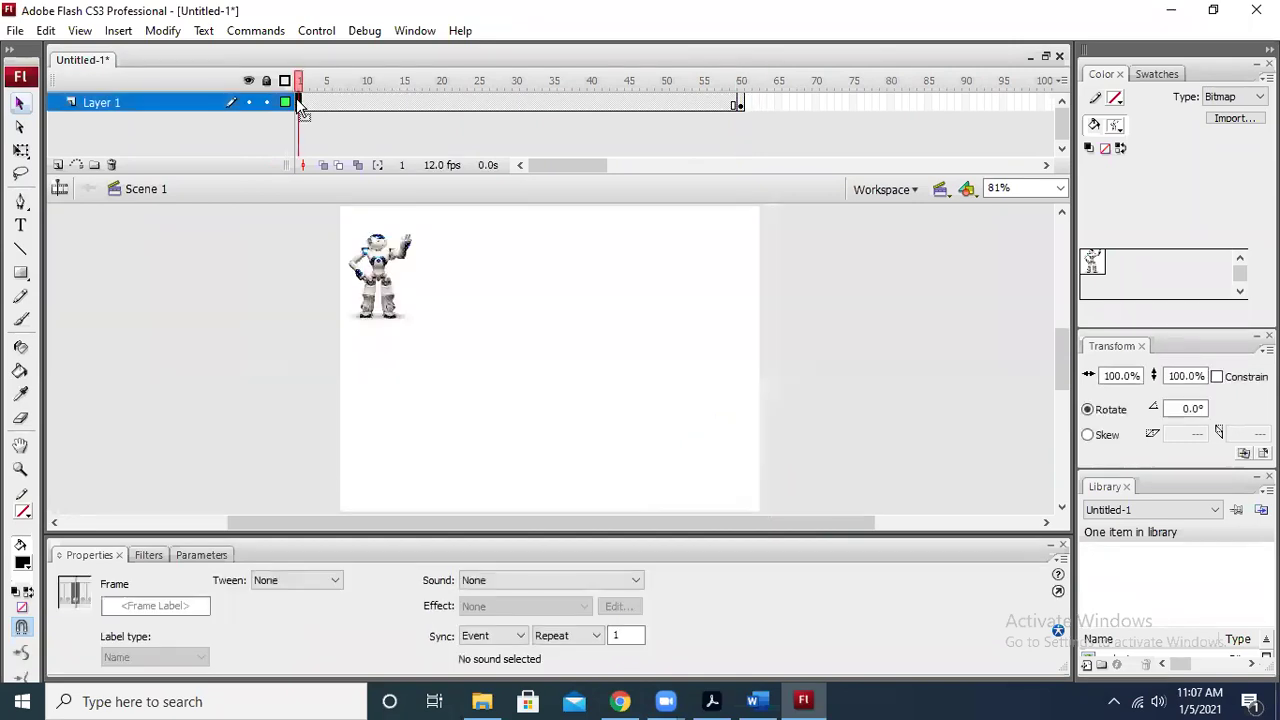
{"action": "left_click", "coordinate": [738, 106]}
{"action": "left_click", "coordinate": [820, 370]}
{"action": "left_click", "coordinate": [722, 464]}
{"action": "key", "text": "Delete"}
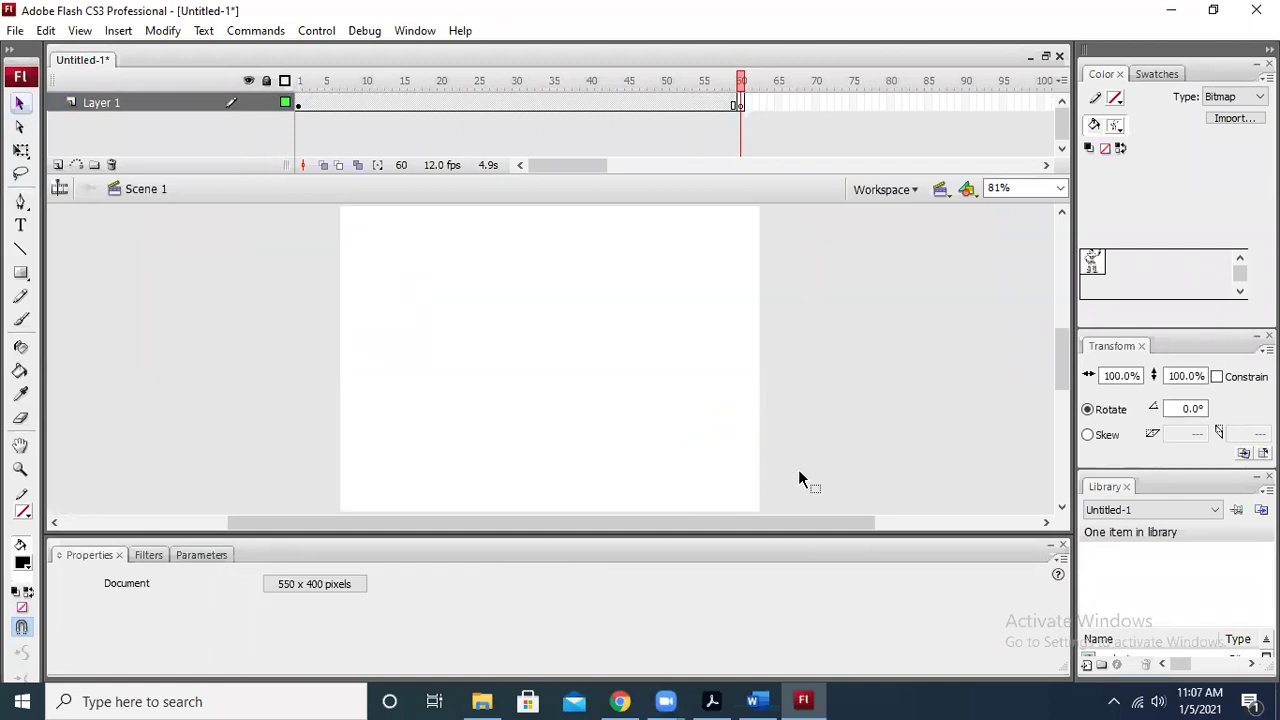
Import the man picture download.jpg to the stage in frame 60
{"action": "left_click", "coordinate": [15, 30]}
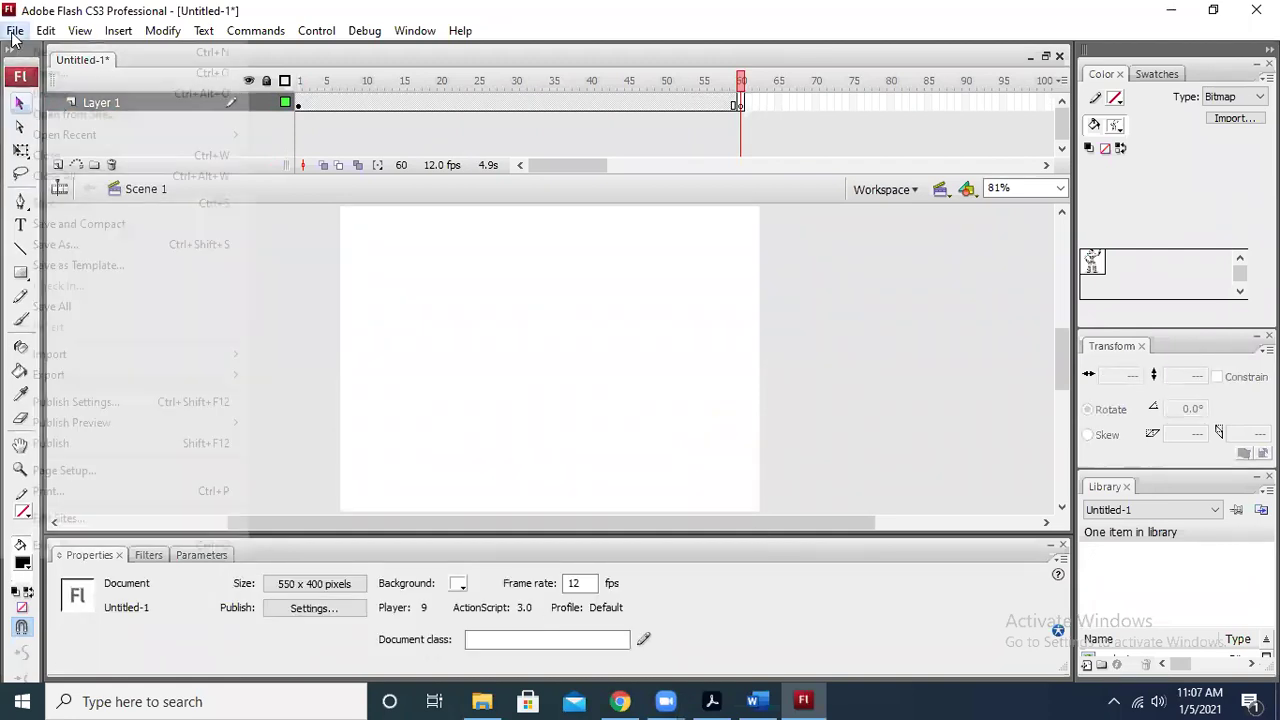
{"action": "mouse_move", "coordinate": [112, 356]}
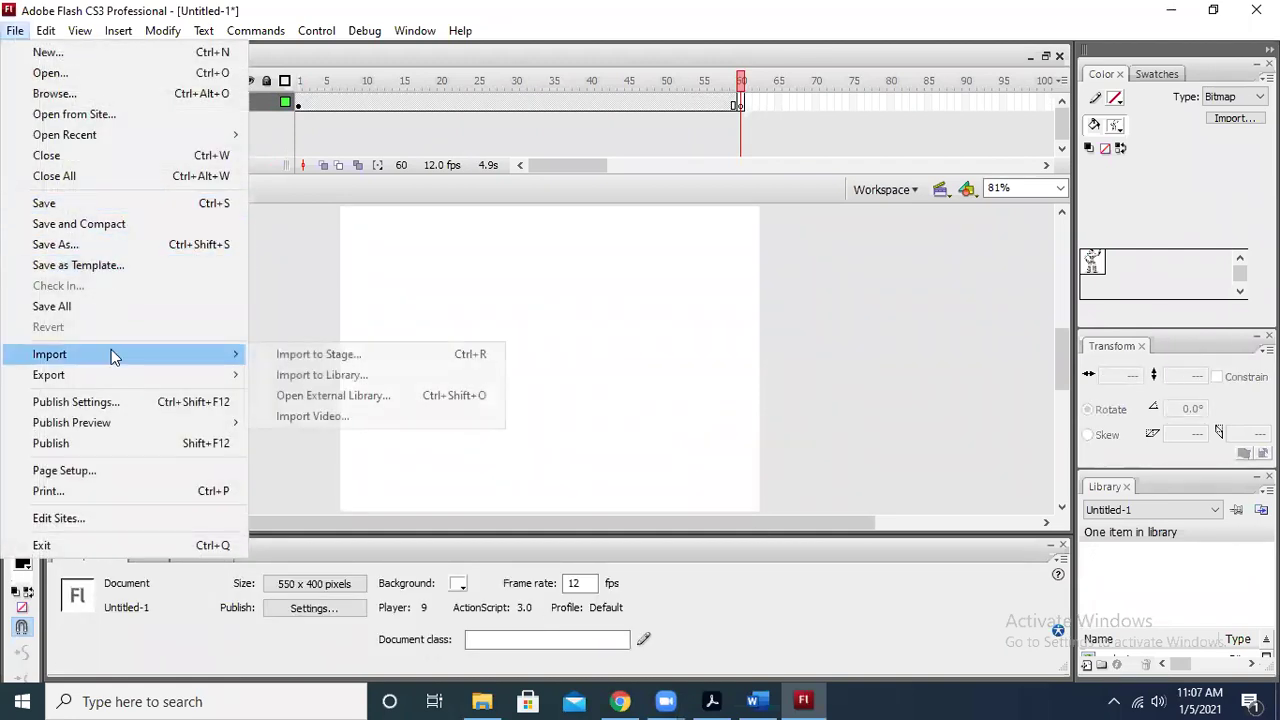
{"action": "left_click", "coordinate": [378, 356]}
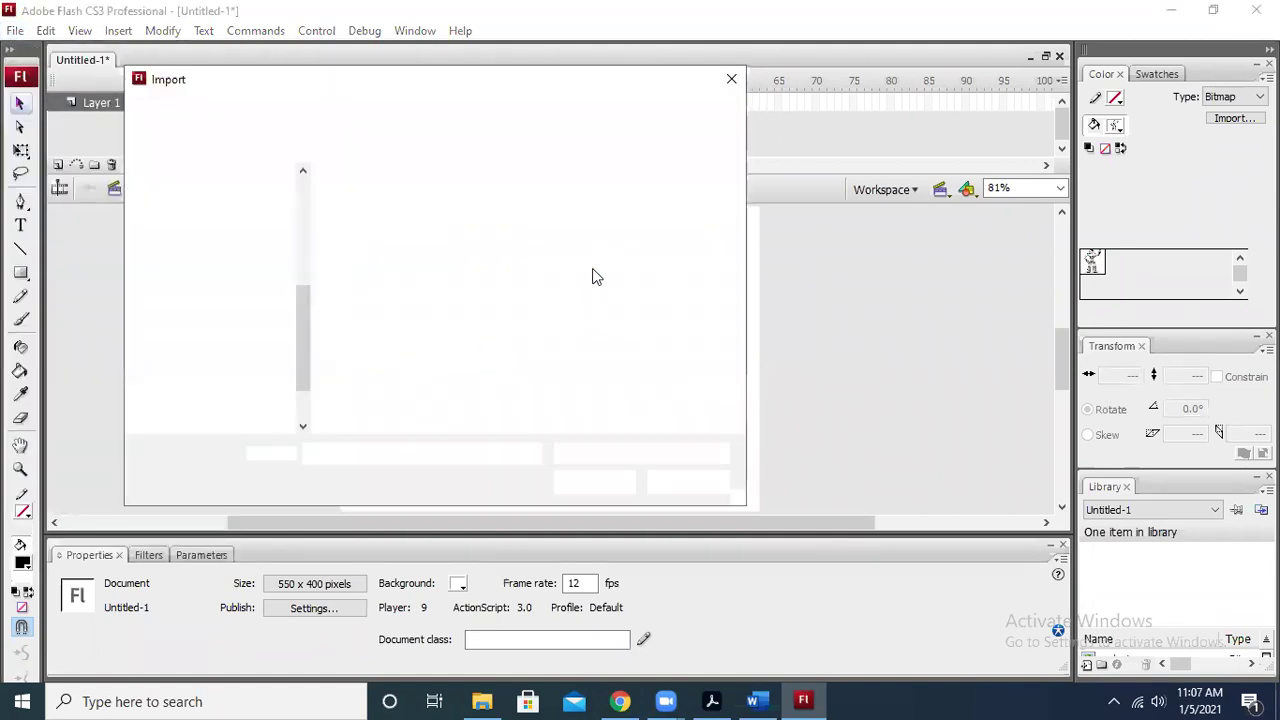
{"action": "double_click", "coordinate": [489, 204]}
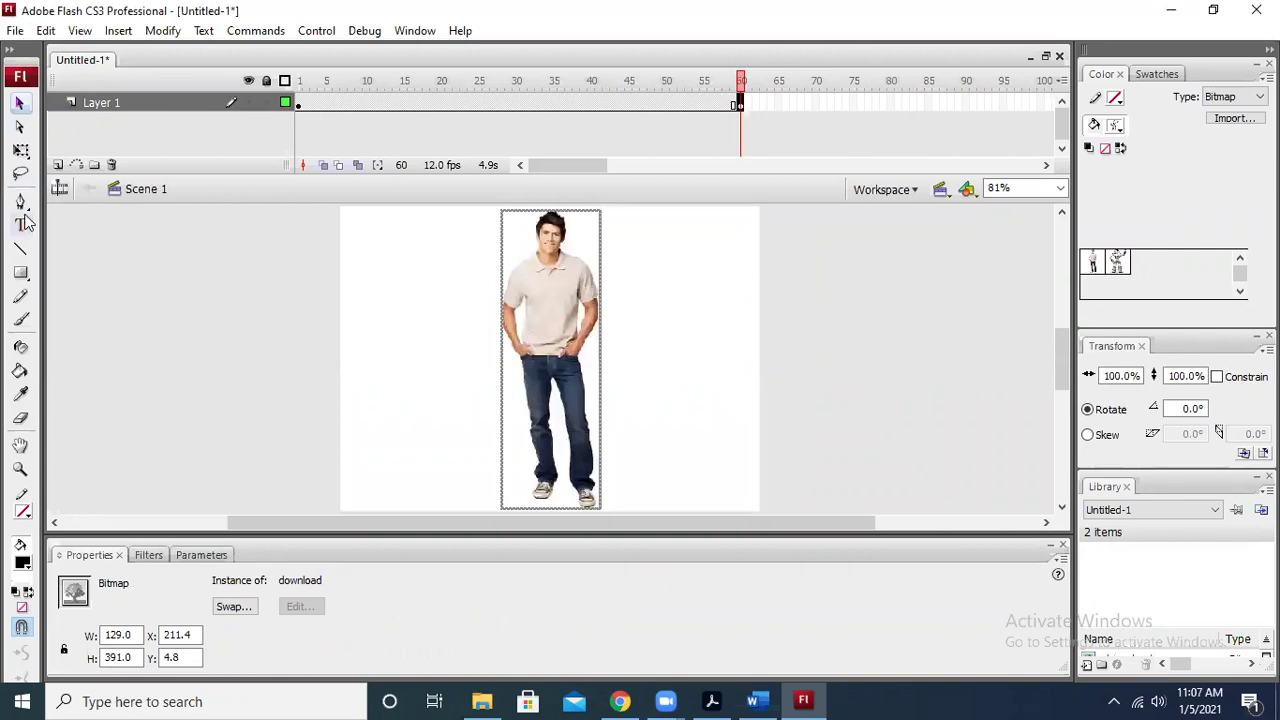
Scale the man bitmap down to about 92 by 160 pixels and move it to the stage's lower-right corner
{"action": "left_click", "coordinate": [20, 155]}
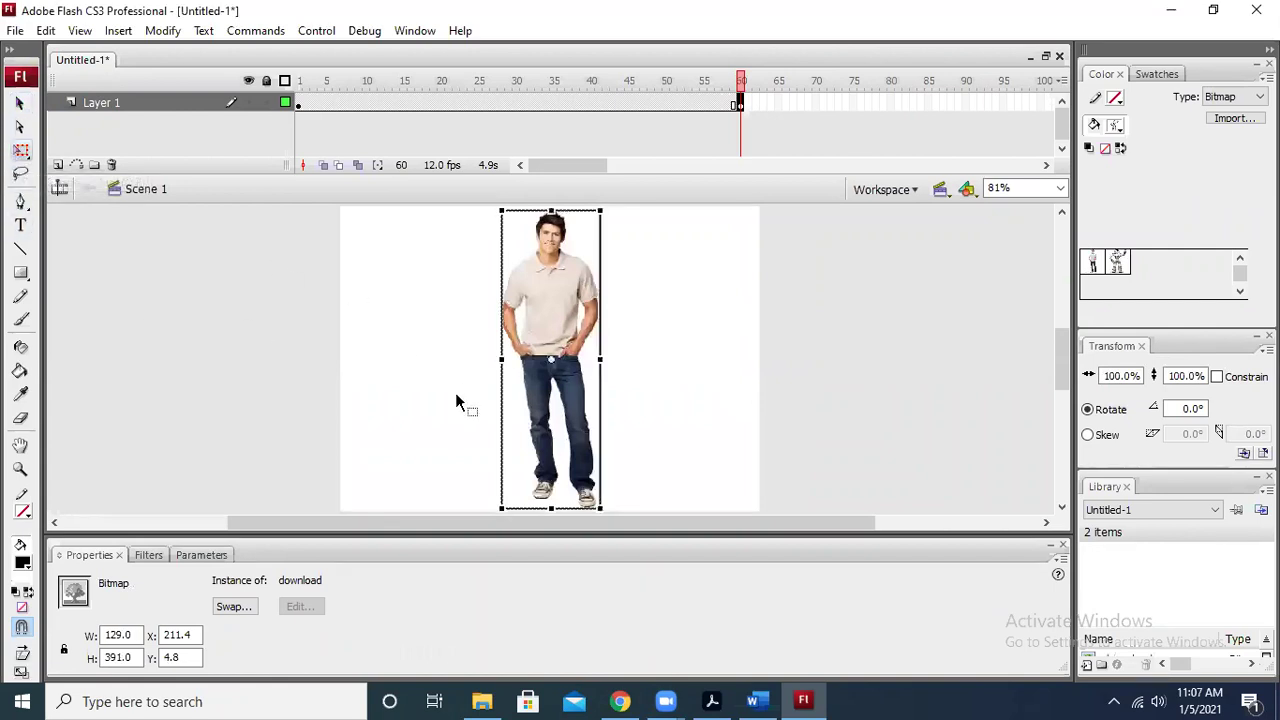
{"action": "left_click_drag", "start_coordinate": [502, 505], "coordinate": [512, 420]}
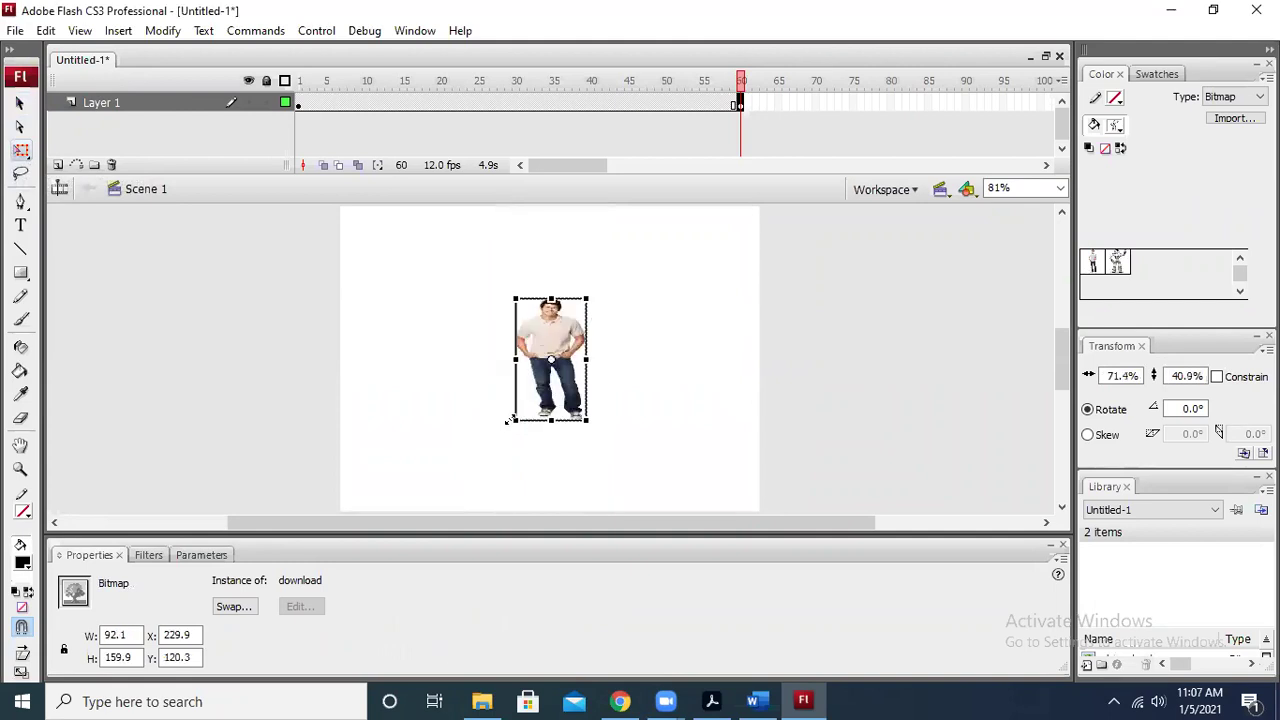
{"action": "left_click", "coordinate": [19, 103]}
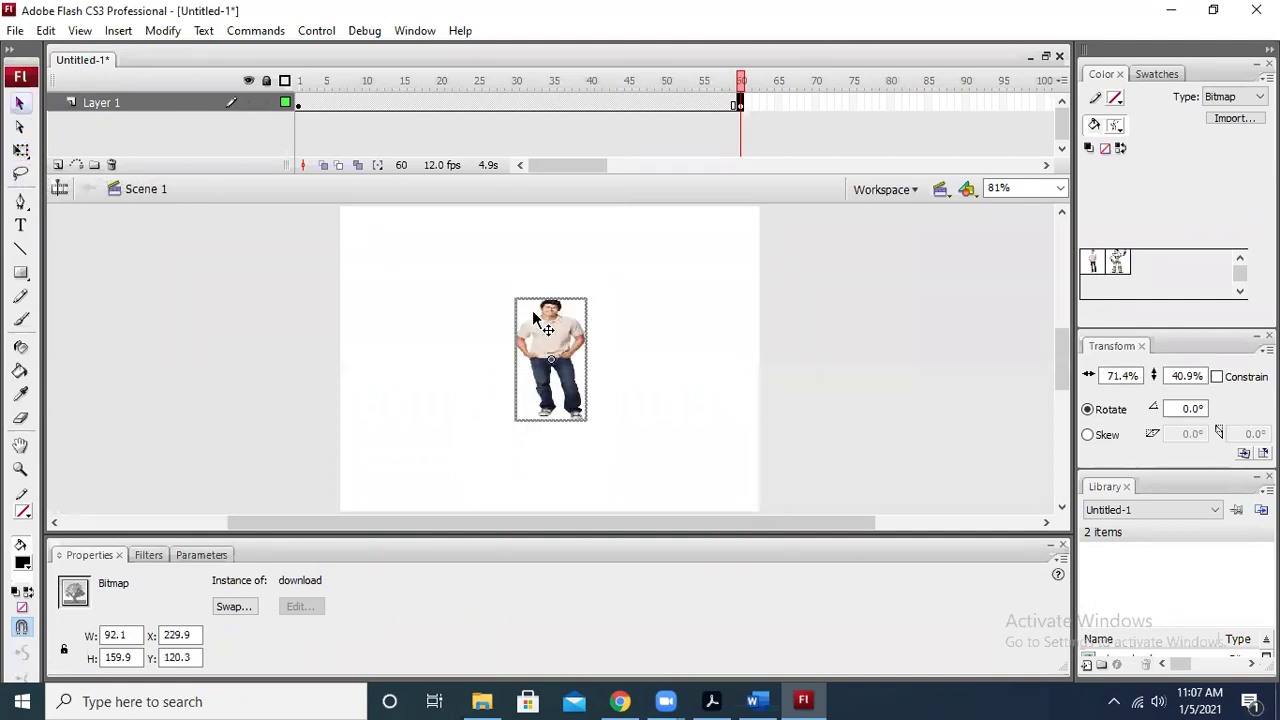
{"action": "left_click_drag", "start_coordinate": [553, 318], "coordinate": [713, 412]}
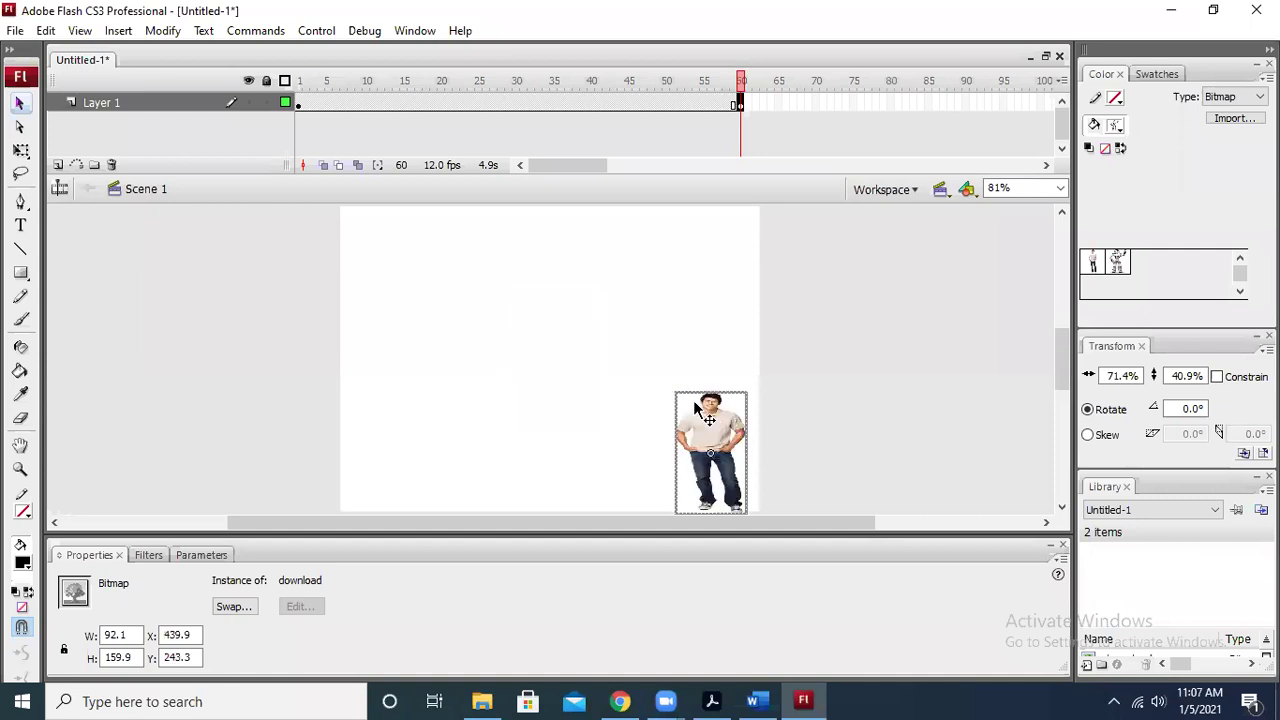
Shrink the man bitmap further to about 72.5 by 135 pixels and place it at about X 472, Y 273
{"action": "left_click", "coordinate": [22, 152]}
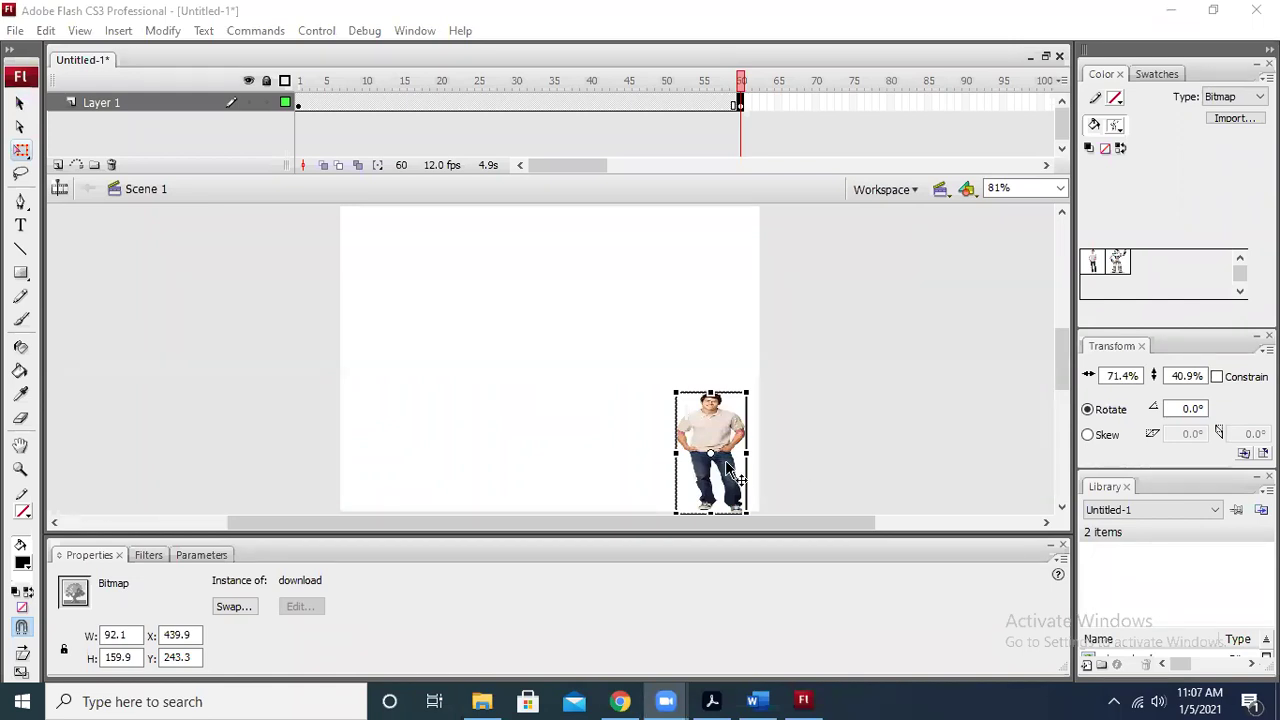
{"action": "left_click_drag", "start_coordinate": [669, 512], "coordinate": [672, 504]}
{"action": "left_click", "coordinate": [766, 429]}
{"action": "left_click", "coordinate": [725, 440]}
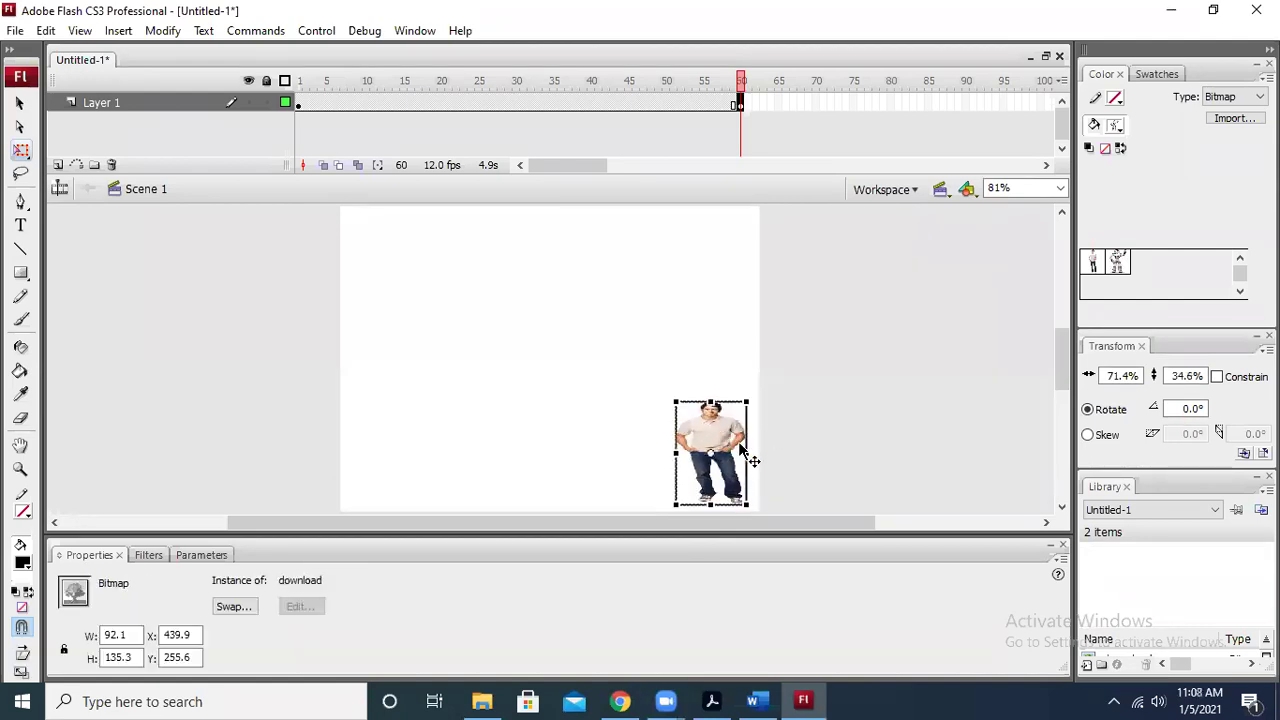
{"action": "left_click_drag", "start_coordinate": [751, 452], "coordinate": [737, 449]}
{"action": "left_click", "coordinate": [735, 438]}
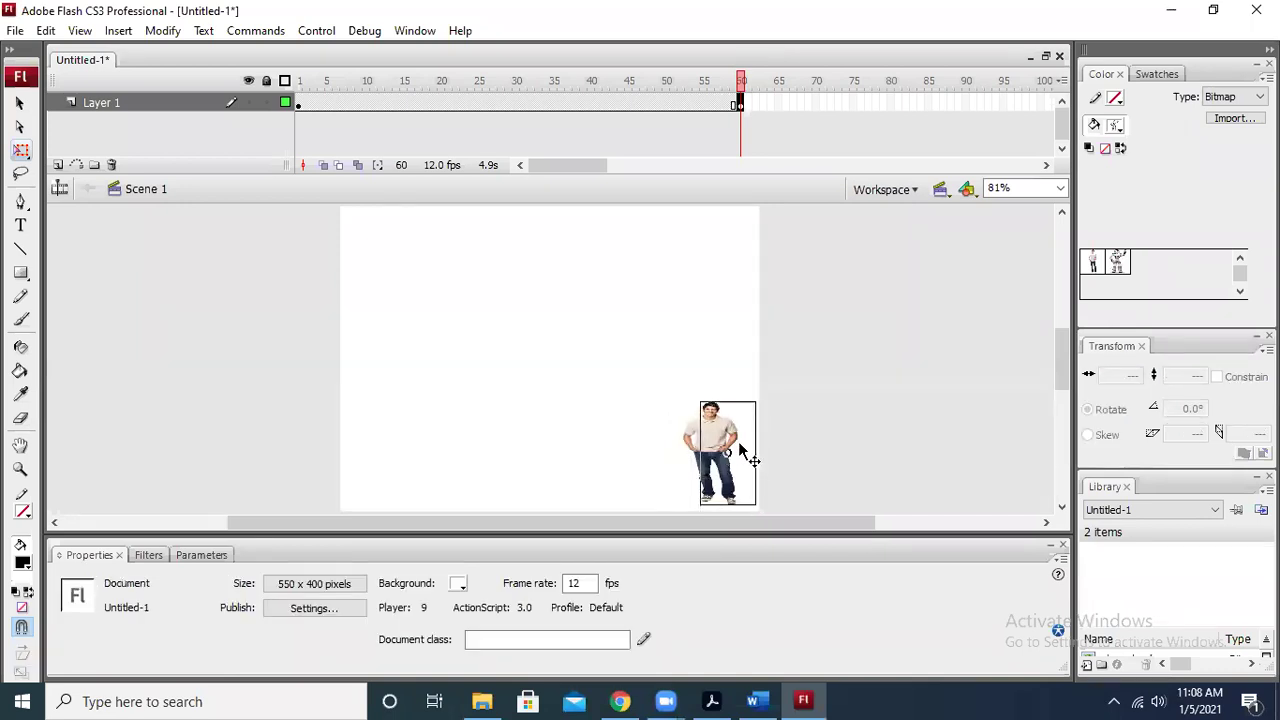
{"action": "left_click", "coordinate": [738, 450]}
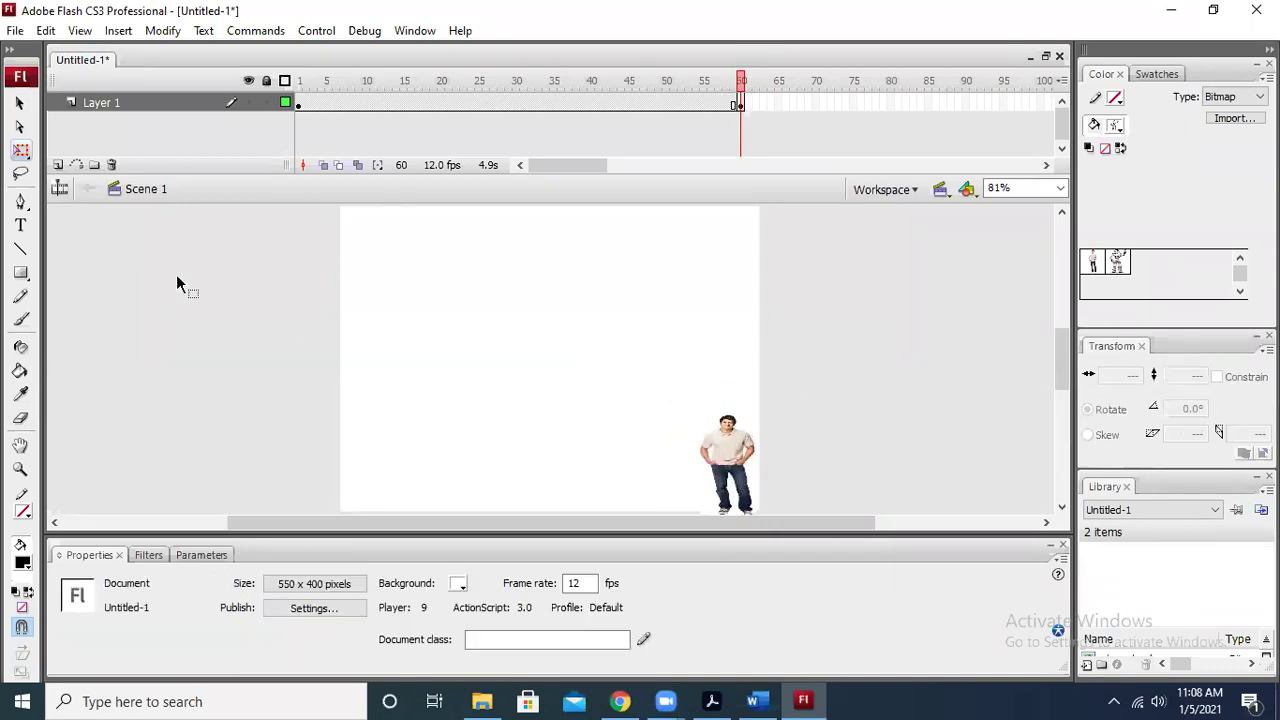
Break apart the man bitmap in frame 60 into a shape and deselect it
{"action": "right_click", "coordinate": [725, 452]}
{"action": "left_click", "coordinate": [19, 103]}
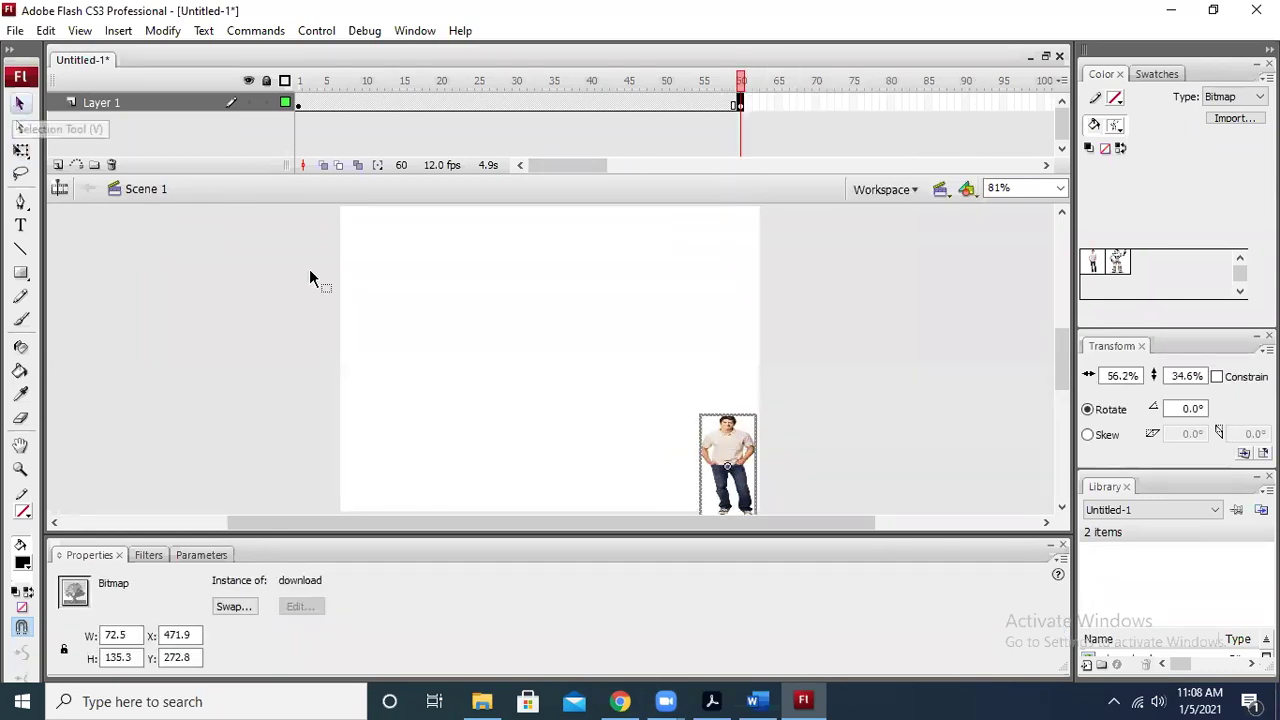
{"action": "right_click", "coordinate": [732, 446]}
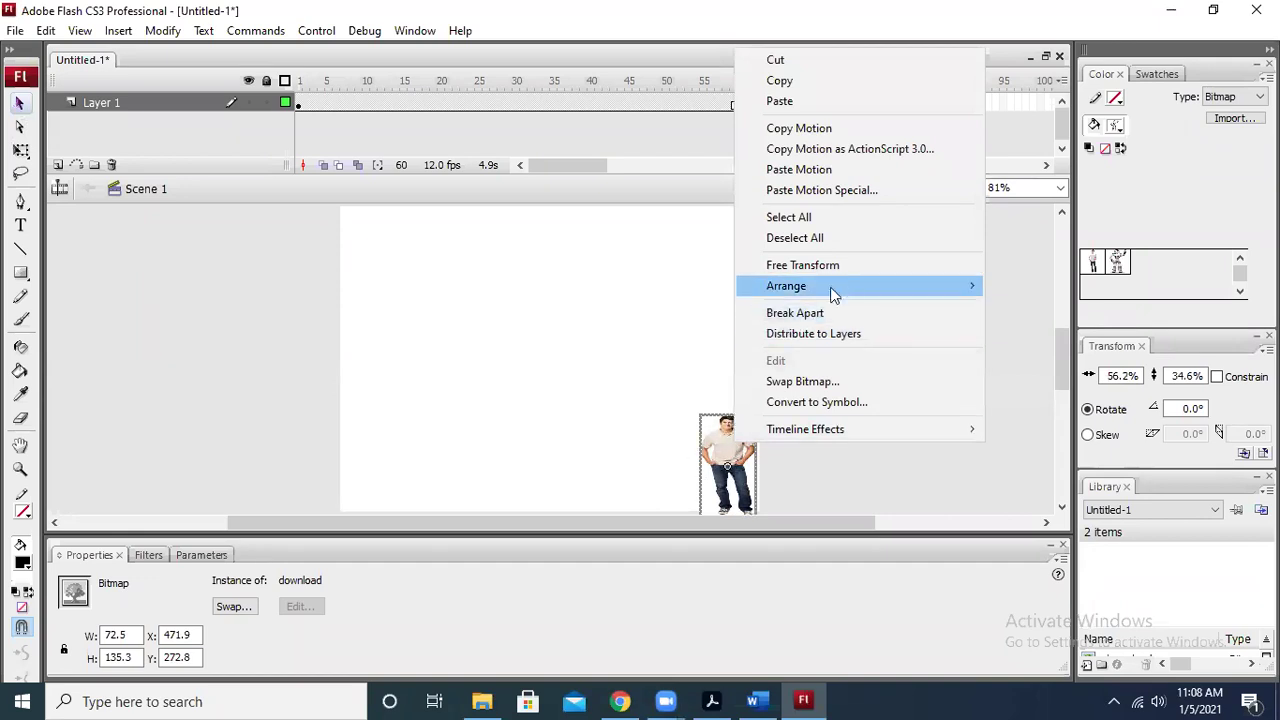
{"action": "left_click", "coordinate": [843, 313]}
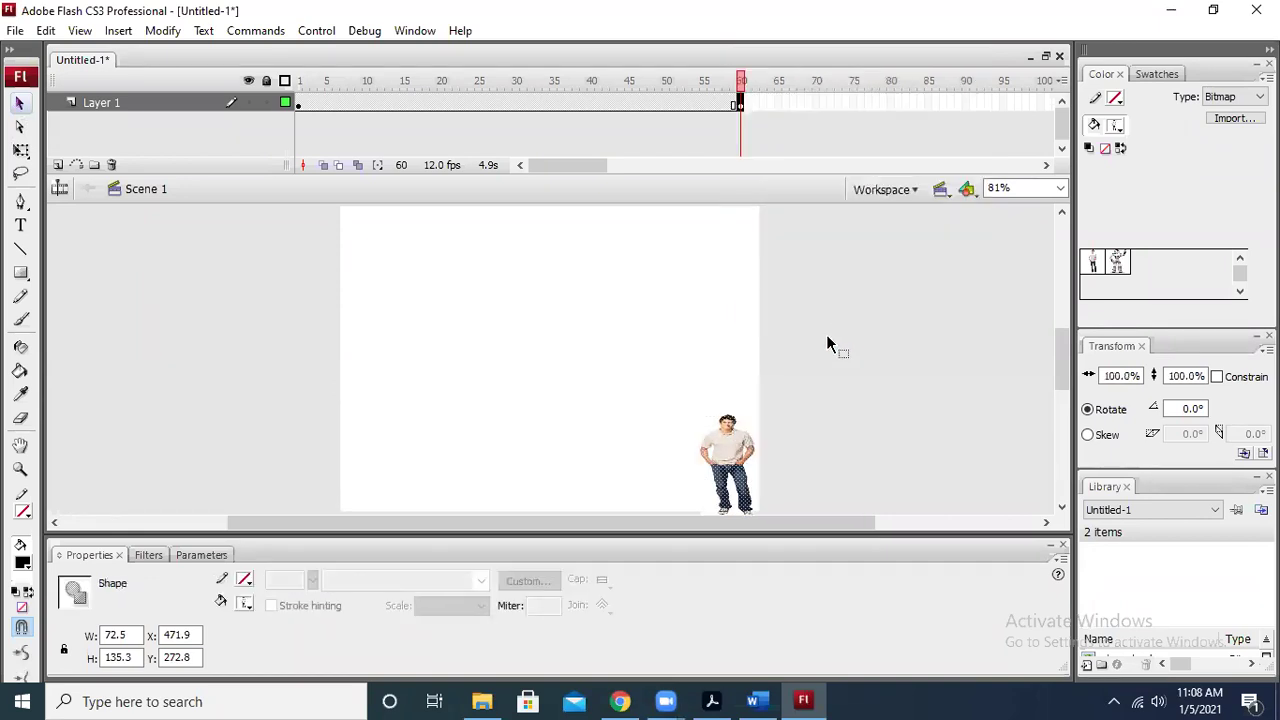
{"action": "right_click", "coordinate": [741, 452]}
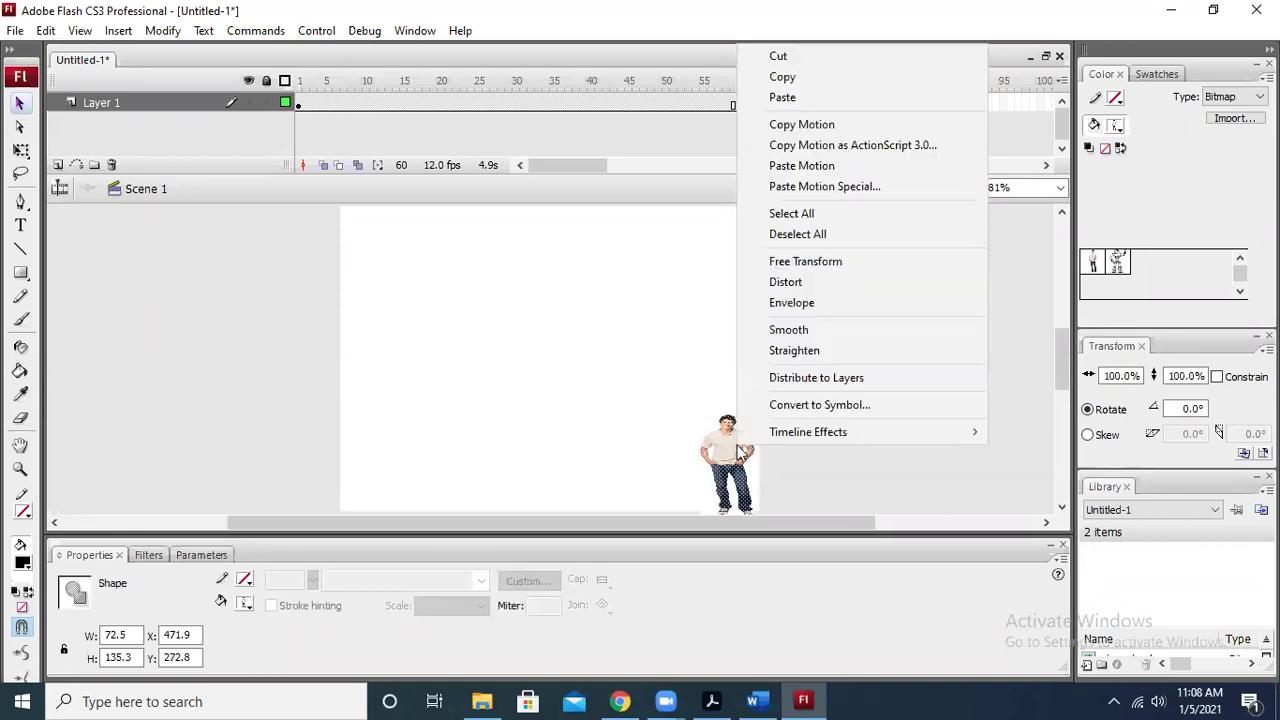
{"action": "left_click", "coordinate": [295, 298]}
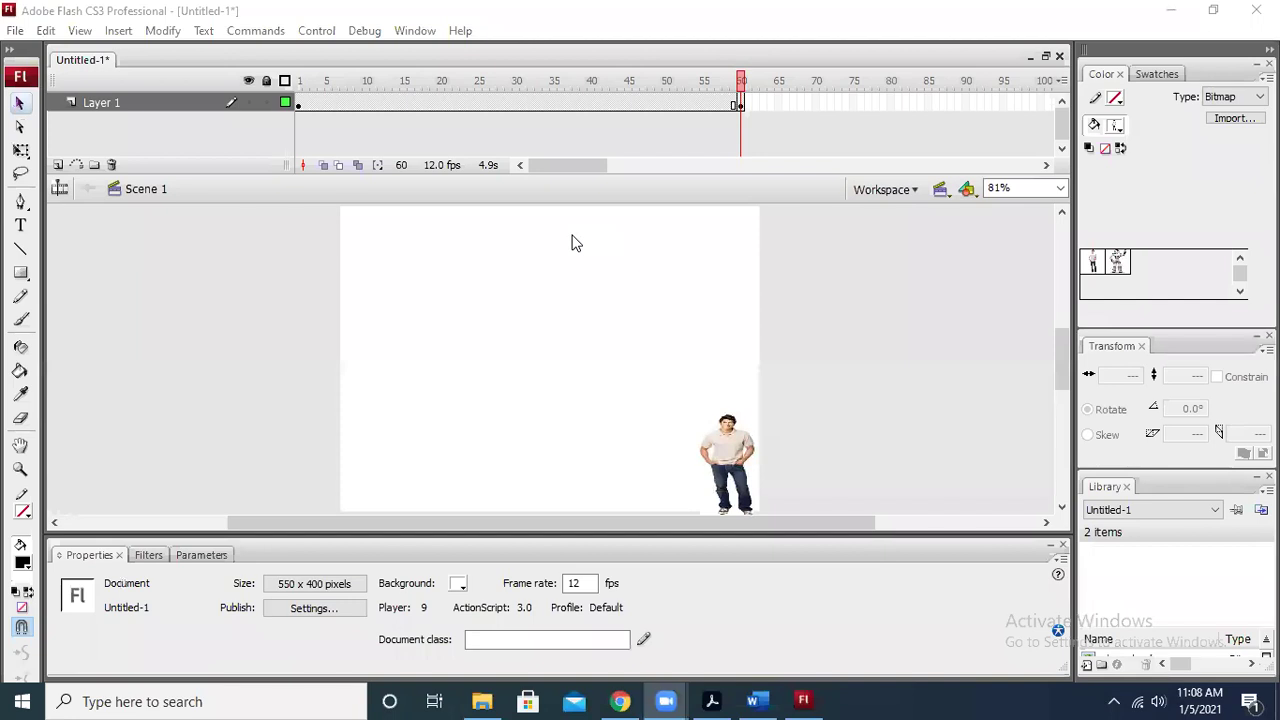
Check the keyframes at frames 1 and 60 and create a shape tween between them on Layer 1
{"action": "left_click", "coordinate": [298, 104]}
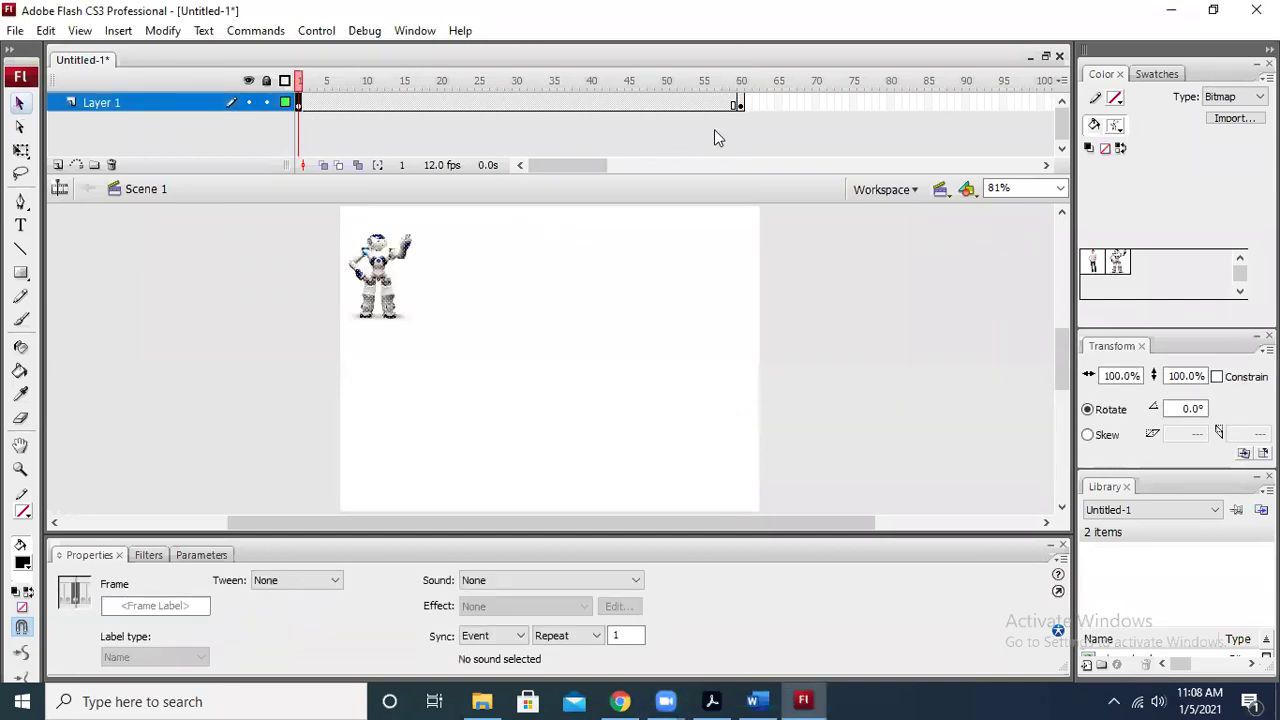
{"action": "left_click", "coordinate": [738, 104]}
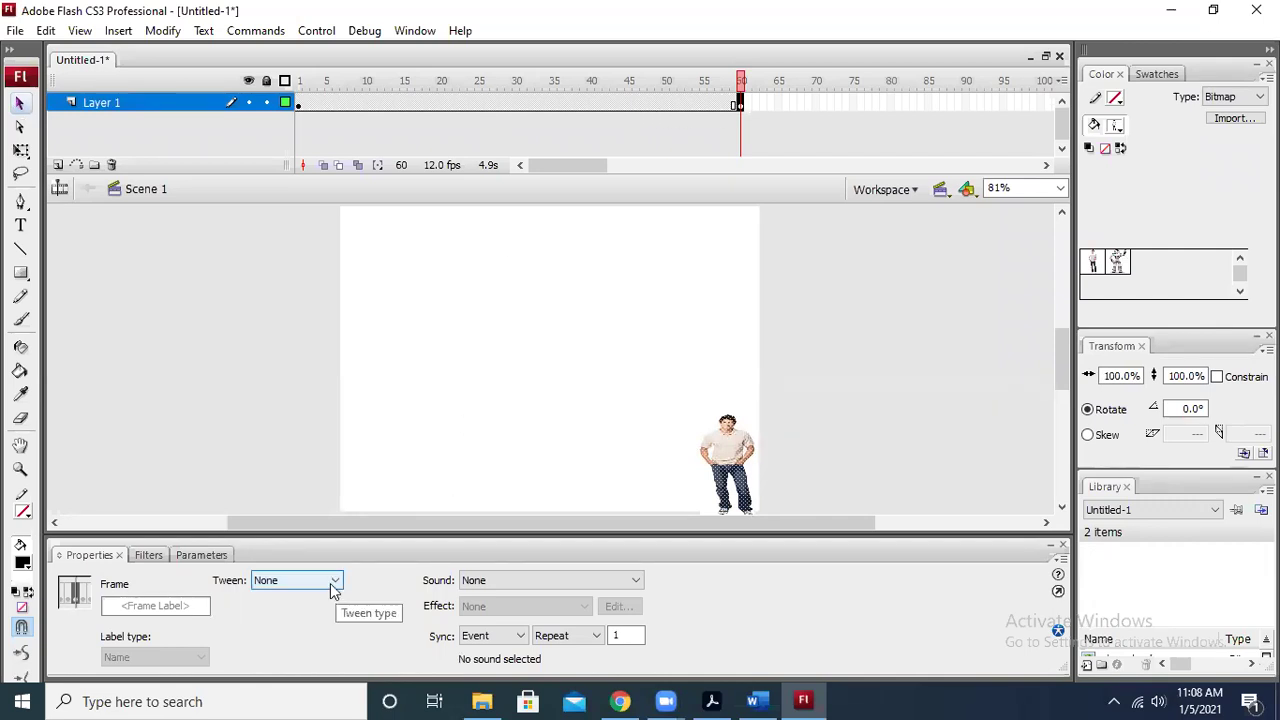
{"action": "left_click", "coordinate": [435, 103]}
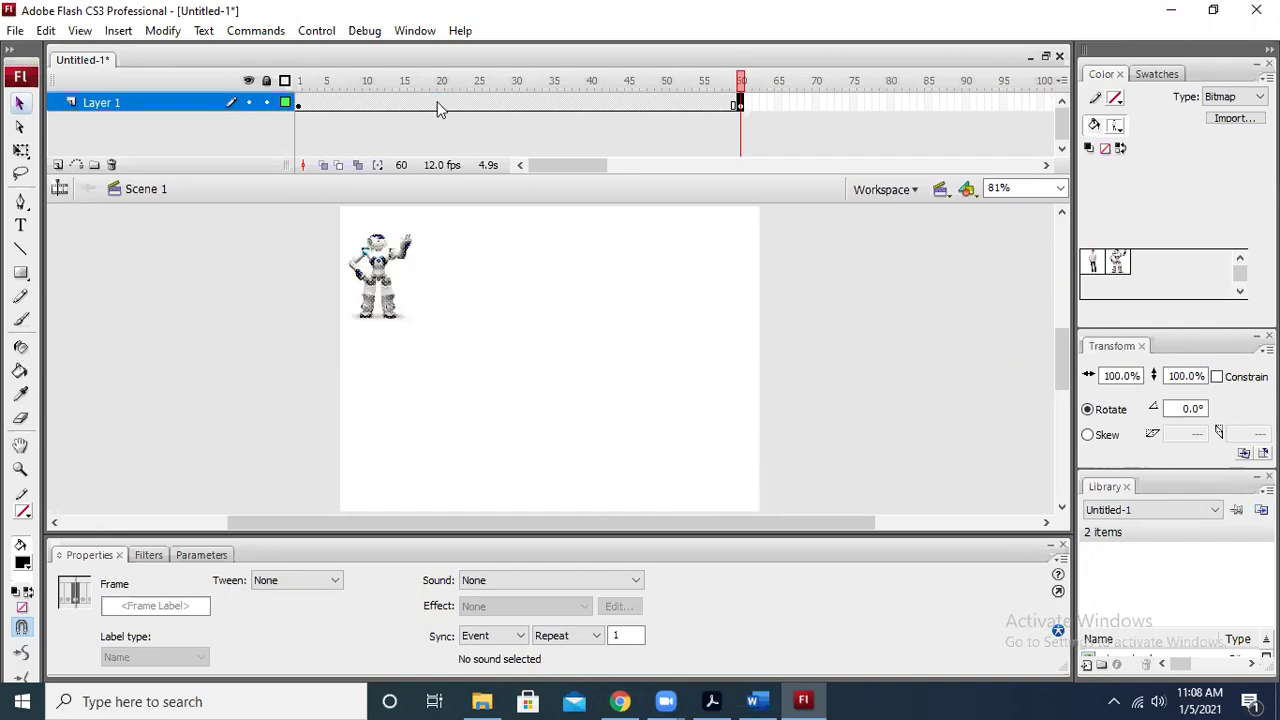
{"action": "right_click", "coordinate": [436, 104]}
{"action": "left_click", "coordinate": [500, 135]}
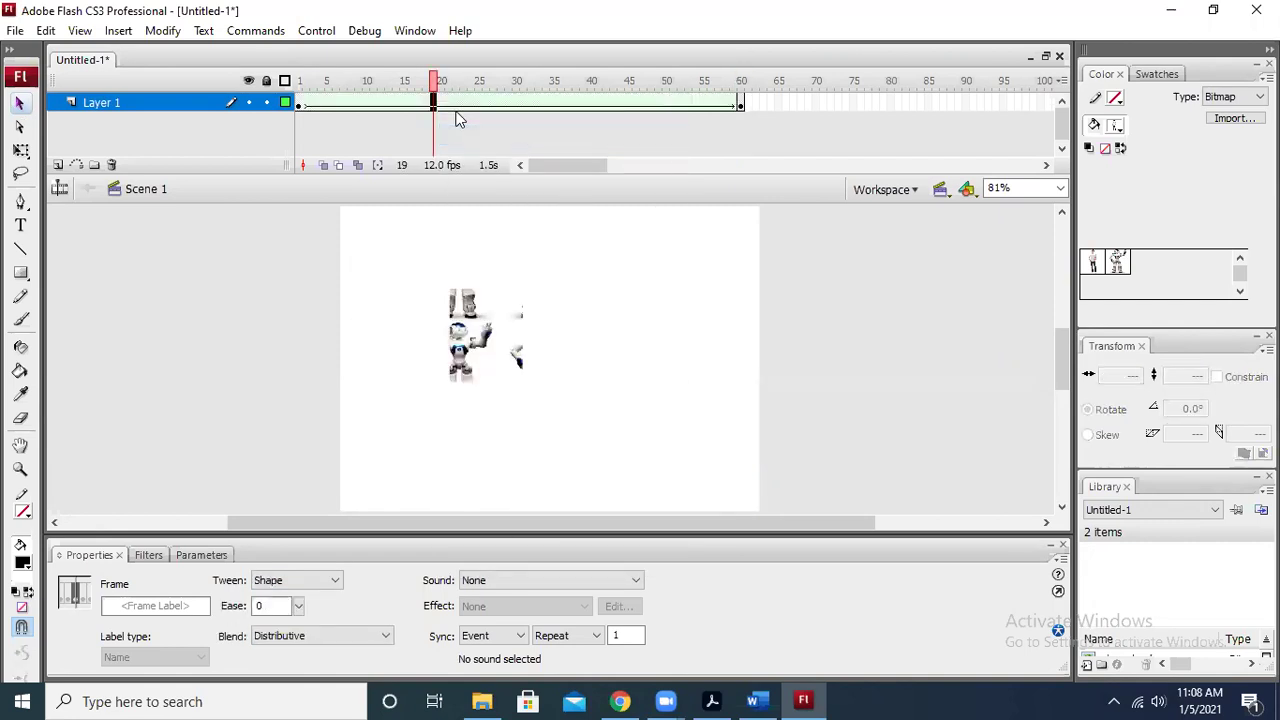
Test the movie to preview the robot-to-man shape tween
{"action": "left_click", "coordinate": [860, 252]}
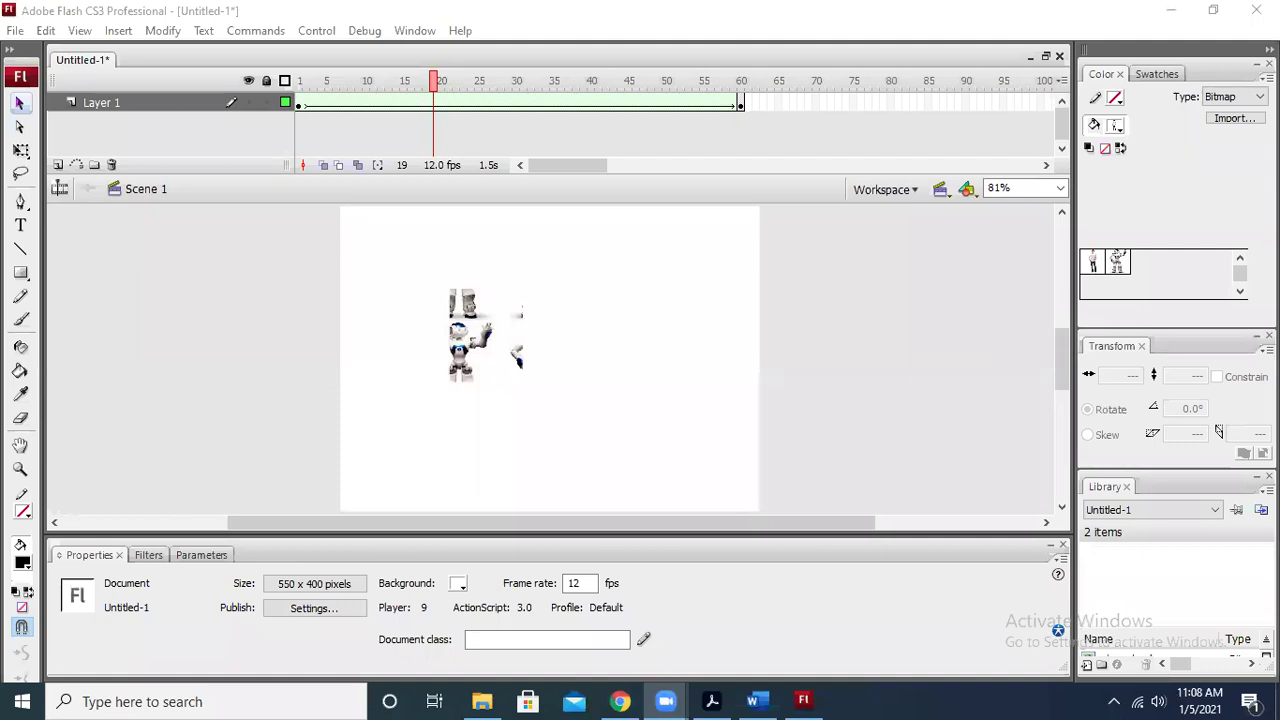
{"action": "left_click", "coordinate": [950, 330]}
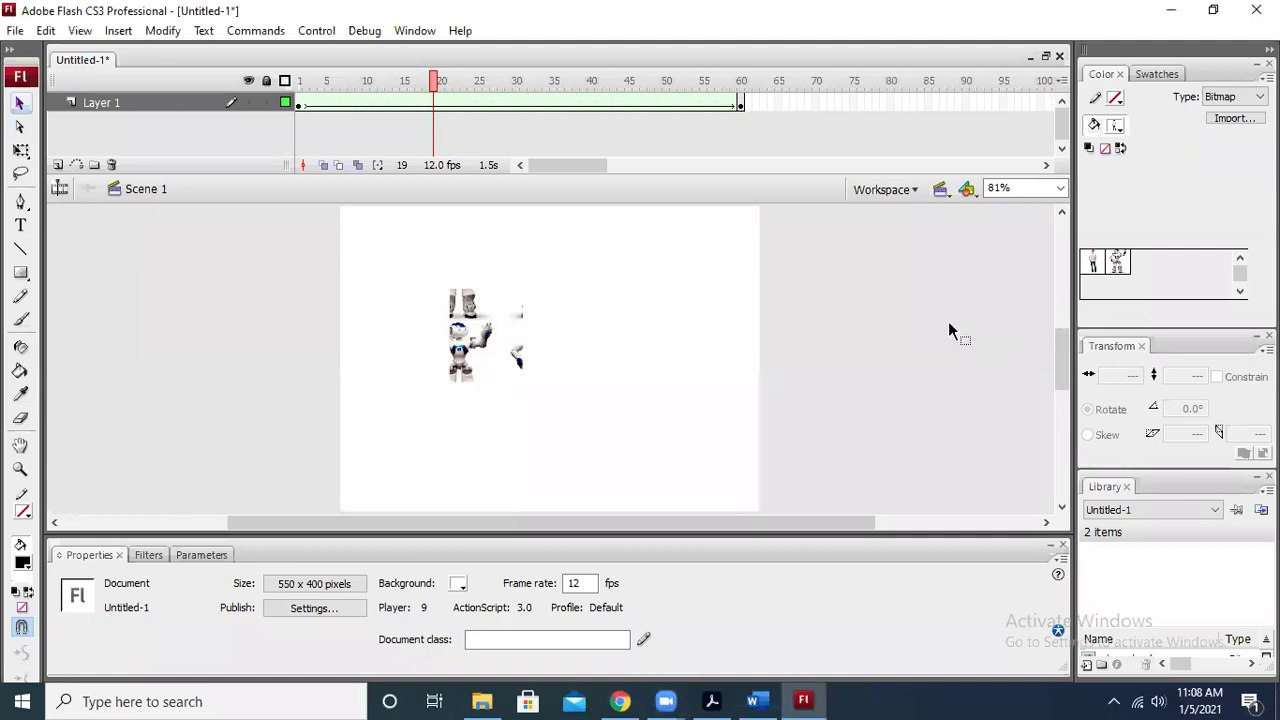
{"action": "key", "text": "ctrl+Return"}
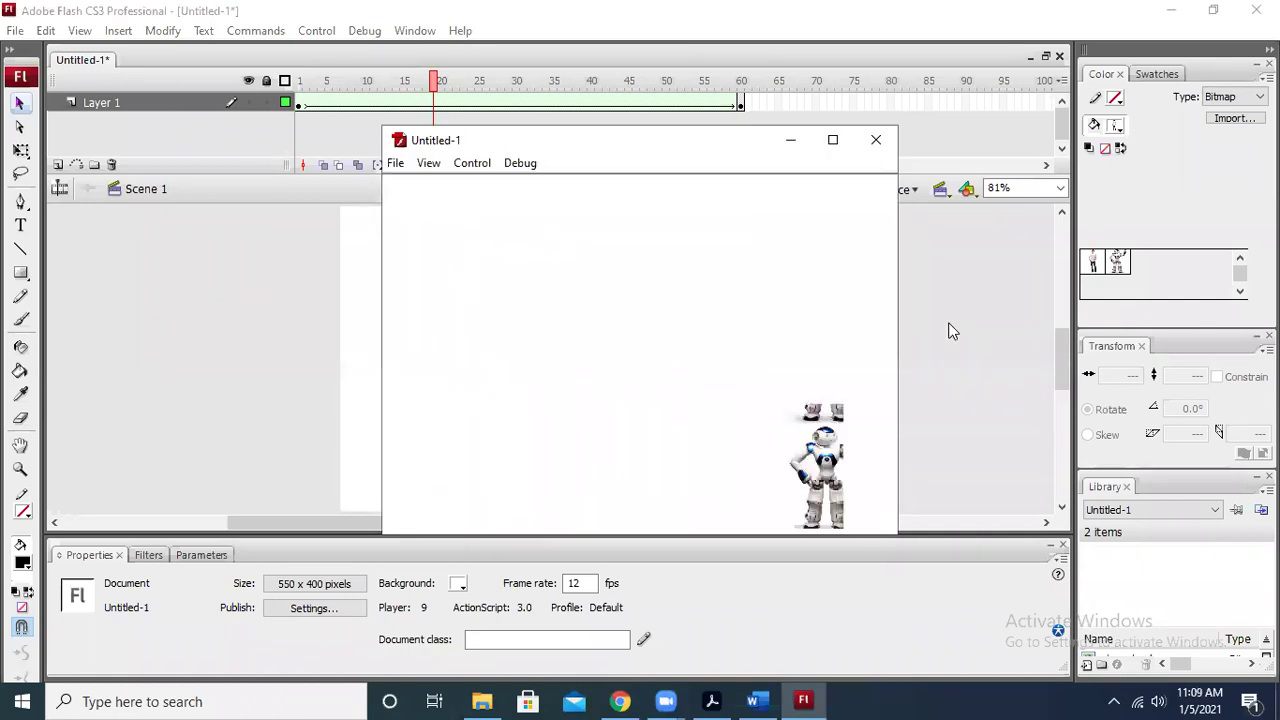
Close the movie preview and insert a keyframe at frame 80 on Layer 1 to hold the man image
{"action": "left_click", "coordinate": [876, 140]}
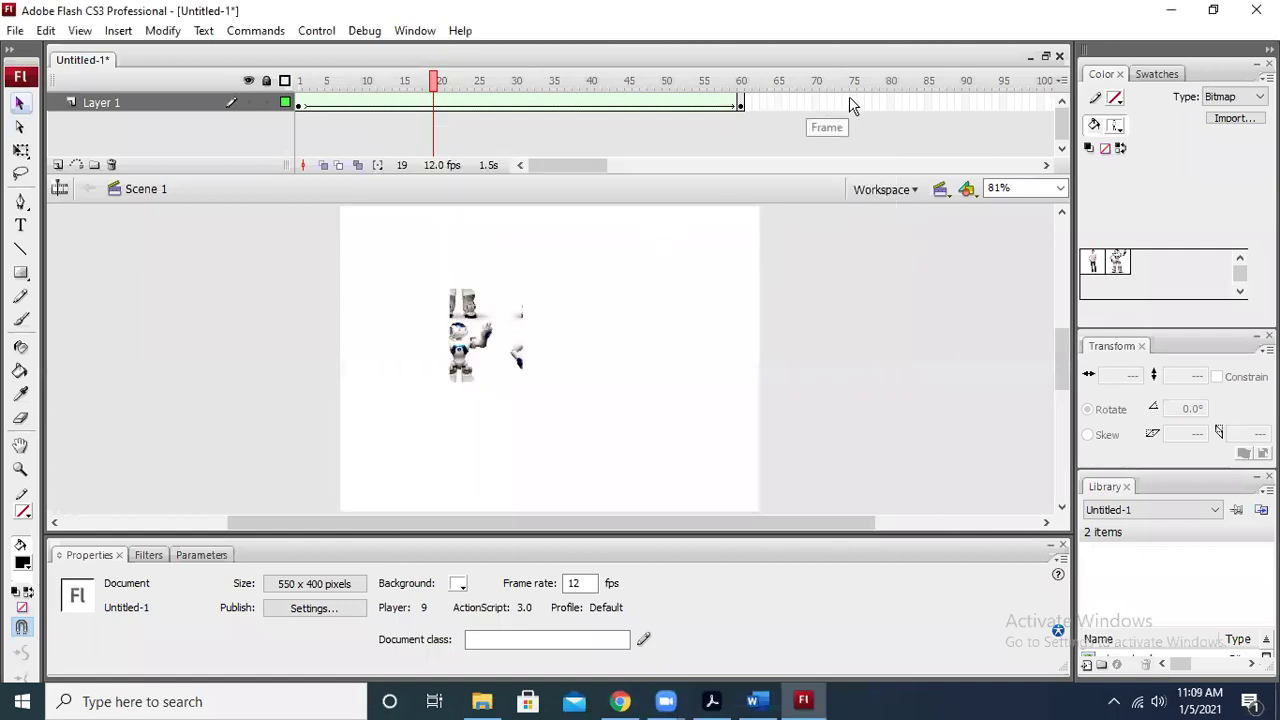
{"action": "left_click", "coordinate": [890, 103]}
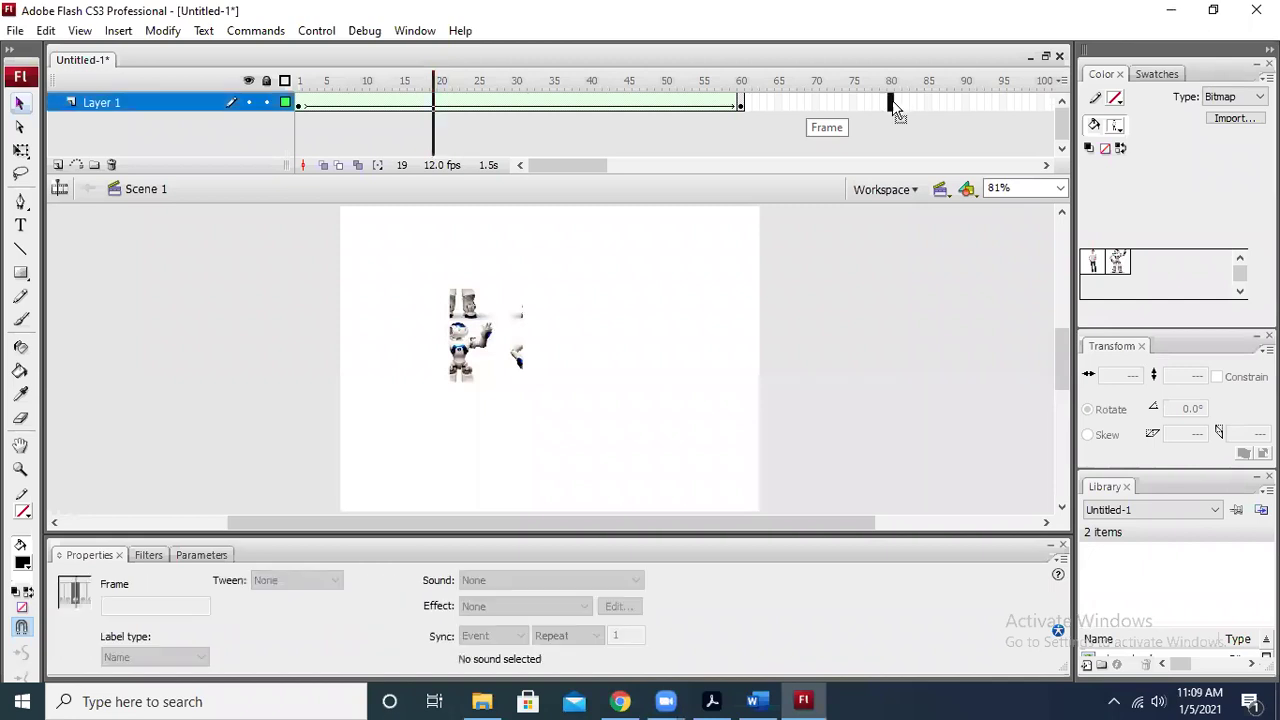
{"action": "key", "text": "F5"}
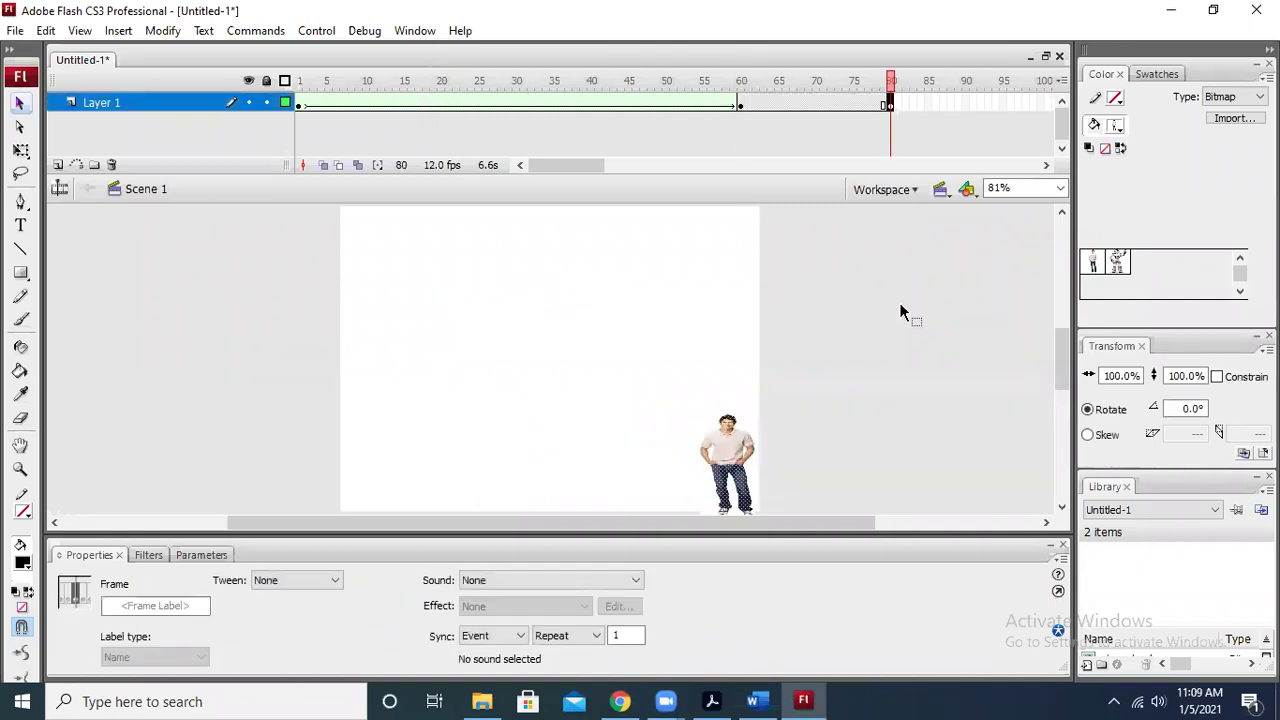
{"action": "left_click", "coordinate": [894, 312]}
Preview the extended robot-to-man movie, then inspect the in-between shape at frame 20
{"action": "key", "text": "ctrl+Return"}
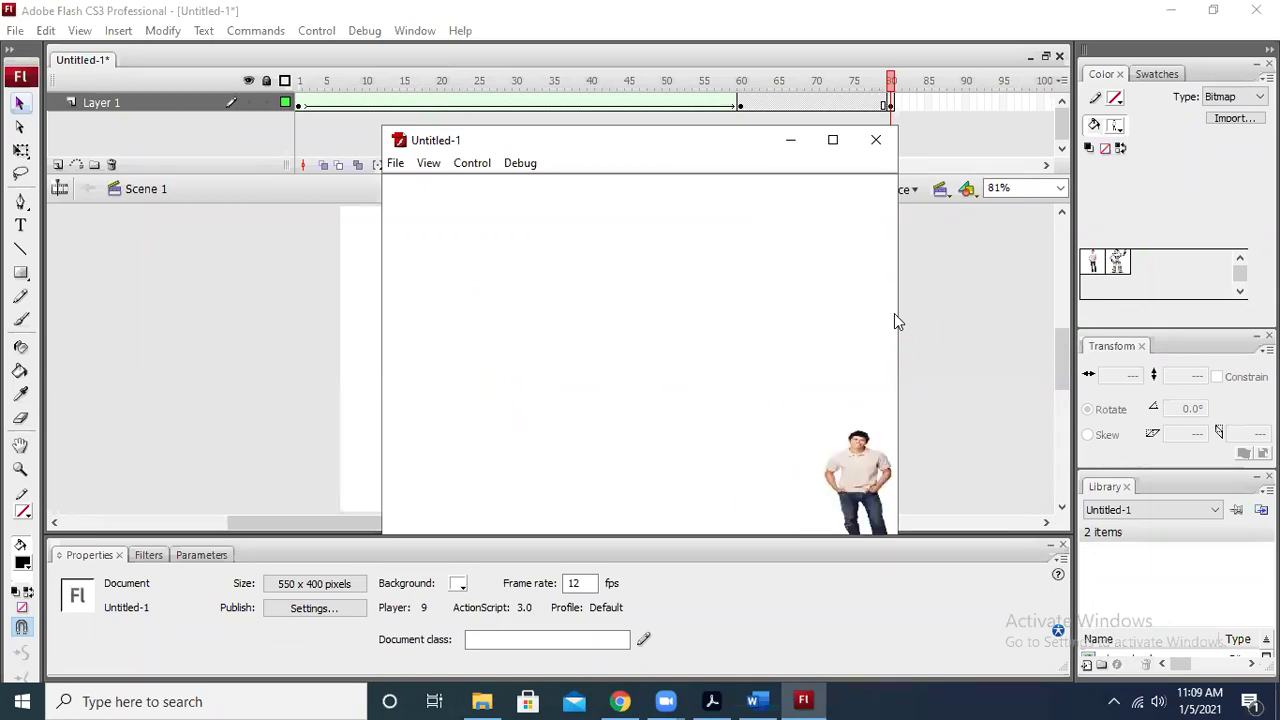
{"action": "left_click", "coordinate": [875, 143]}
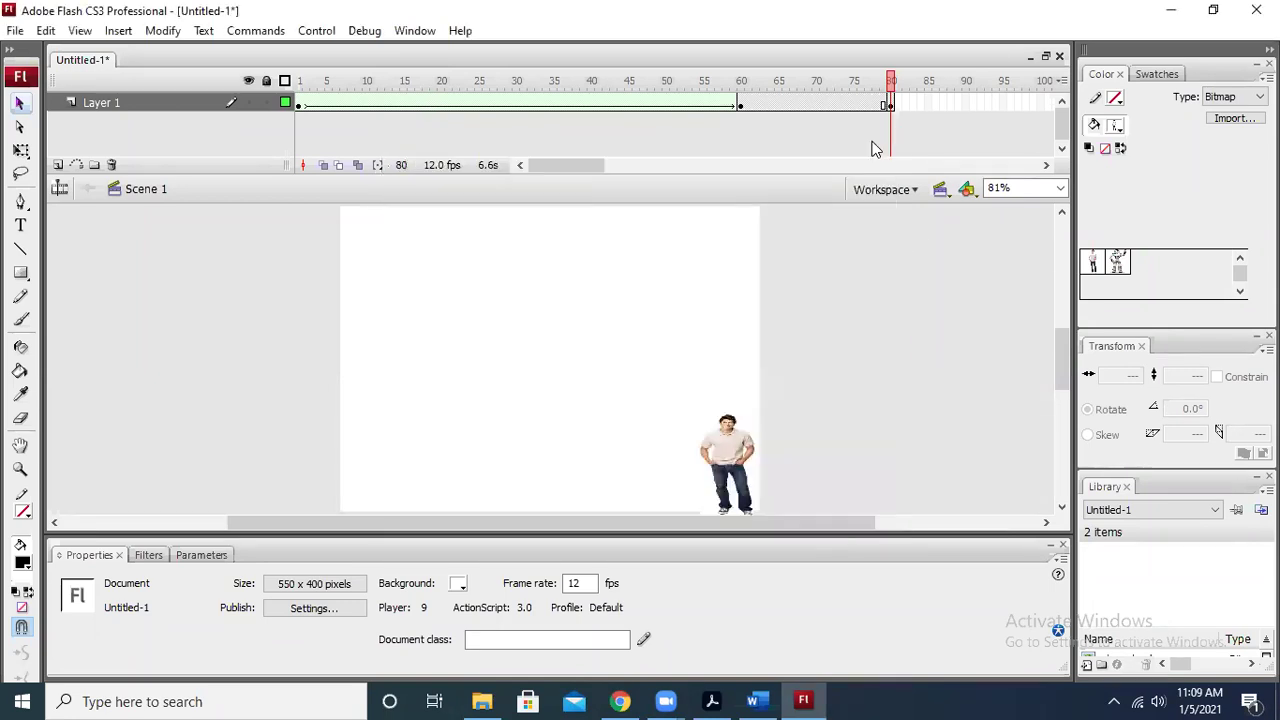
{"action": "left_click", "coordinate": [443, 105]}
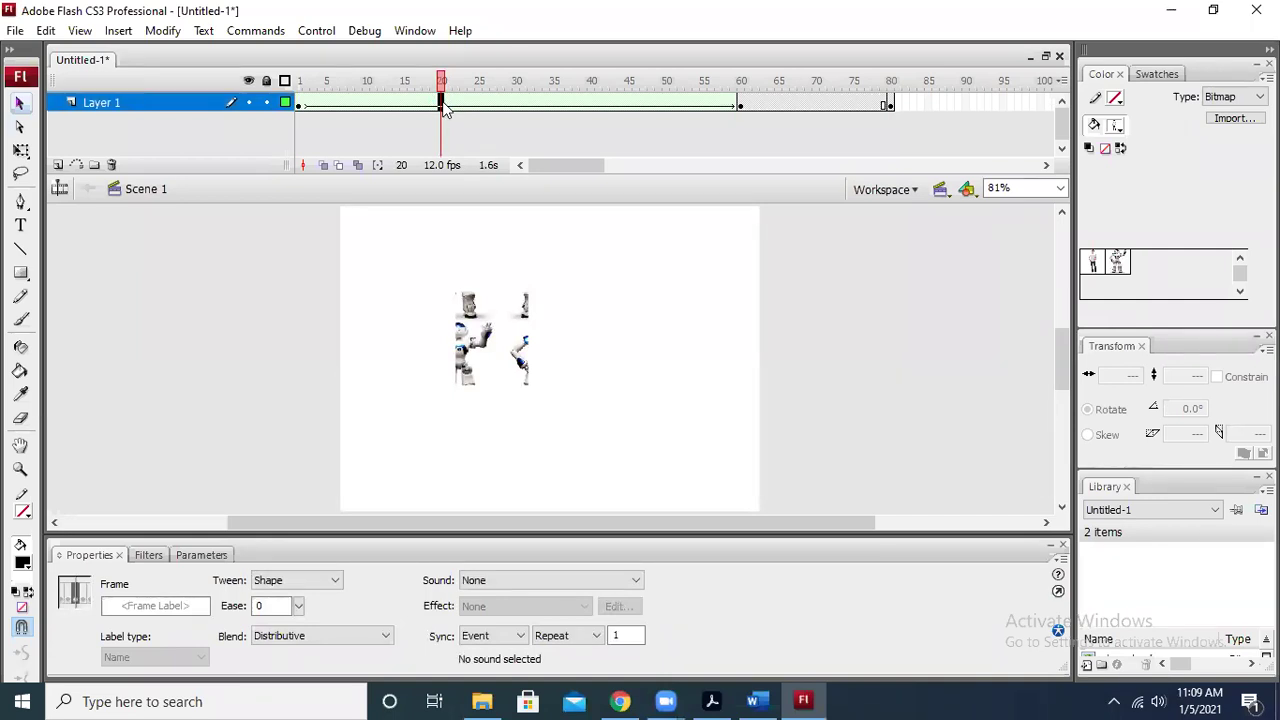
{"action": "left_click", "coordinate": [856, 285]}
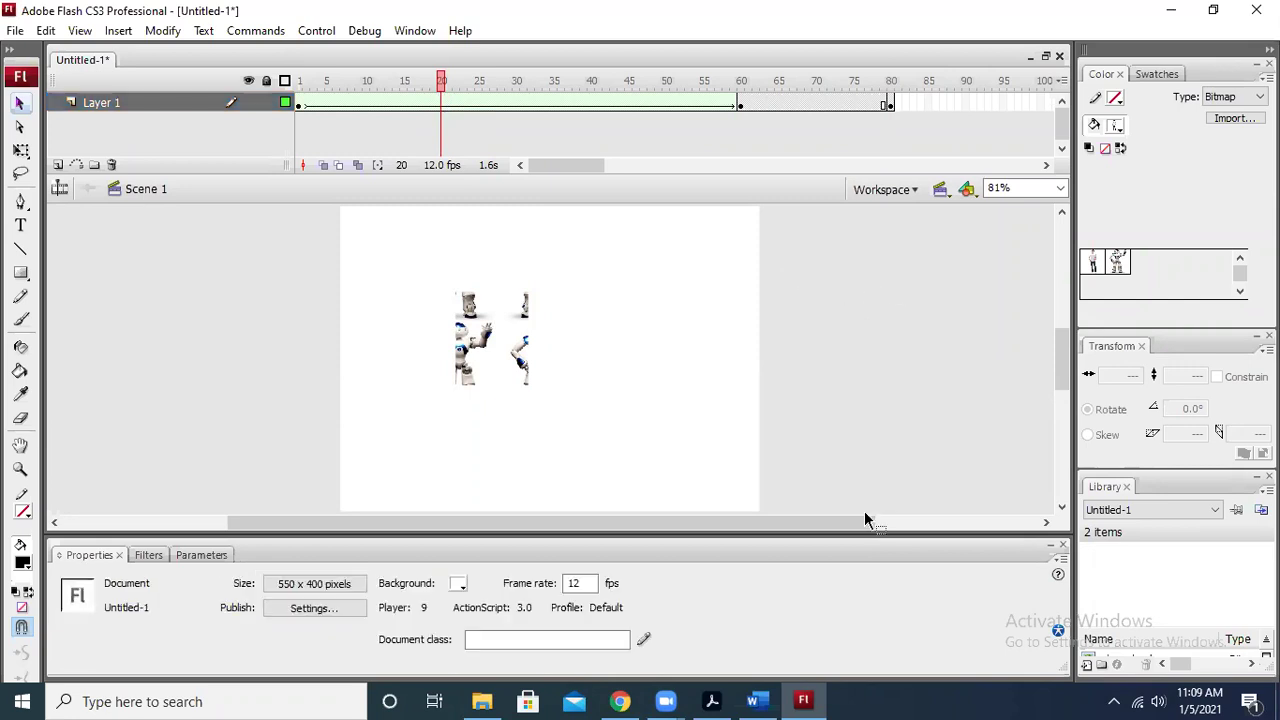
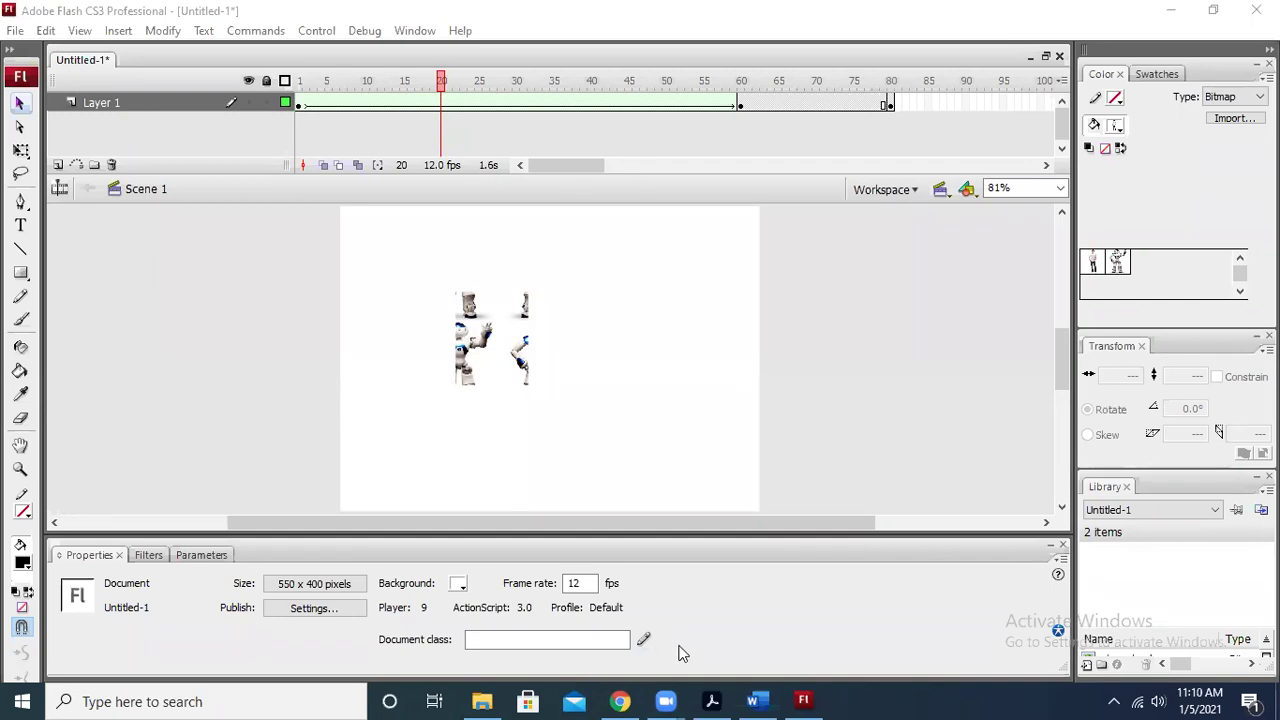
Switch to Chrome and open psm.ilmversity.net in the tab showing the attendance page
{"action": "key", "text": "alt+Tab"}
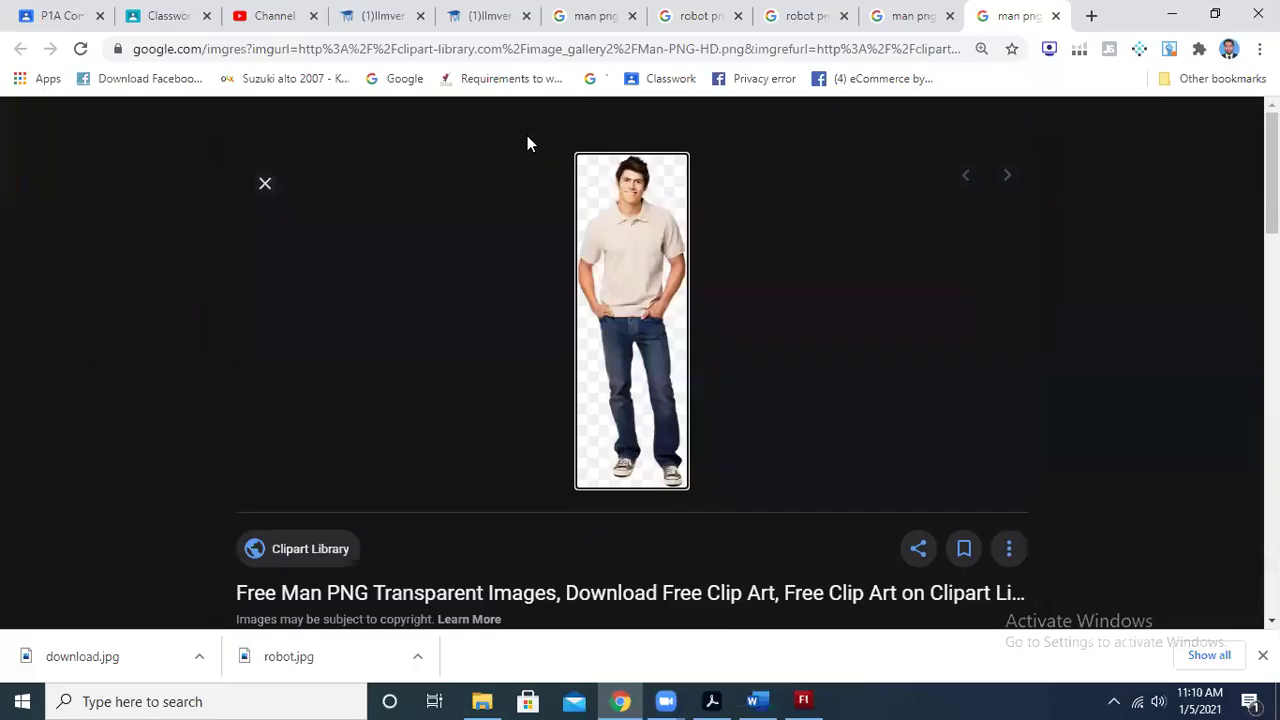
{"action": "left_click", "coordinate": [383, 16]}
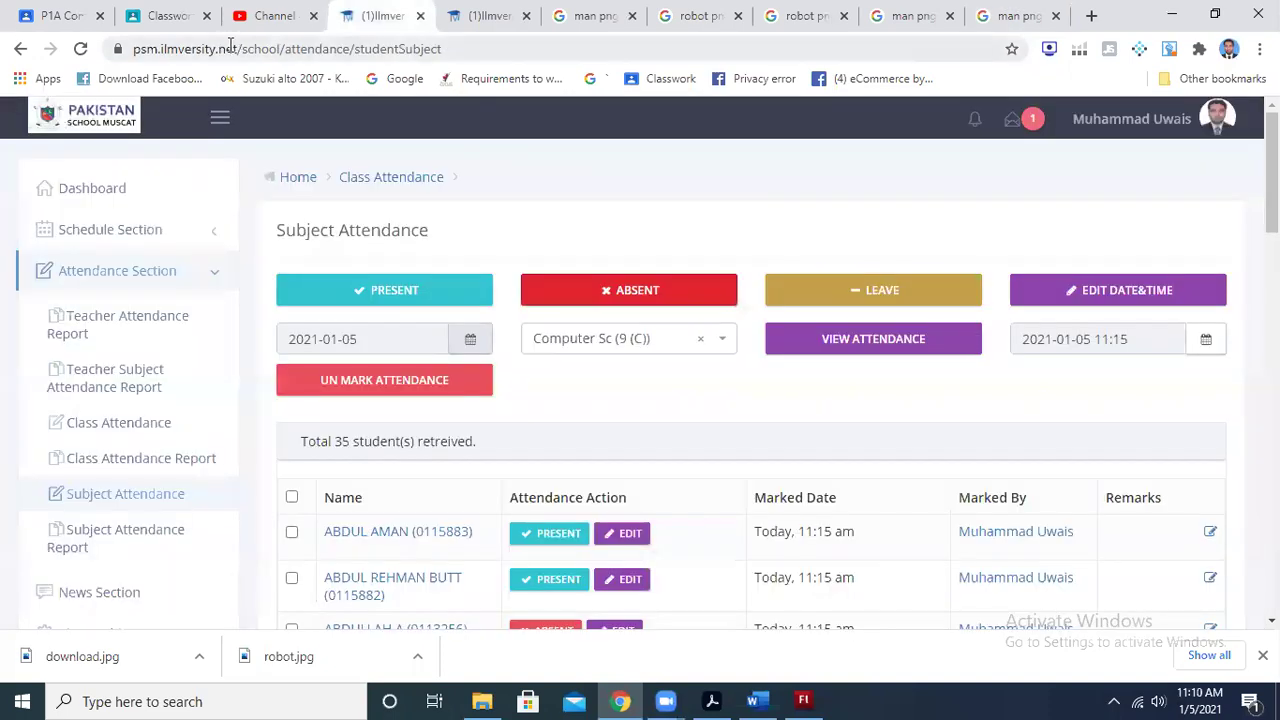
{"action": "left_click", "coordinate": [230, 48]}
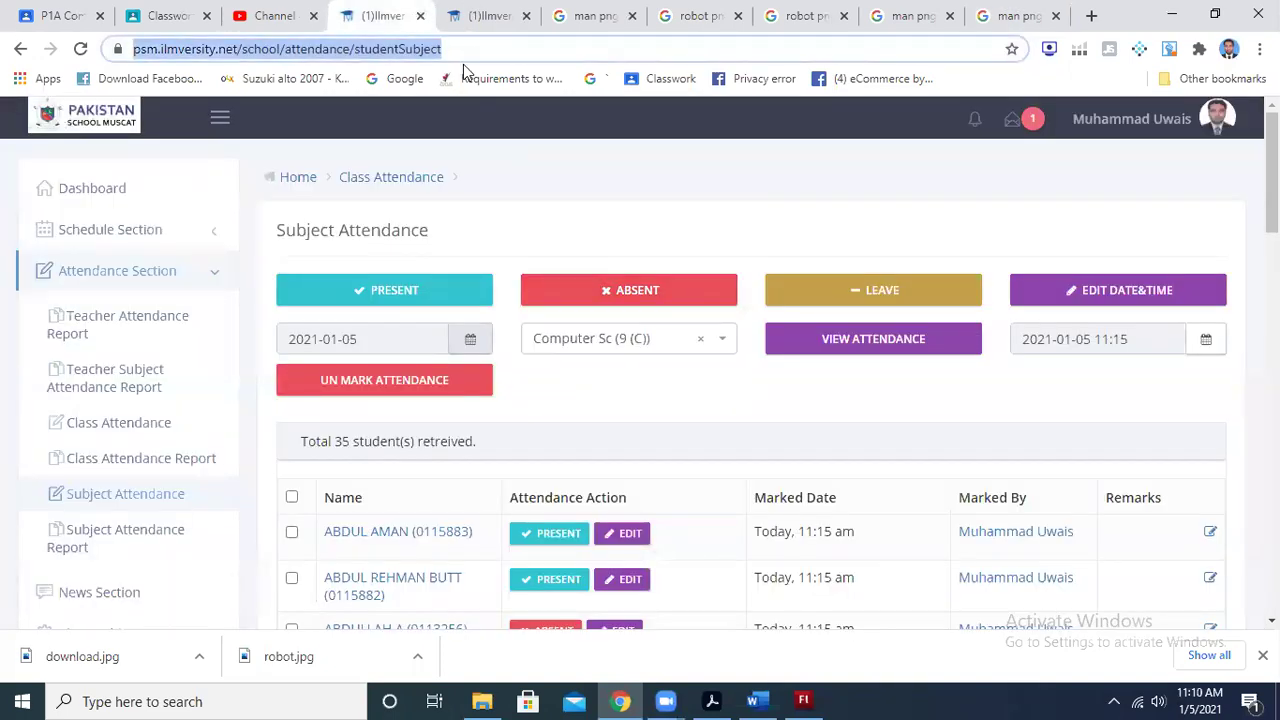
{"action": "type", "text": "ps"}
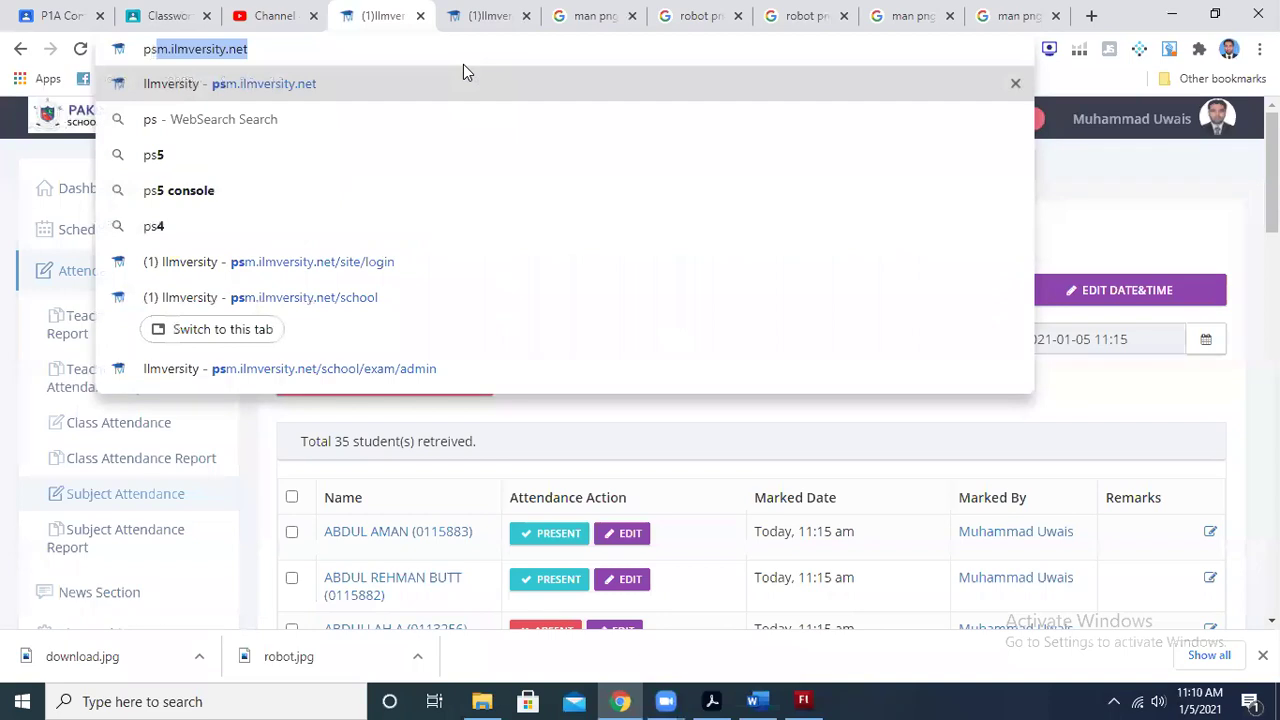
{"action": "key", "text": "Return"}
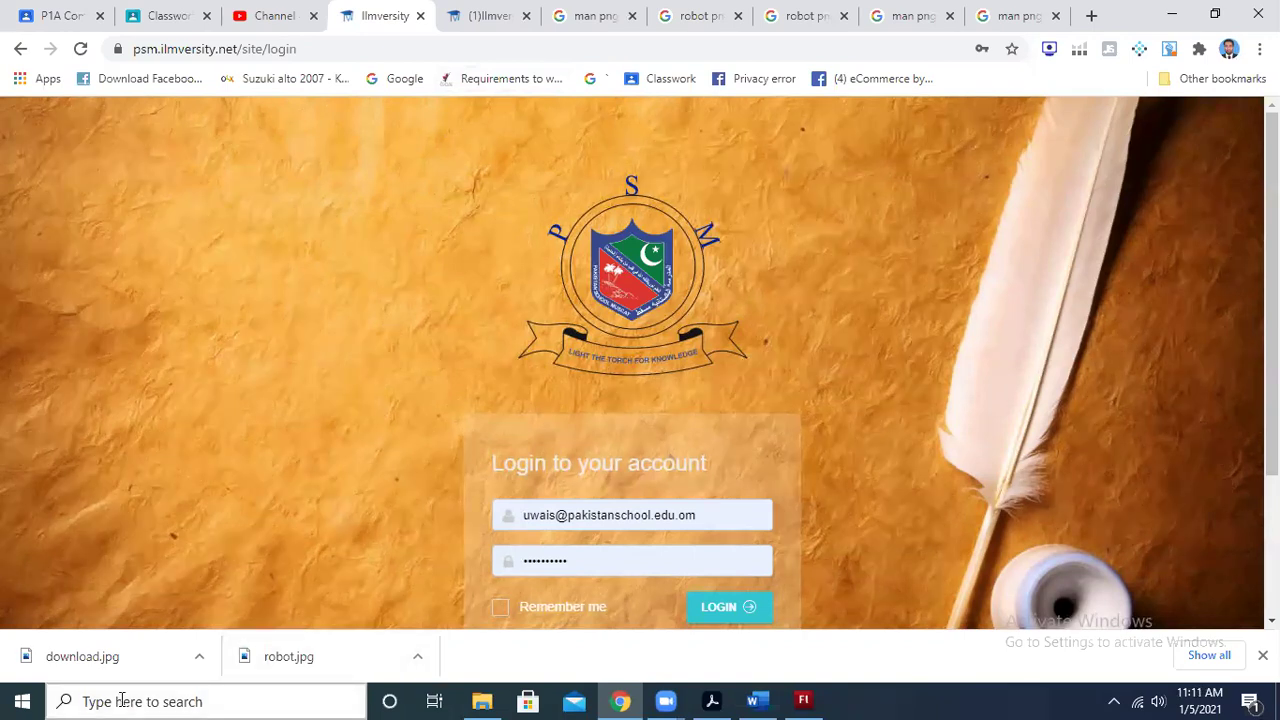
Fill in the saved account e-mail and password on the Ilmversity login page and log in to the dashboard
{"action": "left_click", "coordinate": [334, 52]}
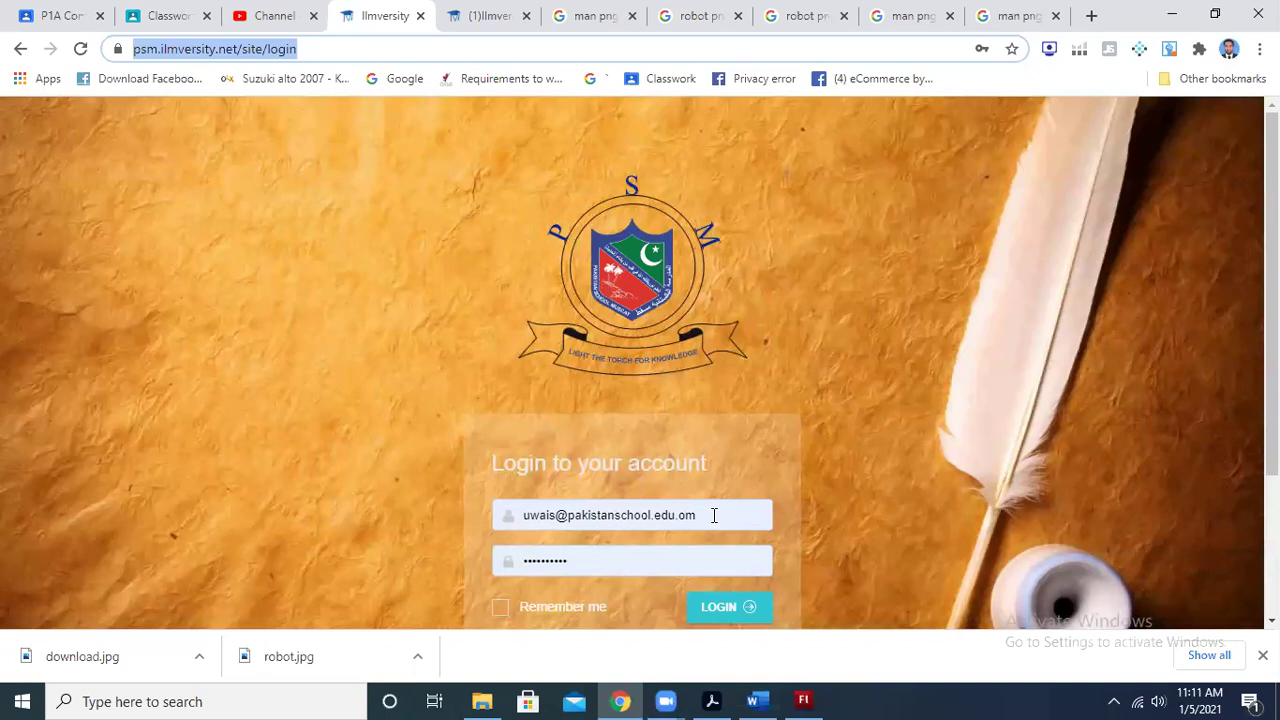
{"action": "left_click", "coordinate": [714, 515]}
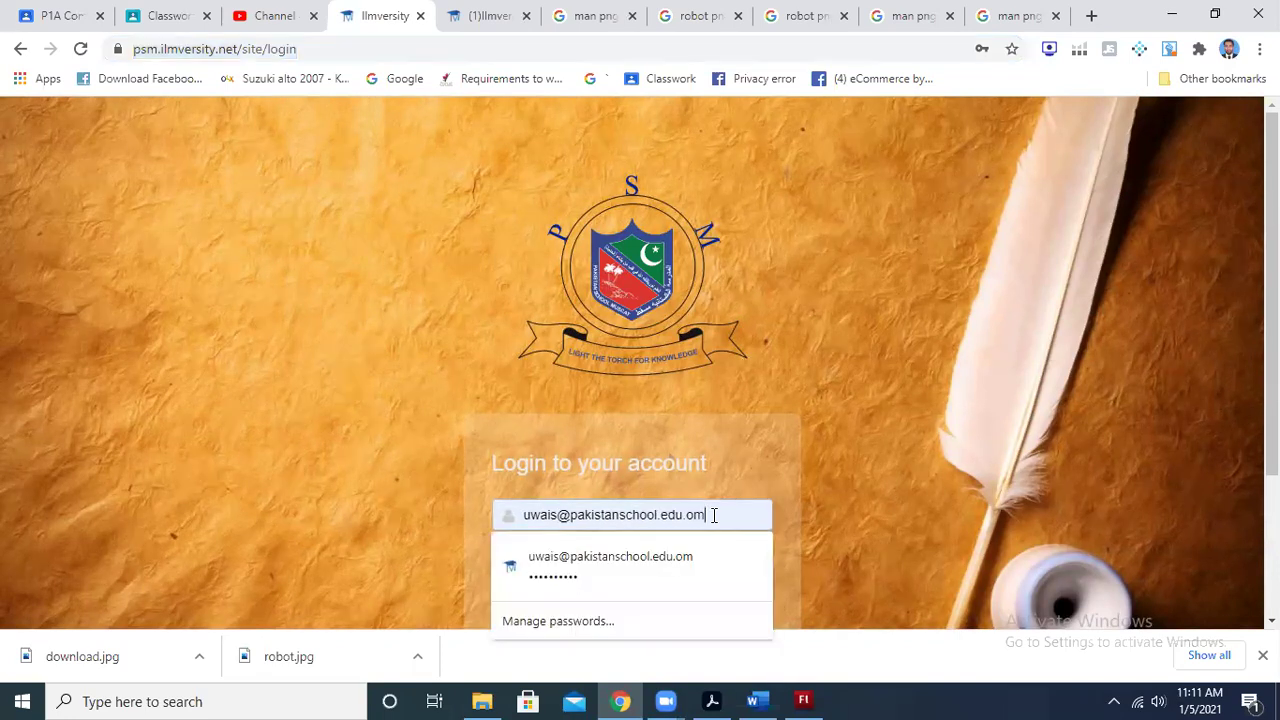
{"action": "left_click", "coordinate": [620, 556]}
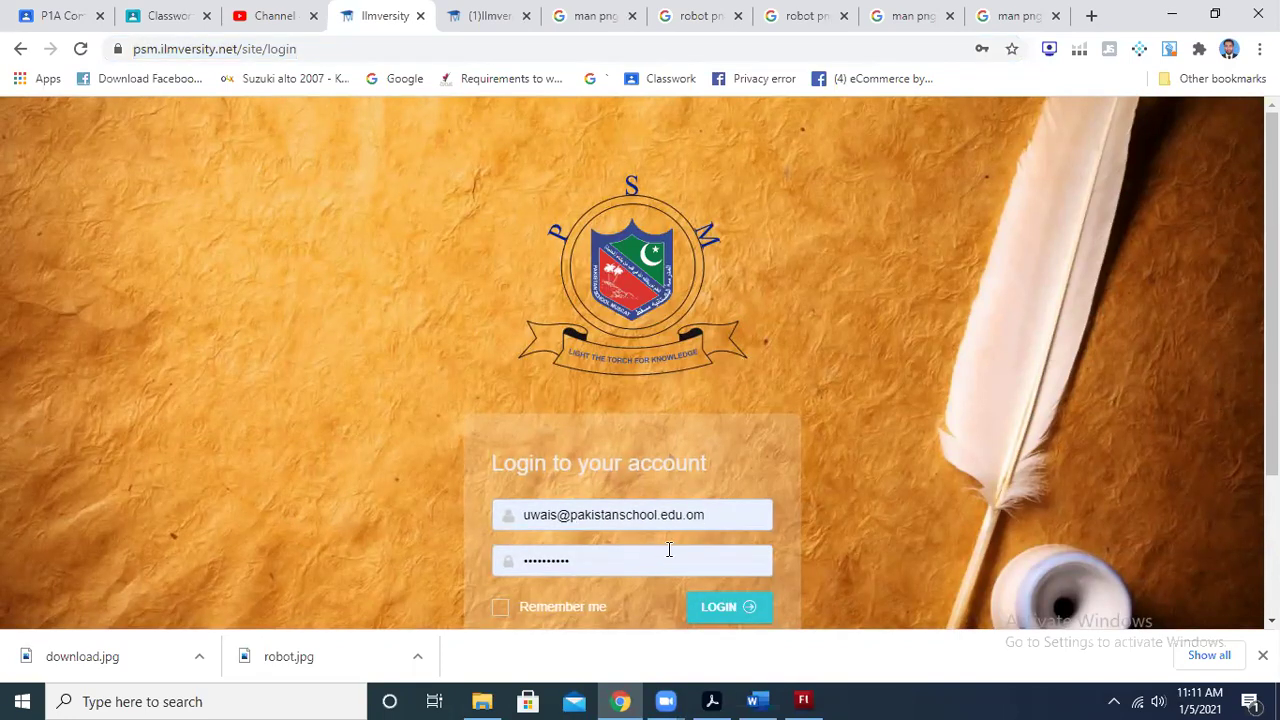
{"action": "left_click", "coordinate": [727, 610]}
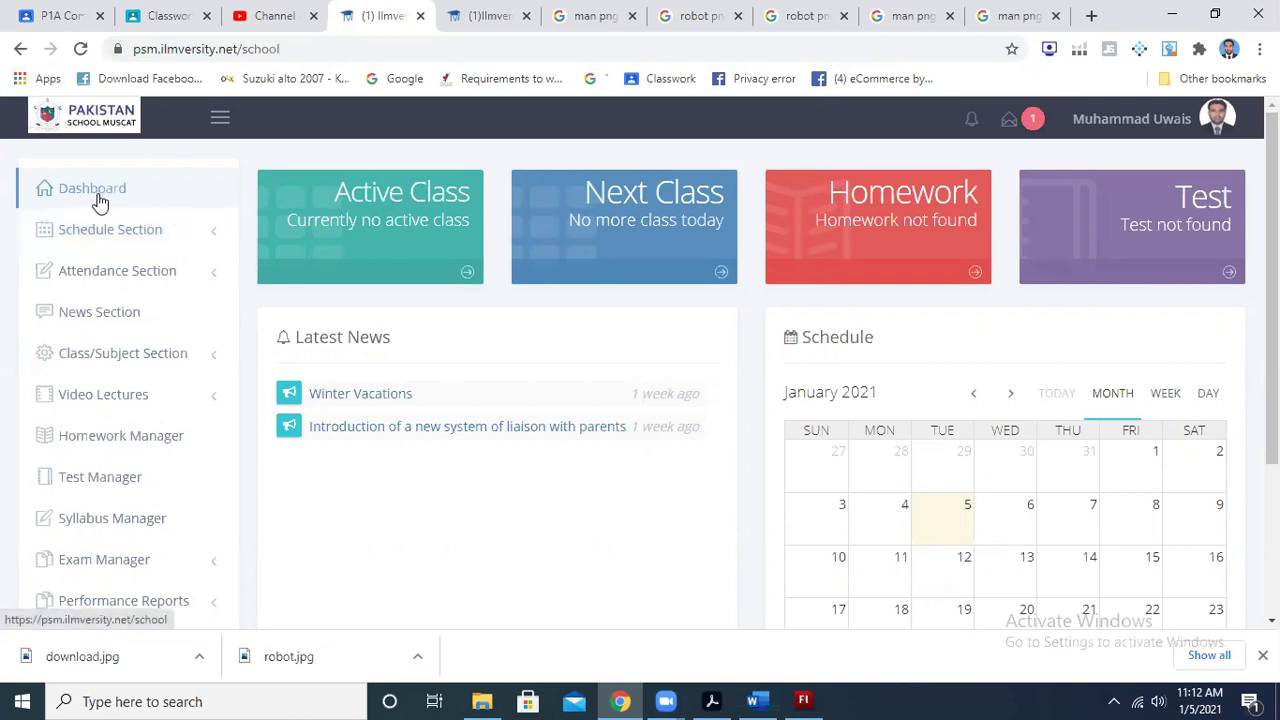
{"action": "left_click", "coordinate": [155, 445]}
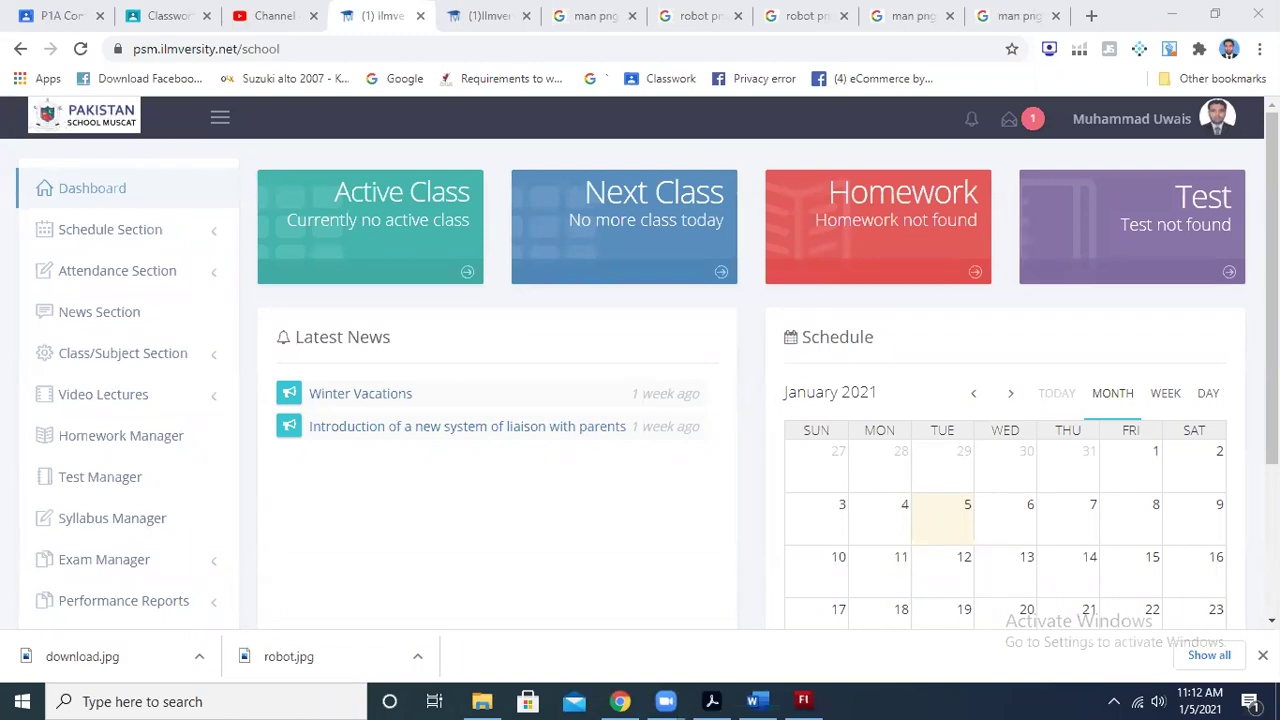
Switch back to Flash CS3 and set the computer's speaker volume to 56
{"action": "left_click", "coordinate": [695, 12]}
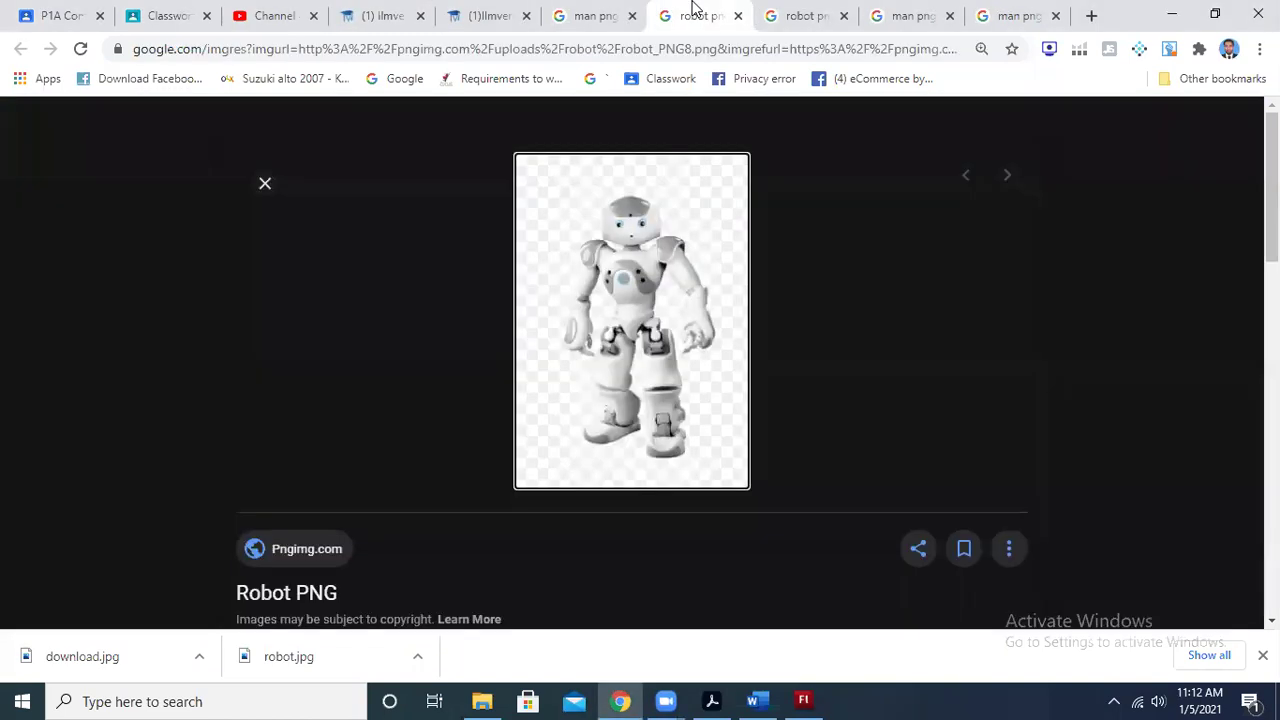
{"action": "left_click", "coordinate": [800, 700]}
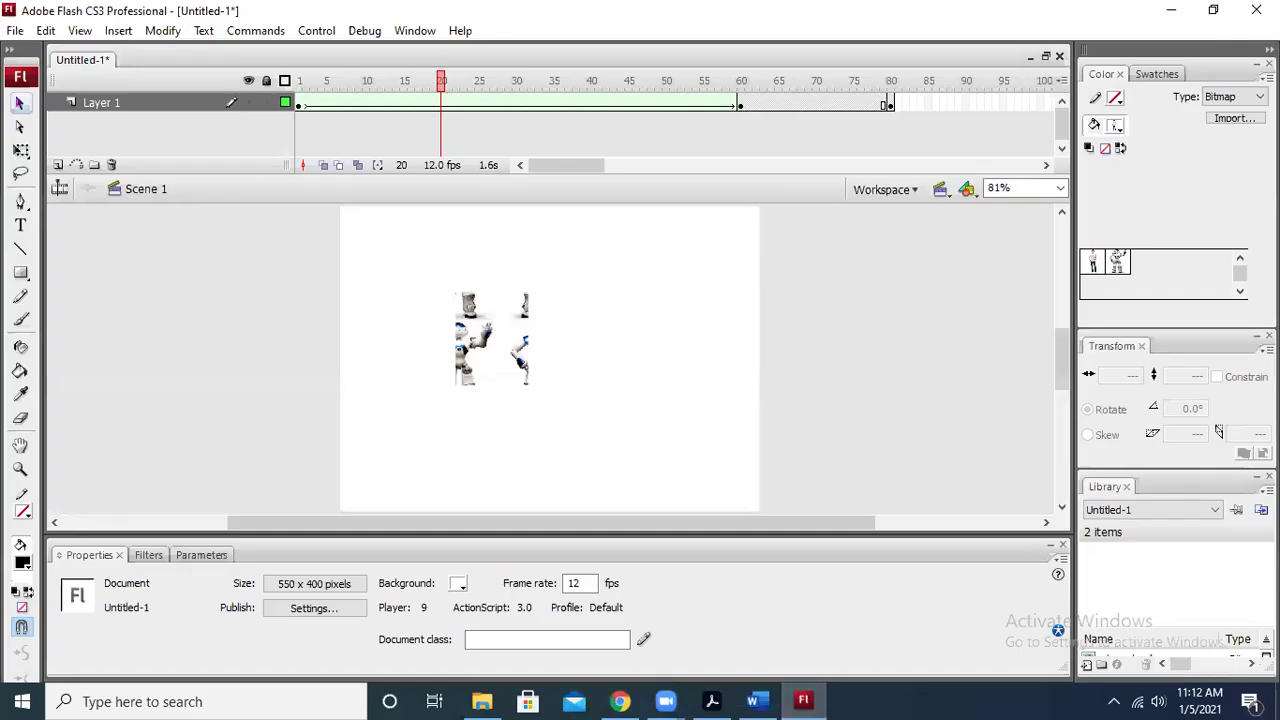
{"action": "left_click", "coordinate": [1158, 701]}
{"action": "scroll", "coordinate": [1158, 701], "scroll_direction": "up", "scroll_amount": 20}
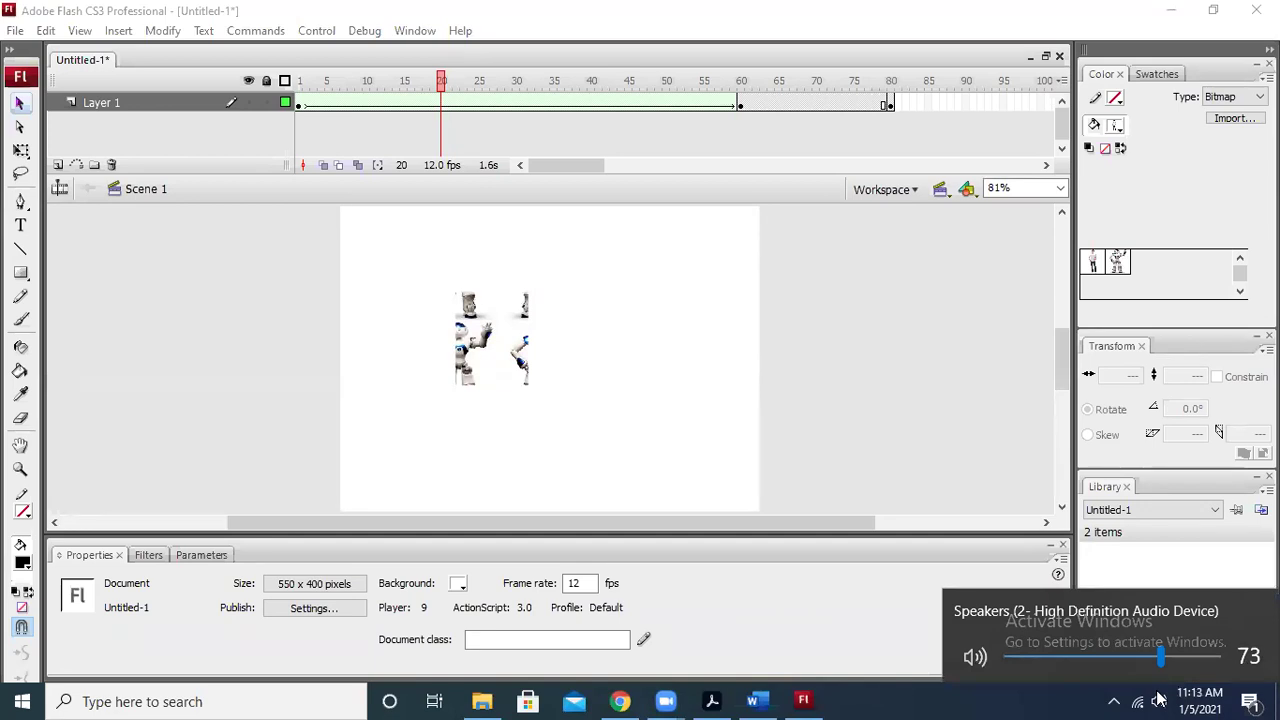
{"action": "scroll", "coordinate": [1158, 701], "scroll_direction": "down", "scroll_amount": 8}
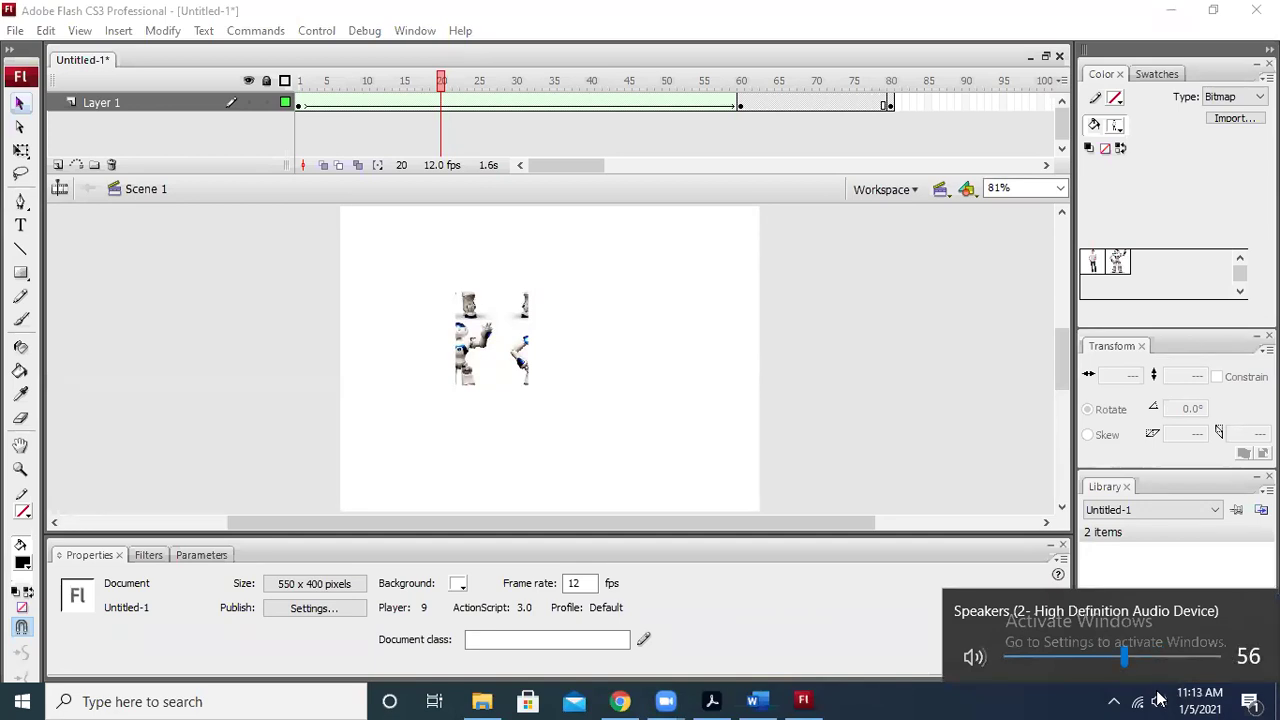
Create a new Flash File (ActionScript 3.0) document
{"action": "left_click", "coordinate": [14, 30]}
{"action": "left_click", "coordinate": [40, 51]}
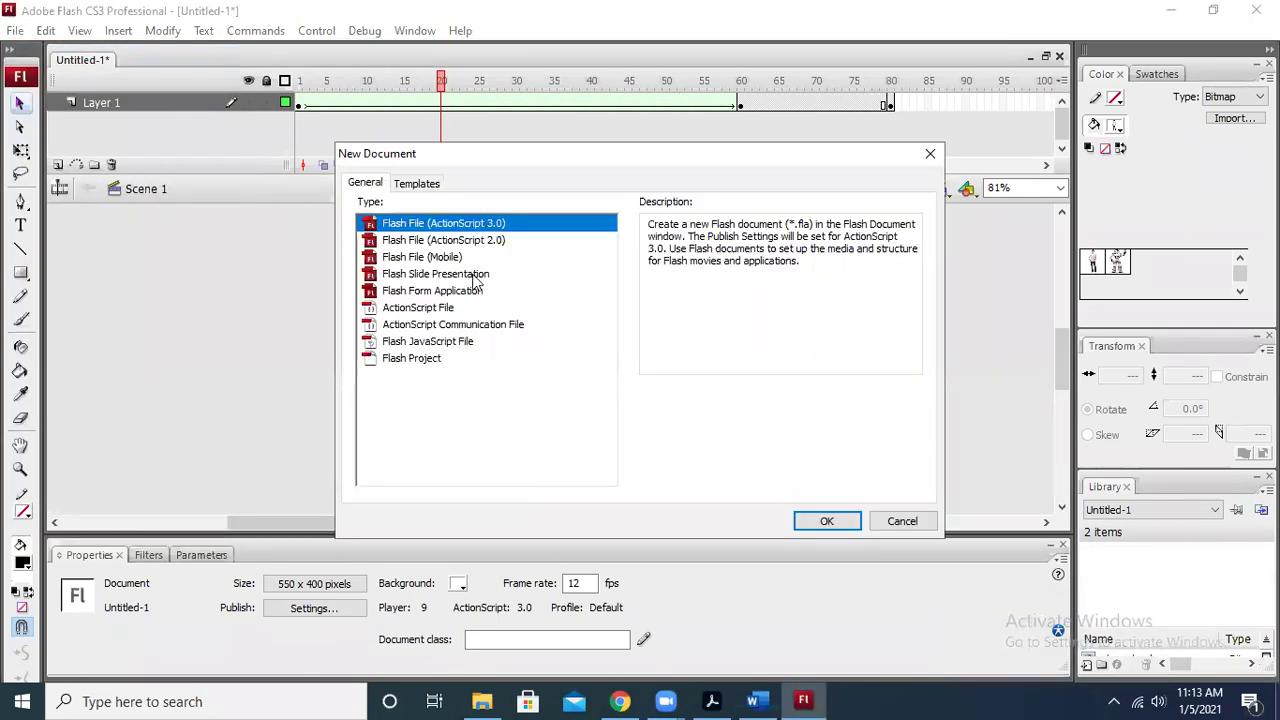
{"action": "key", "text": "Escape"}
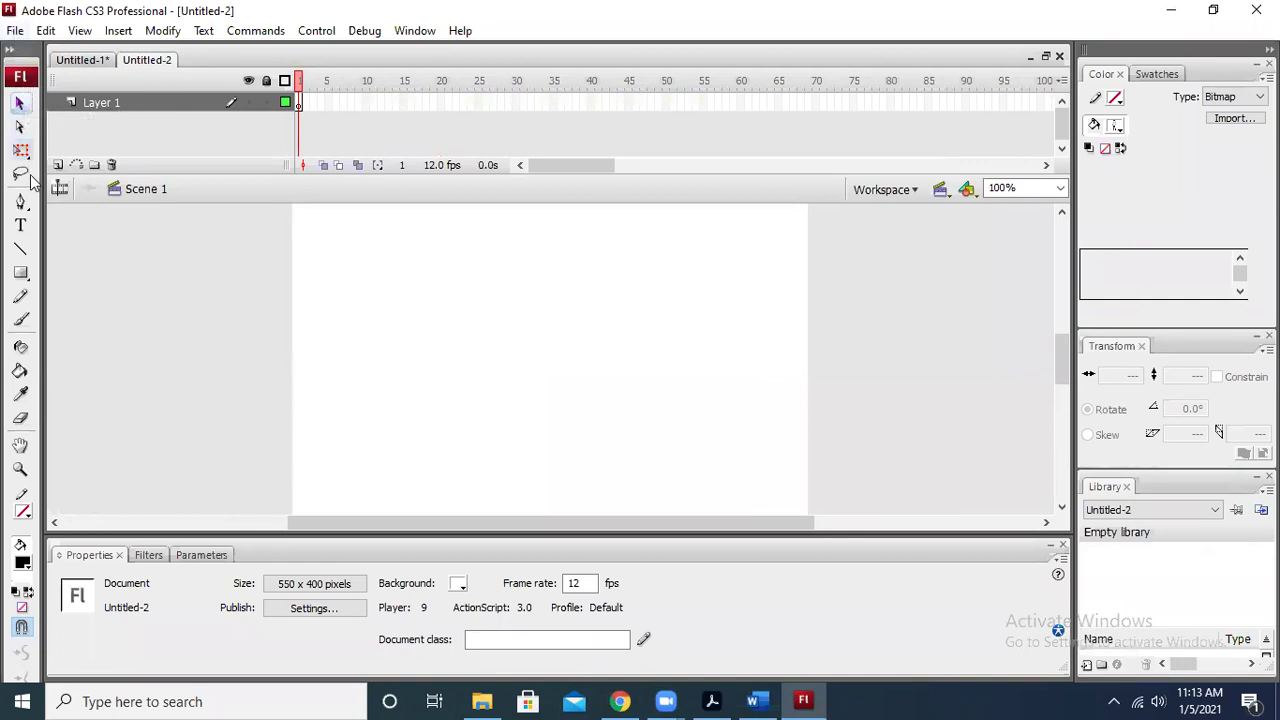
Draw a black circle about 112 pixels in diameter in the stage's upper-left corner with the Oval tool
{"action": "left_click", "coordinate": [21, 276]}
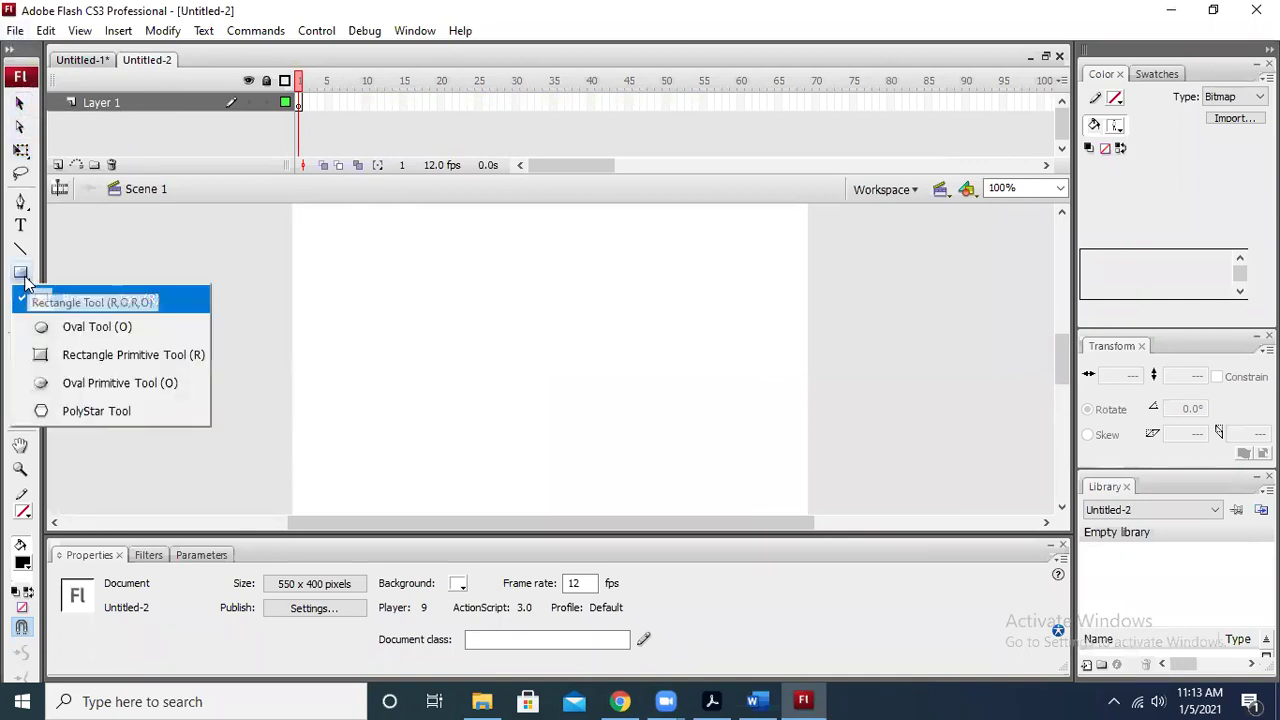
{"action": "left_click", "coordinate": [86, 328]}
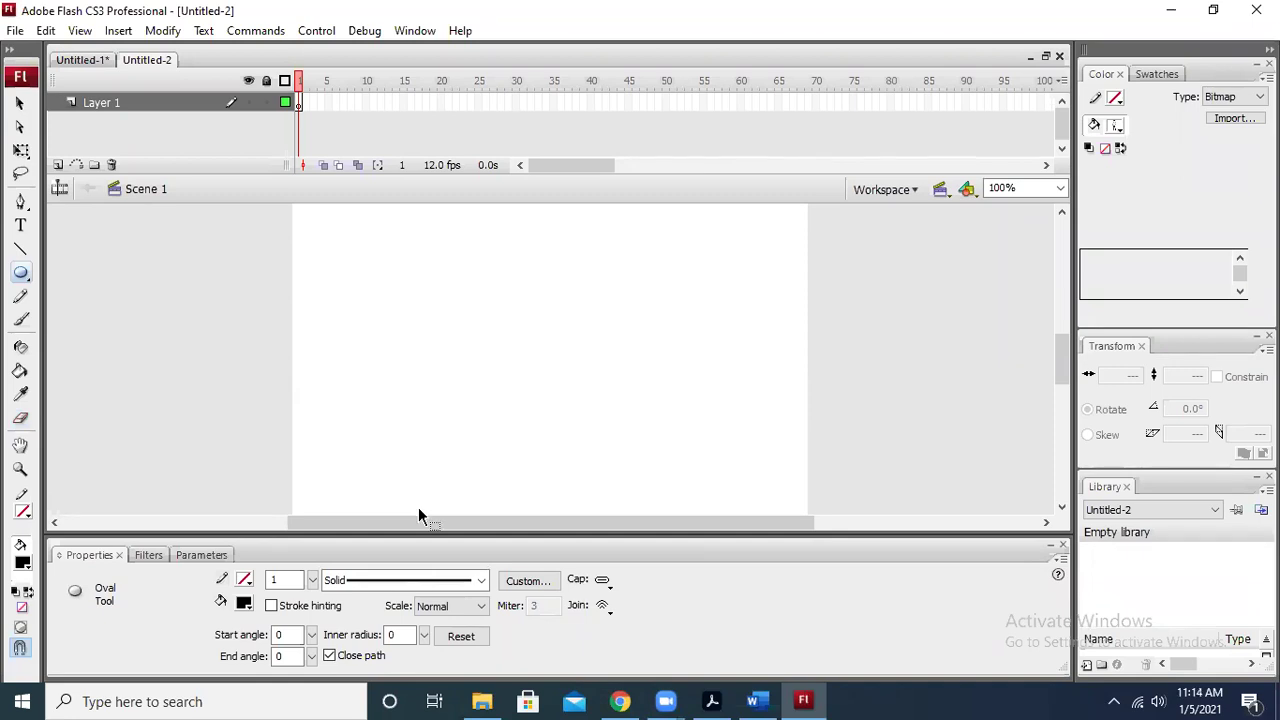
{"action": "key", "text": "ctrl+2"}
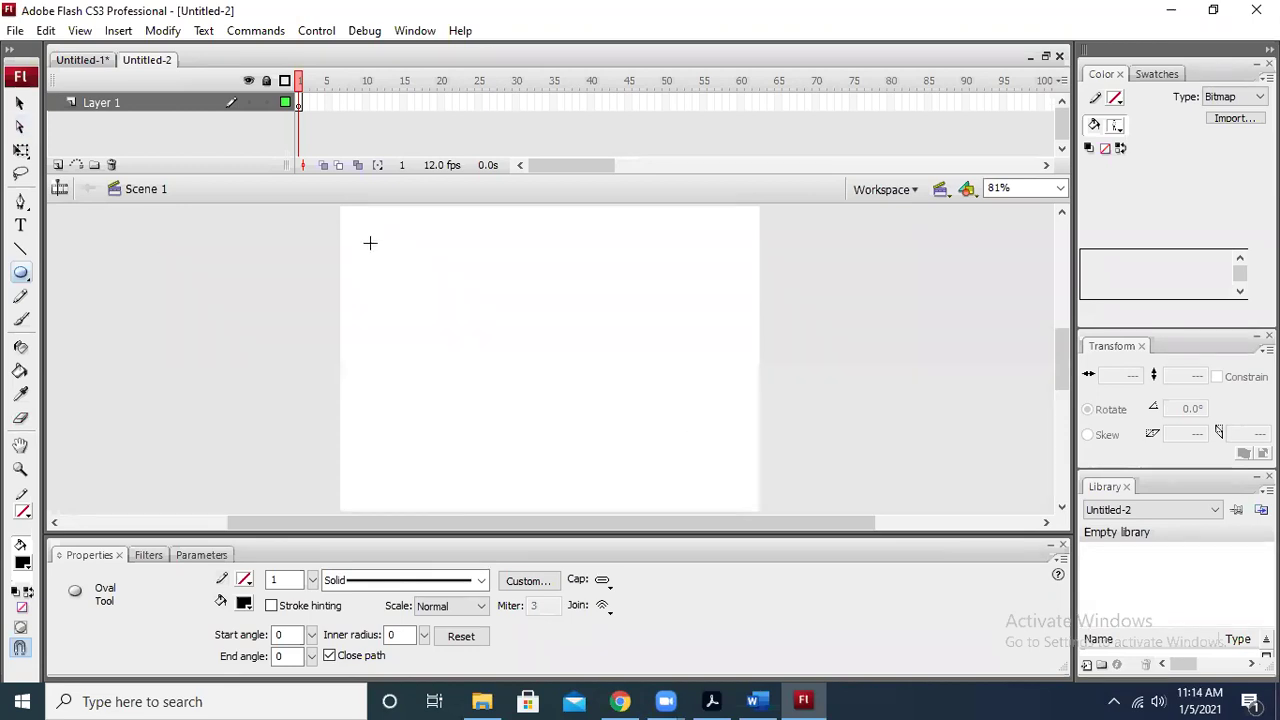
{"action": "left_click_drag", "start_coordinate": [359, 221], "coordinate": [440, 307]}
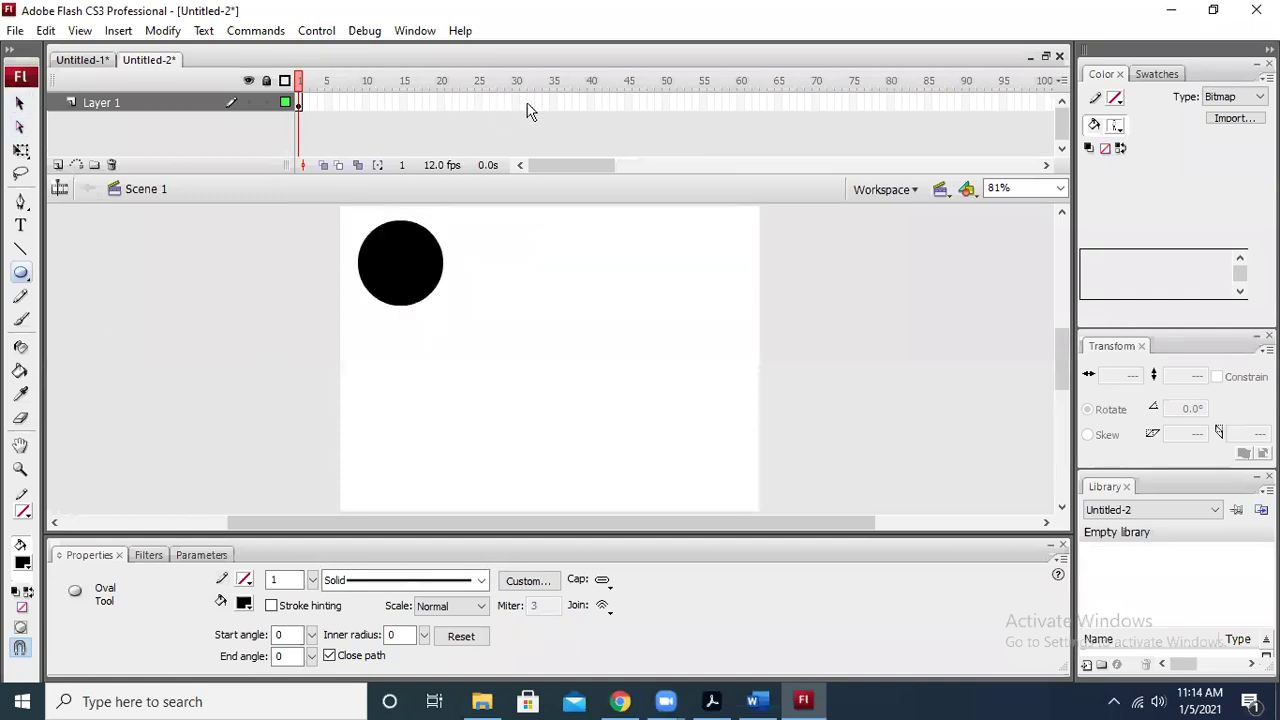
Insert a keyframe at frame 60 and move its circle to the stage's lower-right corner, at about X 439, Y 292
{"action": "left_click", "coordinate": [739, 105]}
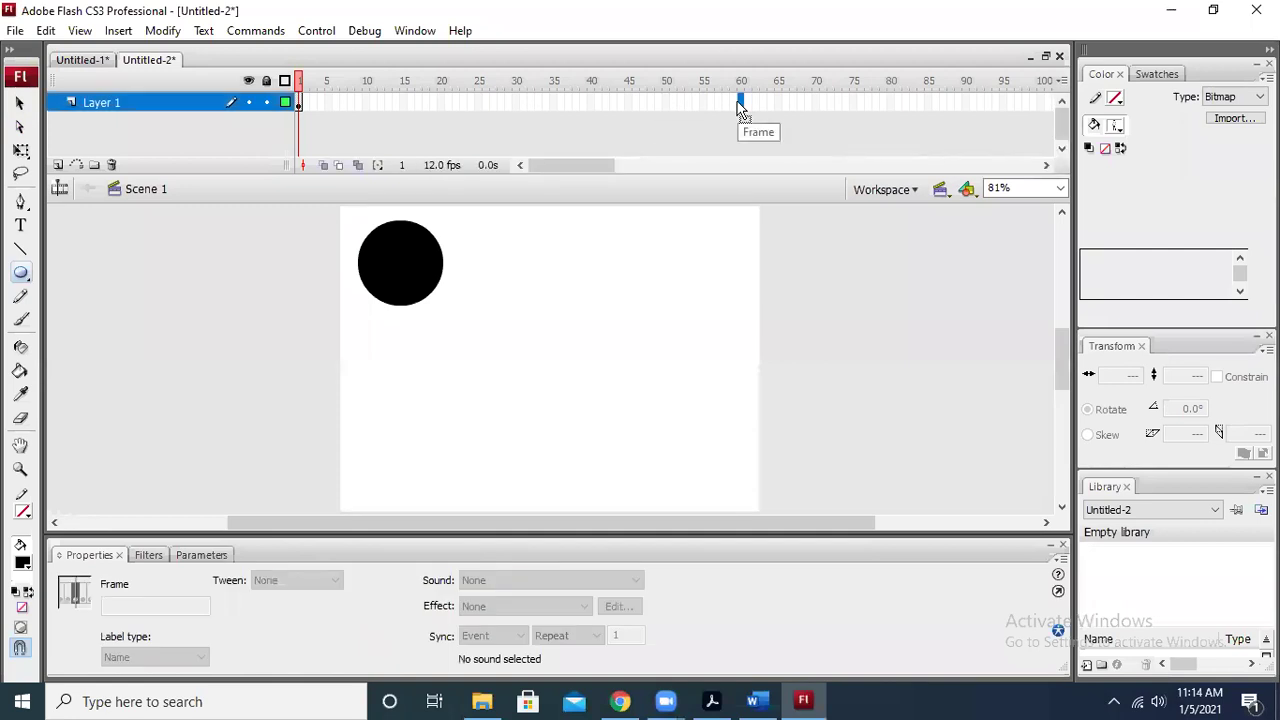
{"action": "key", "text": "F6"}
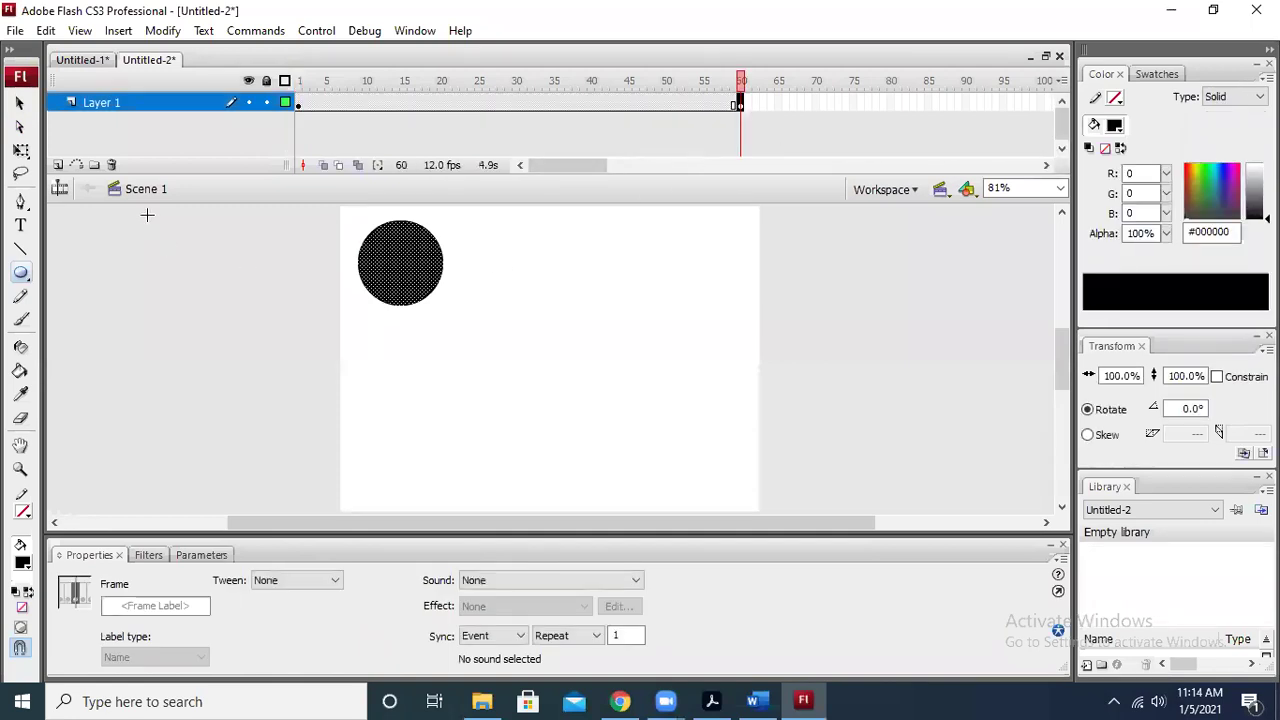
{"action": "left_click", "coordinate": [19, 103]}
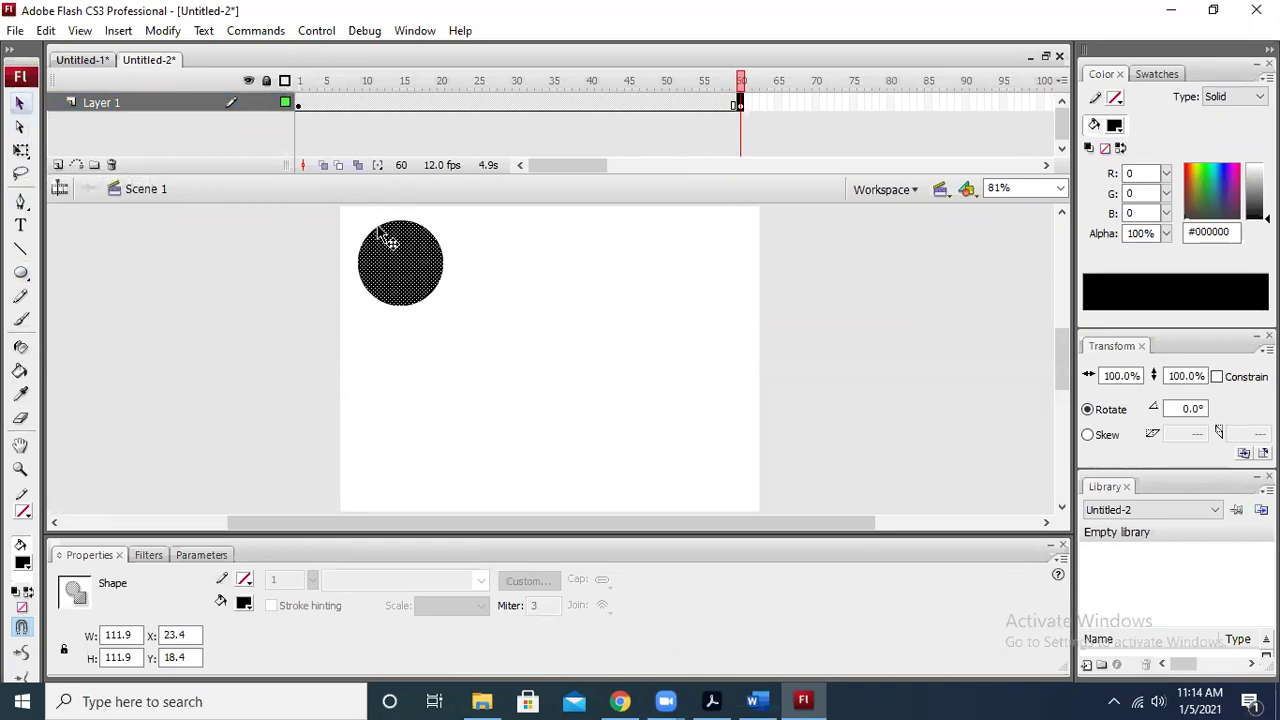
{"action": "left_click_drag", "start_coordinate": [421, 258], "coordinate": [737, 470]}
{"action": "left_click", "coordinate": [849, 331]}
Replace the circle in frame 60 with a black PolyStar pentagon about 98 by 94 pixels near the stage's lower-right corner, and select it
{"action": "left_click", "coordinate": [736, 476]}
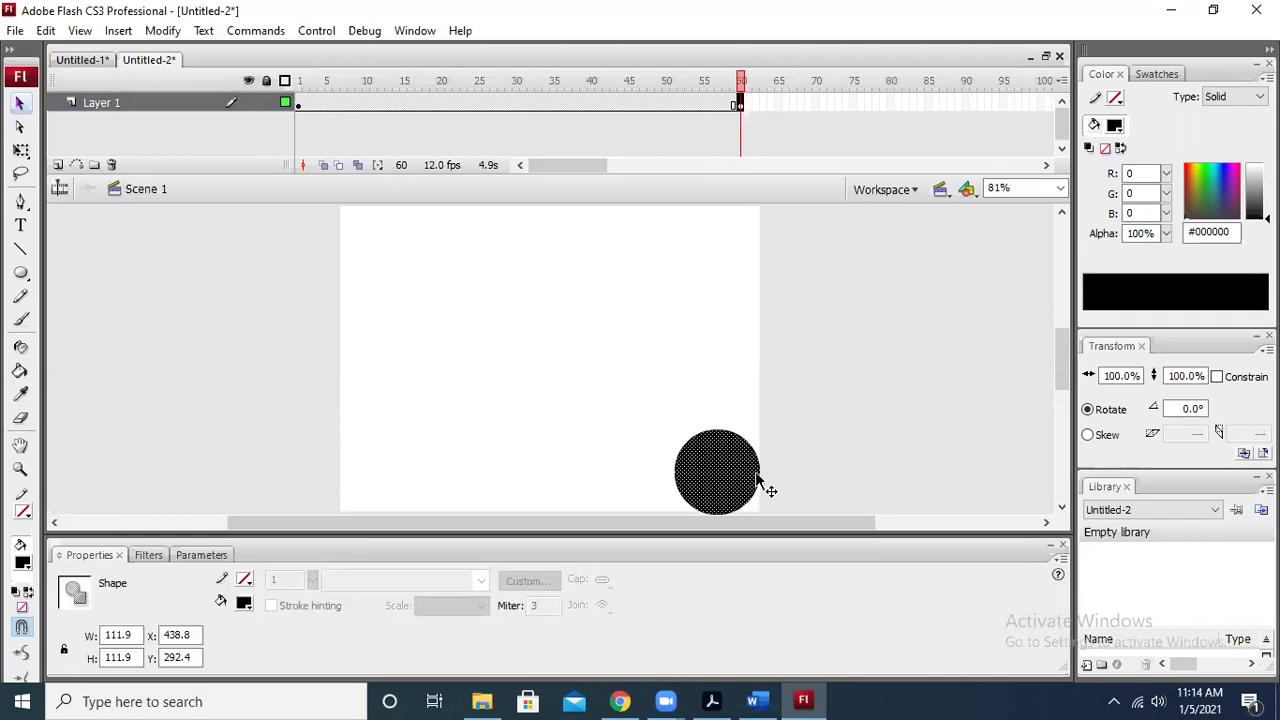
{"action": "key", "text": "Delete"}
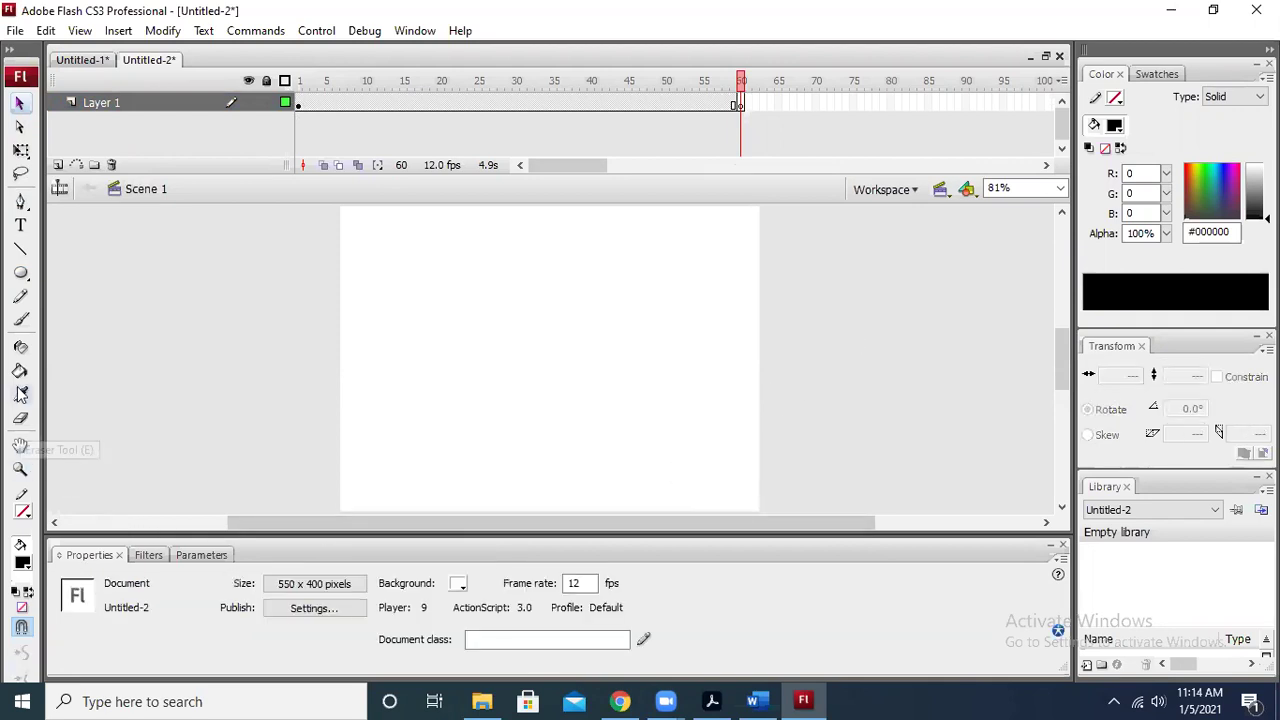
{"action": "left_click_drag", "start_coordinate": [14, 277], "coordinate": [94, 409]}
{"action": "left_click_drag", "start_coordinate": [703, 460], "coordinate": [727, 492]}
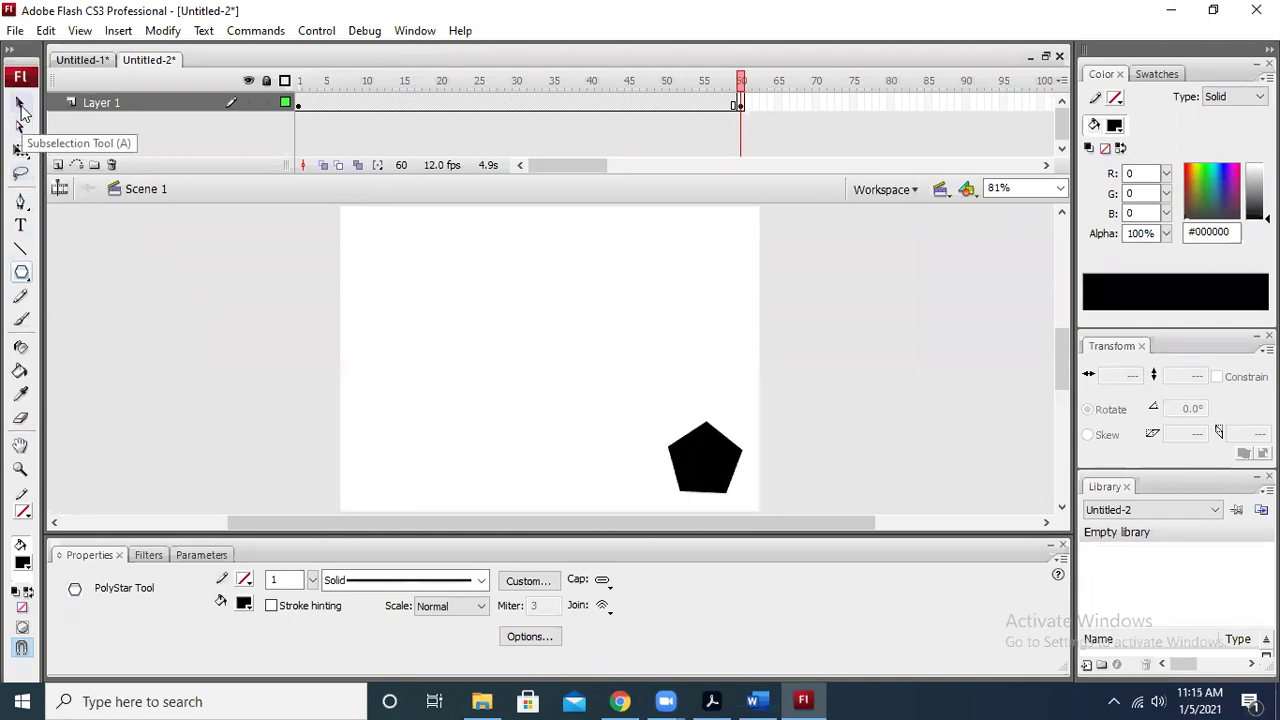
{"action": "left_click", "coordinate": [19, 103]}
{"action": "left_click", "coordinate": [712, 465]}
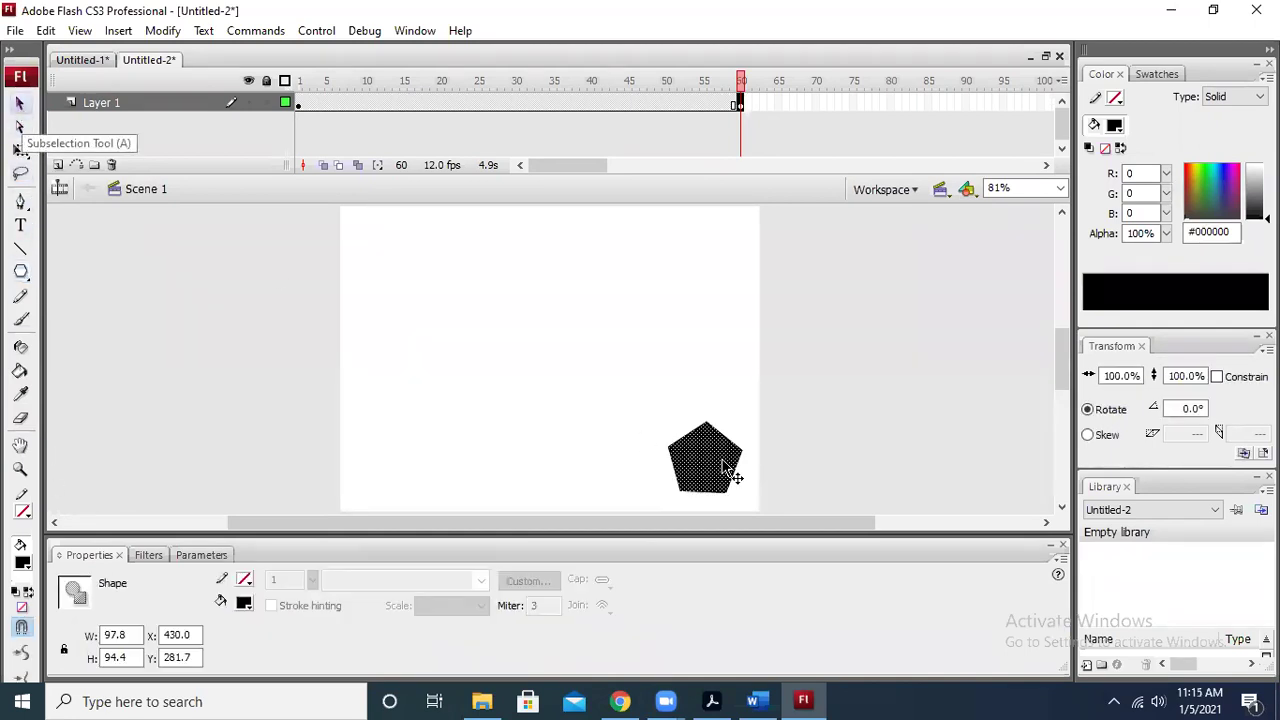
Change the fill colour of the pentagon in frame 60 to yellow, #FFFF00, and deselect it
{"action": "left_click", "coordinate": [22, 563]}
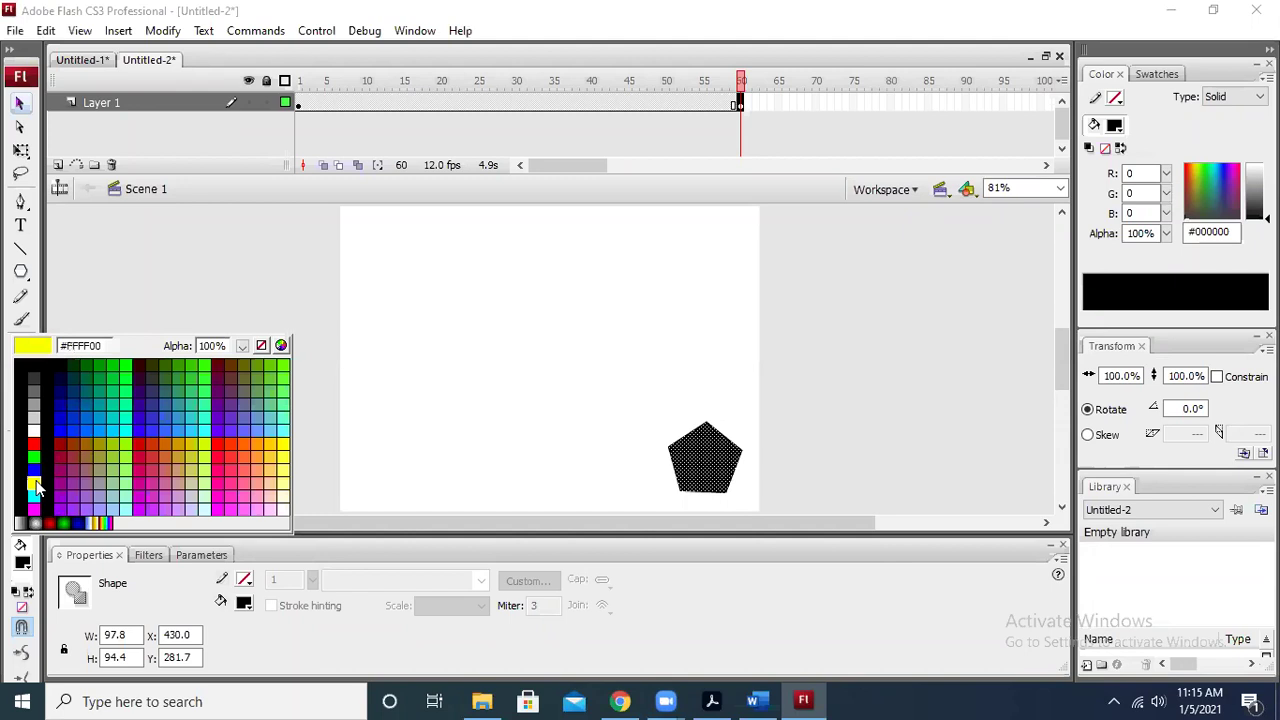
{"action": "left_click", "coordinate": [33, 483]}
{"action": "left_click", "coordinate": [137, 380]}
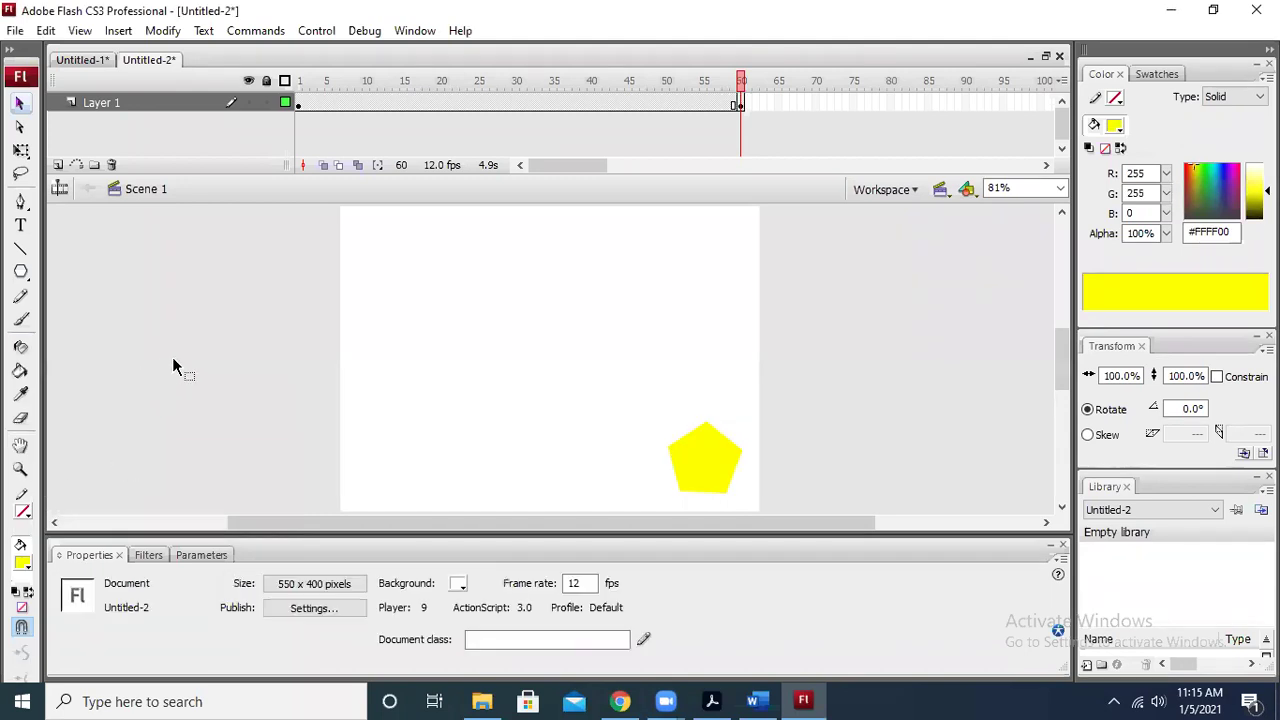
Create a shape tween between the keyframes at frames 1 and 60 and test the movie, closing the preview
{"action": "right_click", "coordinate": [487, 106]}
{"action": "left_click", "coordinate": [527, 137]}
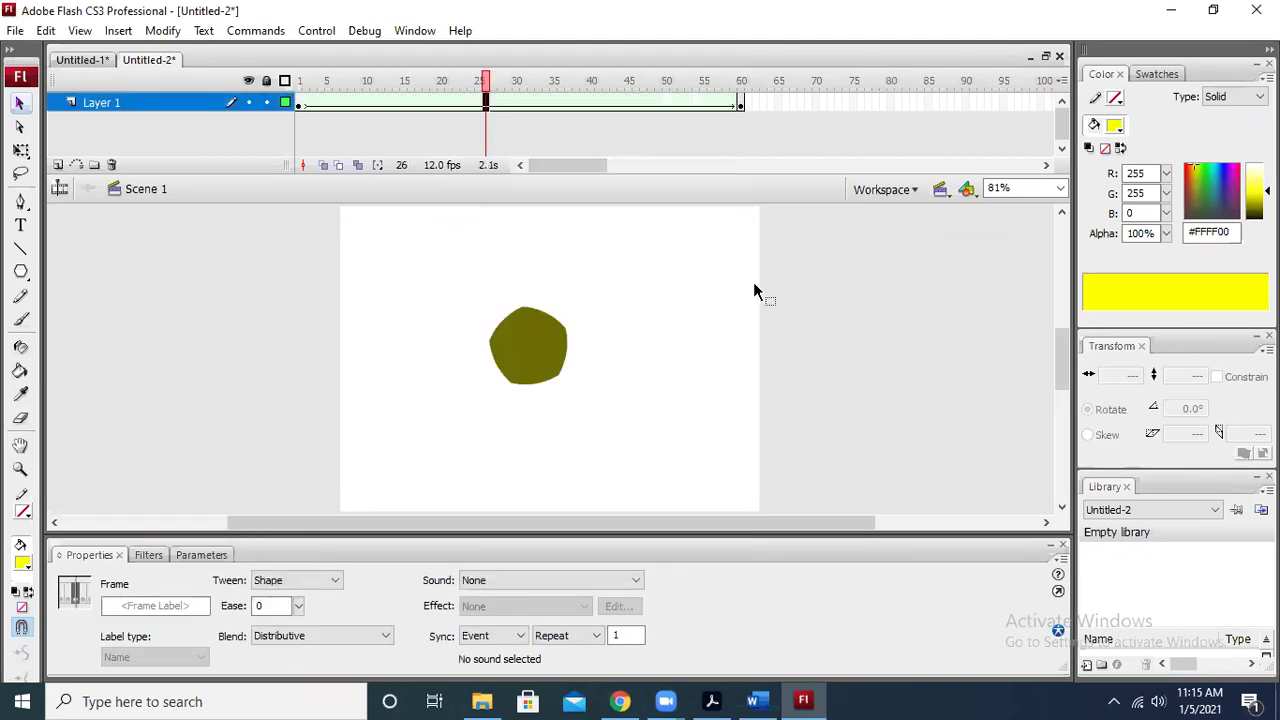
{"action": "key", "text": "ctrl+Return"}
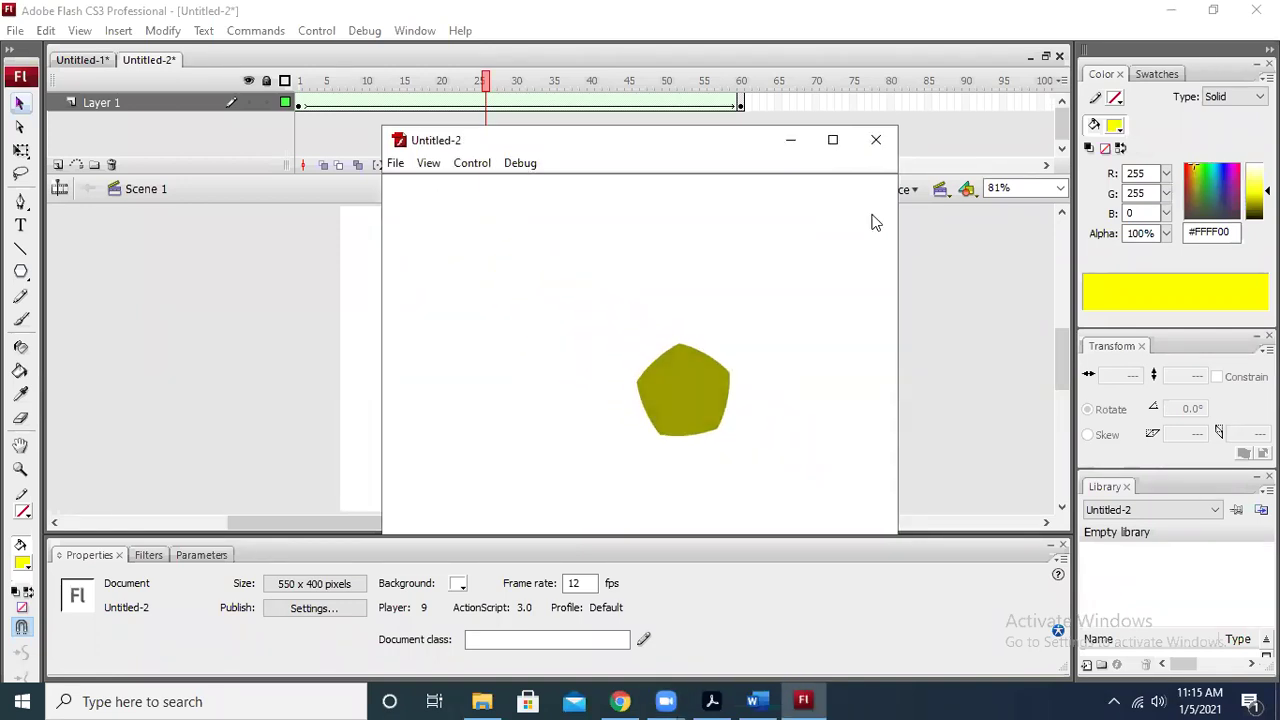
{"action": "left_click", "coordinate": [876, 141]}
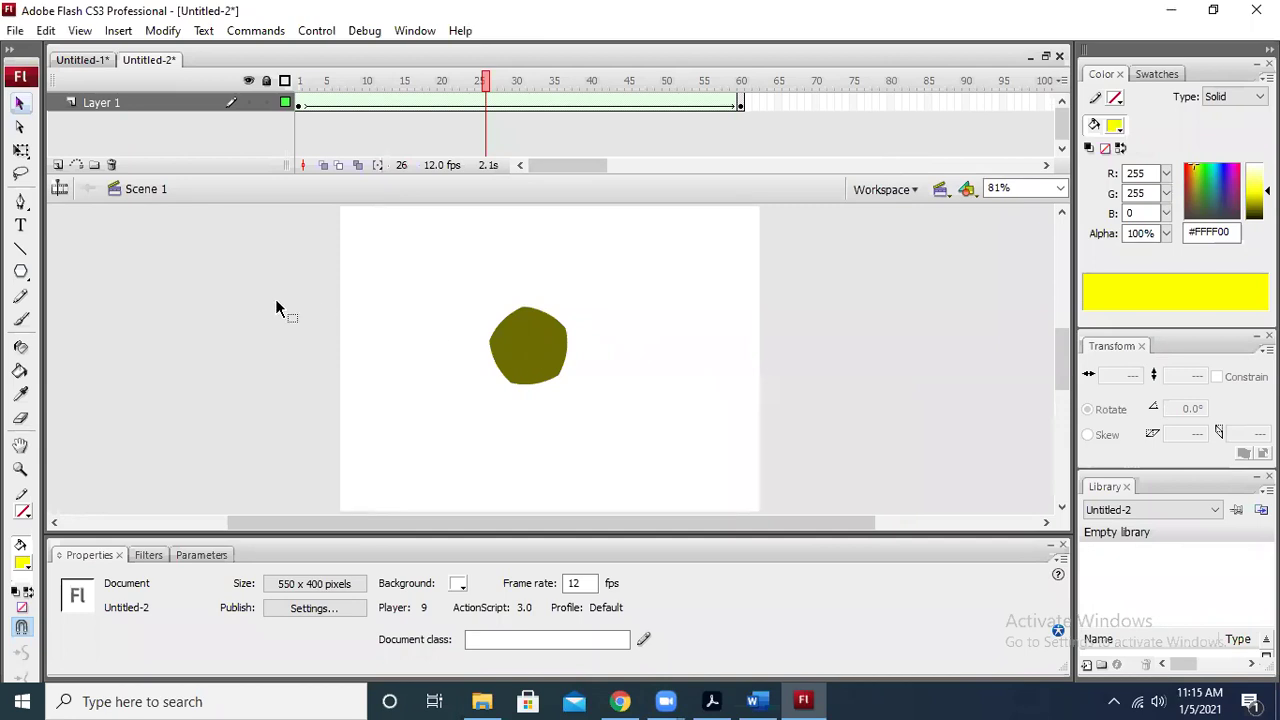
Review both open documents, the circle in frame 1, the pentagon in frame 60, and the tween commands for the frames between
{"action": "left_click", "coordinate": [88, 66]}
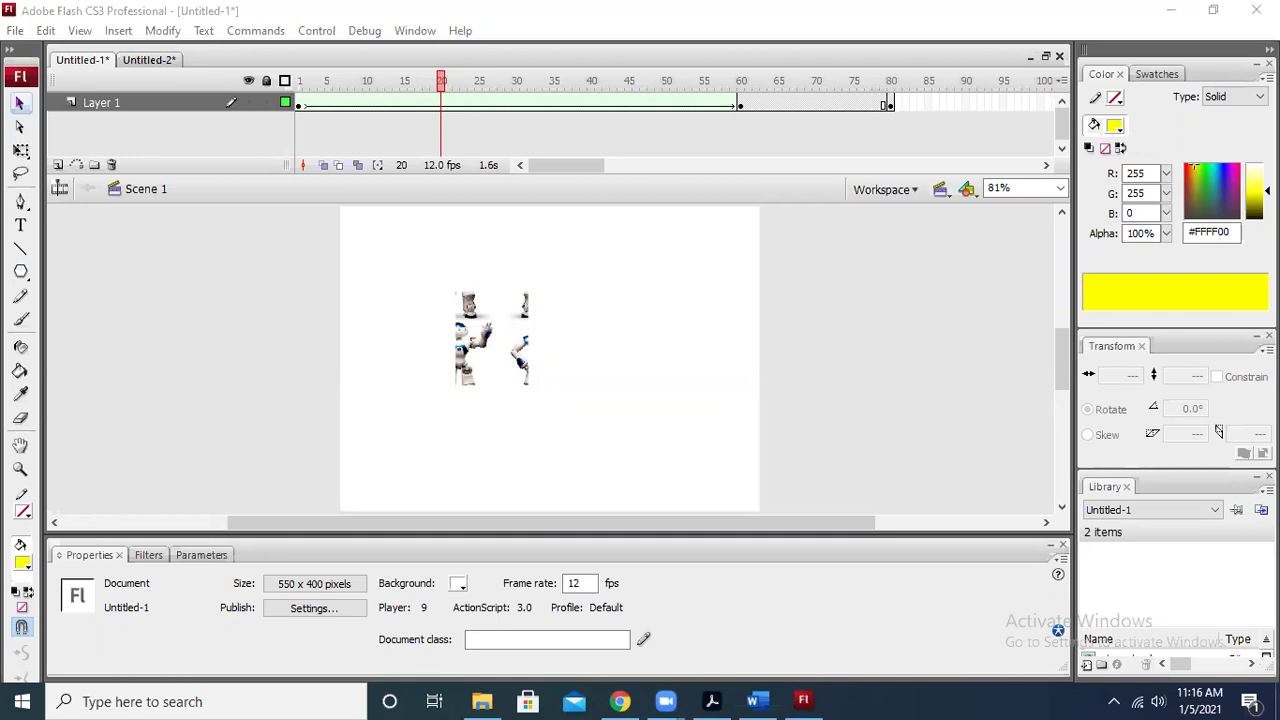
{"action": "left_click", "coordinate": [150, 58]}
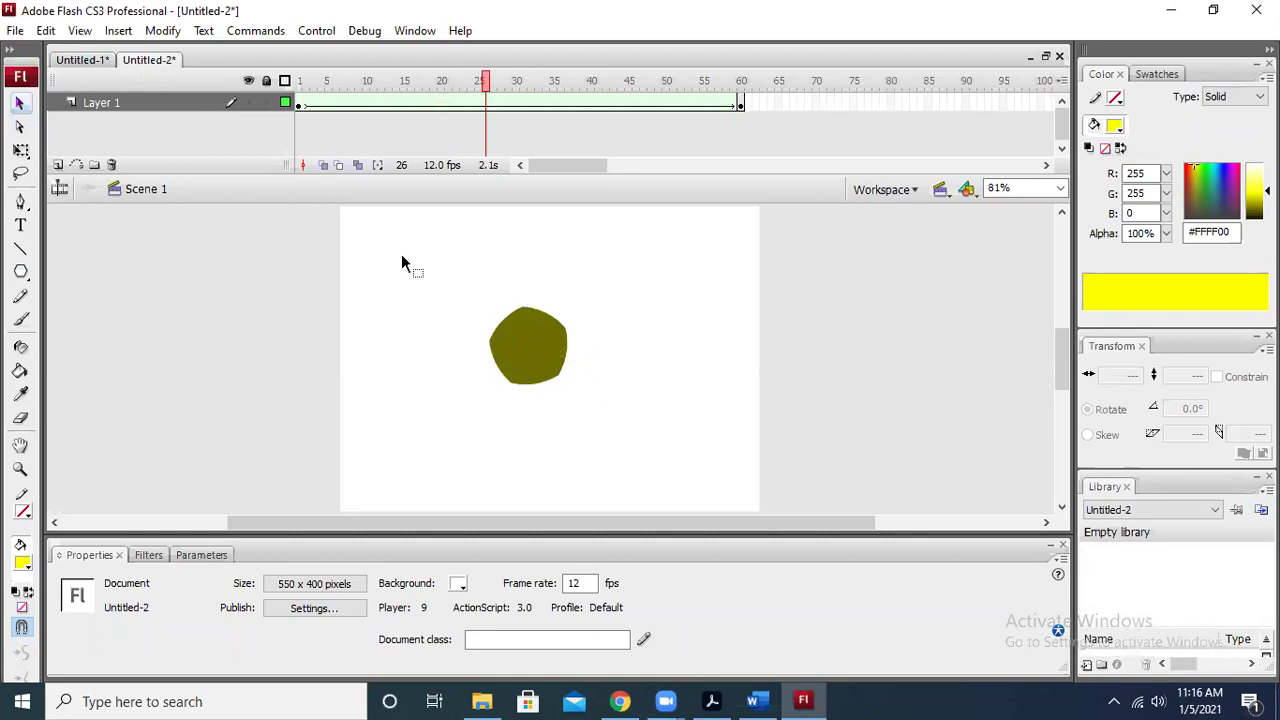
{"action": "left_click", "coordinate": [297, 104]}
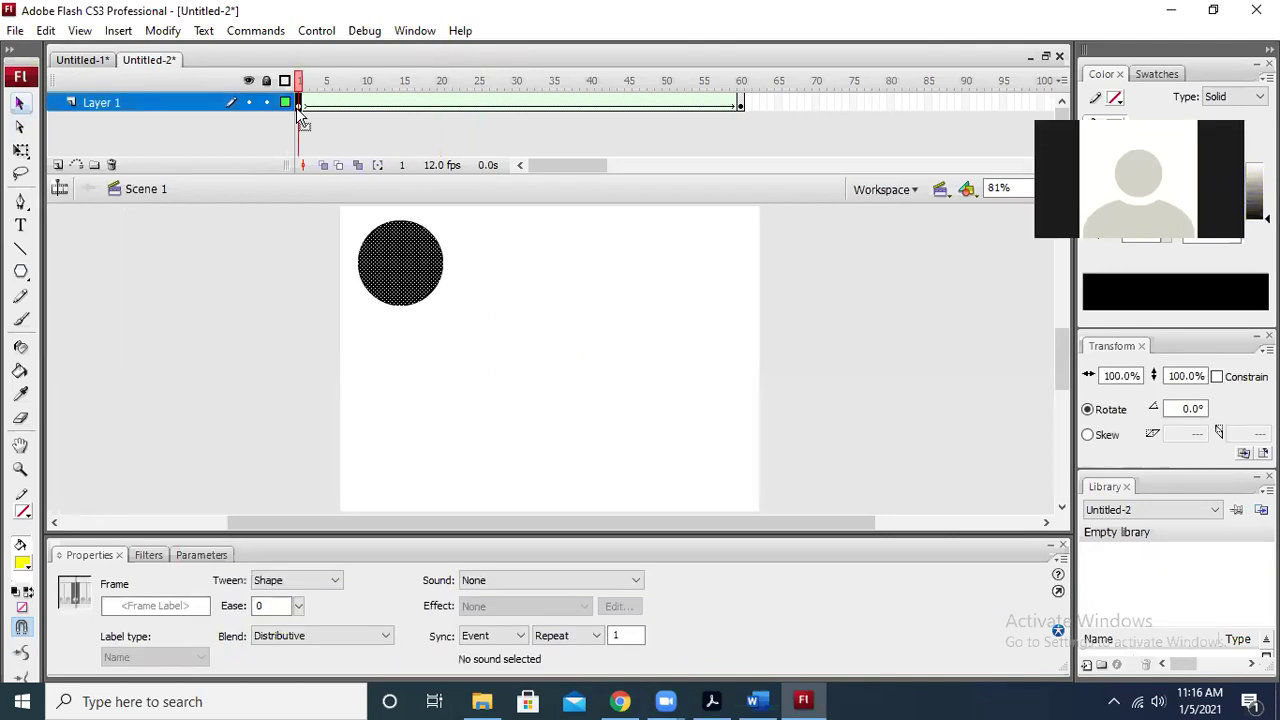
{"action": "left_click", "coordinate": [740, 107]}
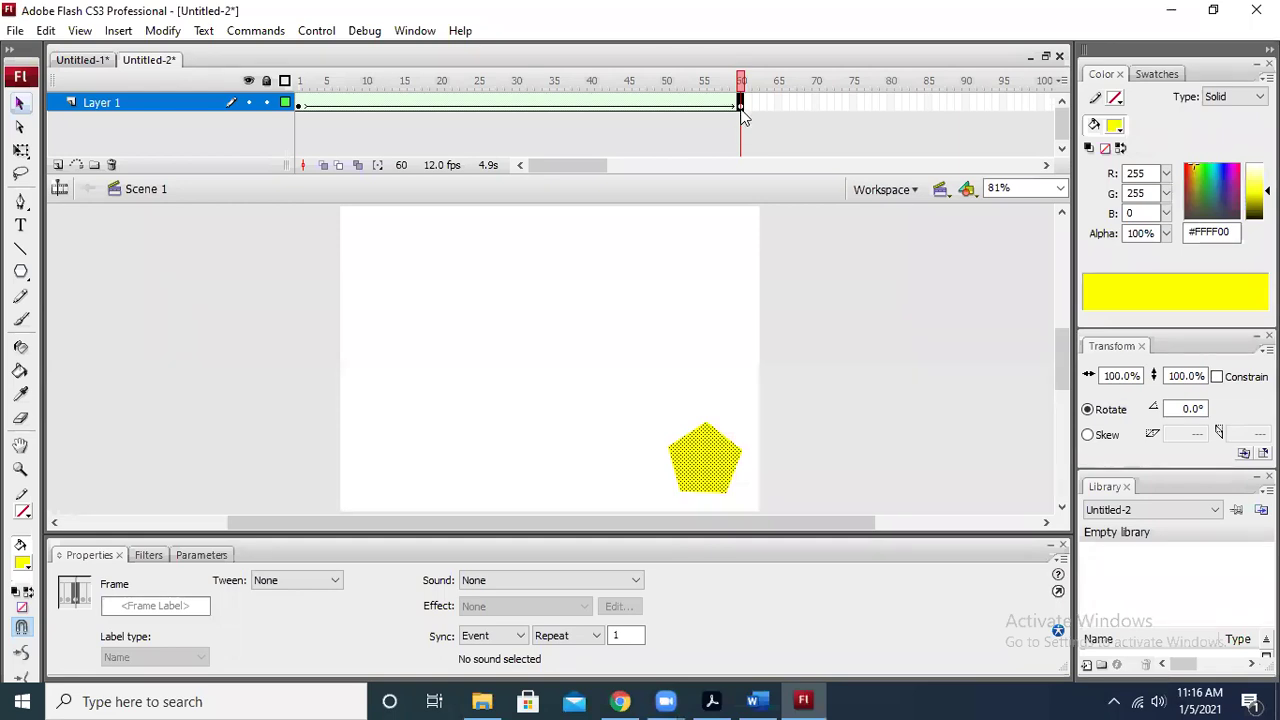
{"action": "left_click", "coordinate": [701, 452]}
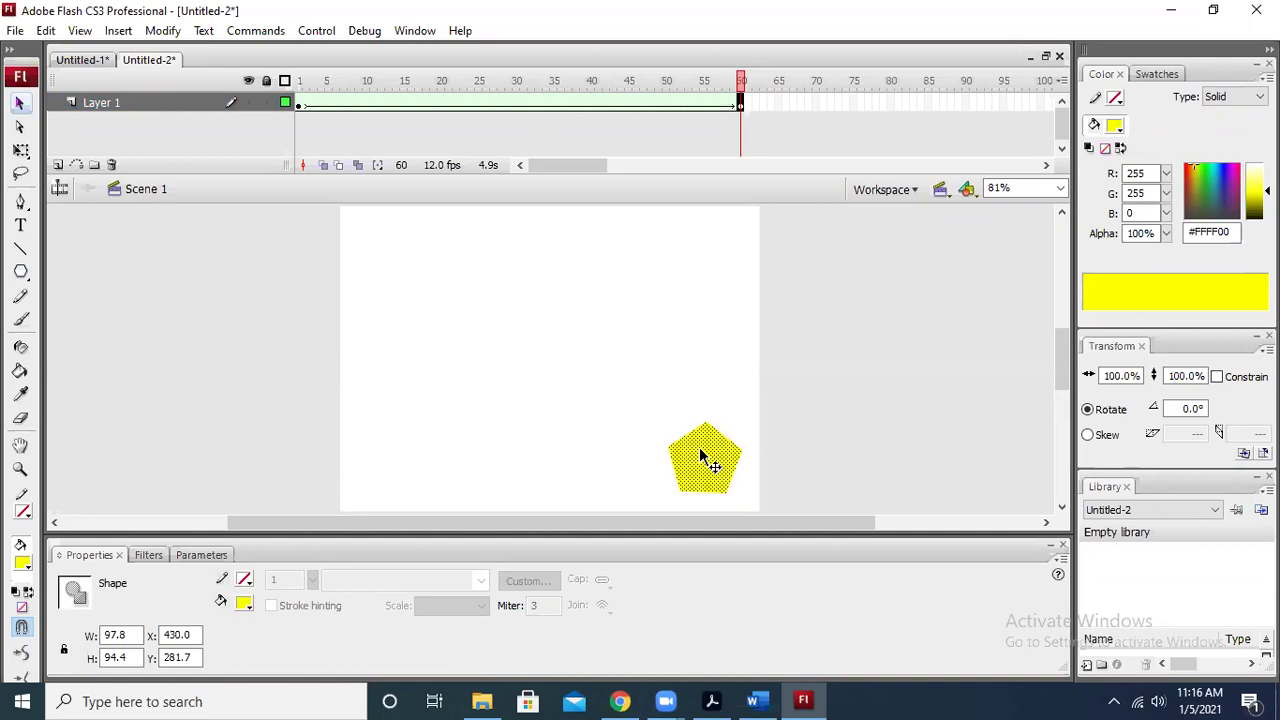
{"action": "left_click", "coordinate": [779, 437]}
{"action": "left_click", "coordinate": [716, 451]}
{"action": "left_click", "coordinate": [819, 379]}
{"action": "right_click", "coordinate": [509, 104]}
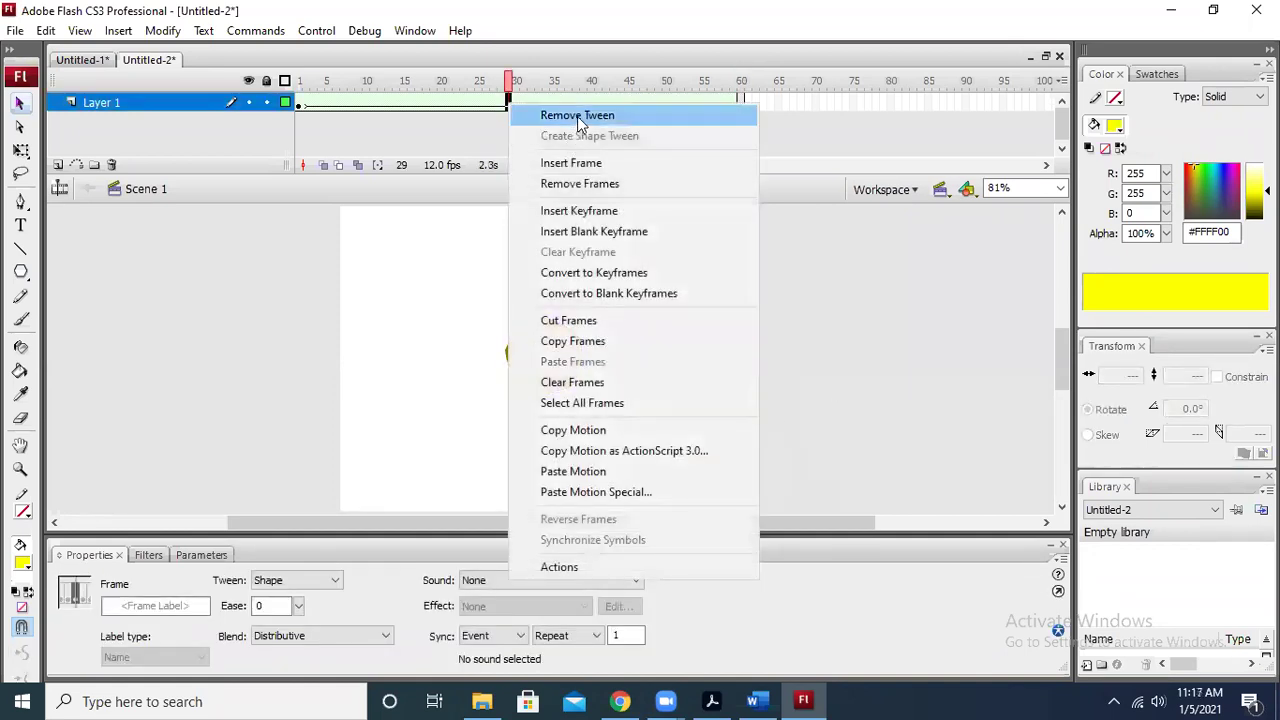
{"action": "left_click", "coordinate": [850, 306]}
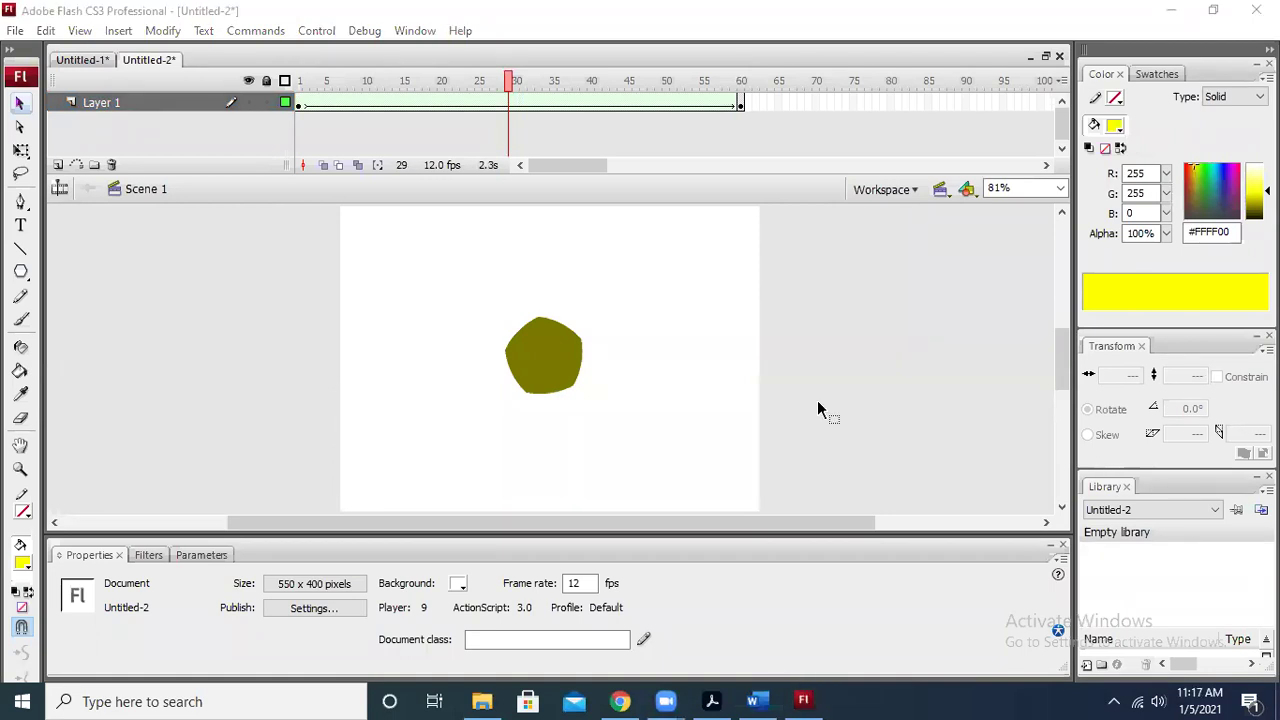
{"action": "left_click_drag", "start_coordinate": [430, 284], "coordinate": [654, 426]}
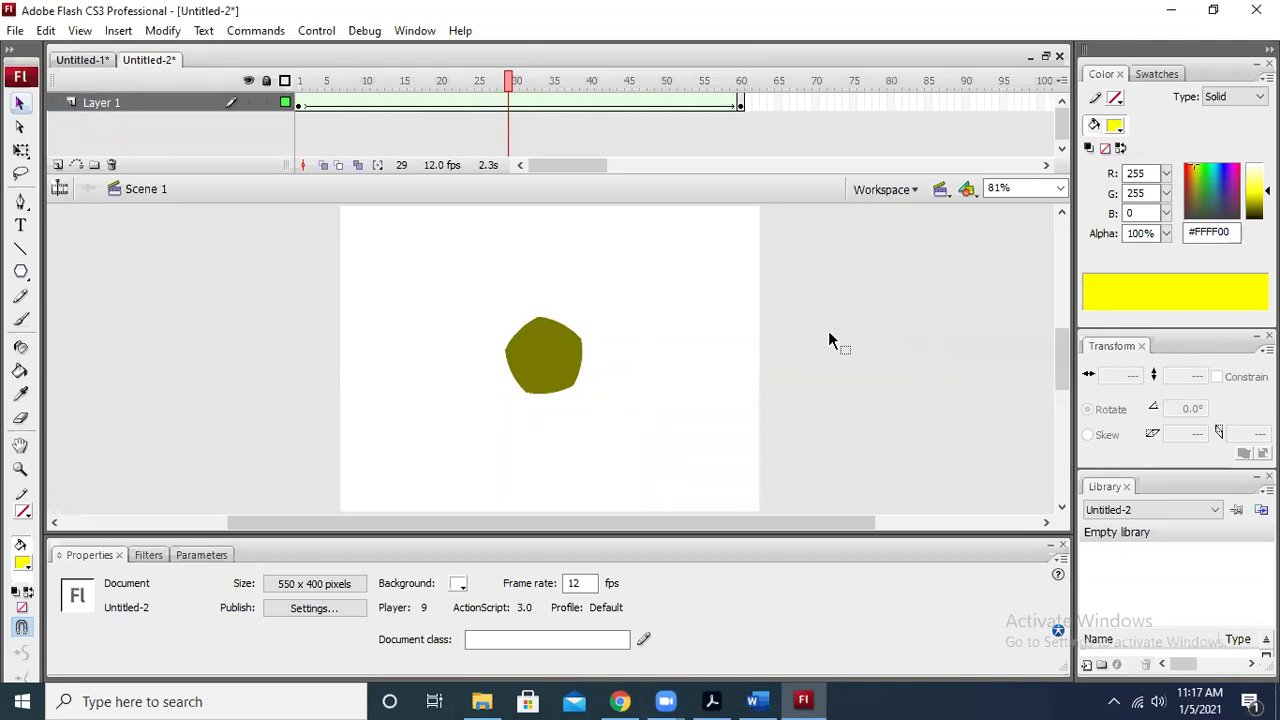
{"action": "left_click_drag", "start_coordinate": [264, 291], "coordinate": [753, 447]}
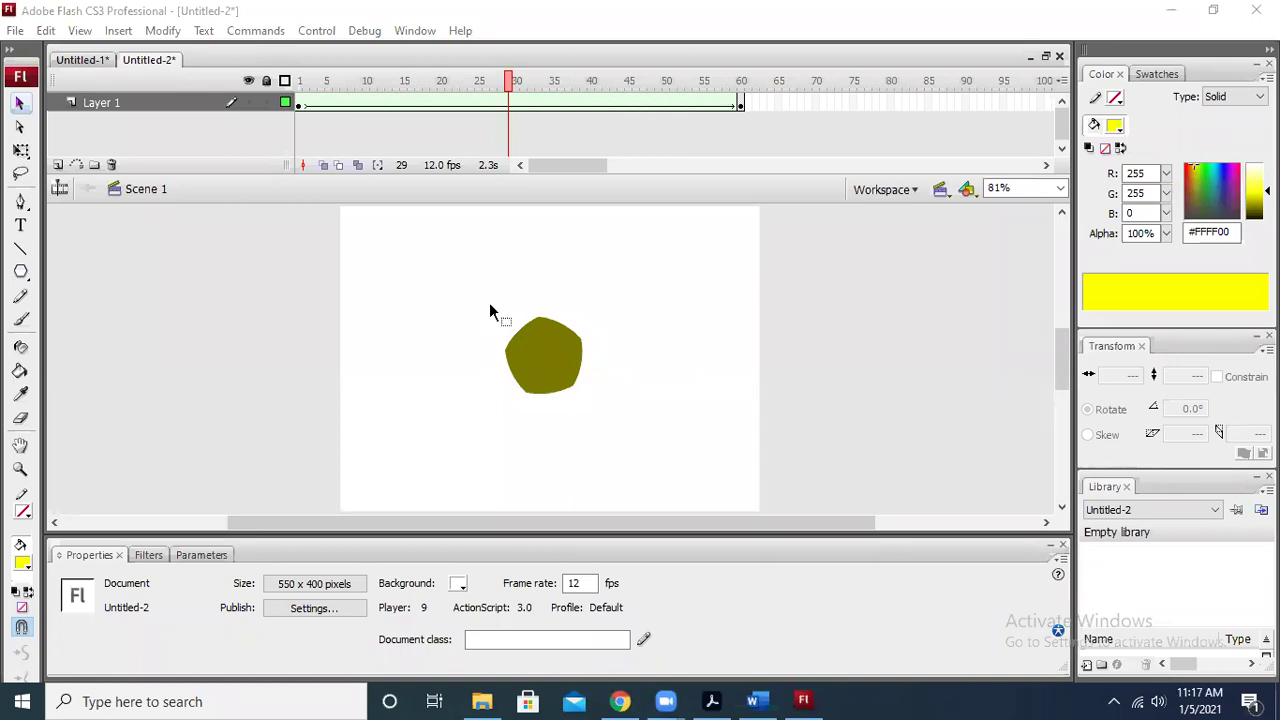
{"action": "left_click", "coordinate": [415, 31]}
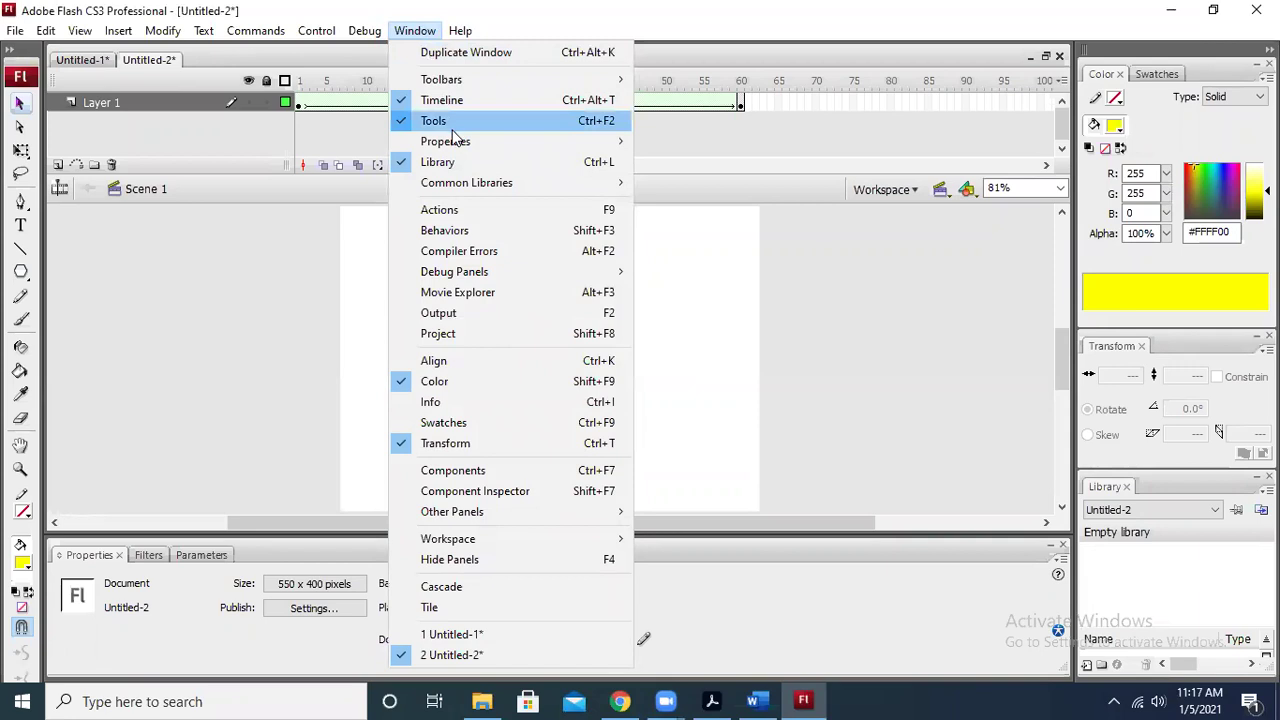
{"action": "left_click", "coordinate": [800, 264]}
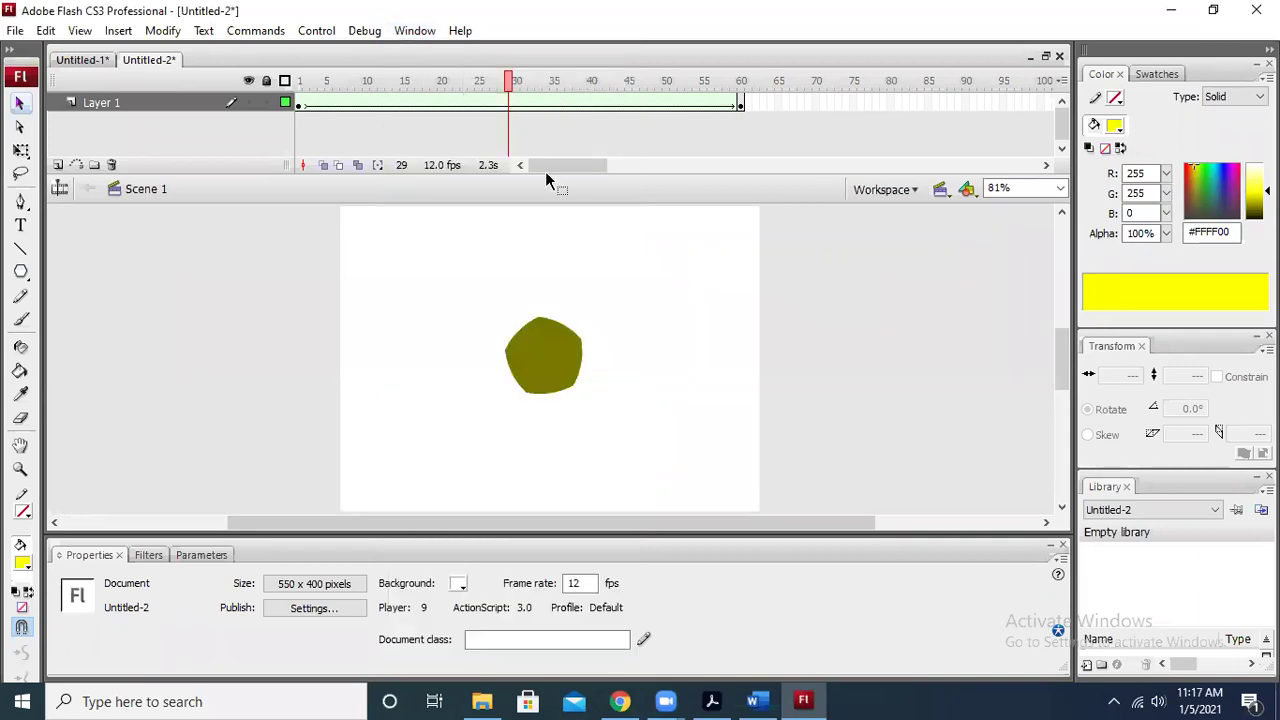
Hide the Timeline, the Tools panel and the Properties panel
{"action": "left_click", "coordinate": [437, 30]}
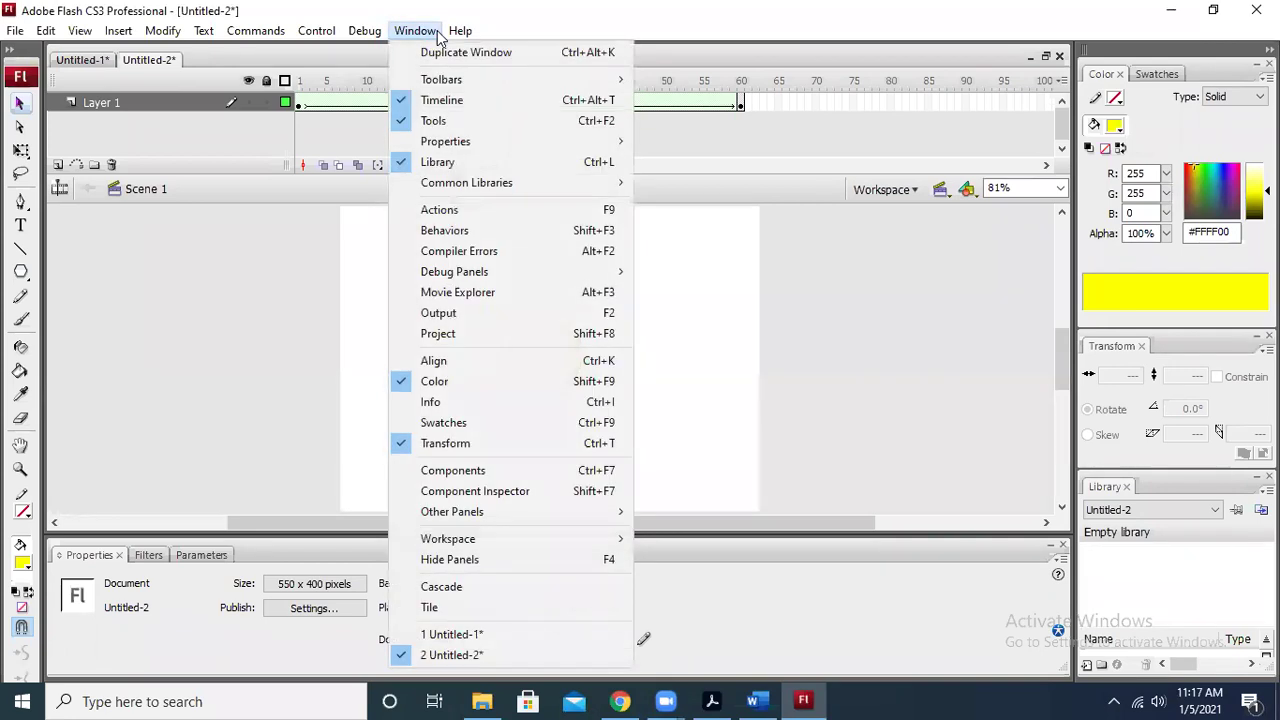
{"action": "left_click", "coordinate": [502, 110]}
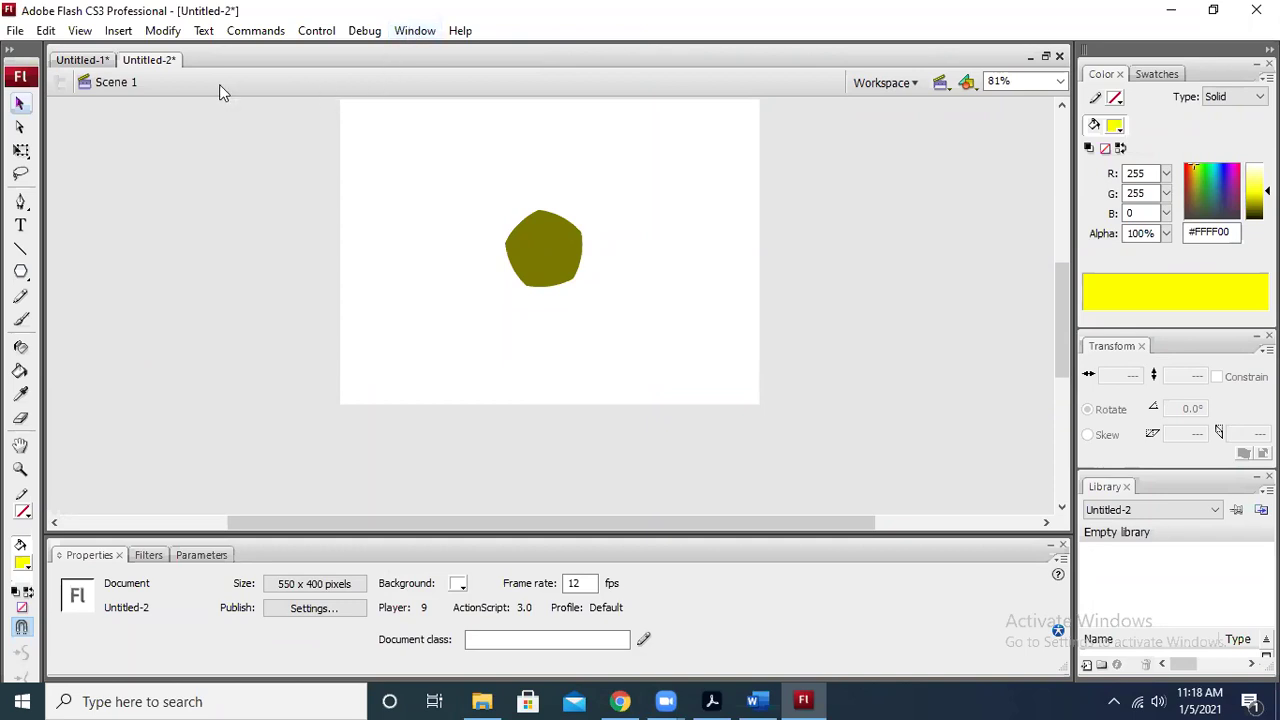
{"action": "left_click", "coordinate": [84, 32]}
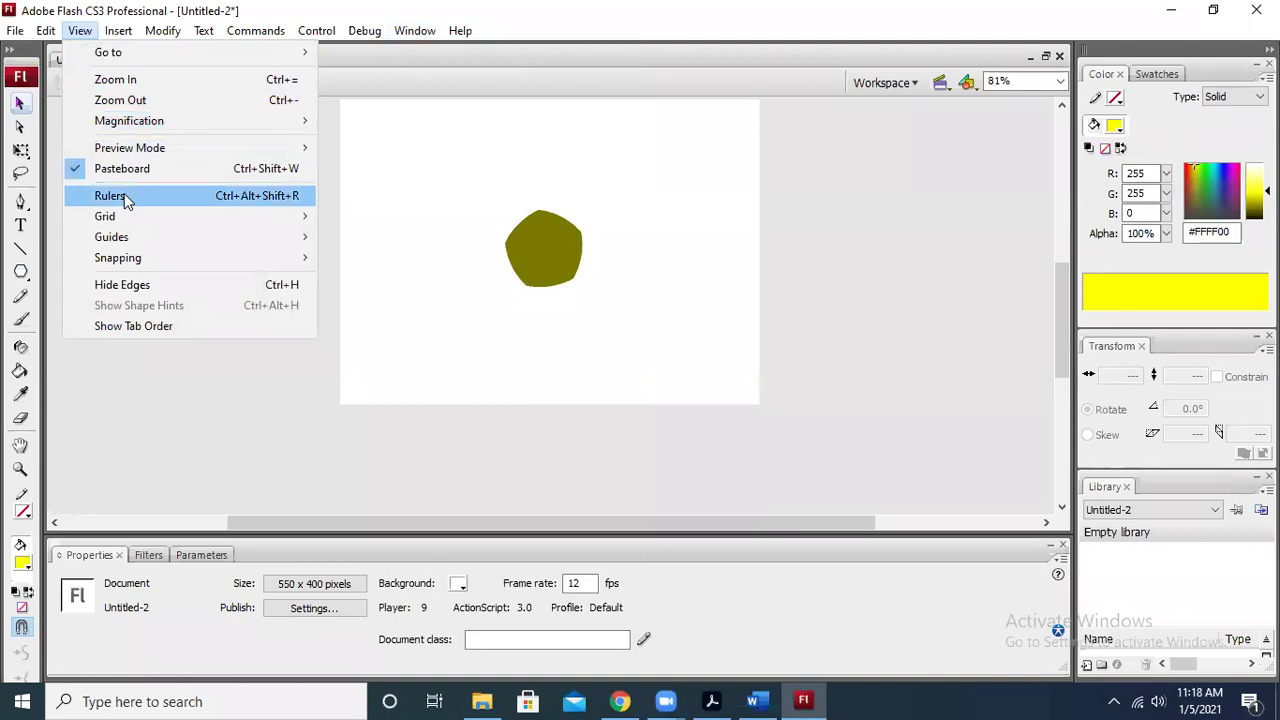
{"action": "mouse_move", "coordinate": [410, 30]}
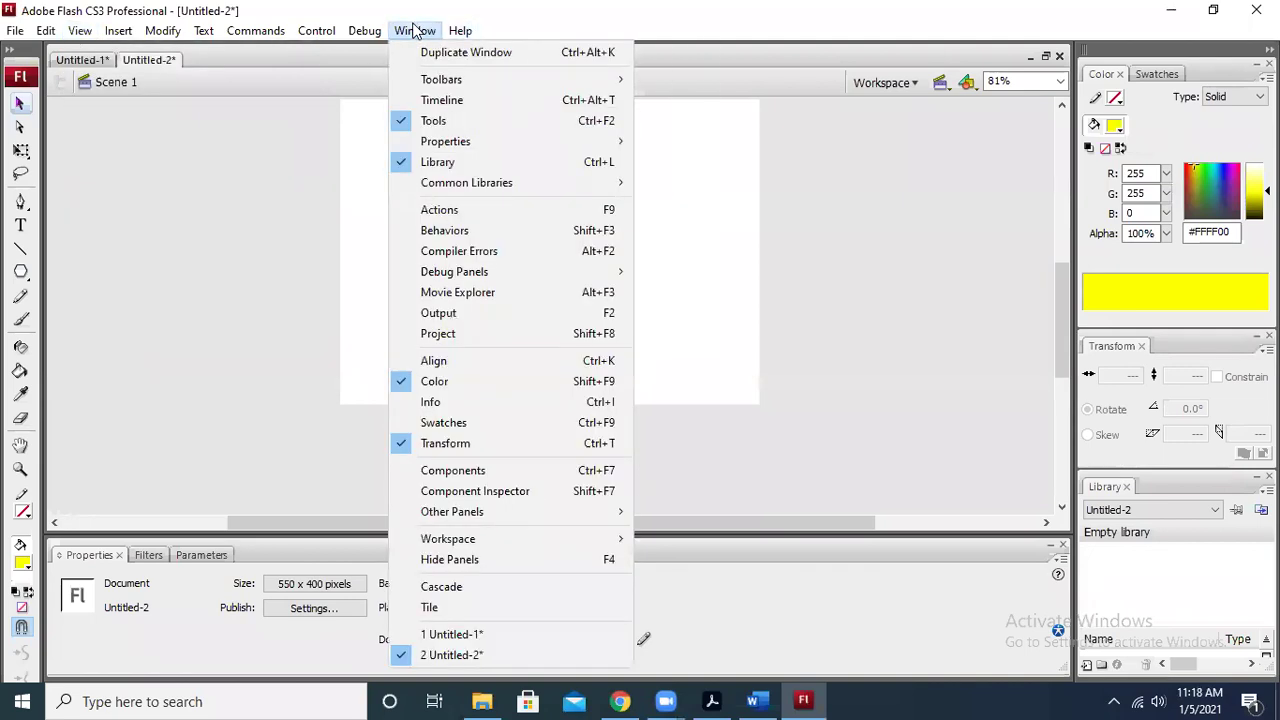
{"action": "left_click", "coordinate": [432, 120]}
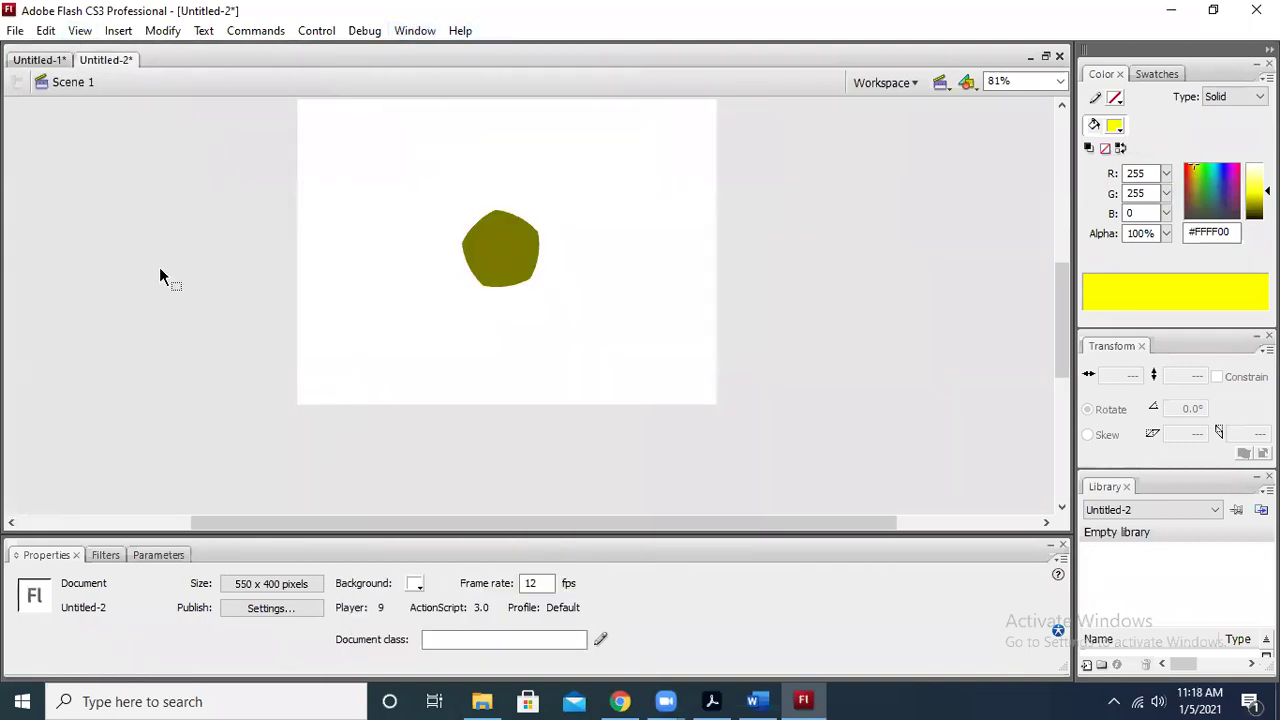
{"action": "left_click", "coordinate": [414, 30]}
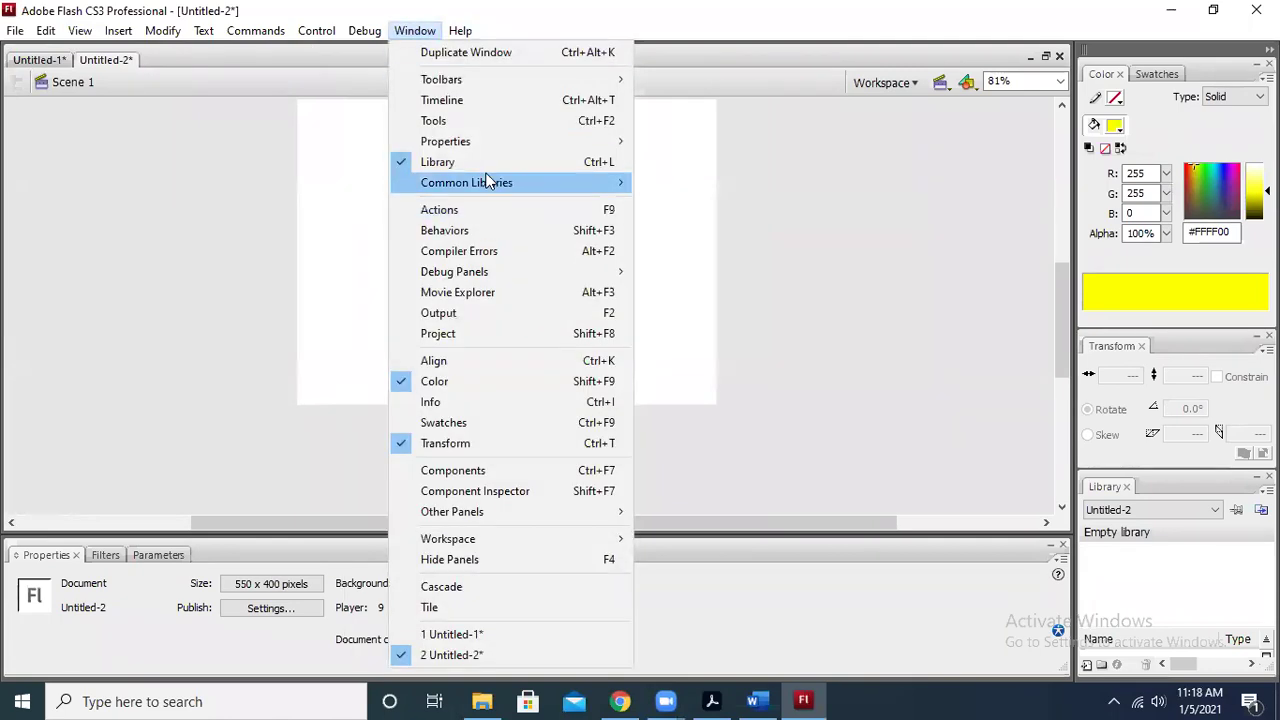
{"action": "mouse_move", "coordinate": [489, 143]}
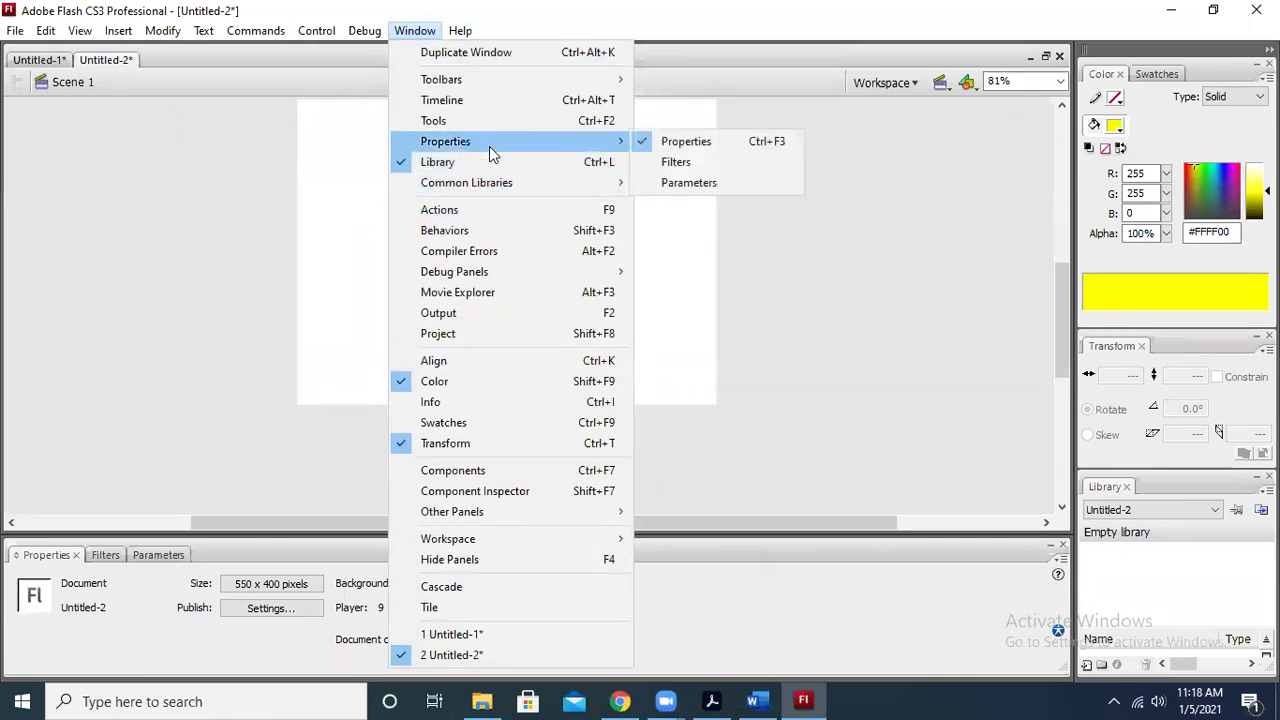
{"action": "left_click", "coordinate": [718, 142]}
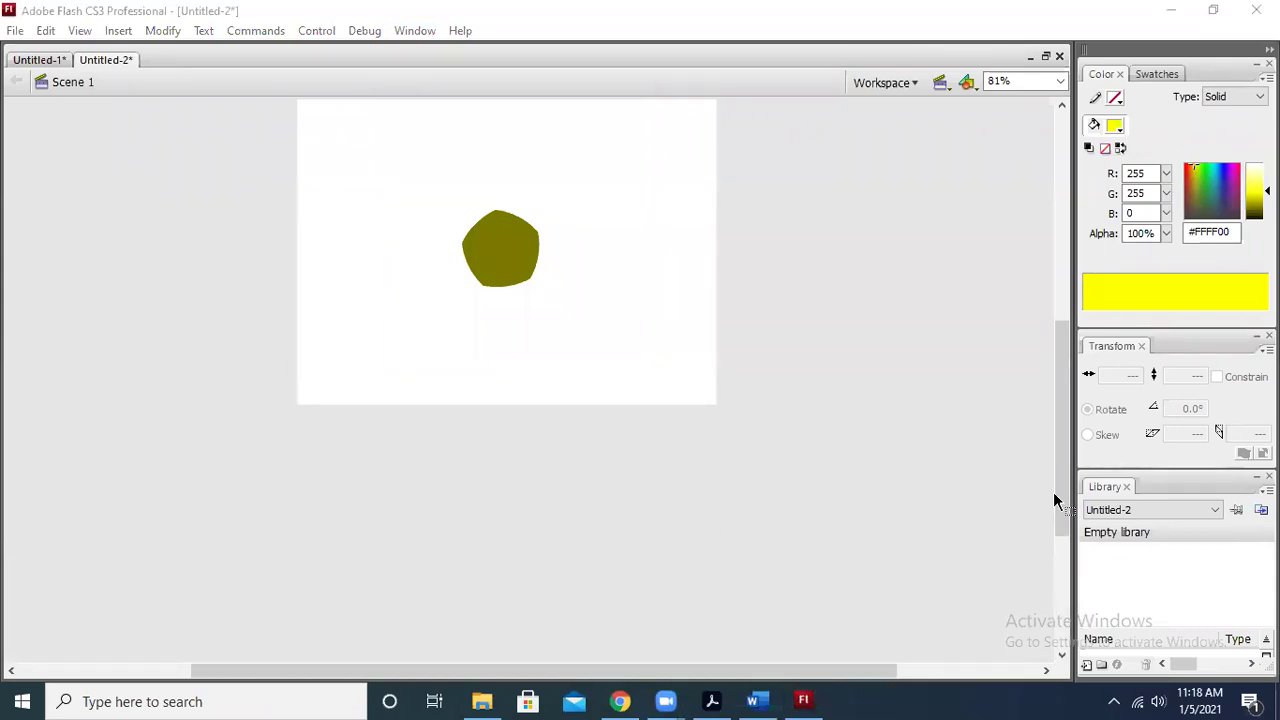
Fit the stage to the enlarged workspace and collapse the docked Color, Swatches, Transform and Library panels to icons
{"action": "key", "text": "ctrl+2"}
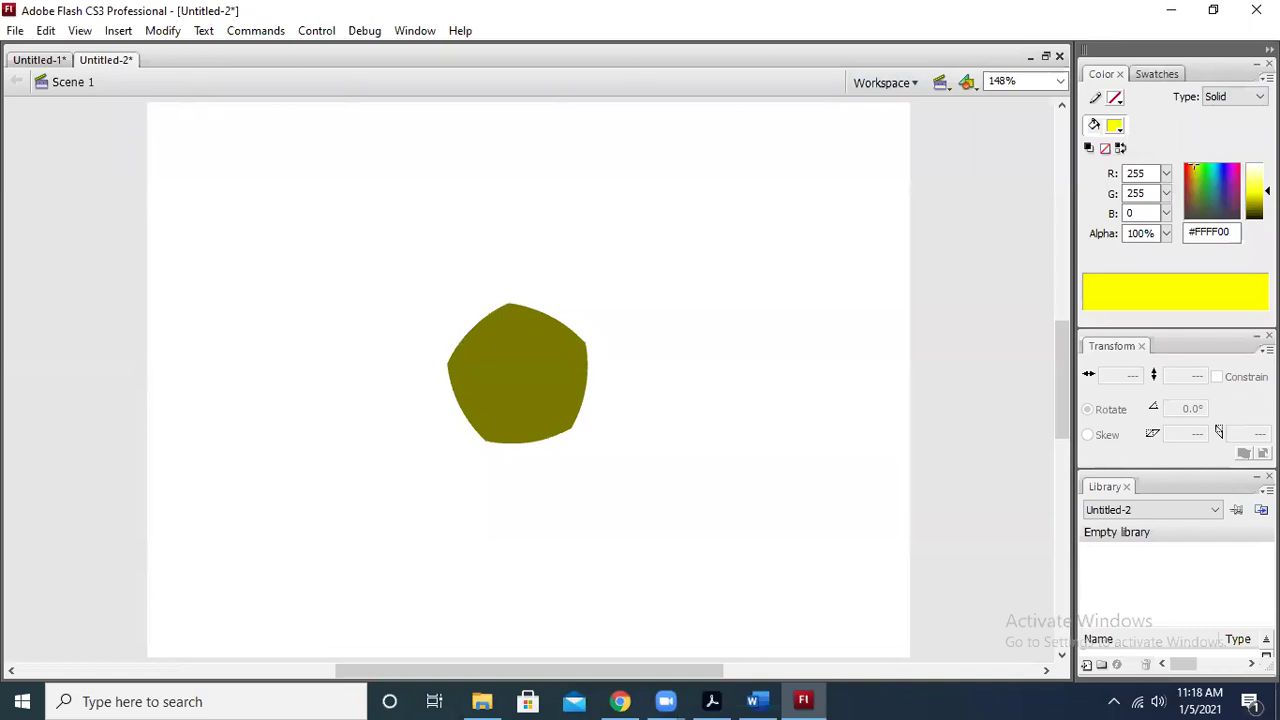
{"action": "left_click", "coordinate": [1269, 48]}
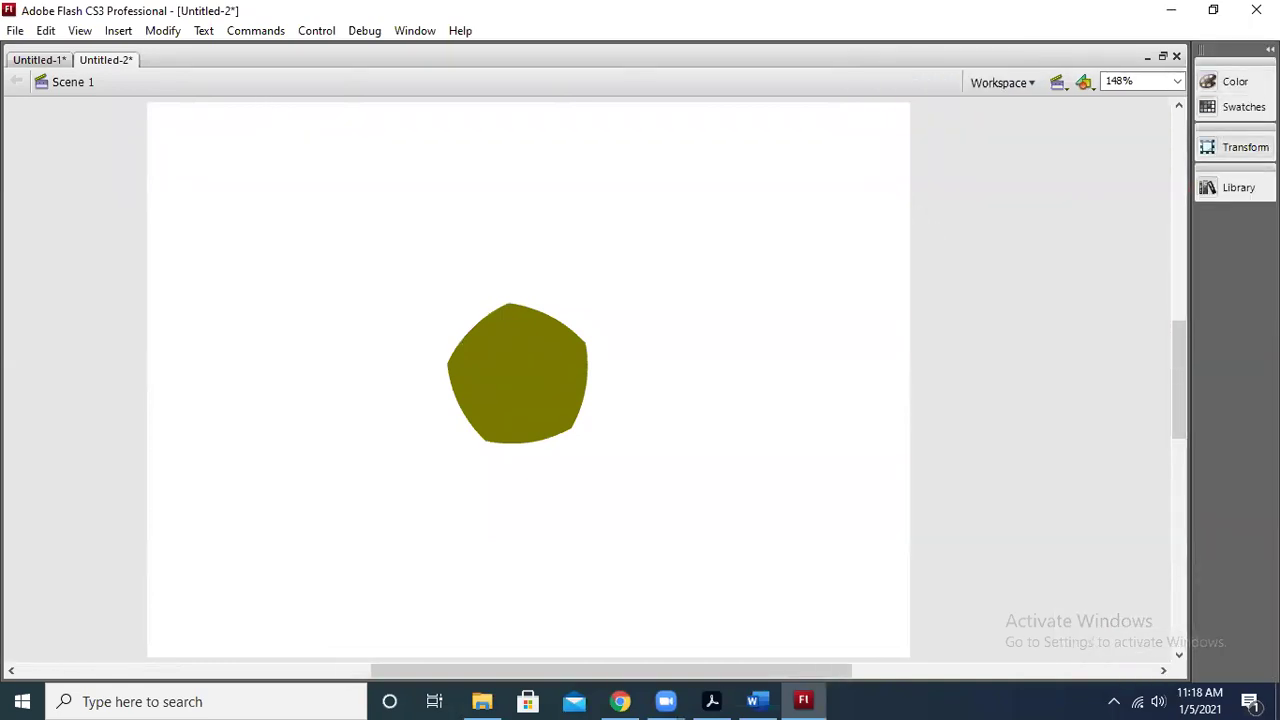
{"action": "left_click", "coordinate": [412, 31]}
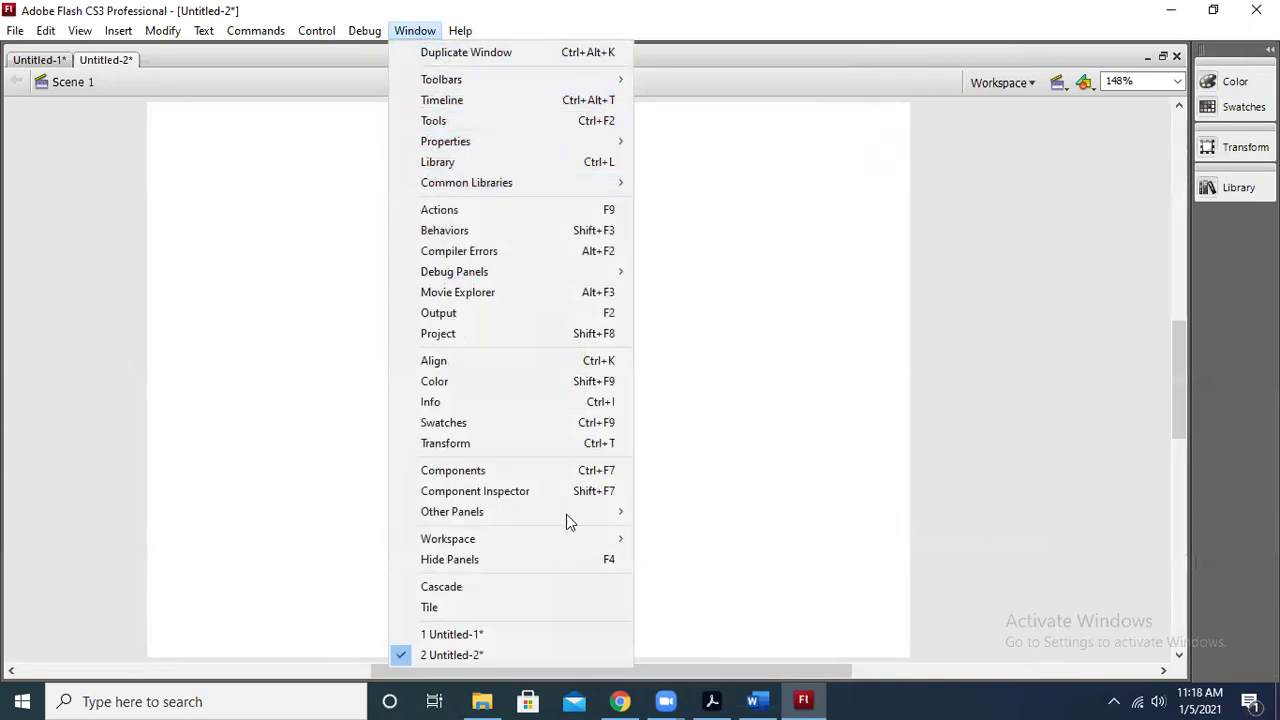
{"action": "left_click", "coordinate": [712, 329]}
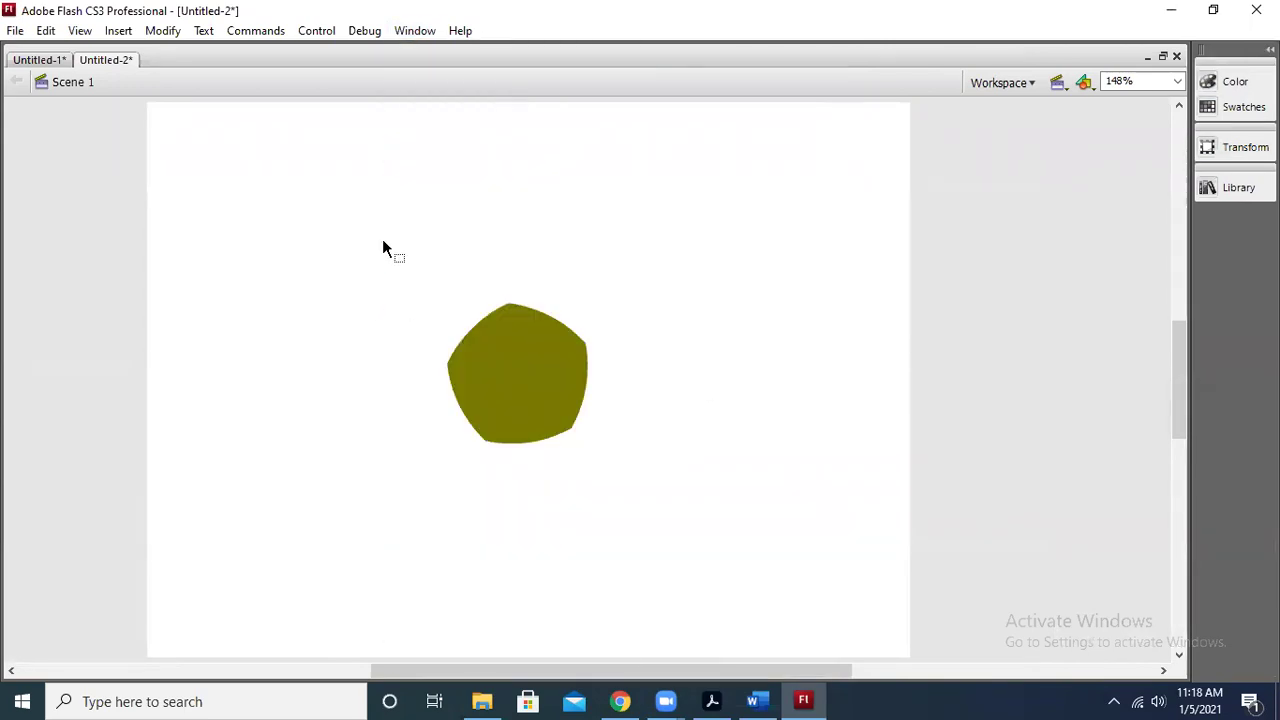
Show the hidden Timeline, Tools panel and Properties panel again
{"action": "left_click", "coordinate": [415, 31]}
{"action": "mouse_move", "coordinate": [450, 83]}
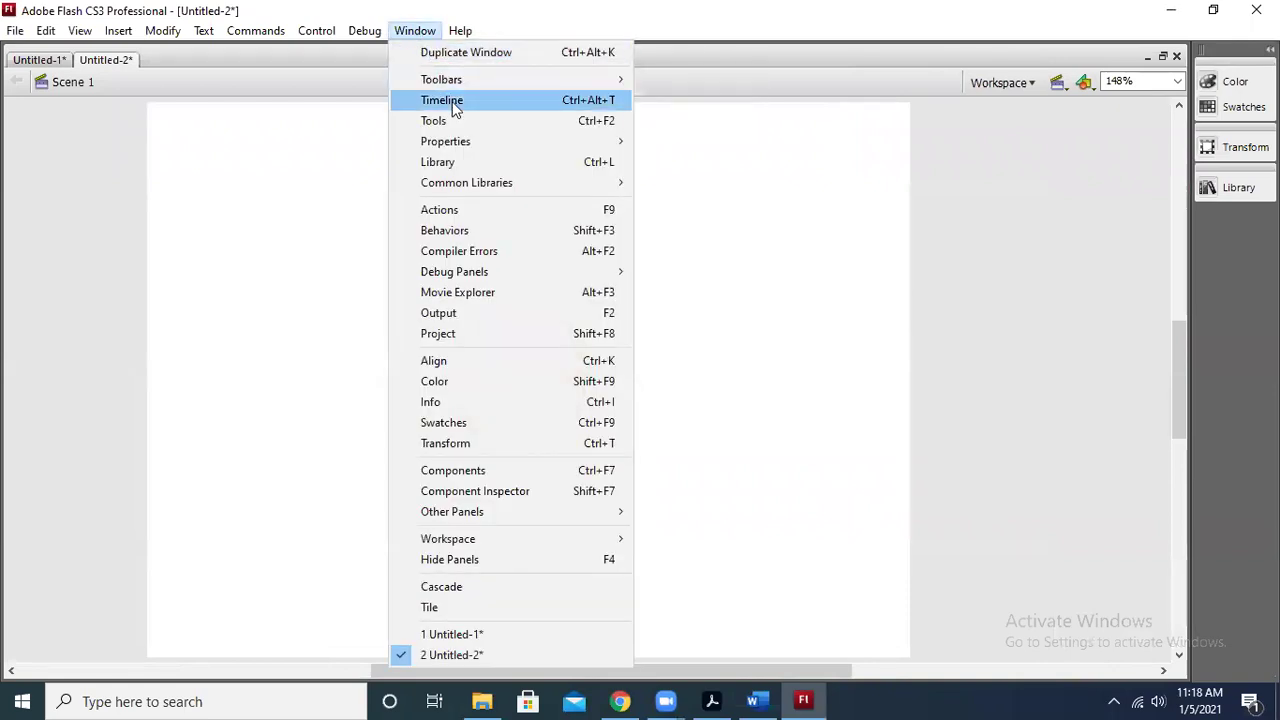
{"action": "left_click", "coordinate": [452, 101]}
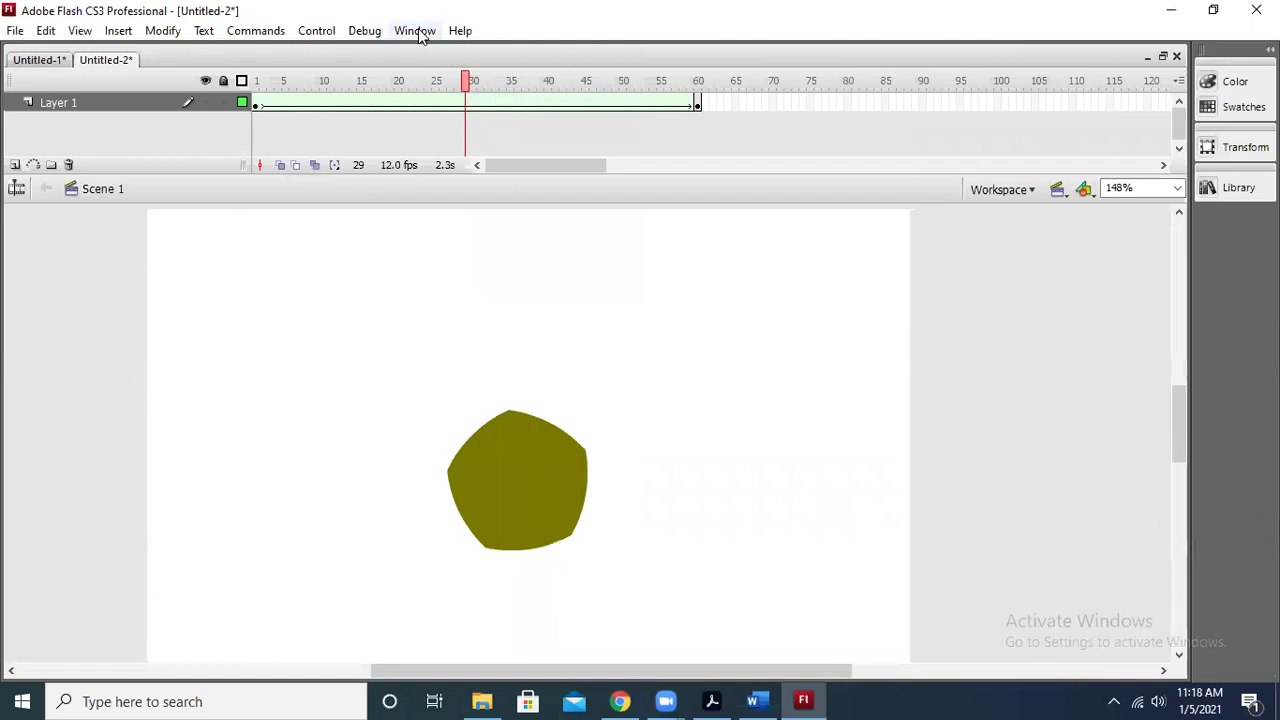
{"action": "left_click", "coordinate": [415, 31]}
{"action": "left_click", "coordinate": [476, 119]}
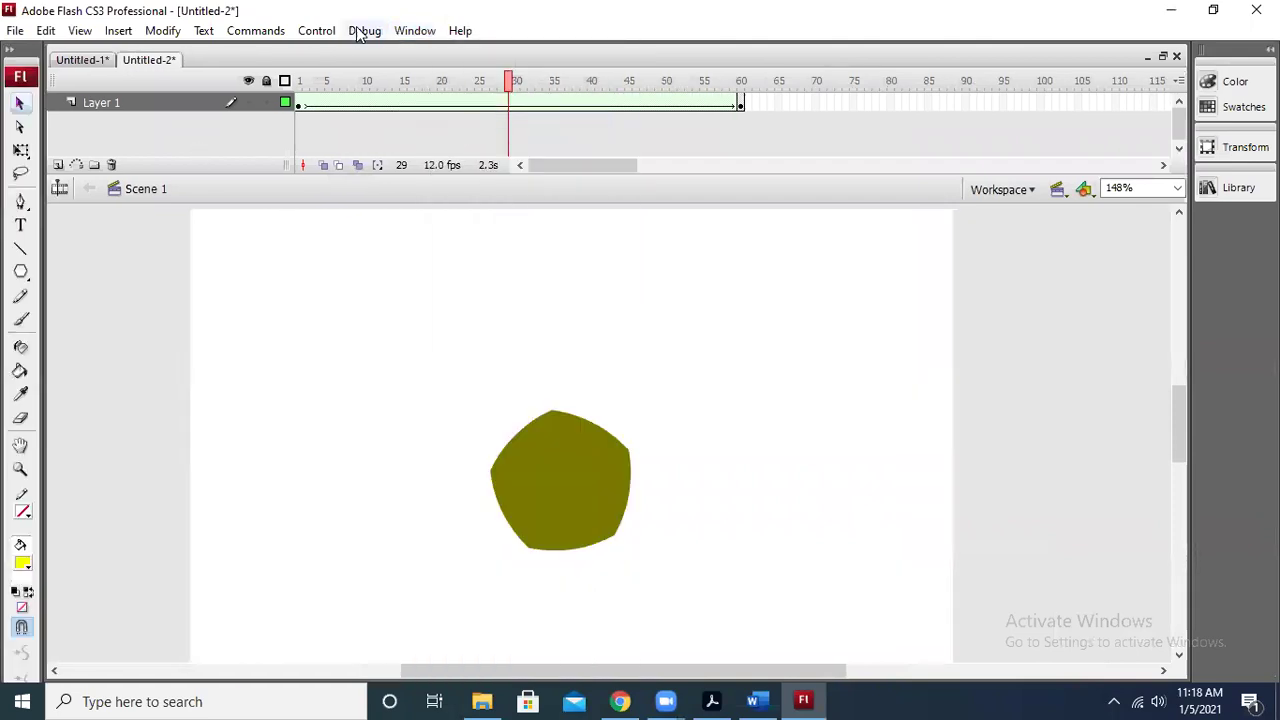
{"action": "left_click", "coordinate": [415, 31]}
{"action": "mouse_move", "coordinate": [467, 145]}
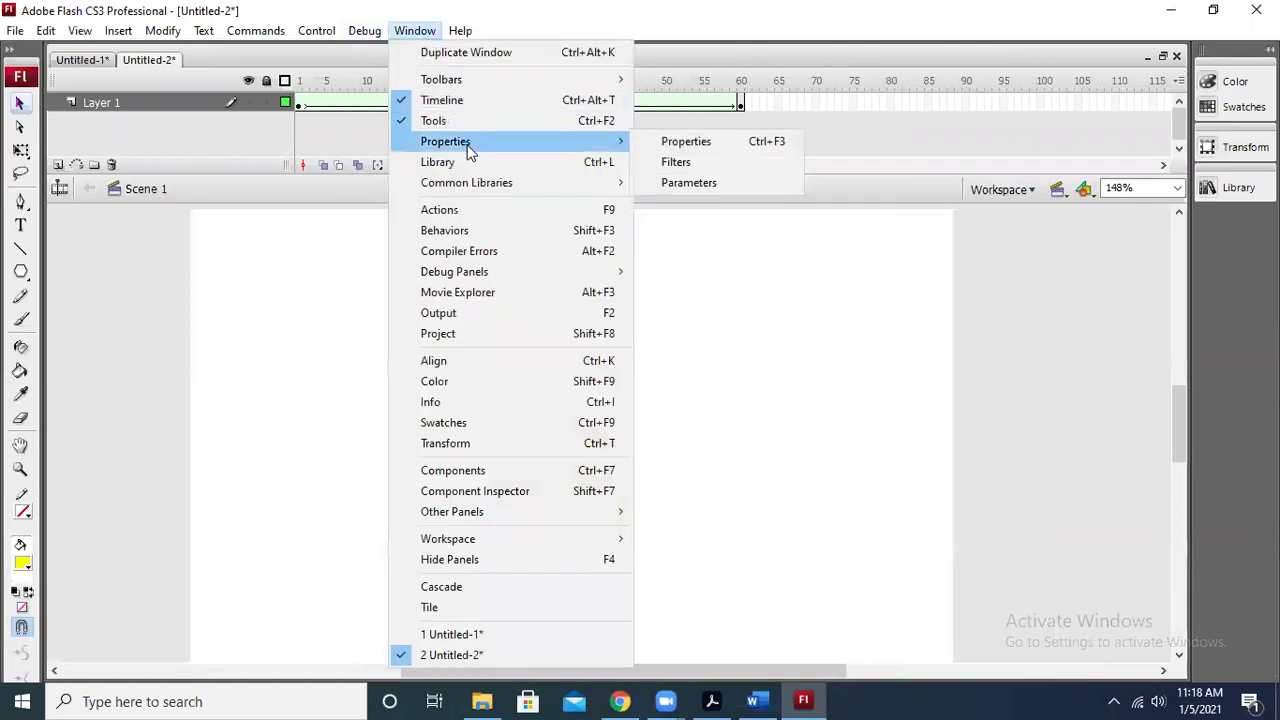
{"action": "left_click", "coordinate": [684, 143]}
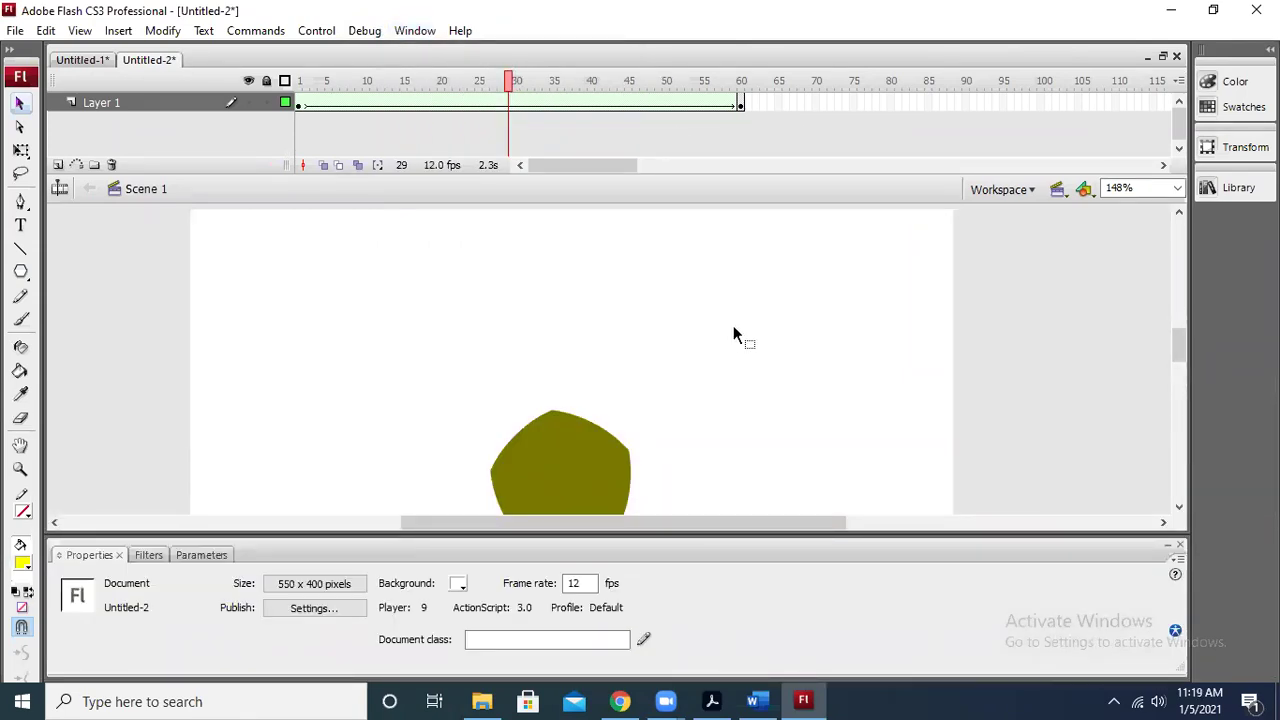
Fit the whole stage in view and reduce the height of the Timeline to a single layer row
{"action": "key", "text": "ctrl+2"}
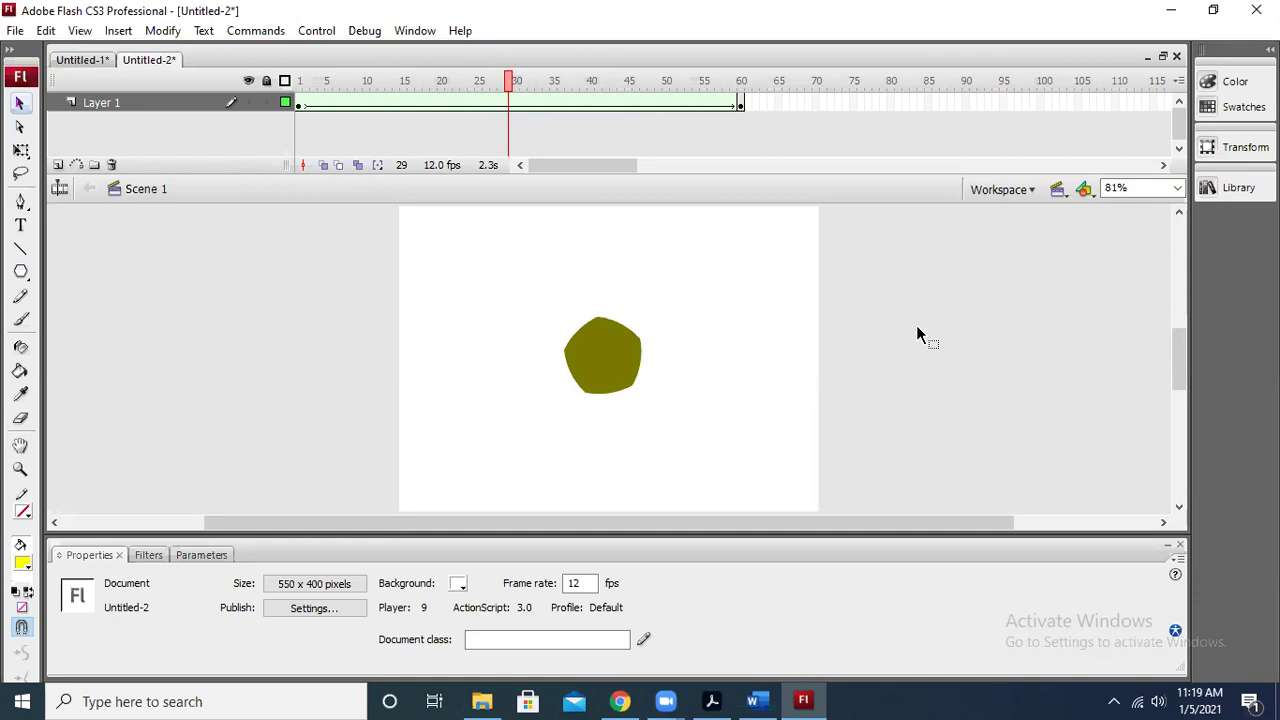
{"action": "left_click_drag", "start_coordinate": [696, 200], "coordinate": [689, 92]}
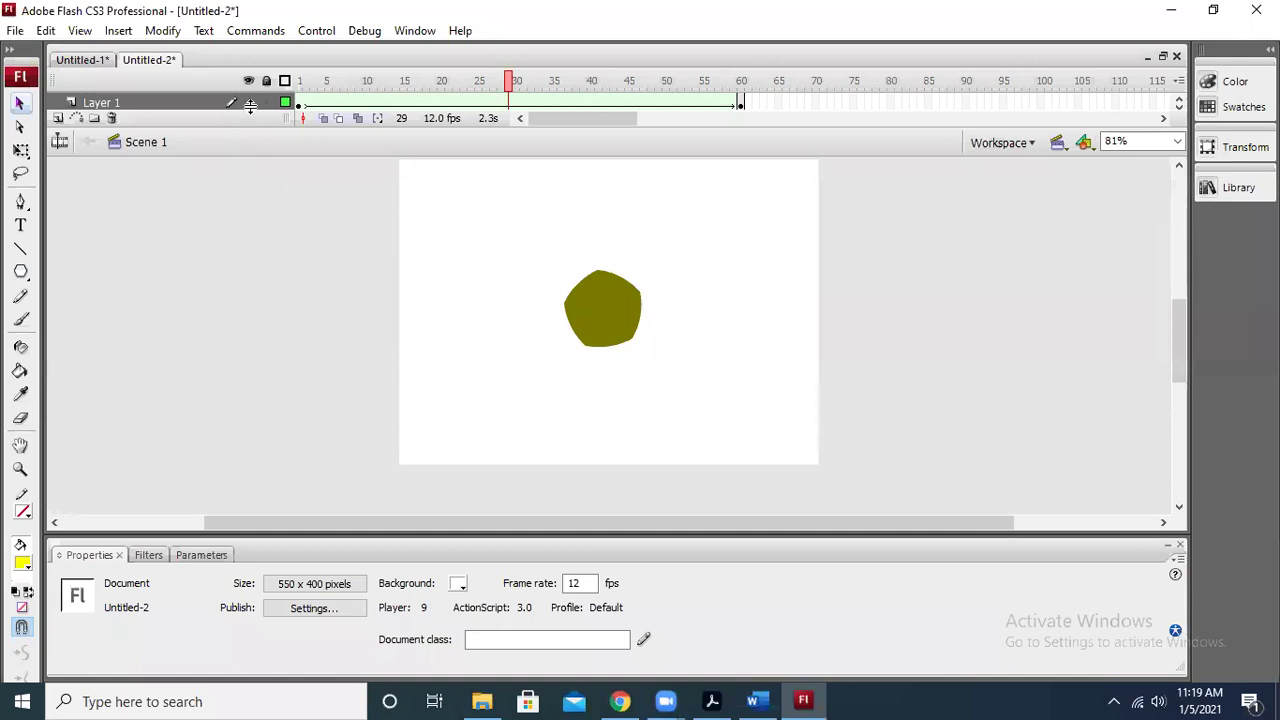
Dock the Timeline vertically between the Tools panel and the stage, shrink it to a narrow strip and fit the stage in view
{"action": "left_click_drag", "start_coordinate": [52, 74], "coordinate": [109, 182]}
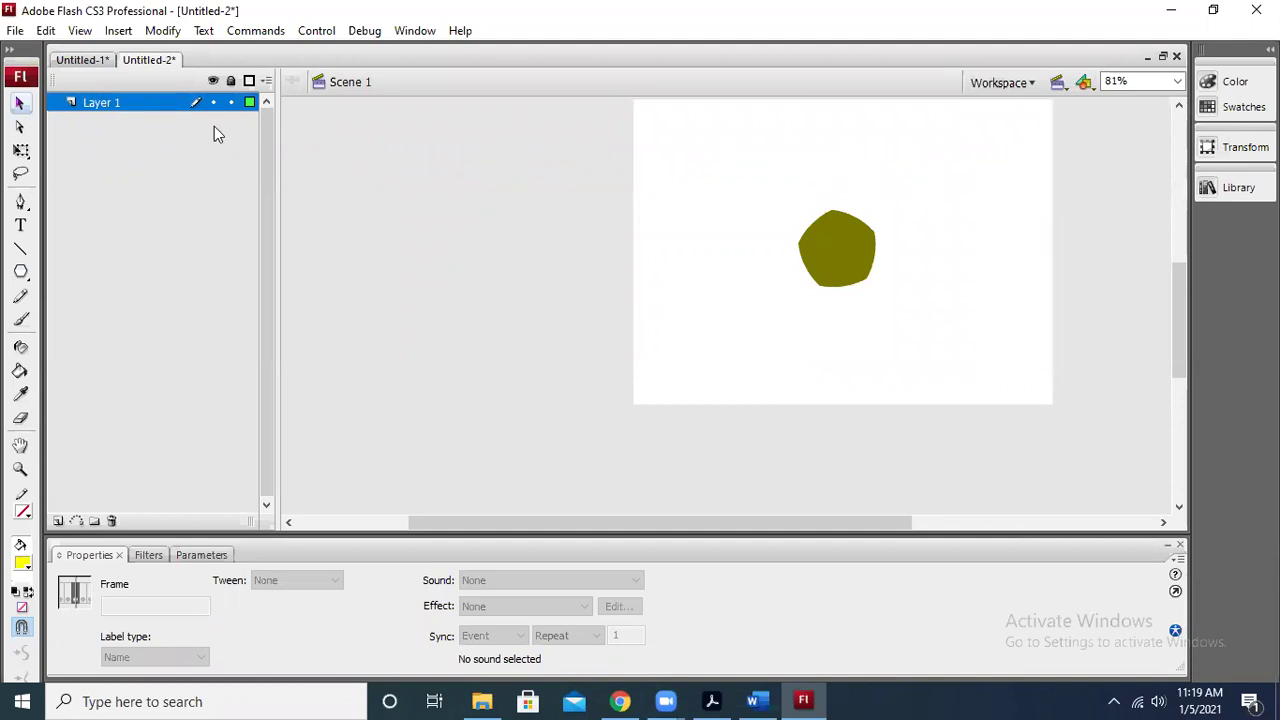
{"action": "left_click_drag", "start_coordinate": [280, 129], "coordinate": [751, 135]}
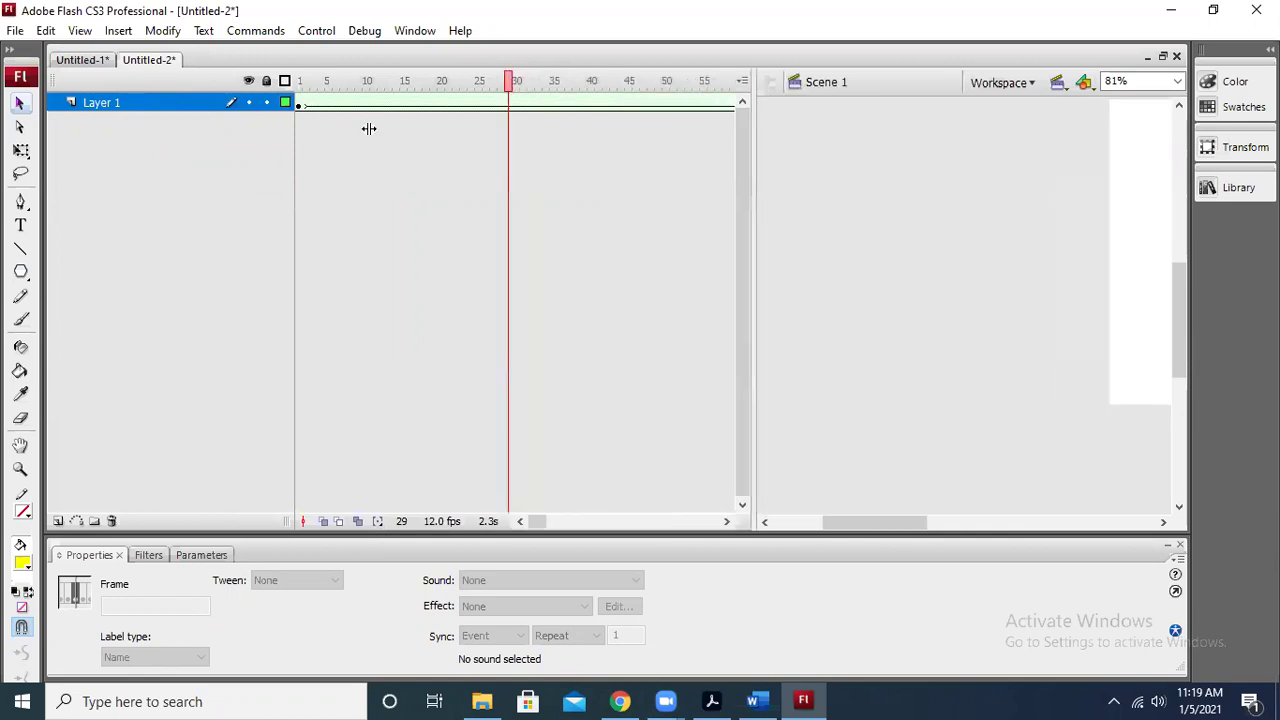
{"action": "left_click_drag", "start_coordinate": [148, 127], "coordinate": [58, 125]}
{"action": "left_click", "coordinate": [242, 165]}
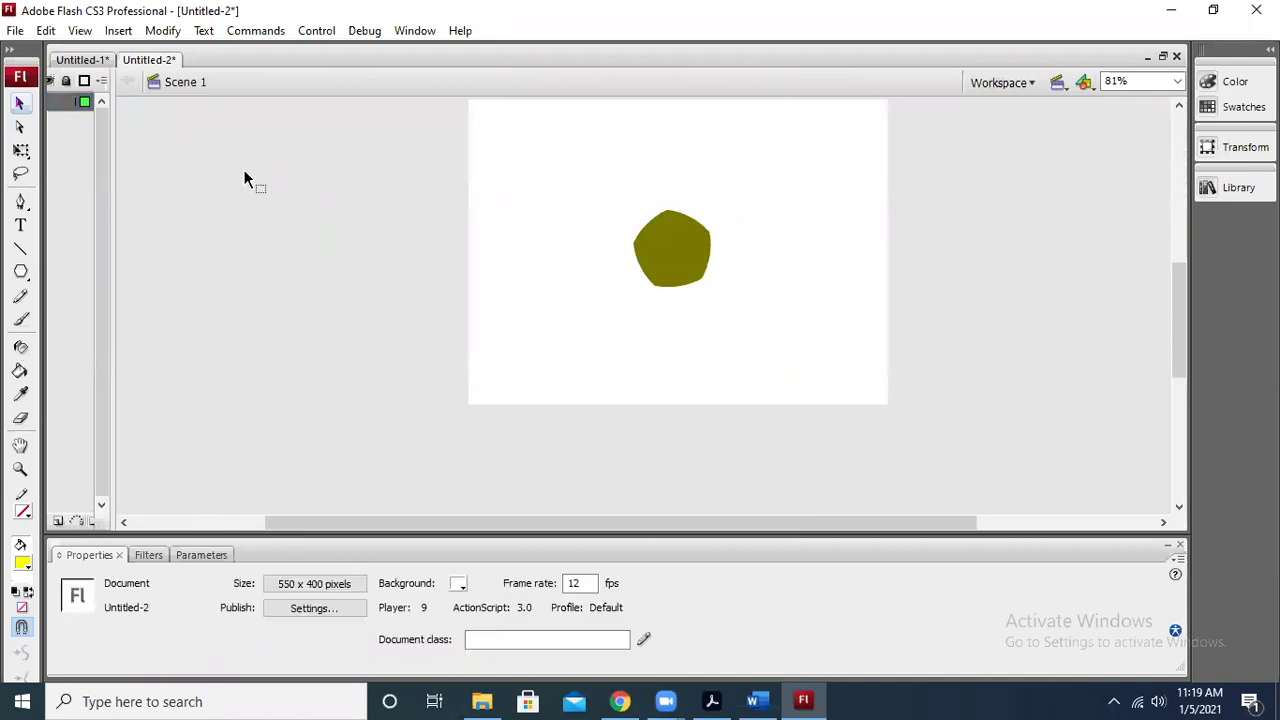
{"action": "key", "text": "ctrl+2"}
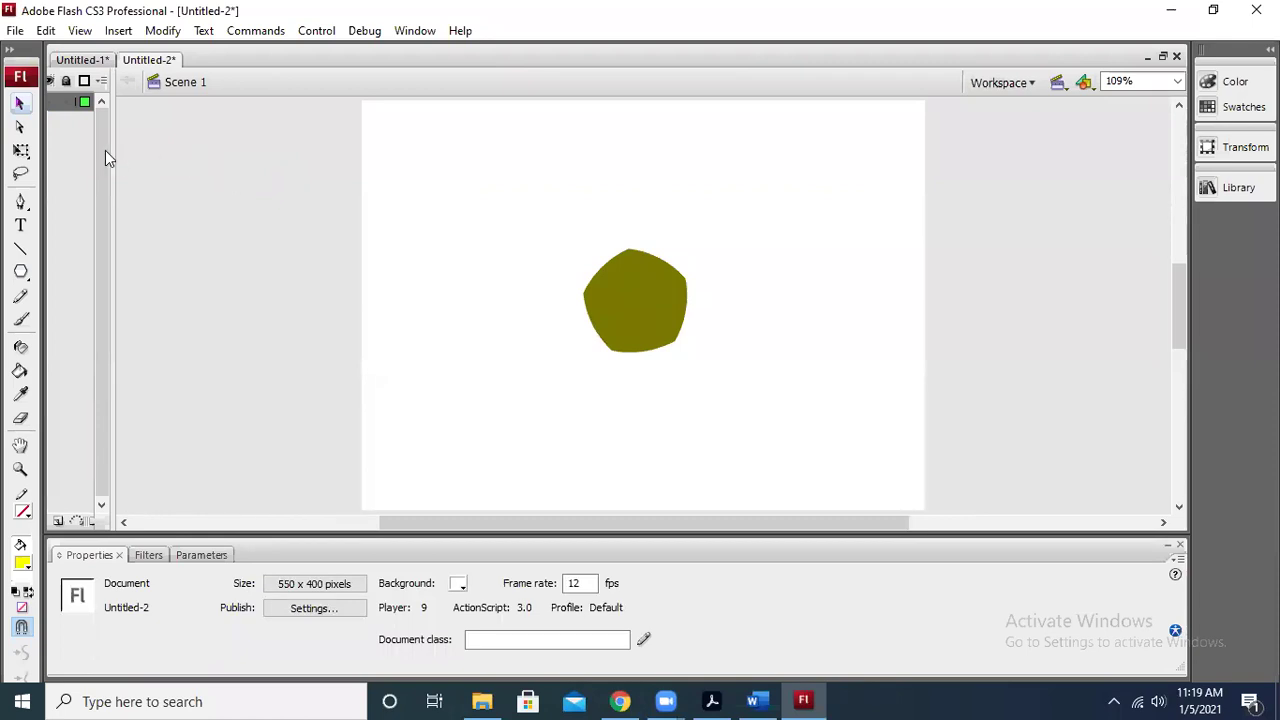
{"action": "left_click_drag", "start_coordinate": [277, 153], "coordinate": [58, 127]}
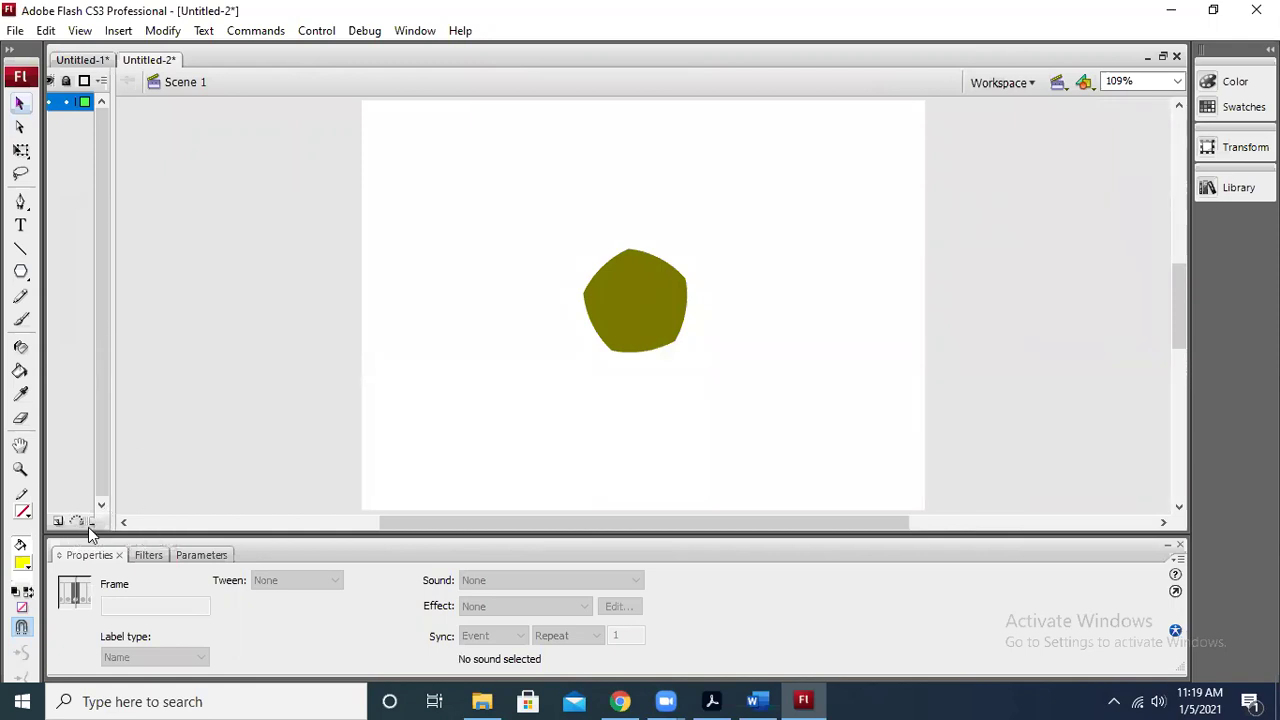
{"action": "left_click", "coordinate": [421, 33]}
{"action": "left_click", "coordinate": [461, 103]}
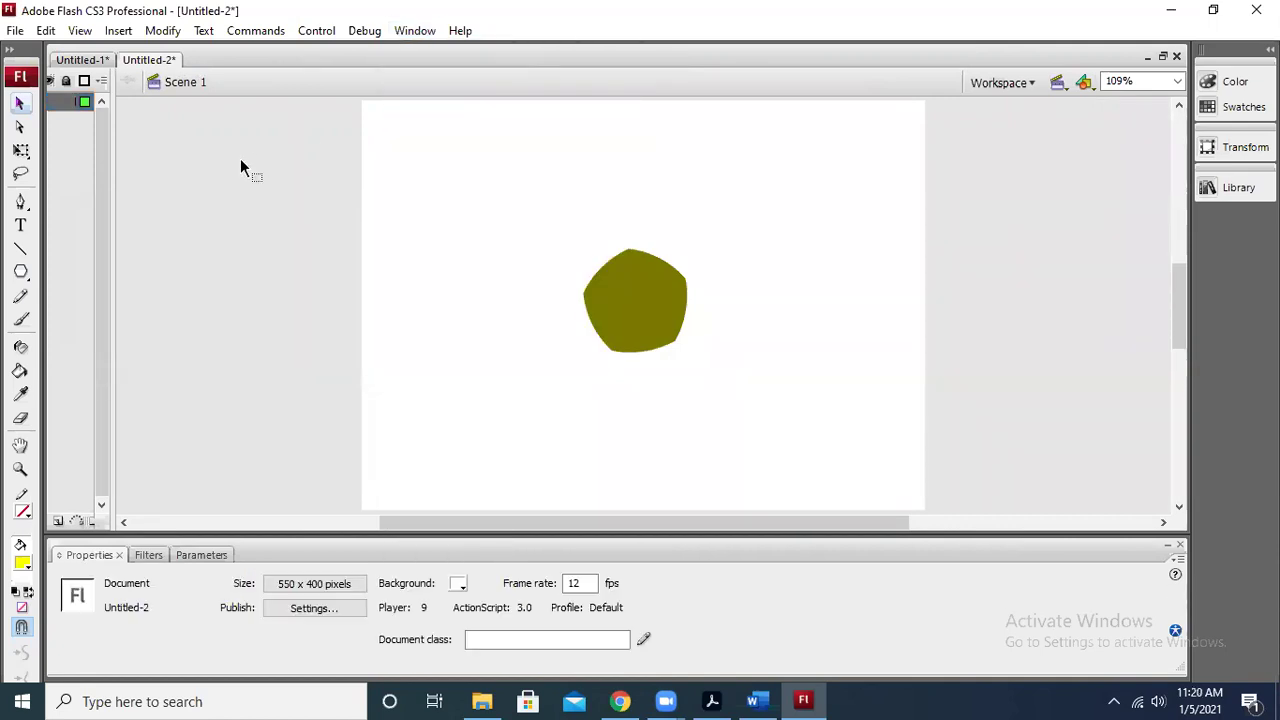
{"action": "left_click_drag", "start_coordinate": [114, 177], "coordinate": [62, 107]}
{"action": "left_click", "coordinate": [8, 48]}
{"action": "left_click", "coordinate": [8, 48]}
Expand and collapse the Color panel, and widen the docked Timeline until Layer 1 and its first 15 frames show
{"action": "left_click", "coordinate": [1236, 82]}
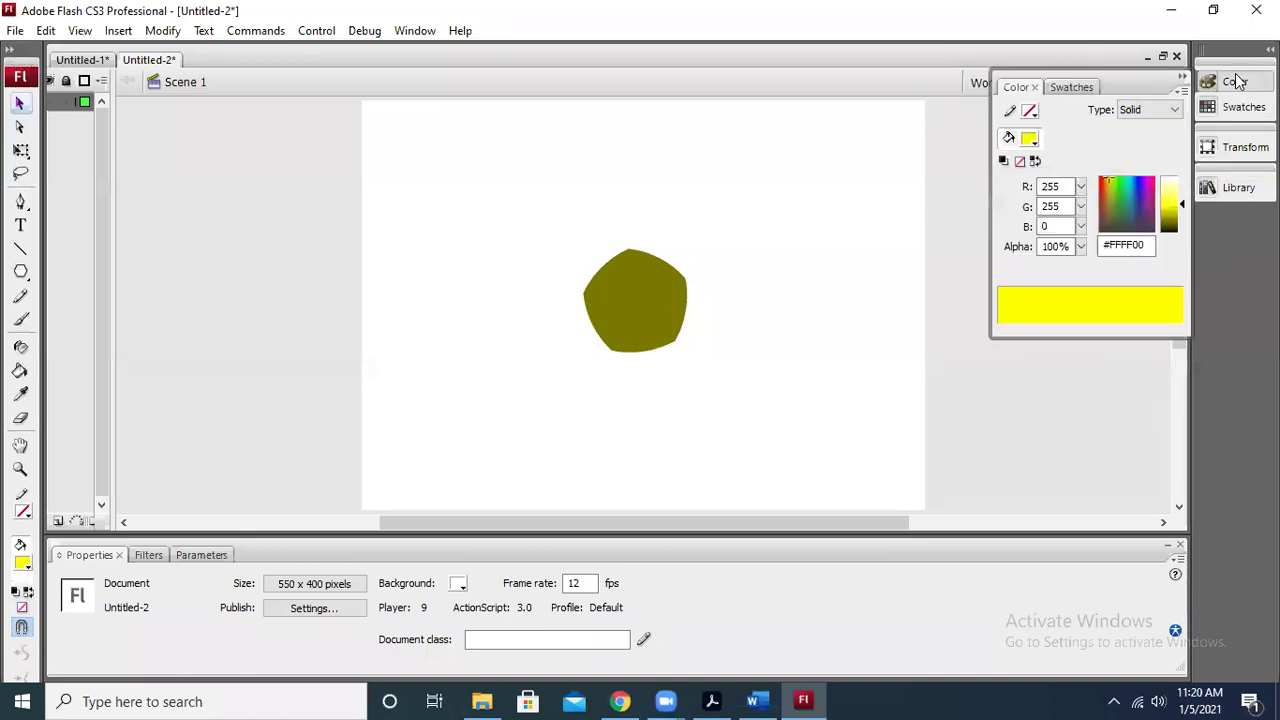
{"action": "left_click", "coordinate": [1238, 84]}
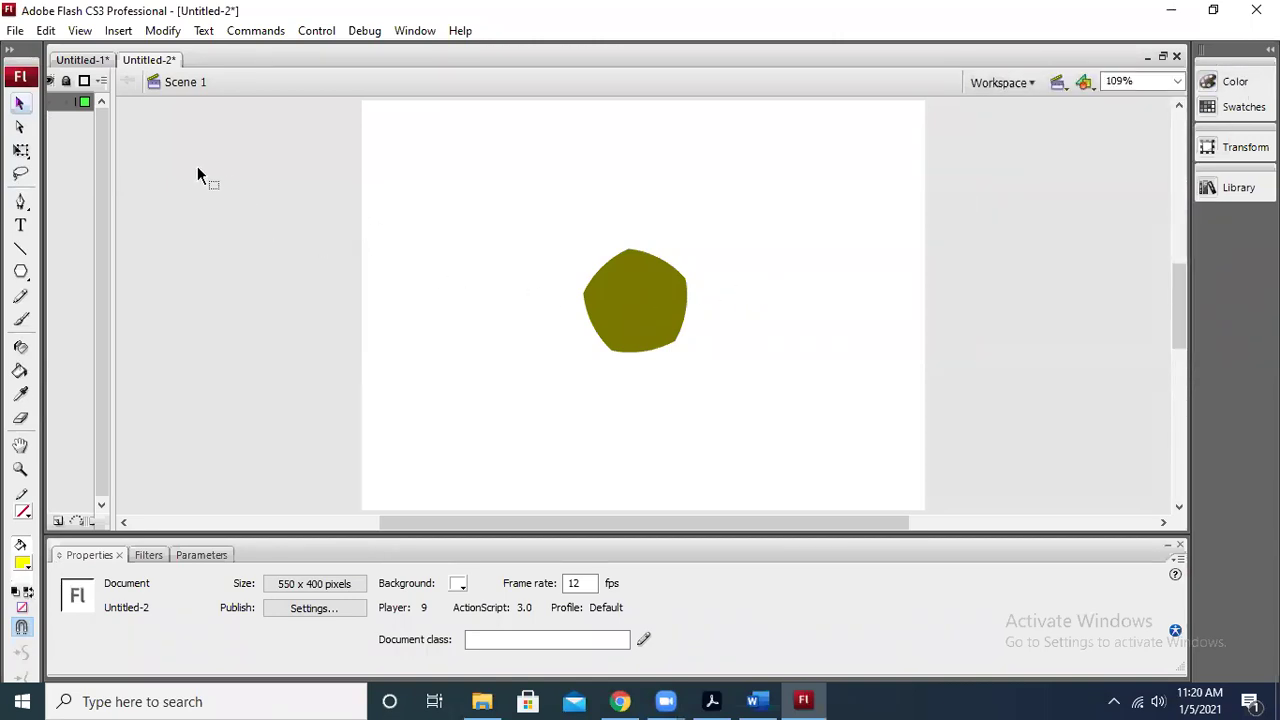
{"action": "left_click_drag", "start_coordinate": [110, 130], "coordinate": [441, 140]}
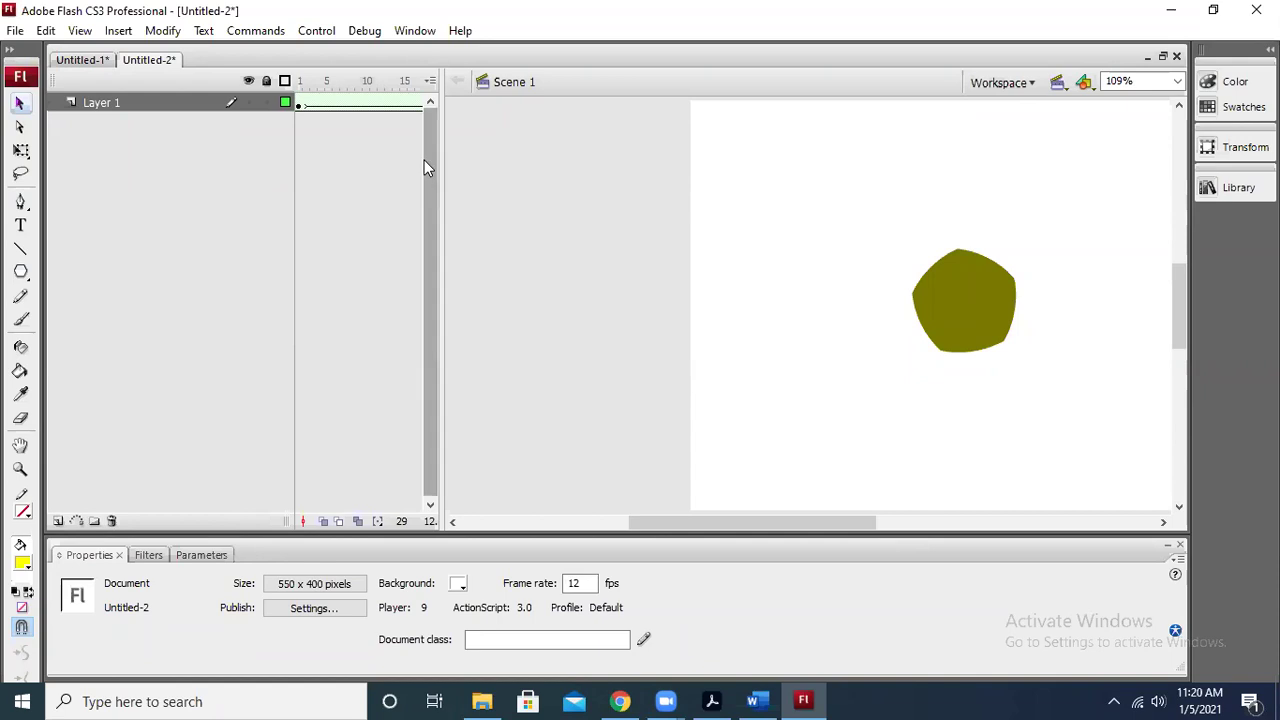
{"action": "left_click", "coordinate": [429, 131]}
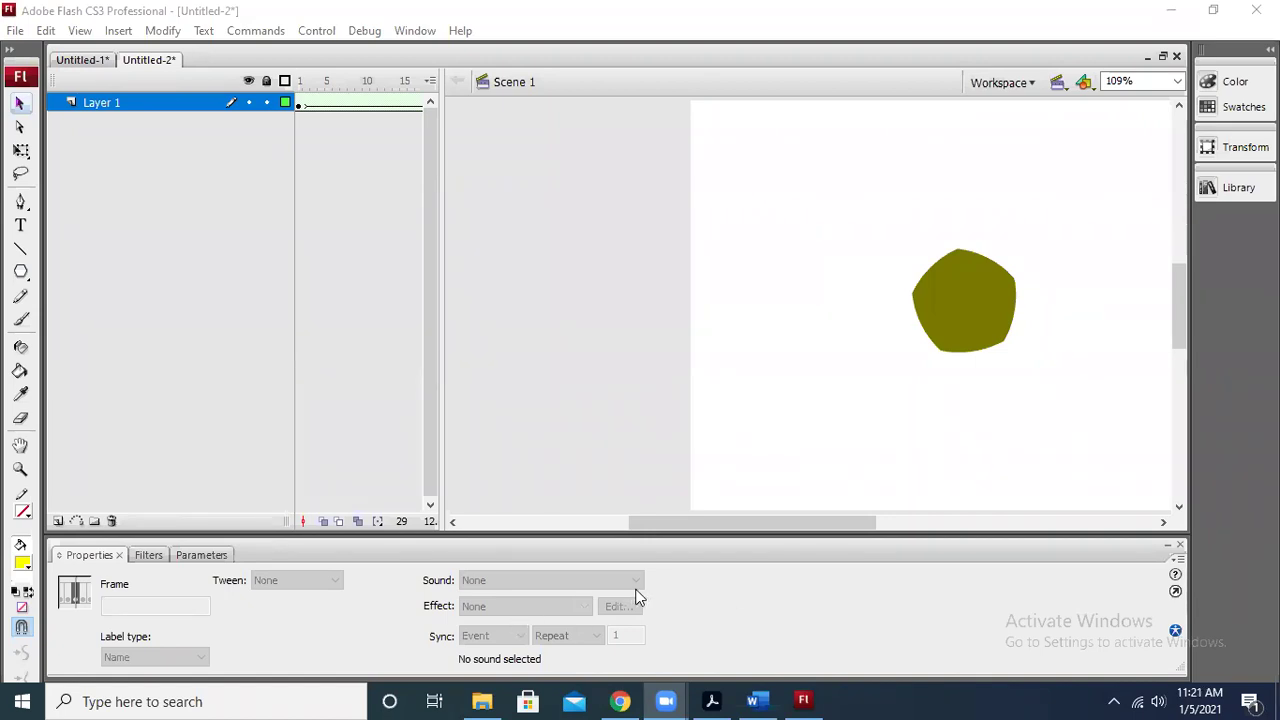
Switch to Chrome and start a Screen Recorder capture of the entire screen with microphone audio
{"action": "left_click", "coordinate": [620, 701]}
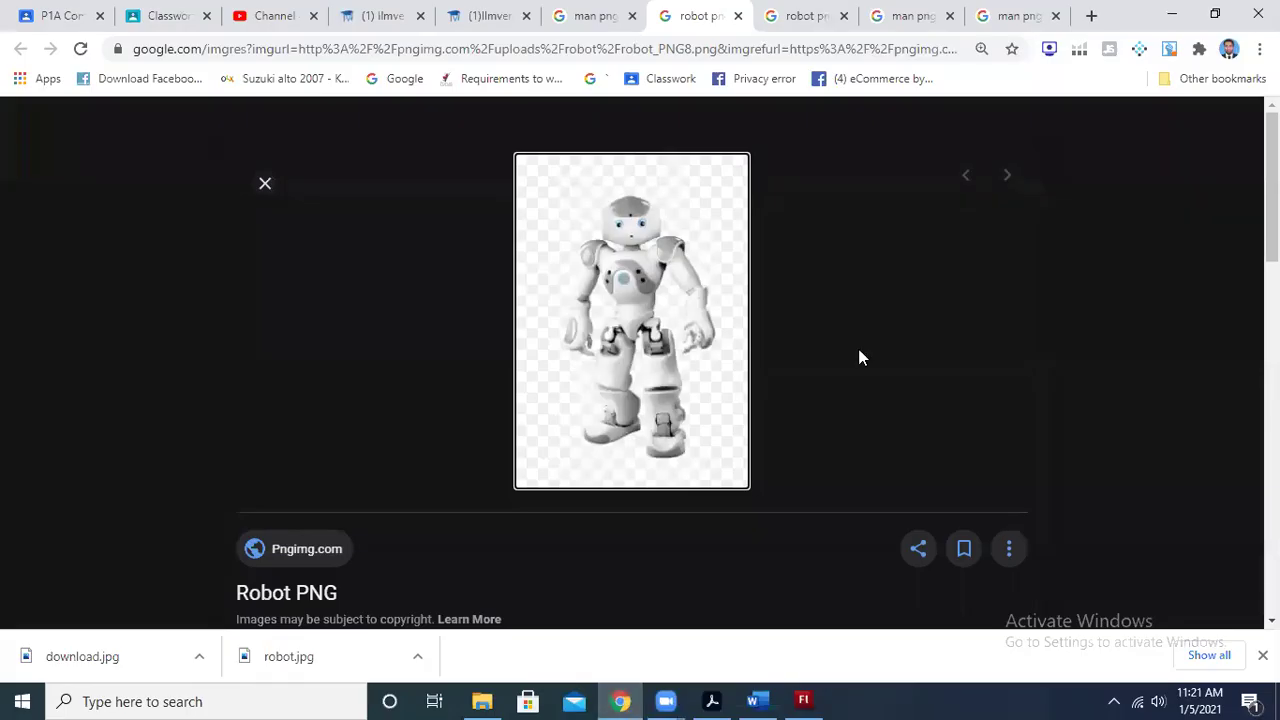
{"action": "left_click", "coordinate": [1050, 49]}
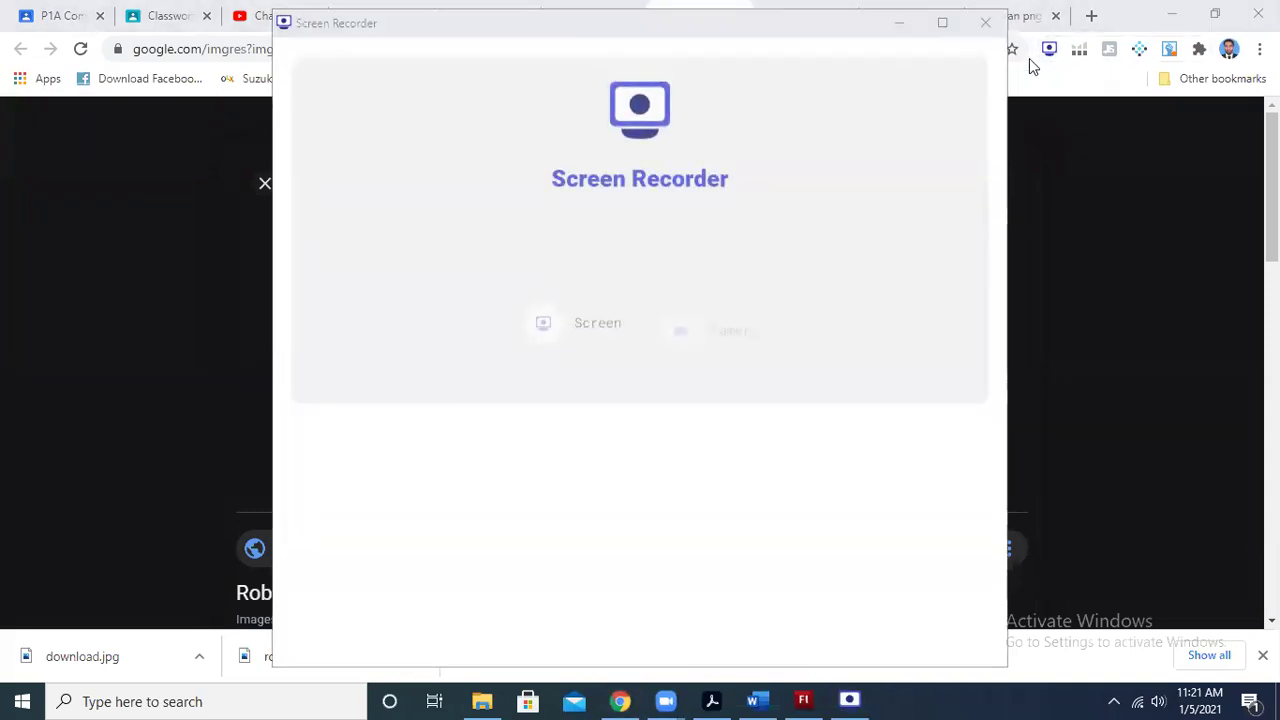
{"action": "left_click", "coordinate": [594, 316]}
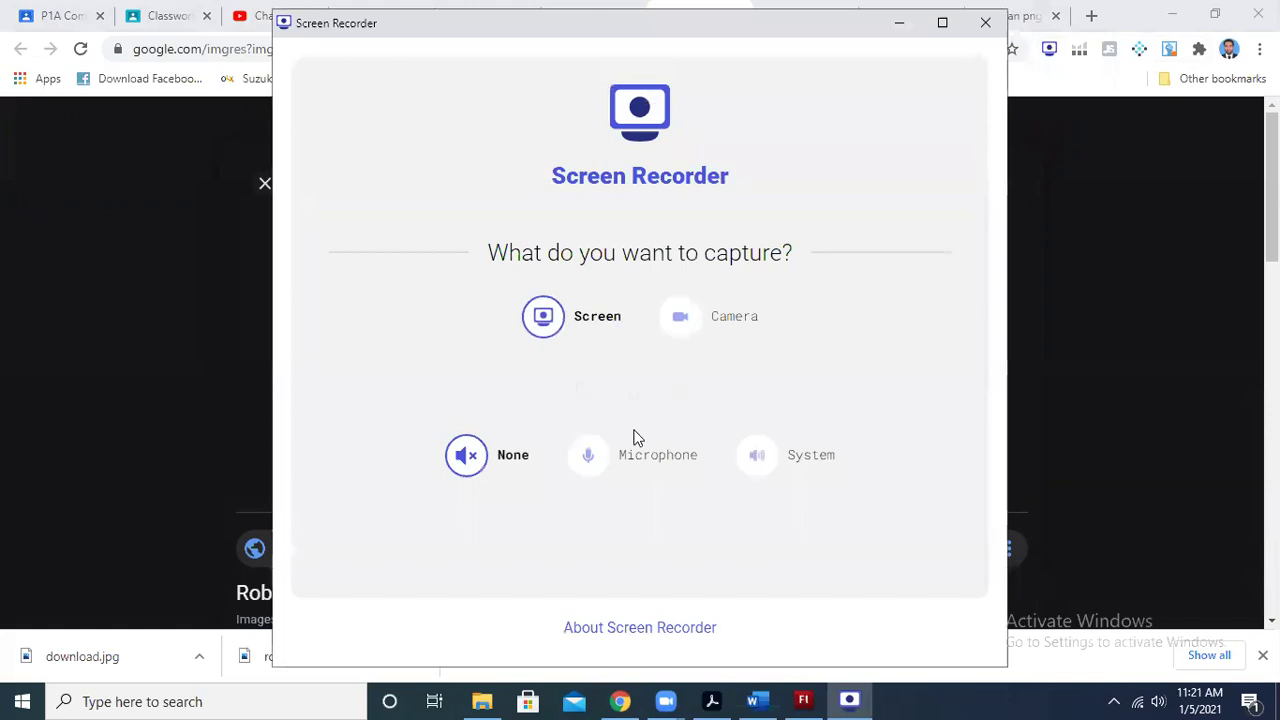
{"action": "left_click", "coordinate": [645, 453]}
{"action": "left_click", "coordinate": [640, 543]}
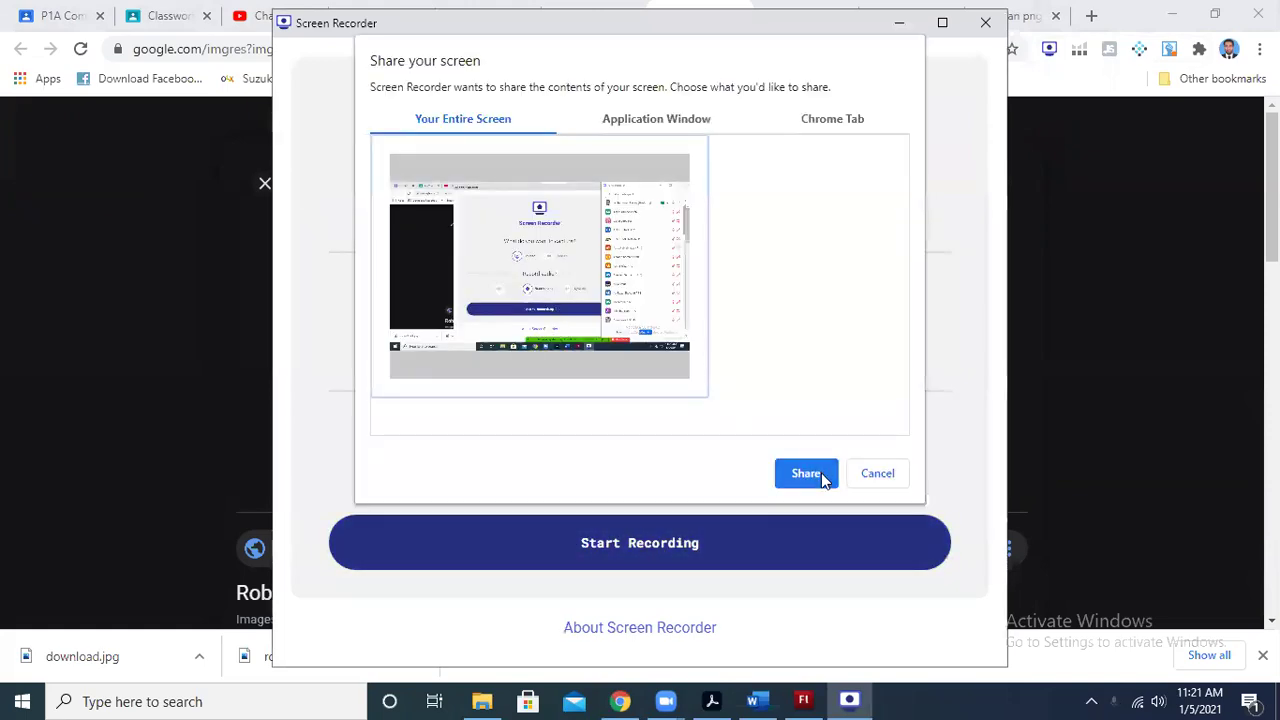
{"action": "left_click", "coordinate": [809, 478]}
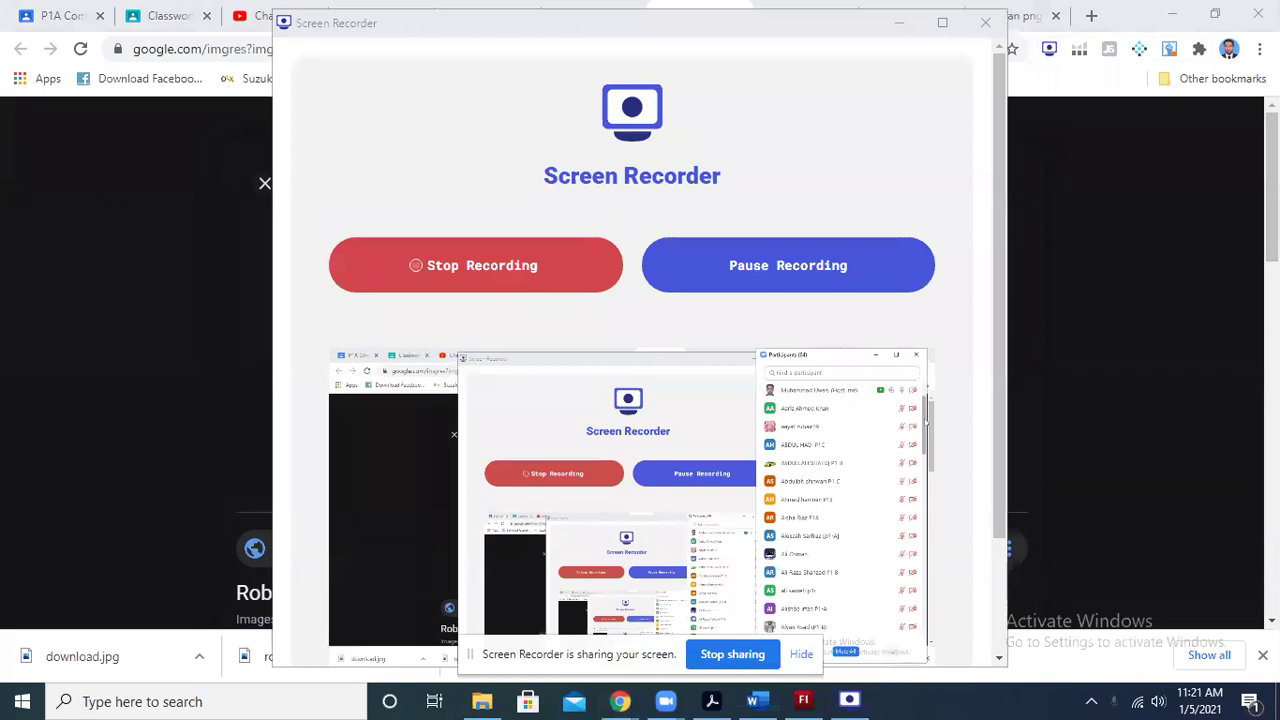
Capture the meeting's participant list by scrolling through it, and stop the recording and close Screen Recorder
{"action": "left_click_drag", "start_coordinate": [926, 421], "coordinate": [922, 512]}
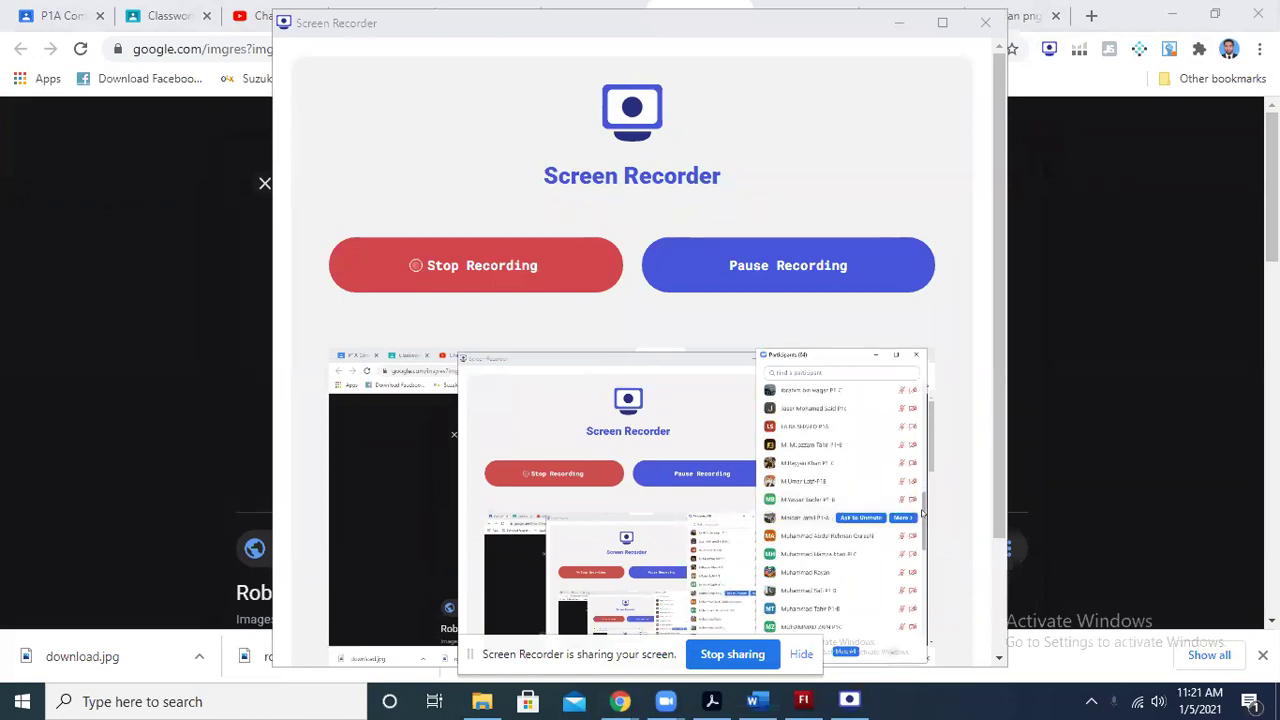
{"action": "left_click_drag", "start_coordinate": [922, 512], "coordinate": [926, 605]}
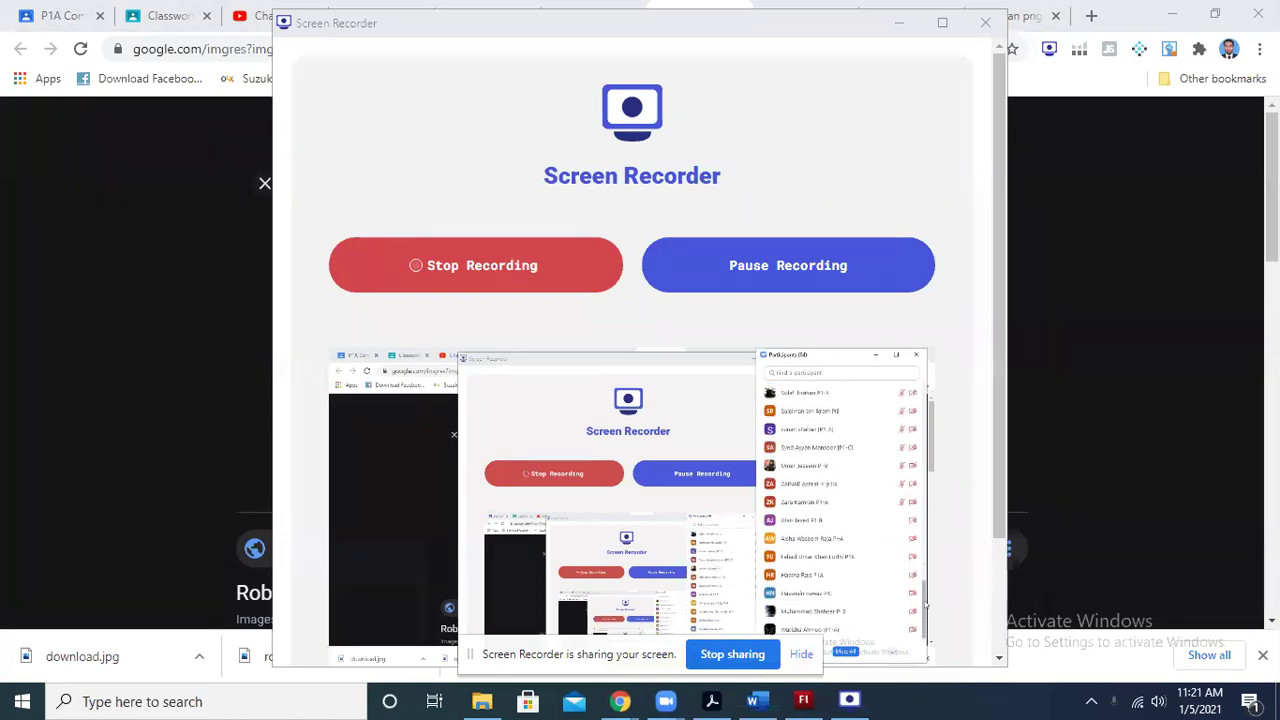
{"action": "left_click", "coordinate": [466, 266]}
{"action": "left_click", "coordinate": [468, 268]}
{"action": "left_click_drag", "start_coordinate": [780, 36], "coordinate": [556, 32]}
{"action": "left_click", "coordinate": [766, 24]}
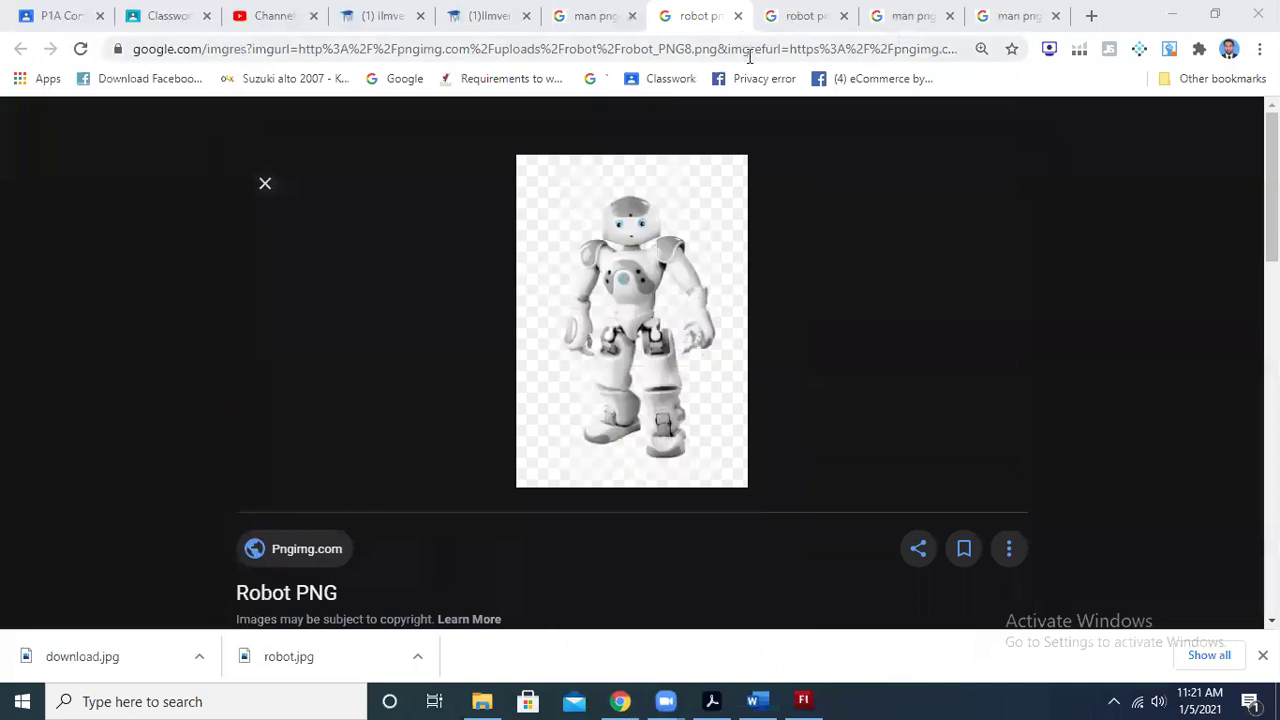